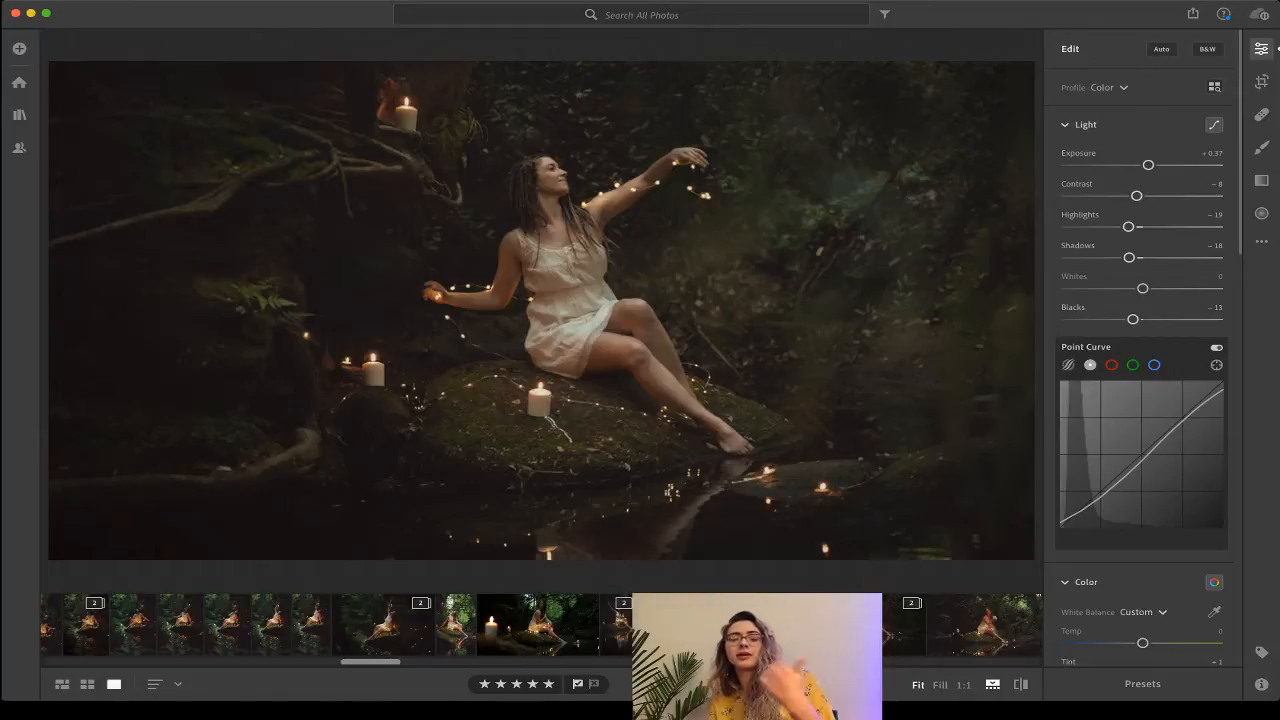
{"action": "scroll", "coordinate": [540, 625], "scroll_direction": "left", "scroll_amount": 4}
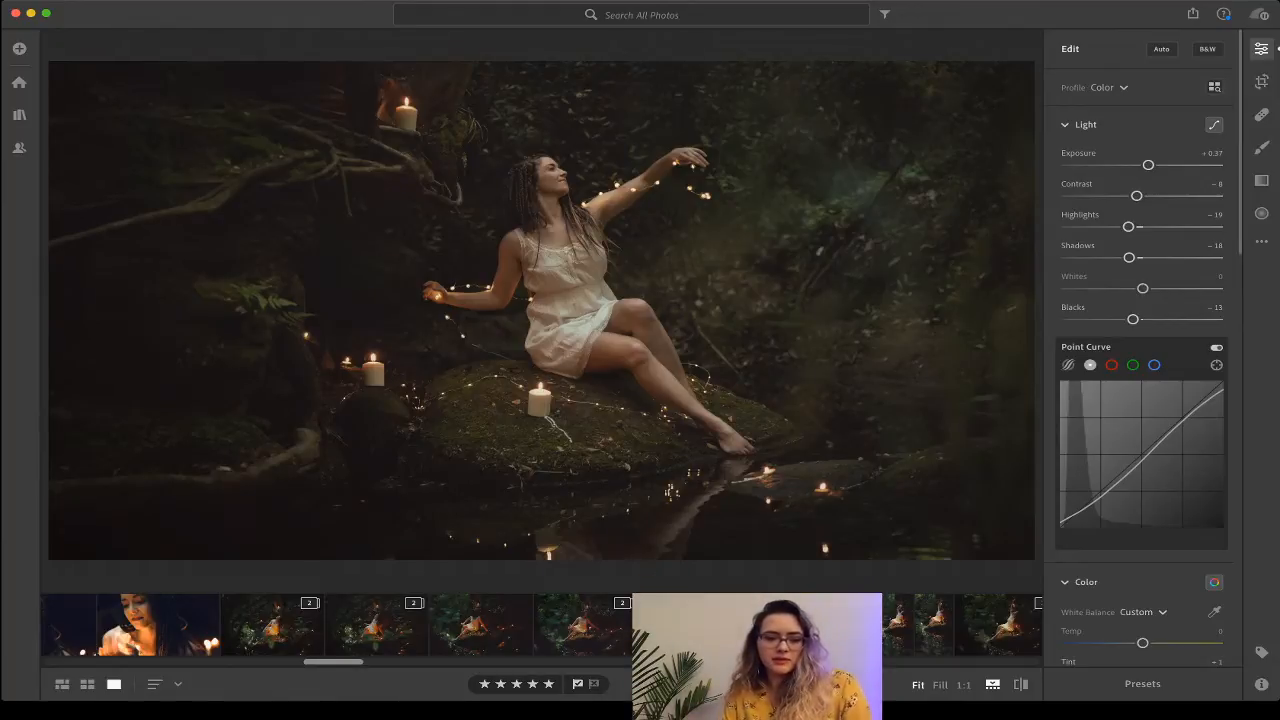
Find the portrait in the filmstrip and expand its stack of three versions.
{"action": "left_click_drag", "start_coordinate": [333, 662], "coordinate": [252, 662]}
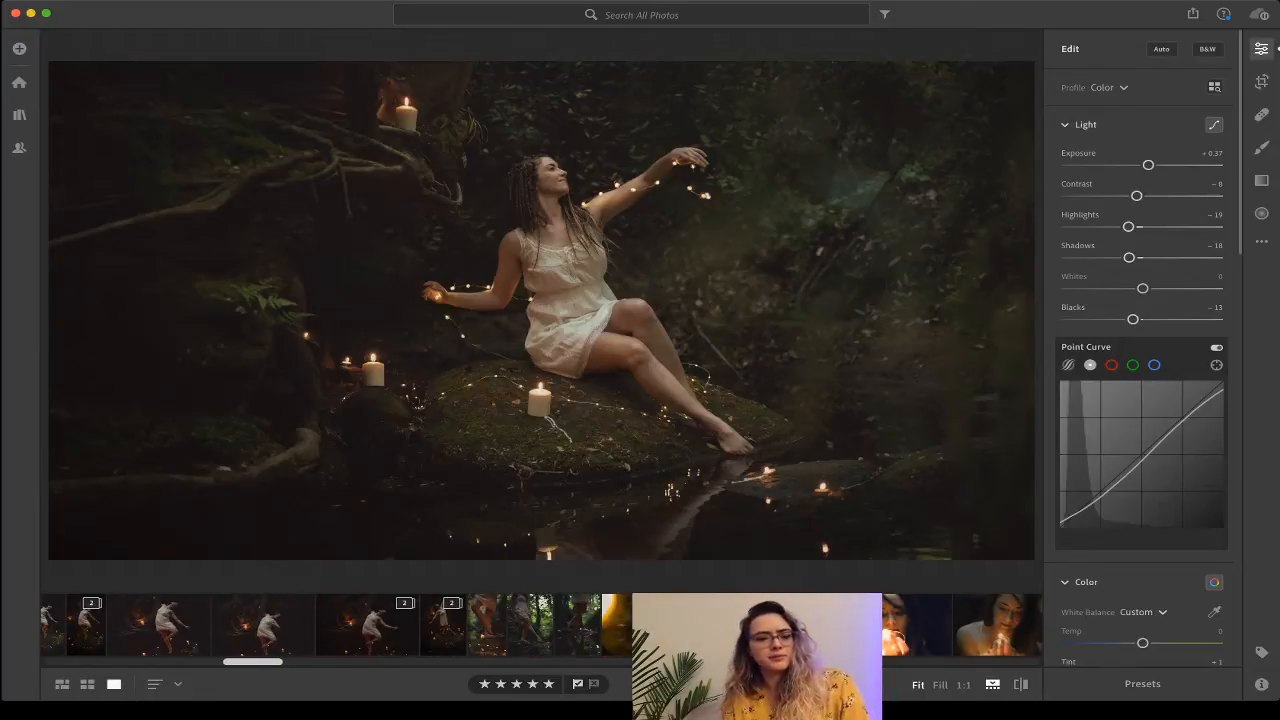
{"action": "left_click_drag", "start_coordinate": [252, 662], "coordinate": [386, 662]}
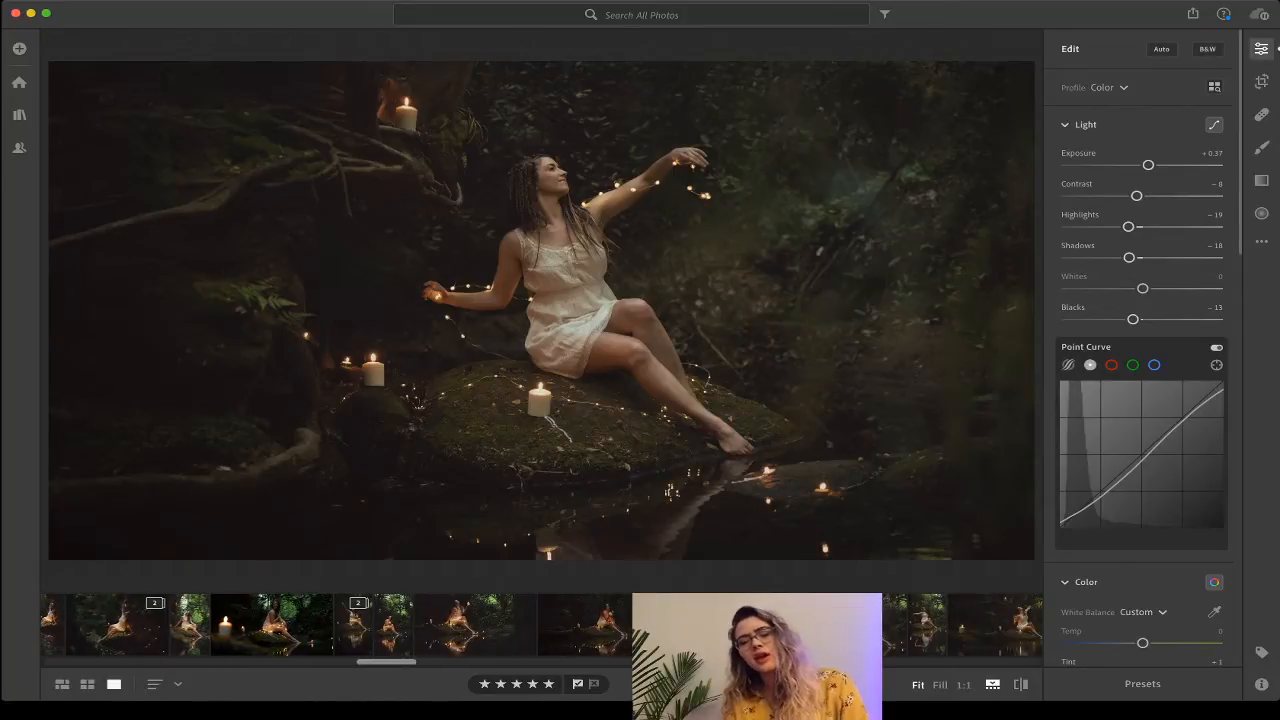
{"action": "left_click_drag", "start_coordinate": [386, 662], "coordinate": [447, 662]}
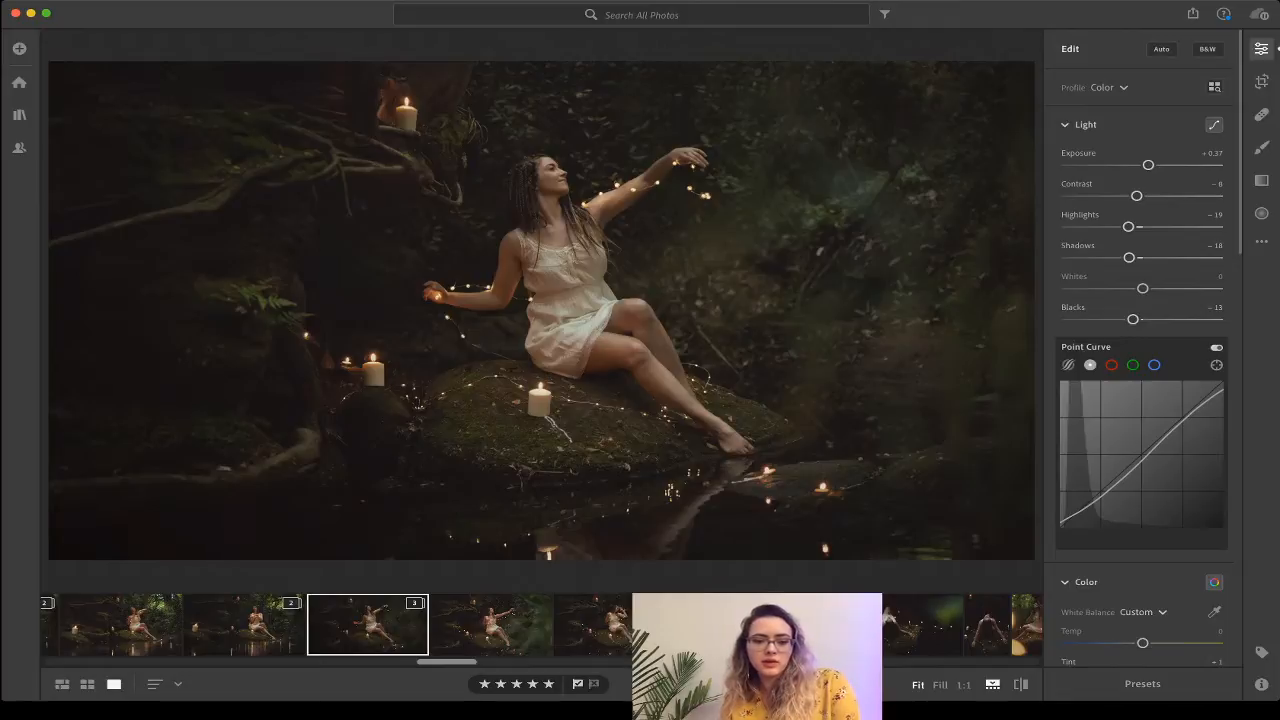
{"action": "left_click", "coordinate": [415, 604]}
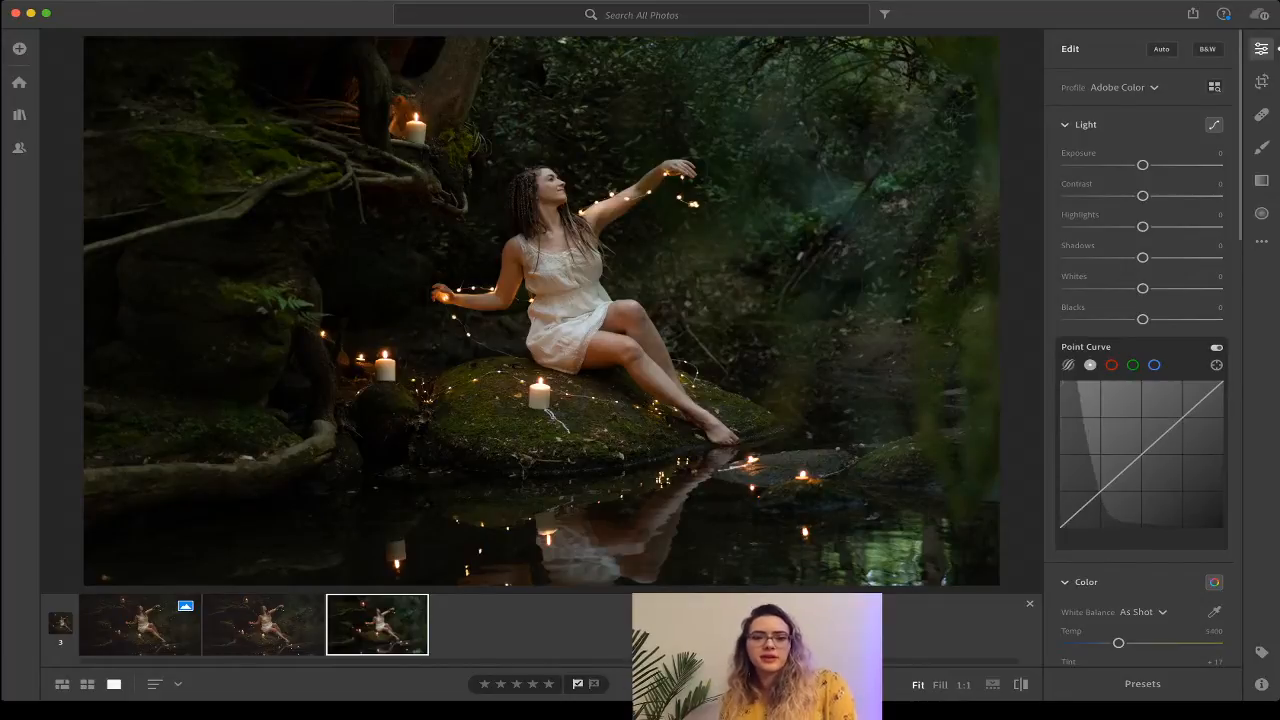
{"action": "key", "text": "Left"}
{"action": "key", "text": "Left"}
Compare the unedited, Vintage 06 and Color-profile versions, ending on the Color-profile version.
{"action": "scroll", "coordinate": [1142, 400], "scroll_direction": "down", "scroll_amount": 1}
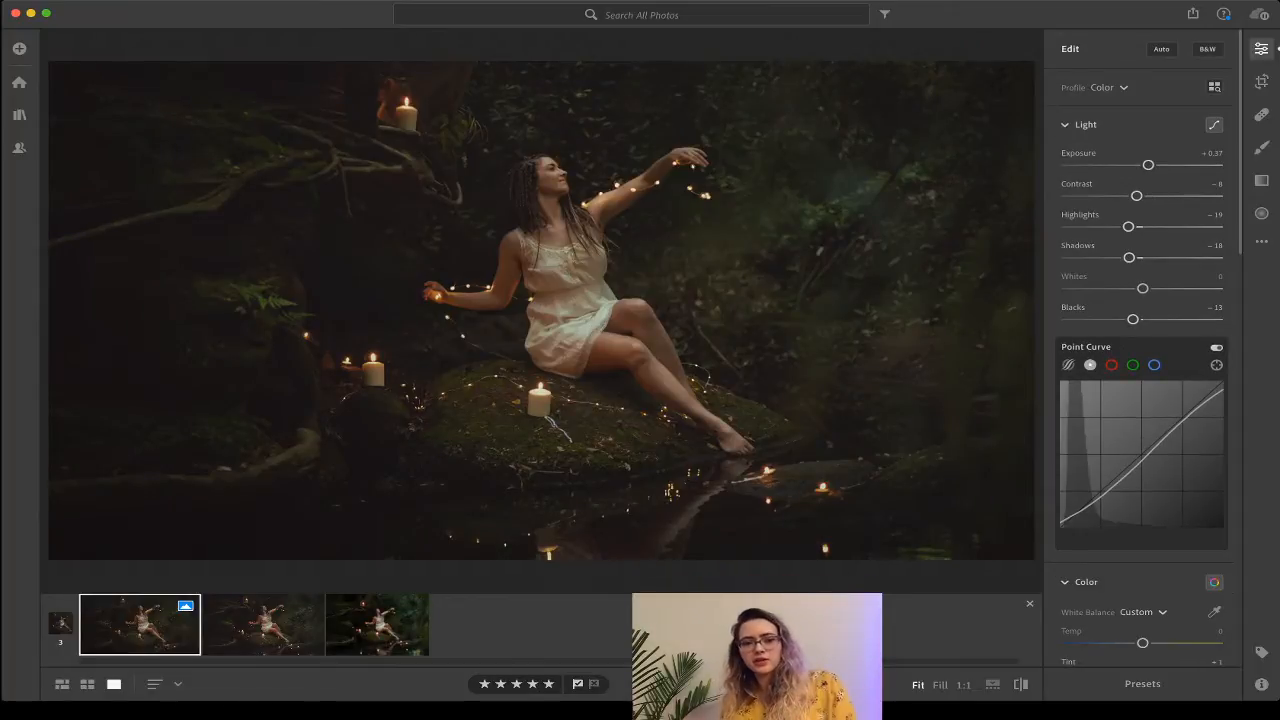
{"action": "key", "text": "Right"}
{"action": "key", "text": "Right"}
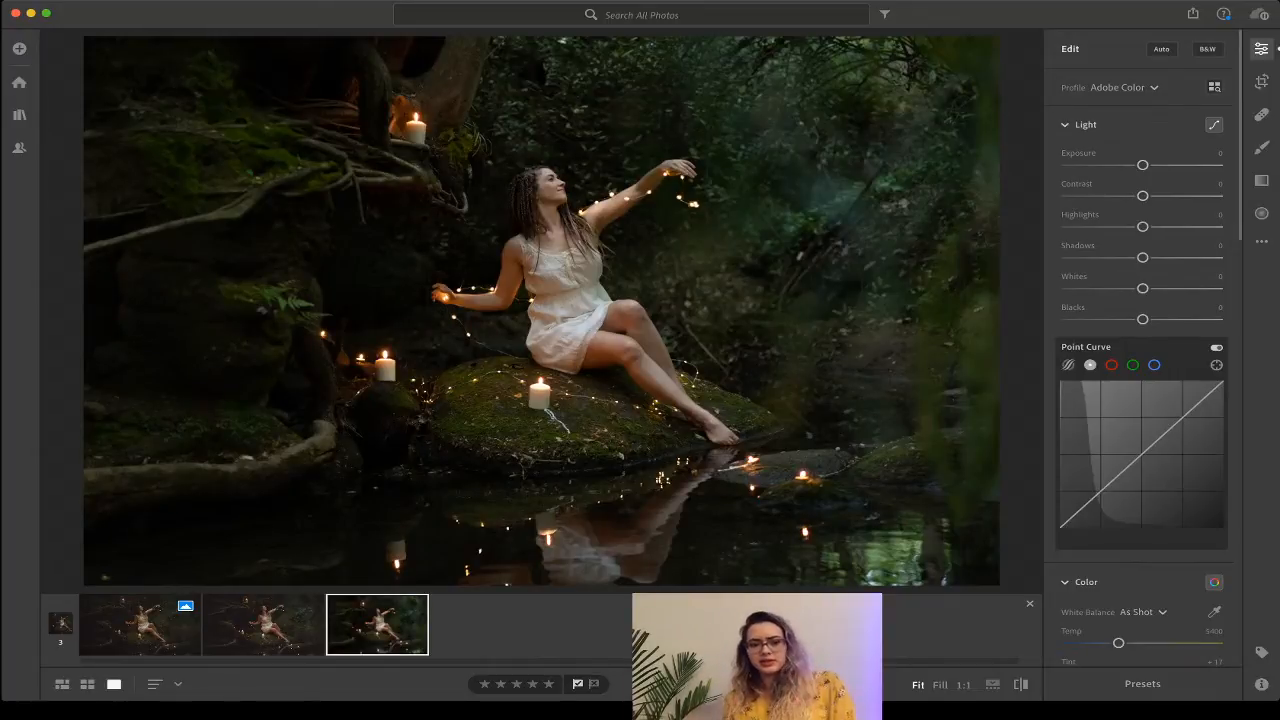
{"action": "left_click", "coordinate": [263, 625]}
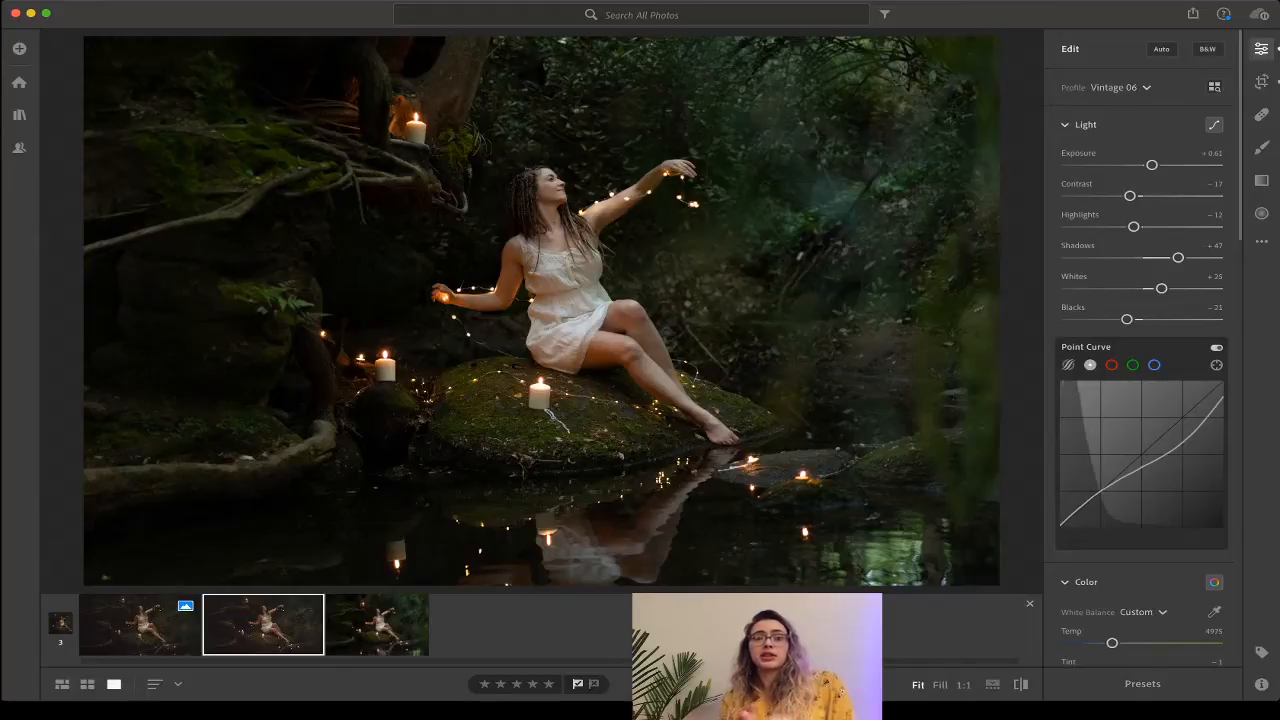
{"action": "scroll", "coordinate": [1141, 385], "scroll_direction": "up", "scroll_amount": 2}
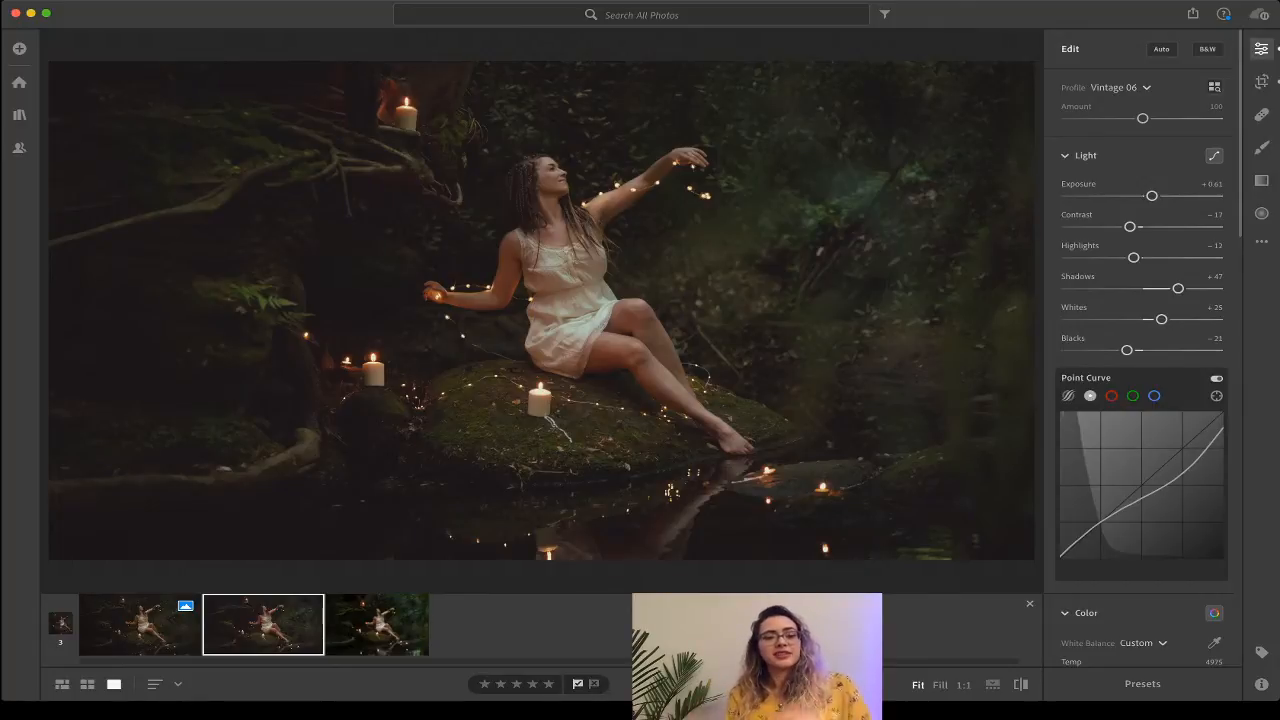
{"action": "key", "text": "Left"}
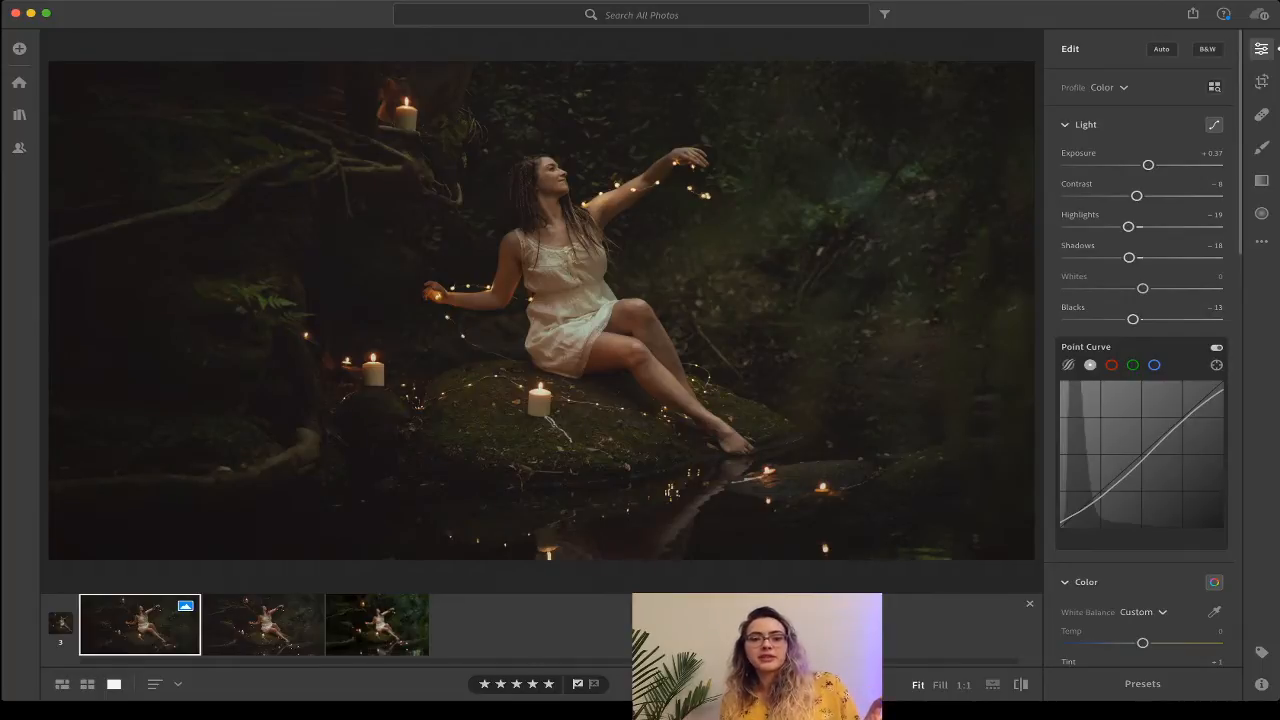
Flip between the Vintage 06 and Color-profile versions, then show the unedited original.
{"action": "left_click", "coordinate": [263, 625]}
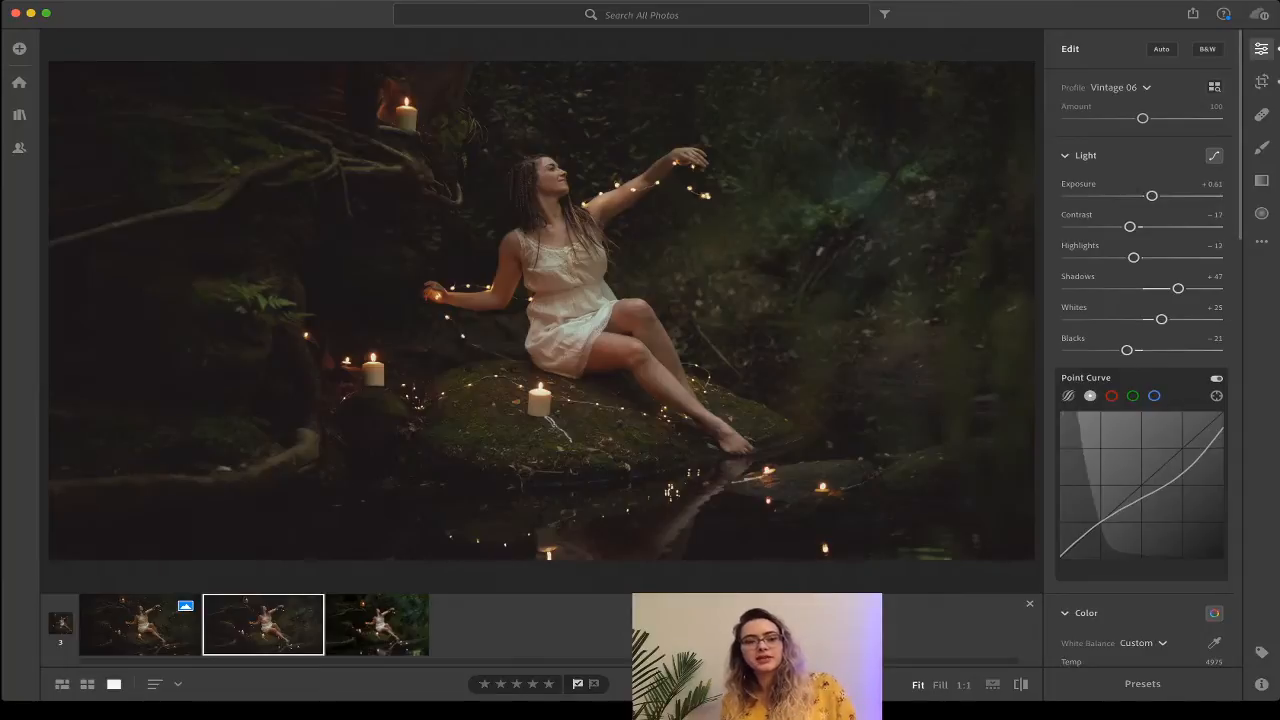
{"action": "left_click", "coordinate": [140, 625]}
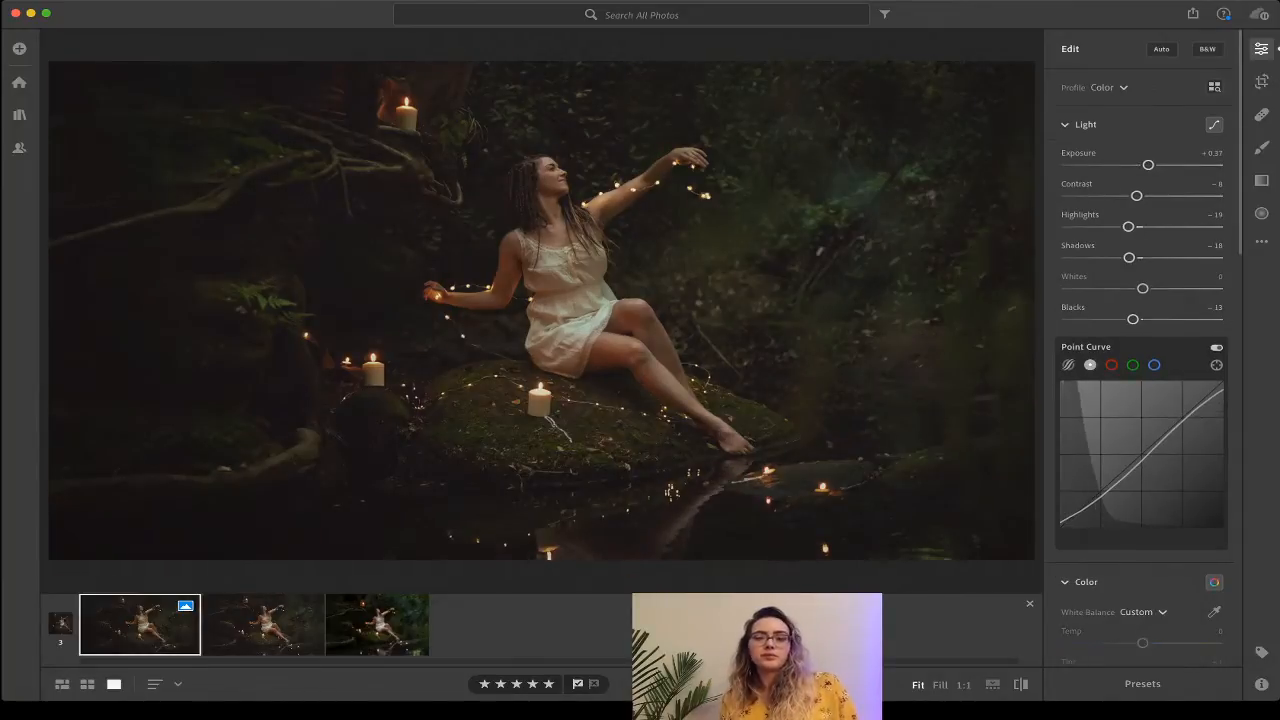
{"action": "key", "text": "Right"}
{"action": "key", "text": "Left"}
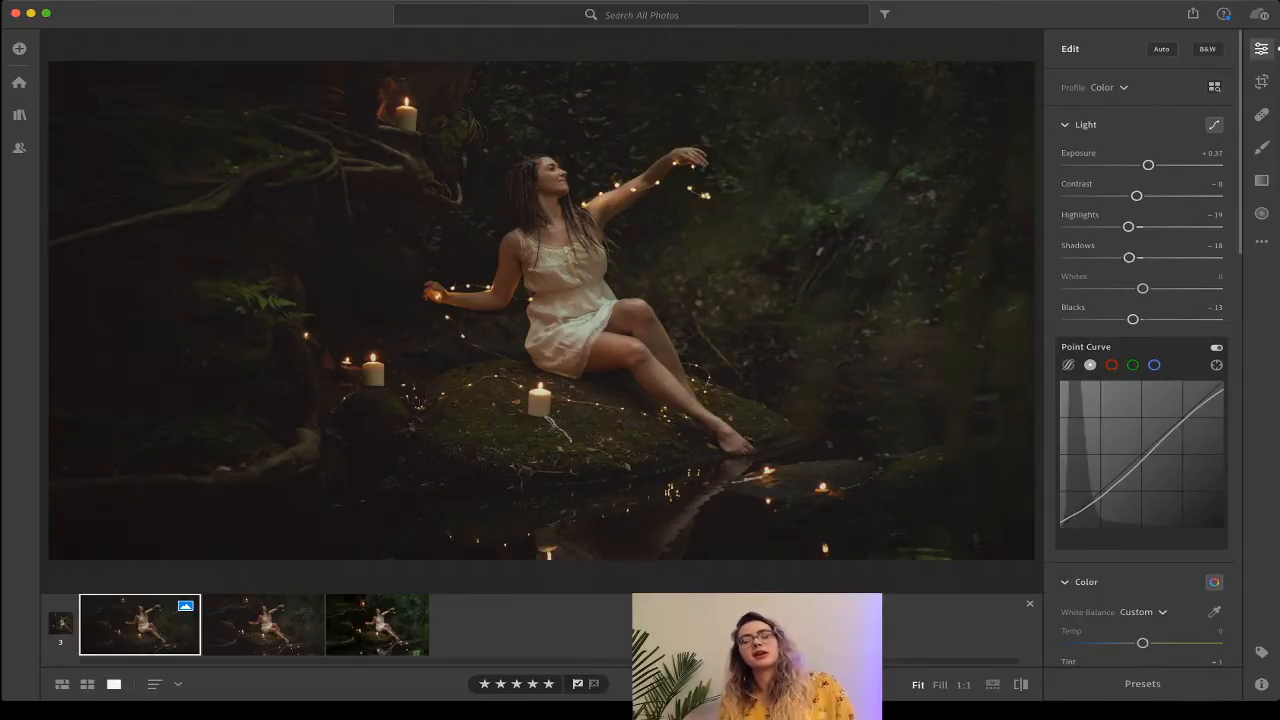
{"action": "key", "text": "Right"}
{"action": "key", "text": "Left"}
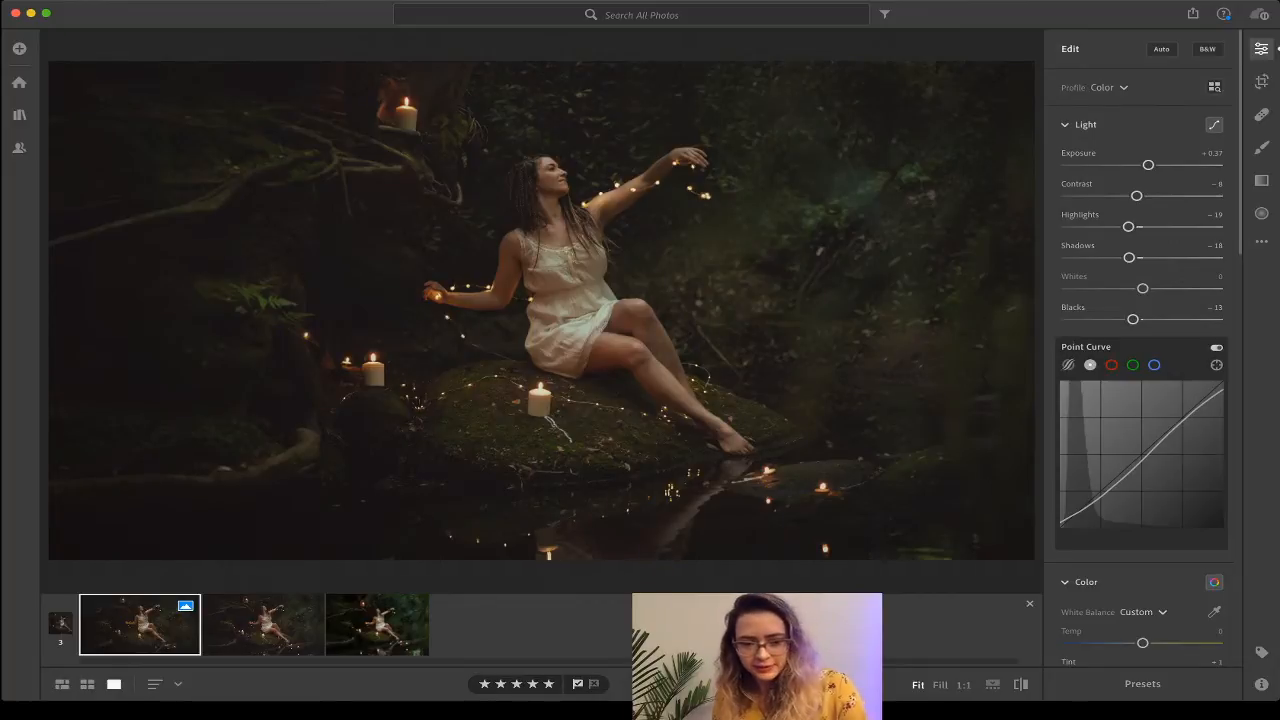
{"action": "key", "text": "Right"}
{"action": "key", "text": "Right"}
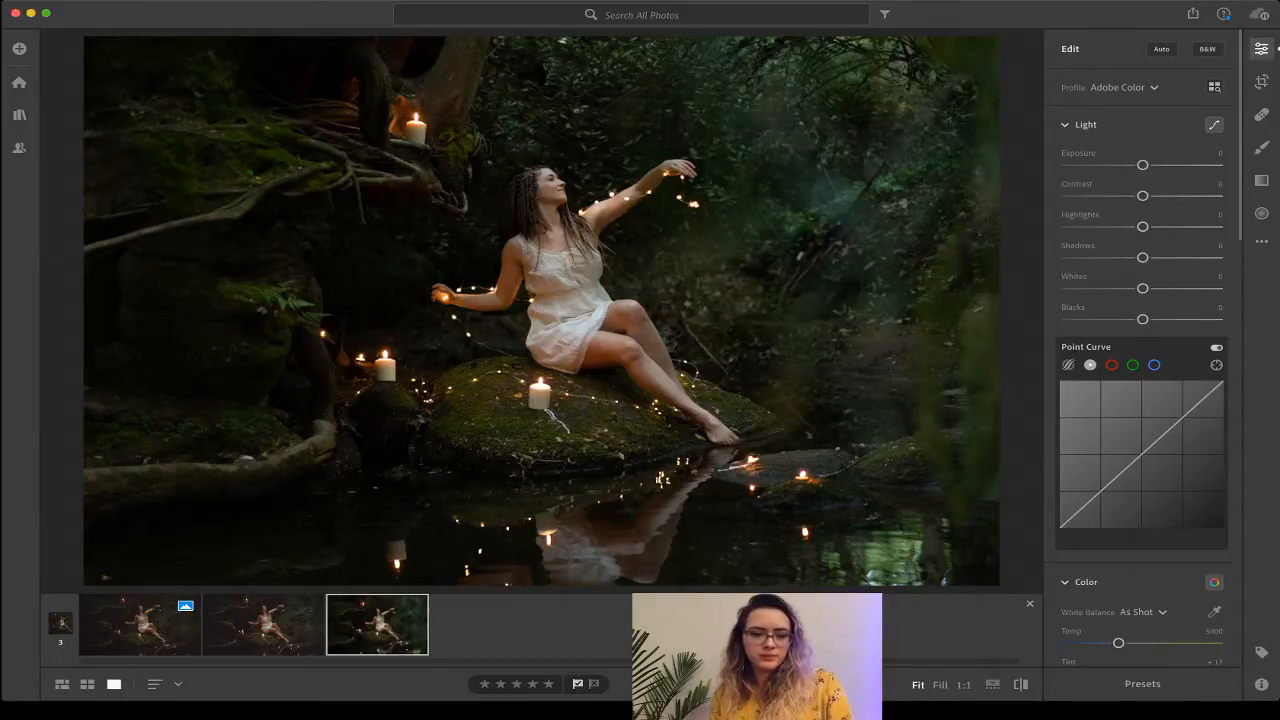
Collapse the stack and apply the Vintage 06 profile at Amount 100 to the unedited copy.
{"action": "left_click", "coordinate": [1030, 604]}
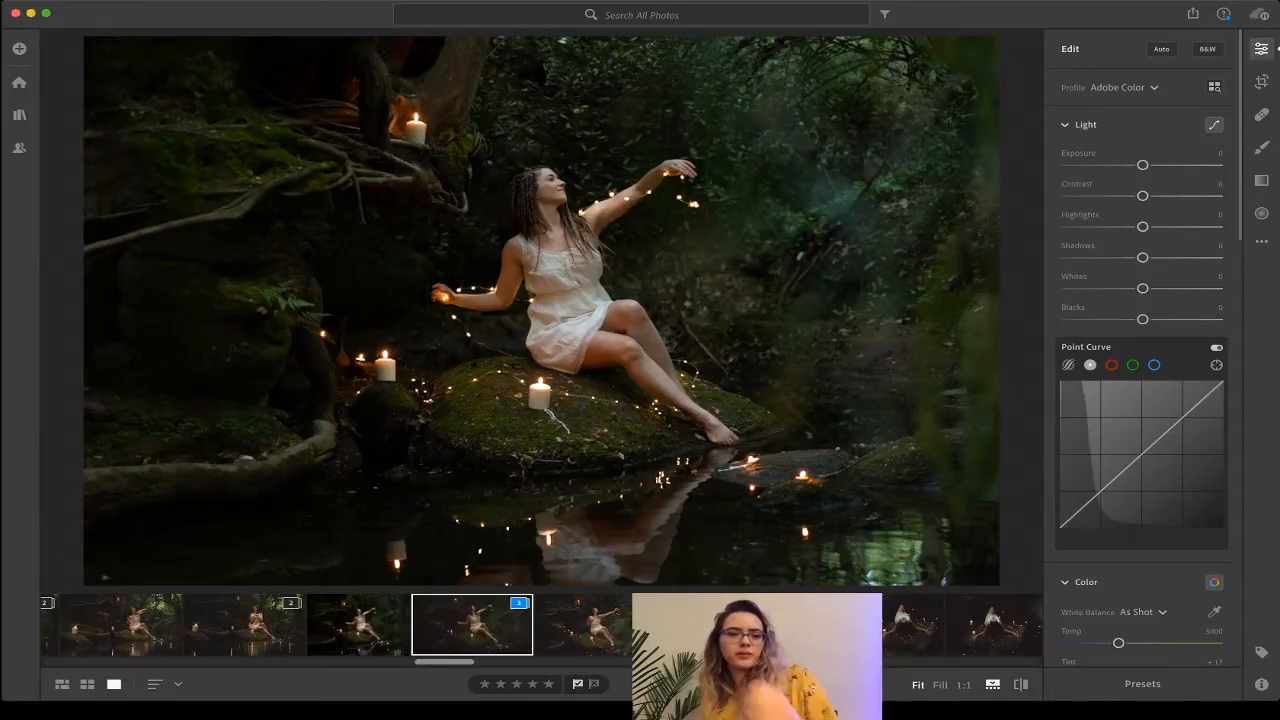
{"action": "left_click", "coordinate": [358, 625]}
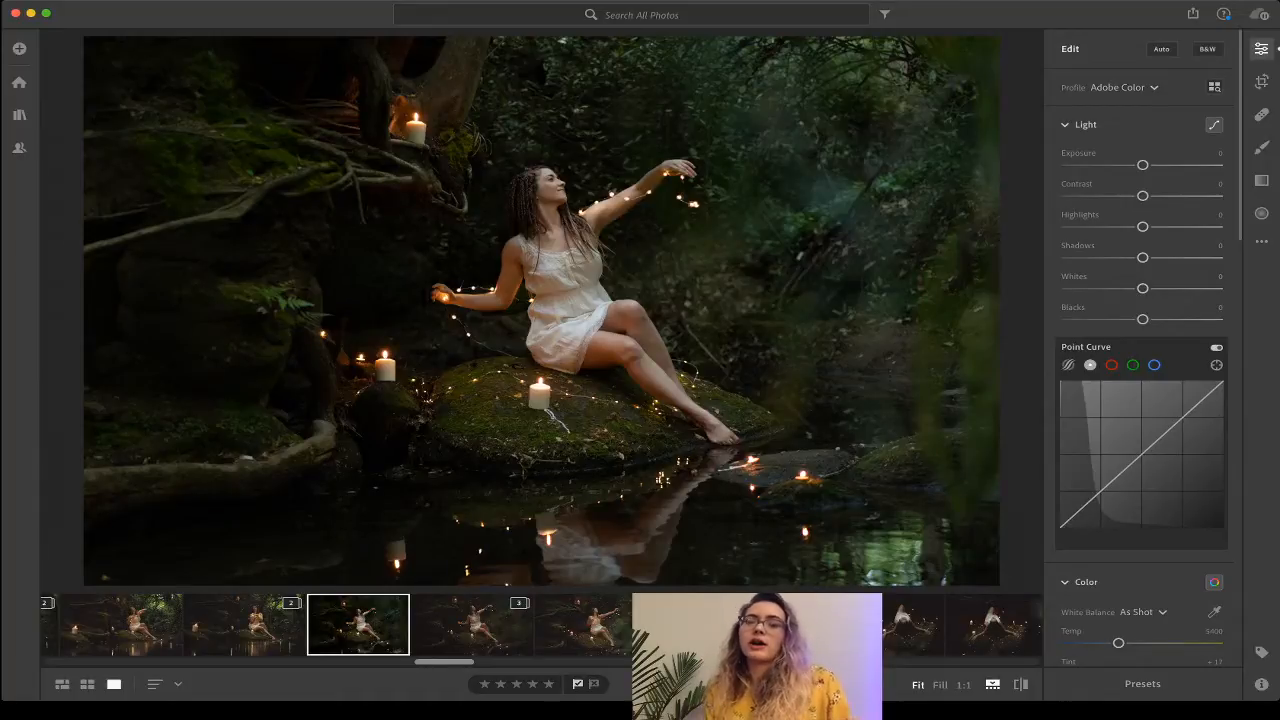
{"action": "left_click", "coordinate": [1214, 87]}
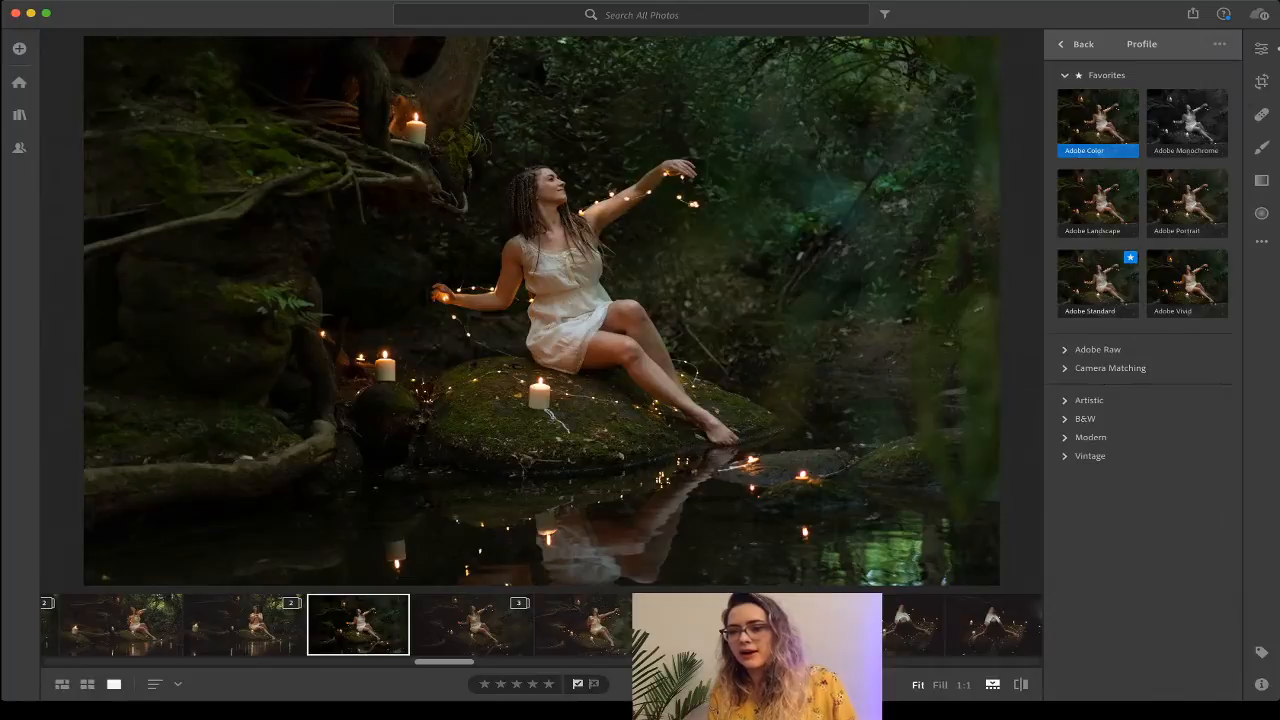
{"action": "left_click", "coordinate": [1088, 400]}
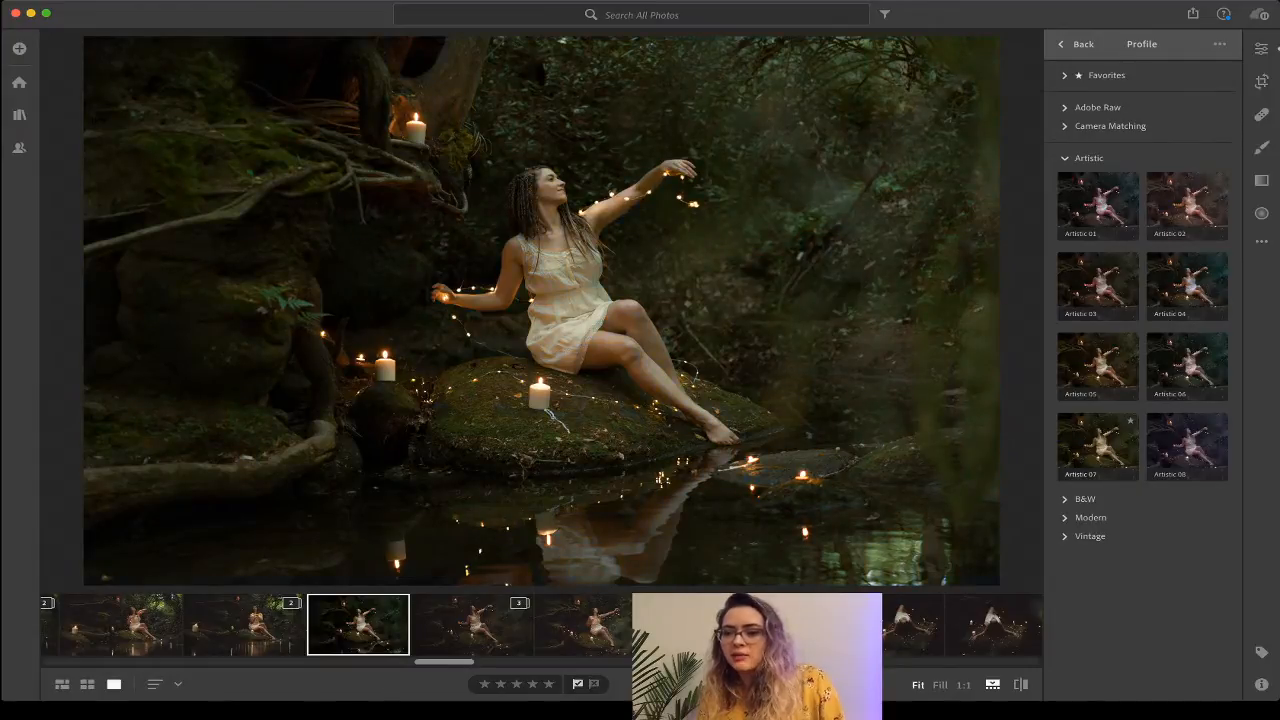
{"action": "left_click", "coordinate": [1090, 536]}
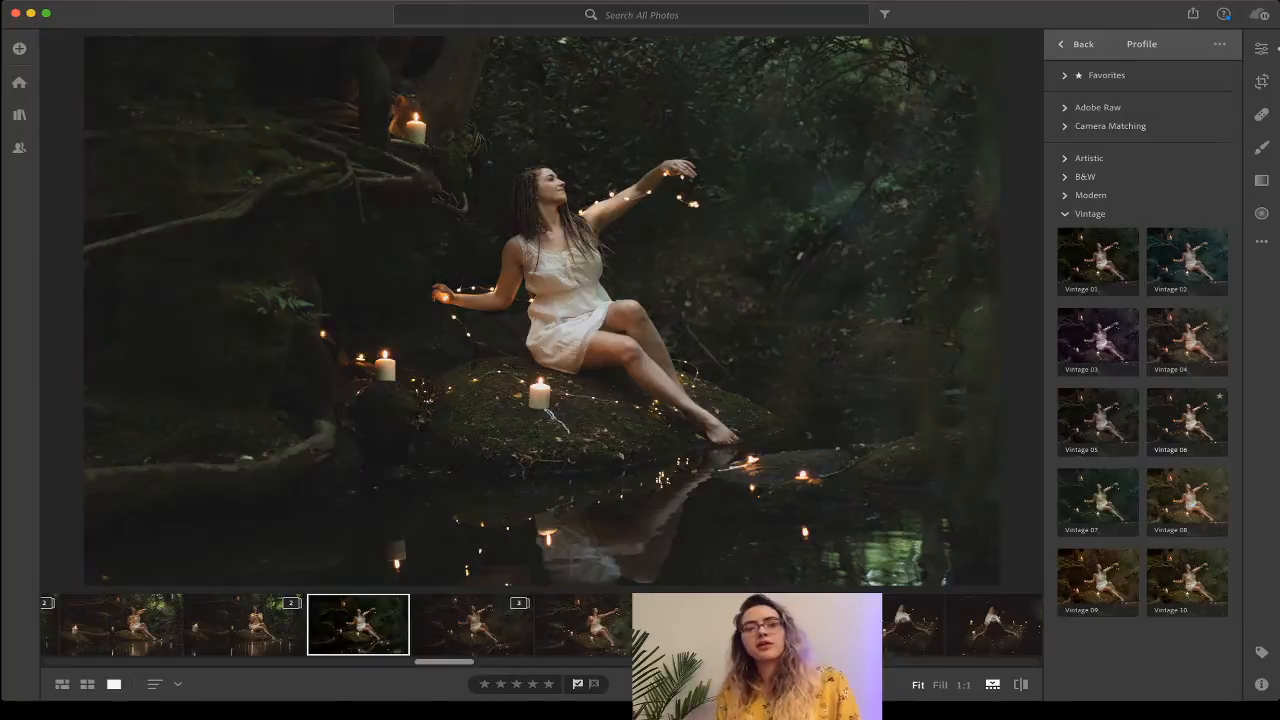
{"action": "left_click", "coordinate": [1187, 420]}
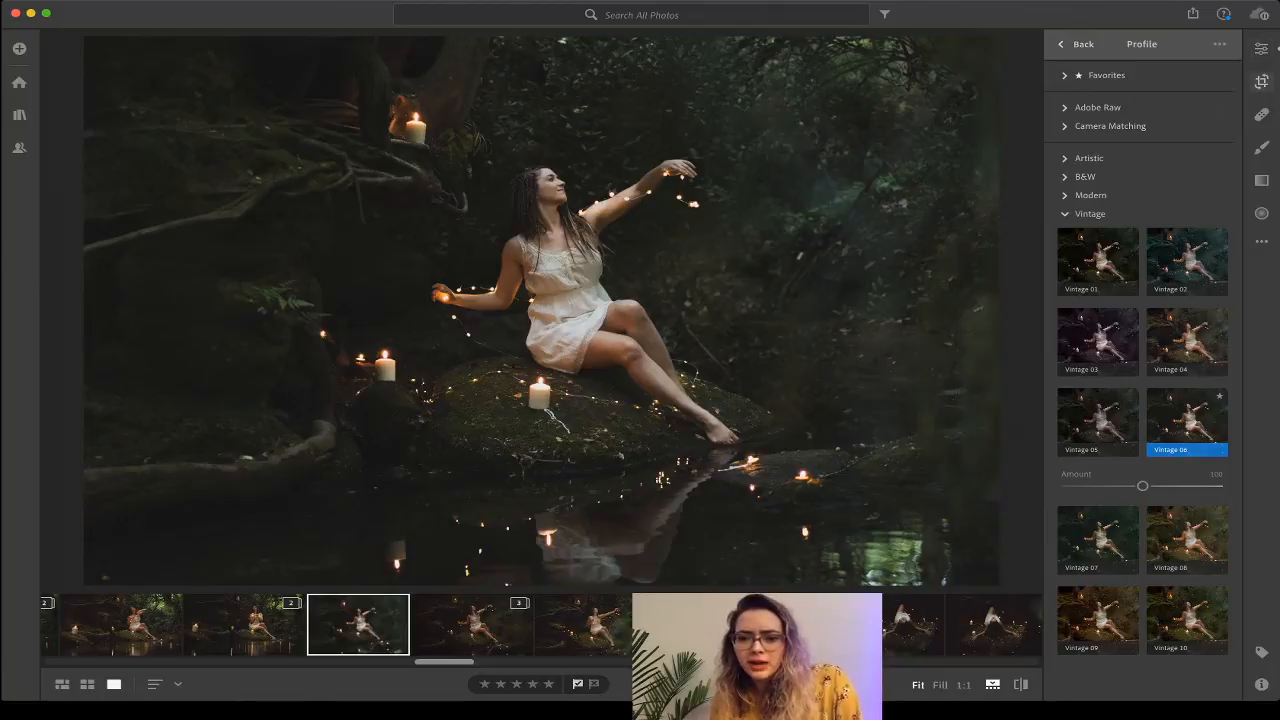
{"action": "left_click", "coordinate": [1261, 49]}
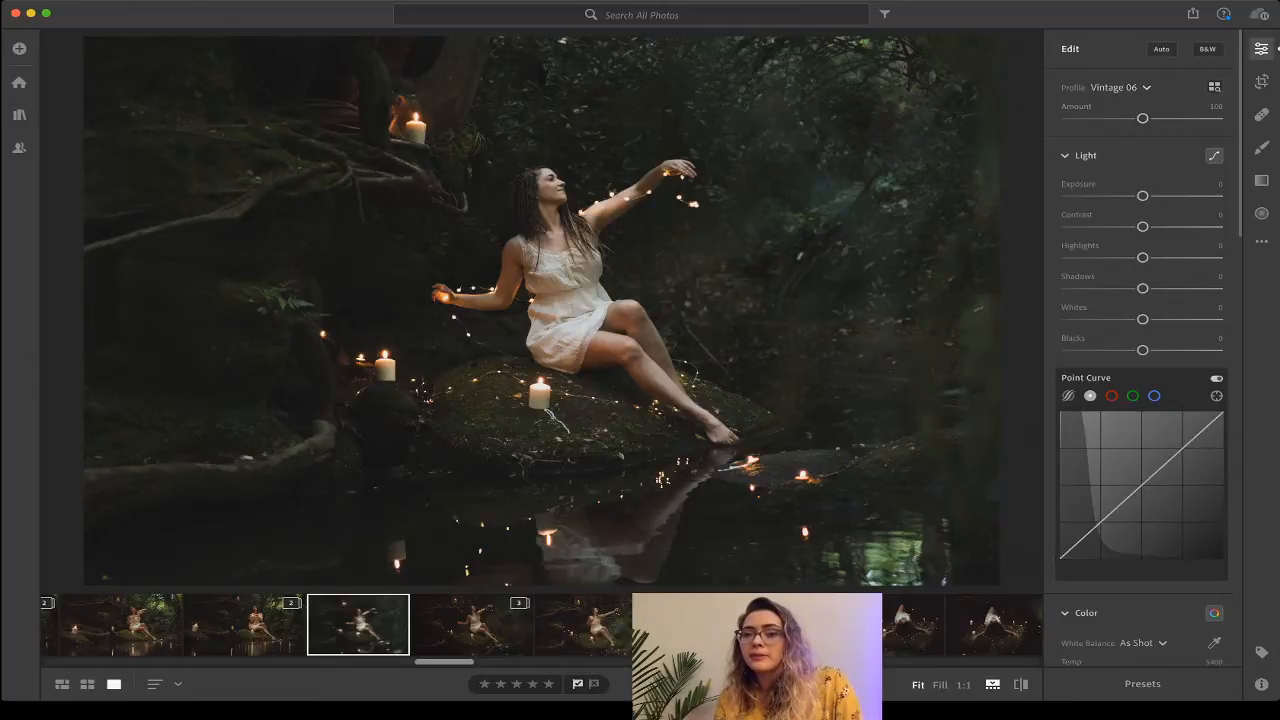
{"action": "key", "text": "backslash"}
{"action": "key", "text": "backslash"}
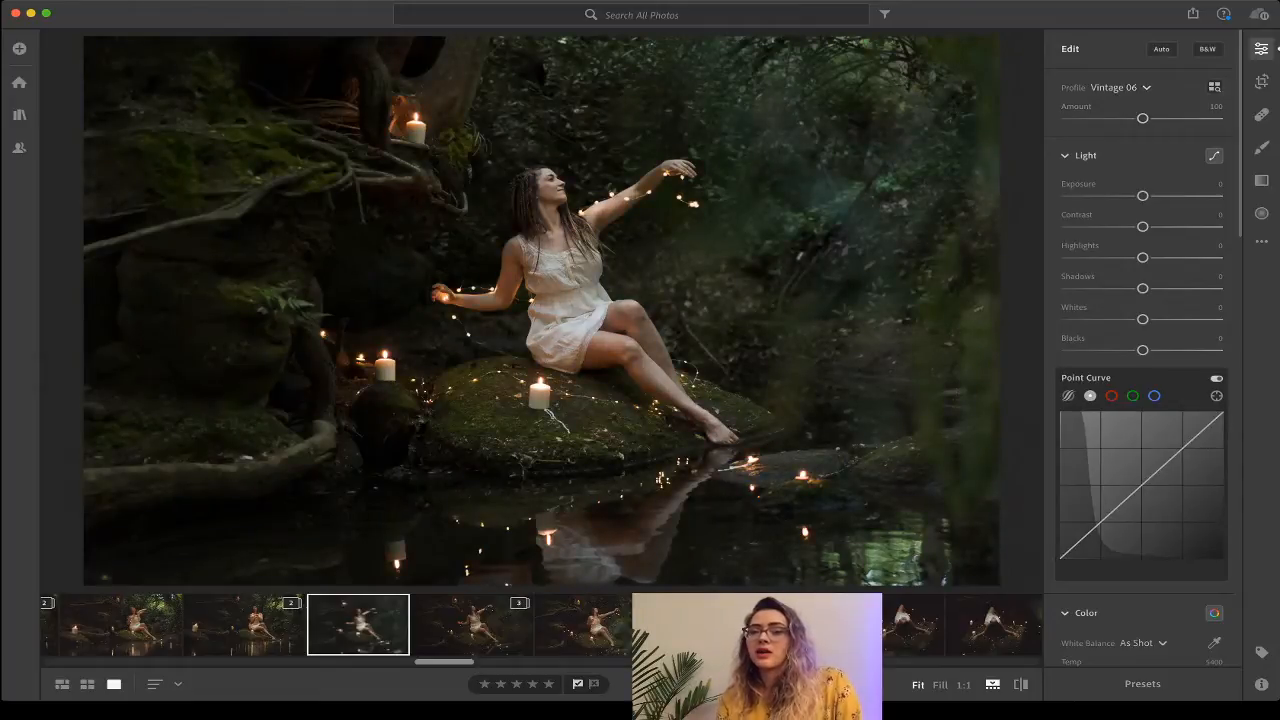
{"action": "key", "text": "backslash"}
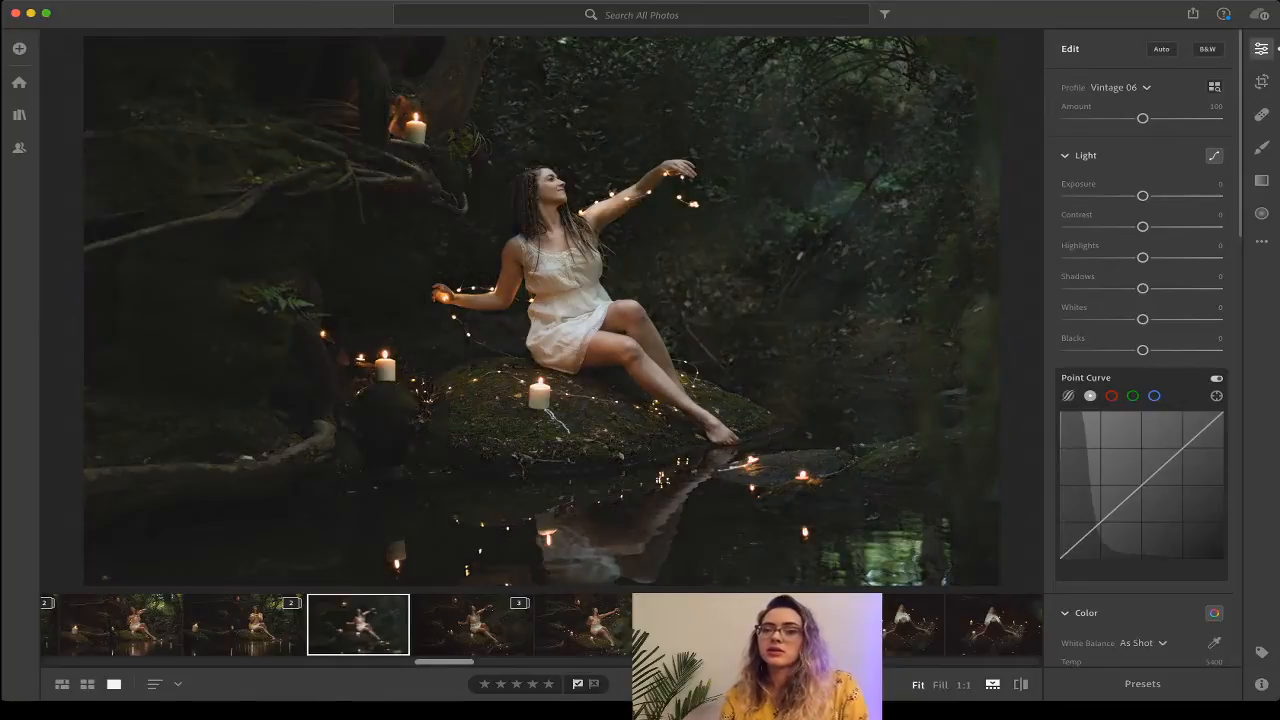
{"action": "key", "text": "backslash"}
{"action": "key", "text": "backslash"}
{"action": "left_click", "coordinate": [1214, 87]}
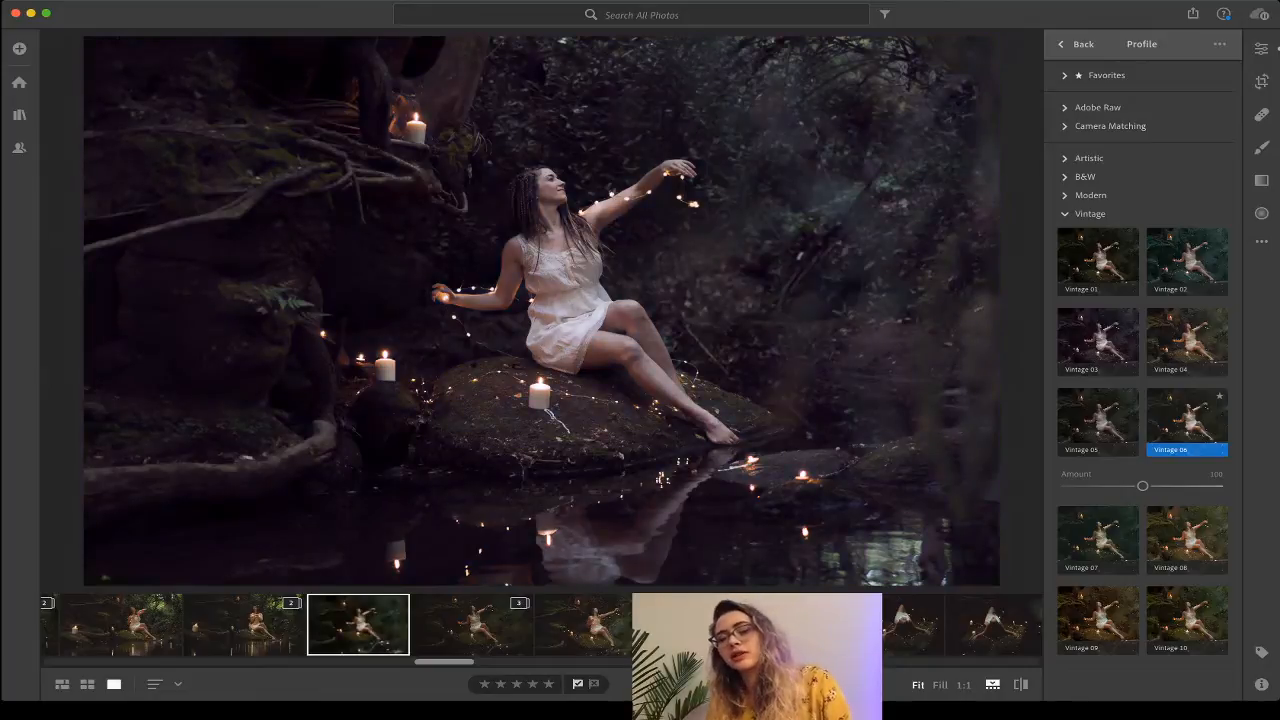
{"action": "key", "text": "super+z"}
{"action": "left_click", "coordinate": [1076, 44]}
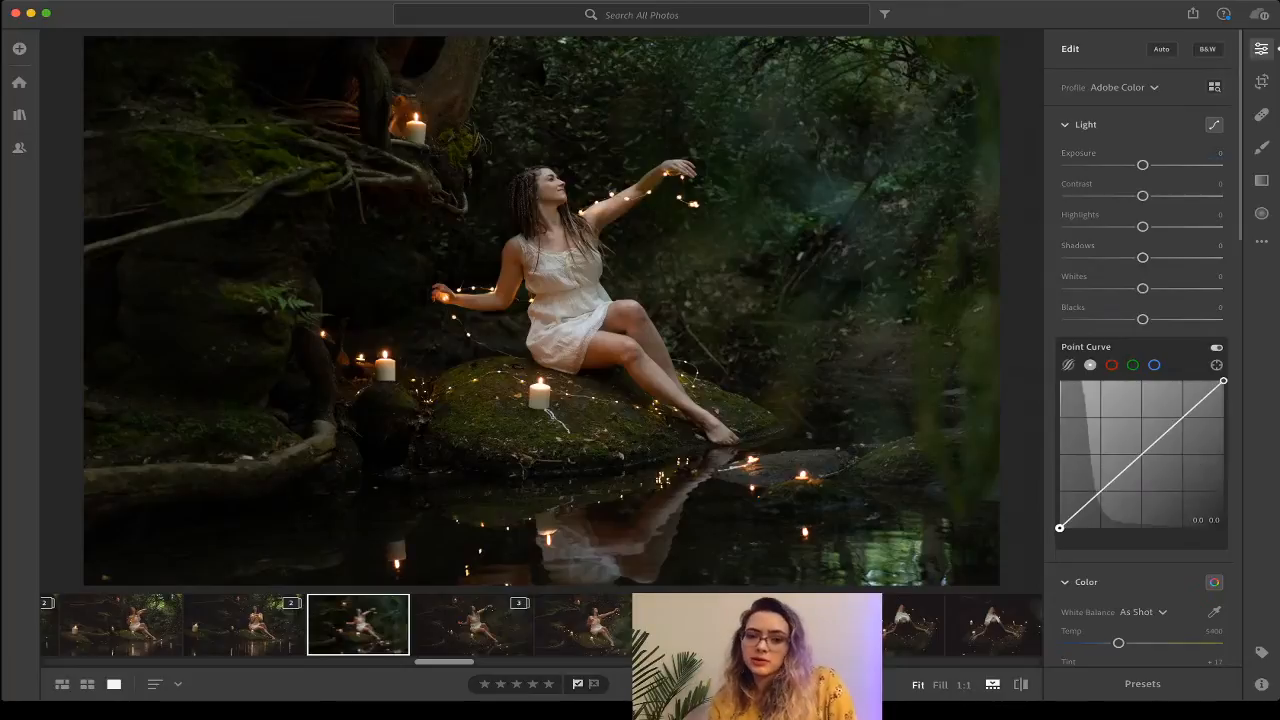
Build a gentle S-shaped point curve with a lowered white point, then compare before and after.
{"action": "left_click_drag", "start_coordinate": [1059, 527], "coordinate": [1059, 519]}
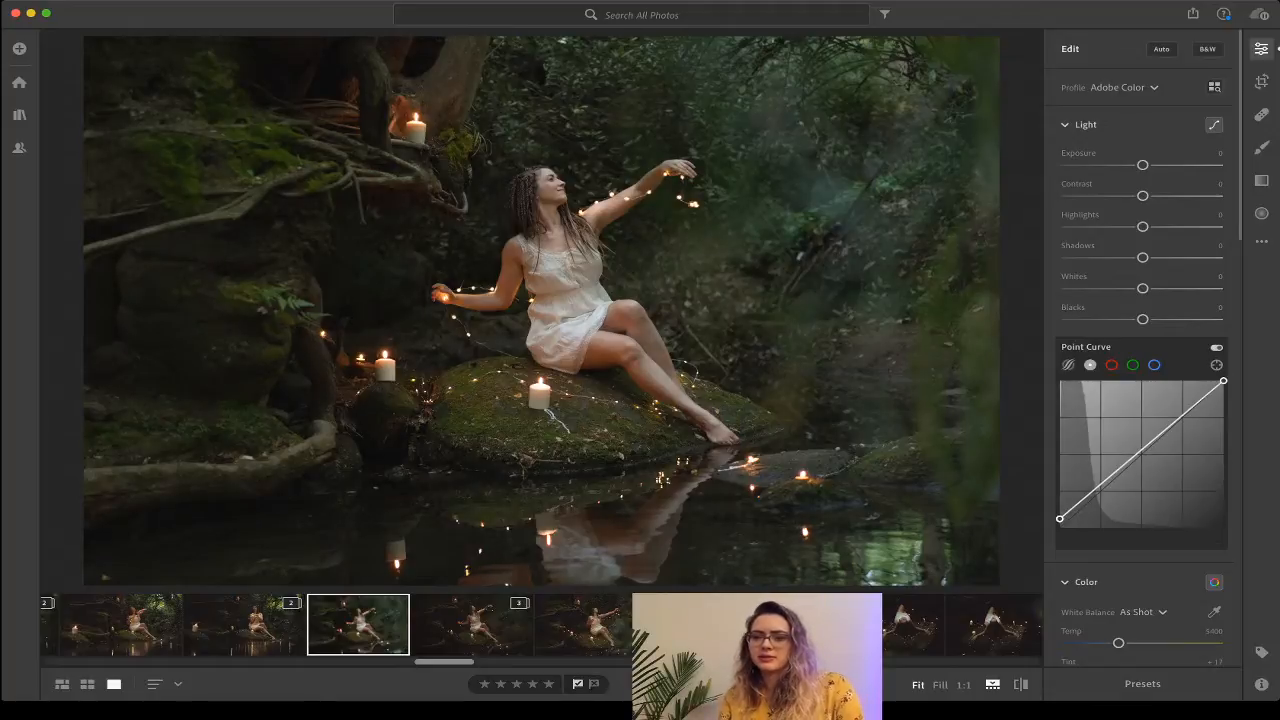
{"action": "left_click_drag", "start_coordinate": [1059, 518], "coordinate": [1084, 506]}
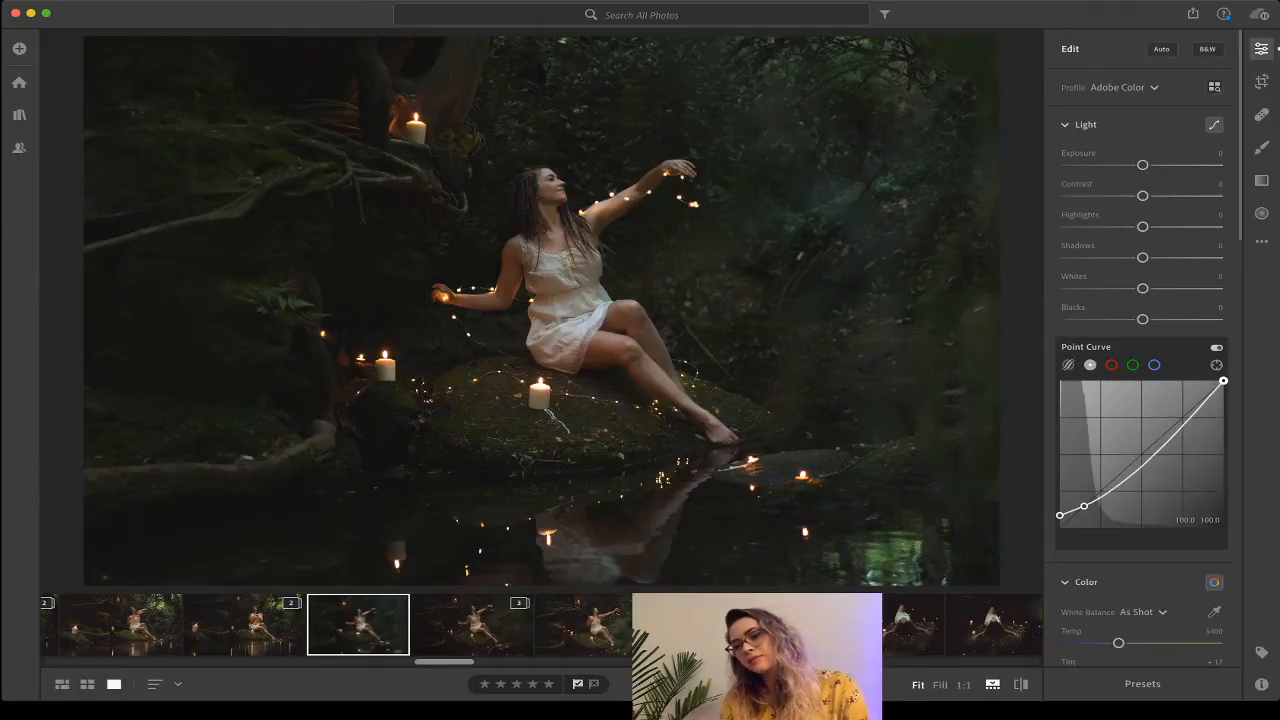
{"action": "left_click_drag", "start_coordinate": [1223, 381], "coordinate": [1223, 396]}
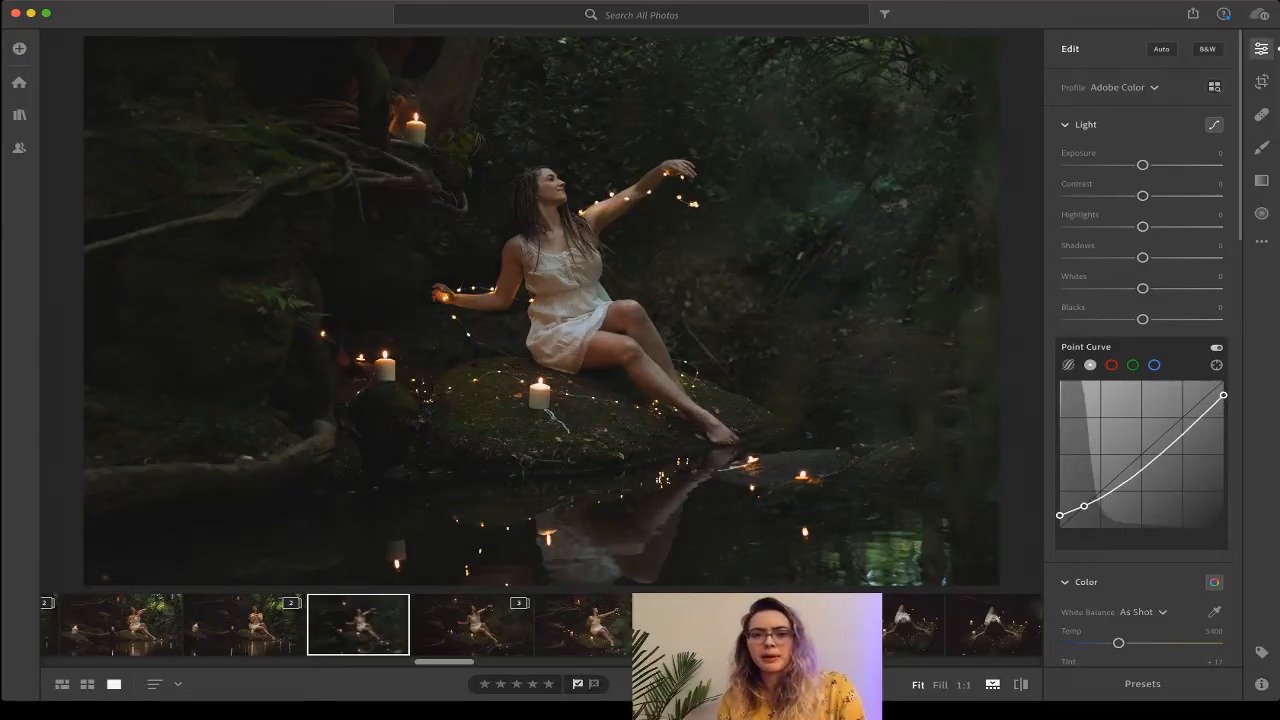
{"action": "left_click_drag", "start_coordinate": [1191, 421], "coordinate": [1193, 411]}
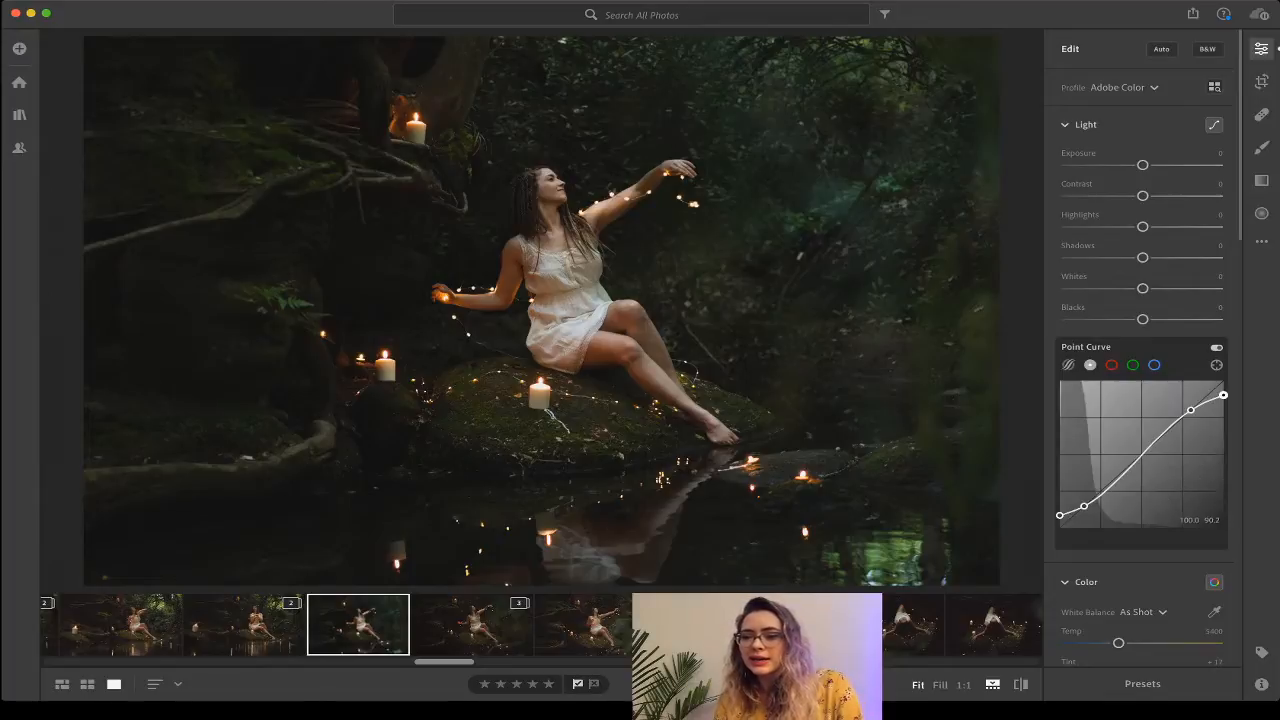
{"action": "left_click", "coordinate": [1148, 455]}
{"action": "left_click_drag", "start_coordinate": [1148, 455], "coordinate": [1144, 459]}
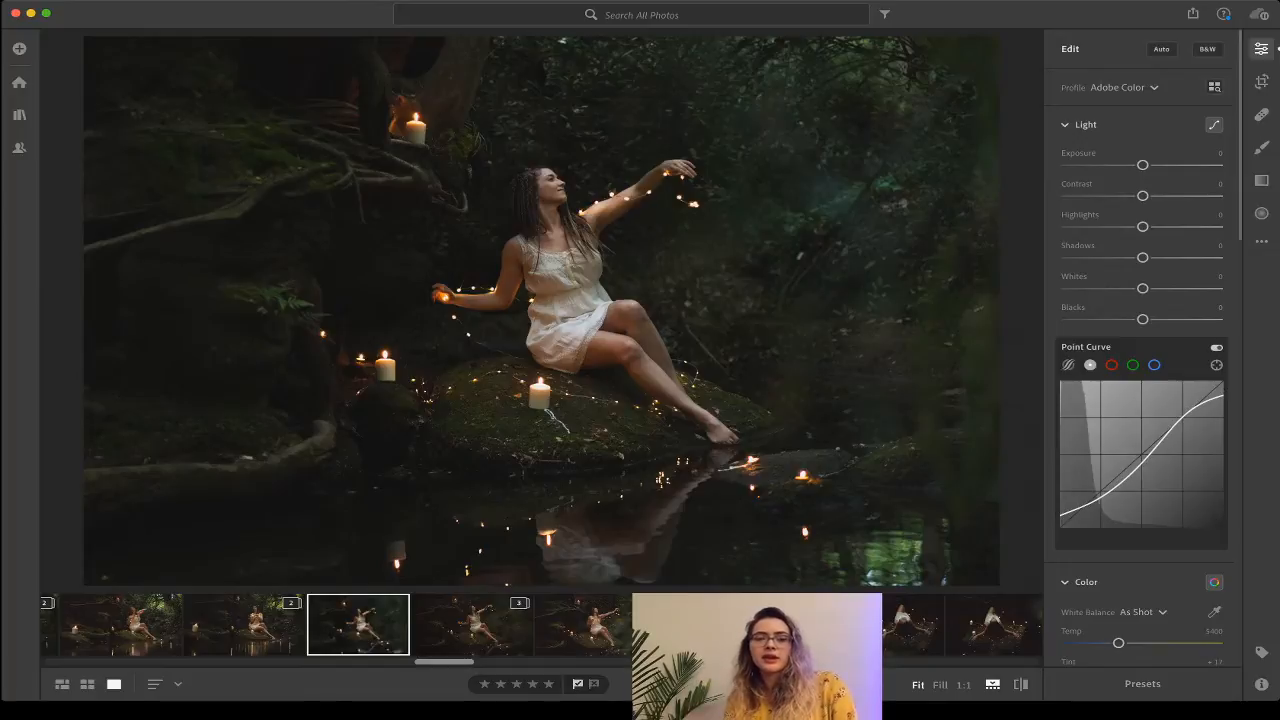
{"action": "key", "text": "backslash"}
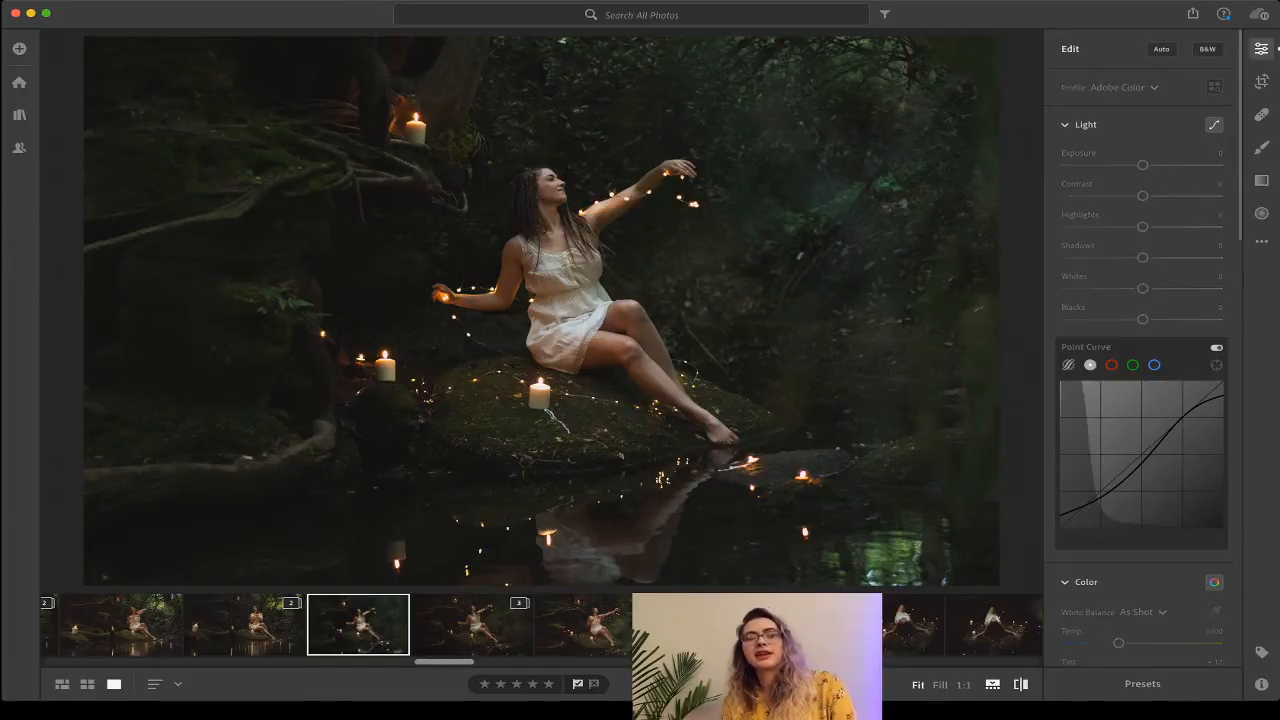
{"action": "key", "text": "backslash"}
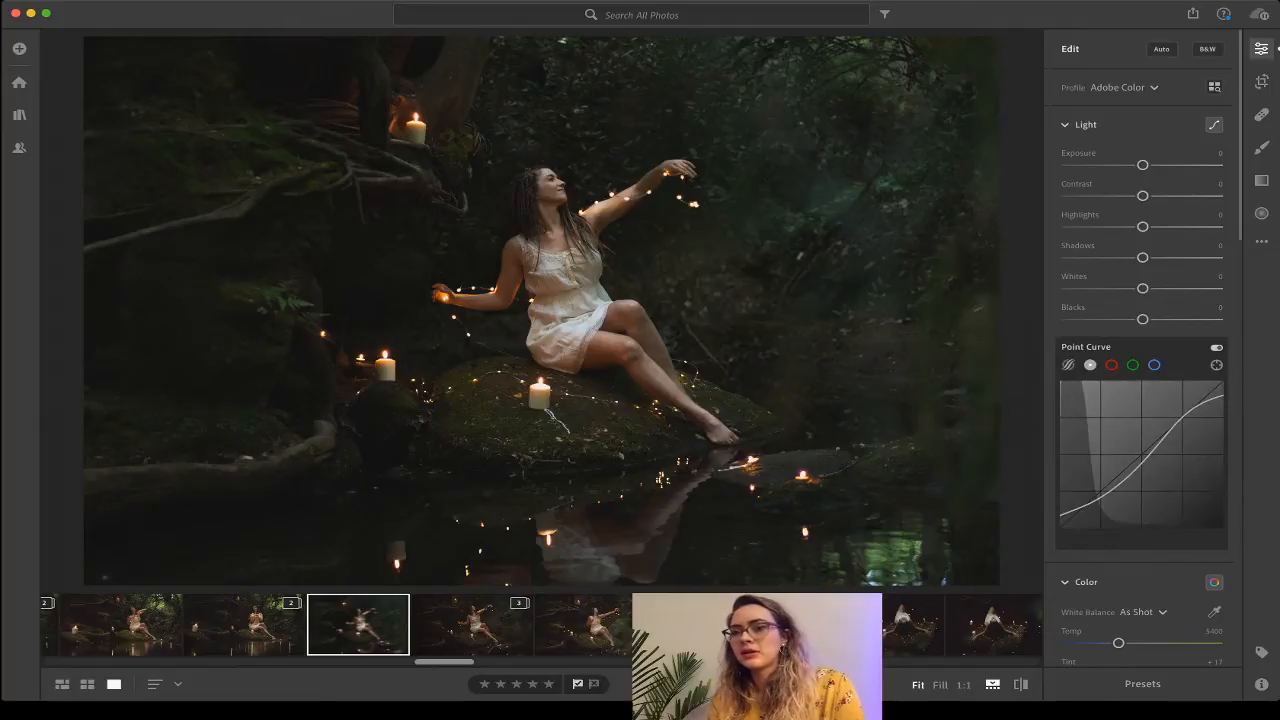
Set a Custom white balance of Temp 5715 and Tint +15 in the Color panel.
{"action": "scroll", "coordinate": [1140, 350], "scroll_direction": "down", "scroll_amount": 3}
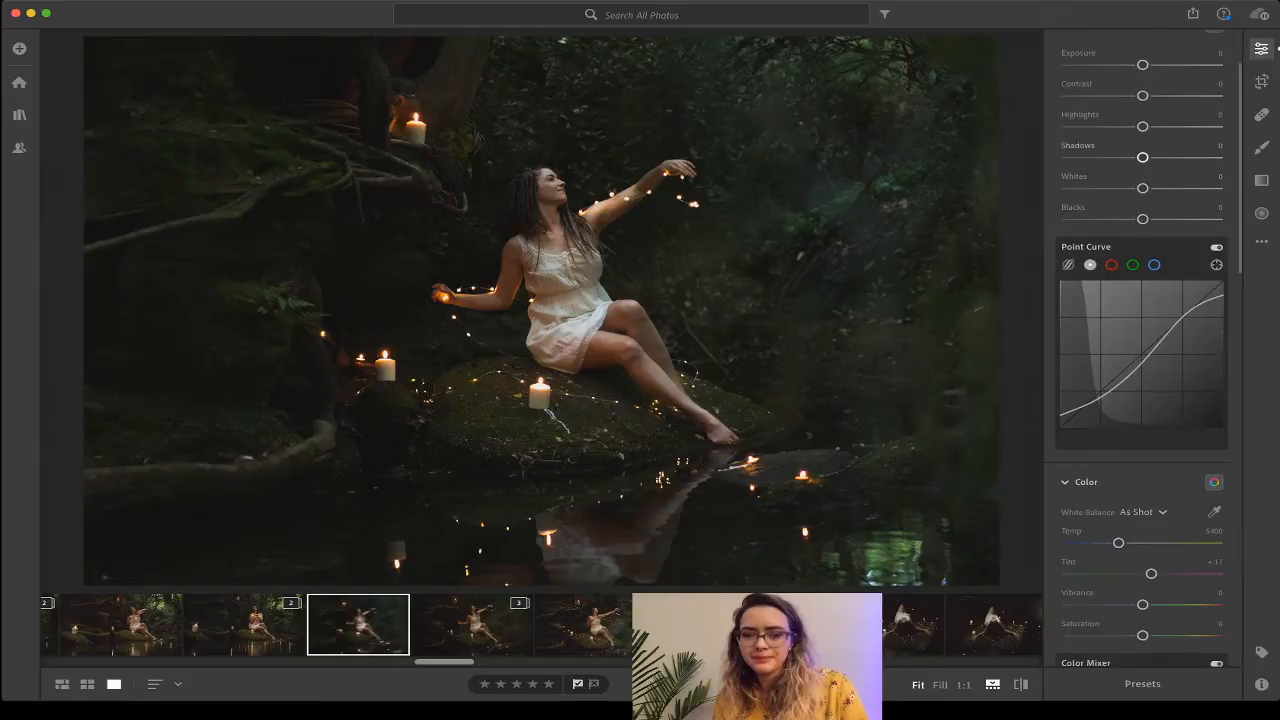
{"action": "scroll", "coordinate": [1140, 400], "scroll_direction": "down", "scroll_amount": 6}
{"action": "scroll", "coordinate": [1140, 350], "scroll_direction": "down", "scroll_amount": 6}
{"action": "scroll", "coordinate": [1140, 350], "scroll_direction": "up", "scroll_amount": 6}
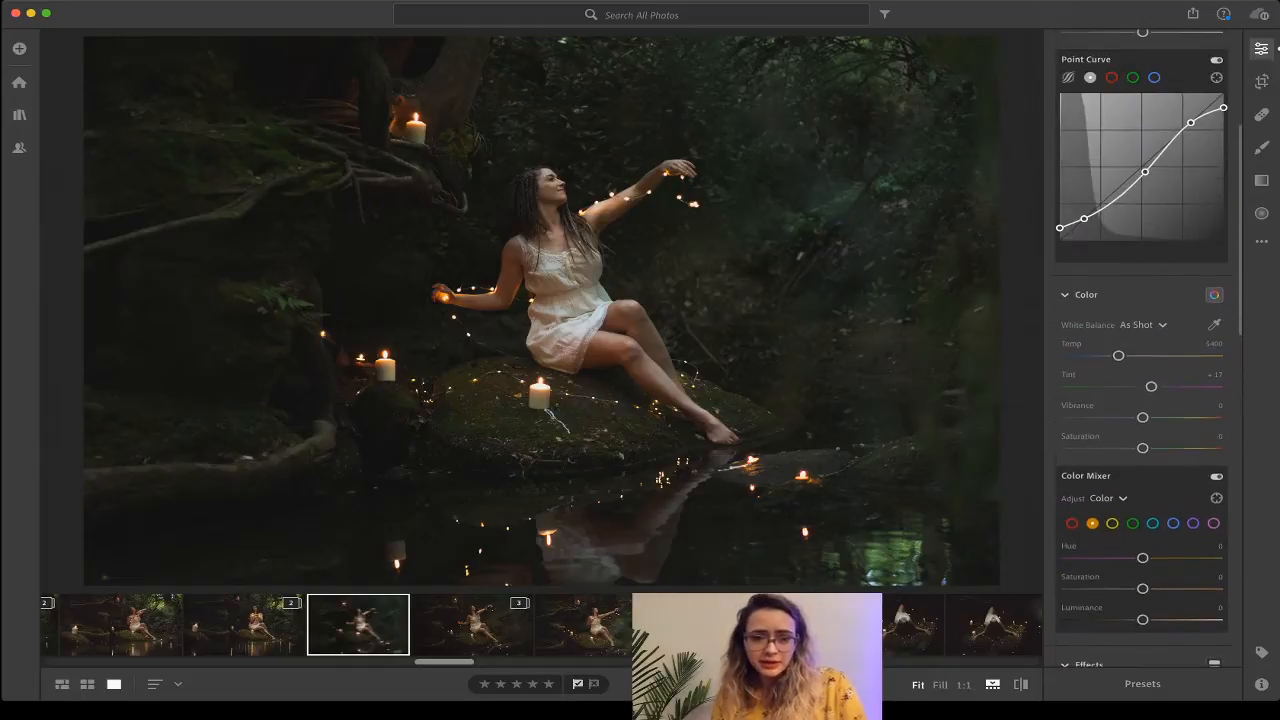
{"action": "scroll", "coordinate": [1140, 350], "scroll_direction": "down", "scroll_amount": 1}
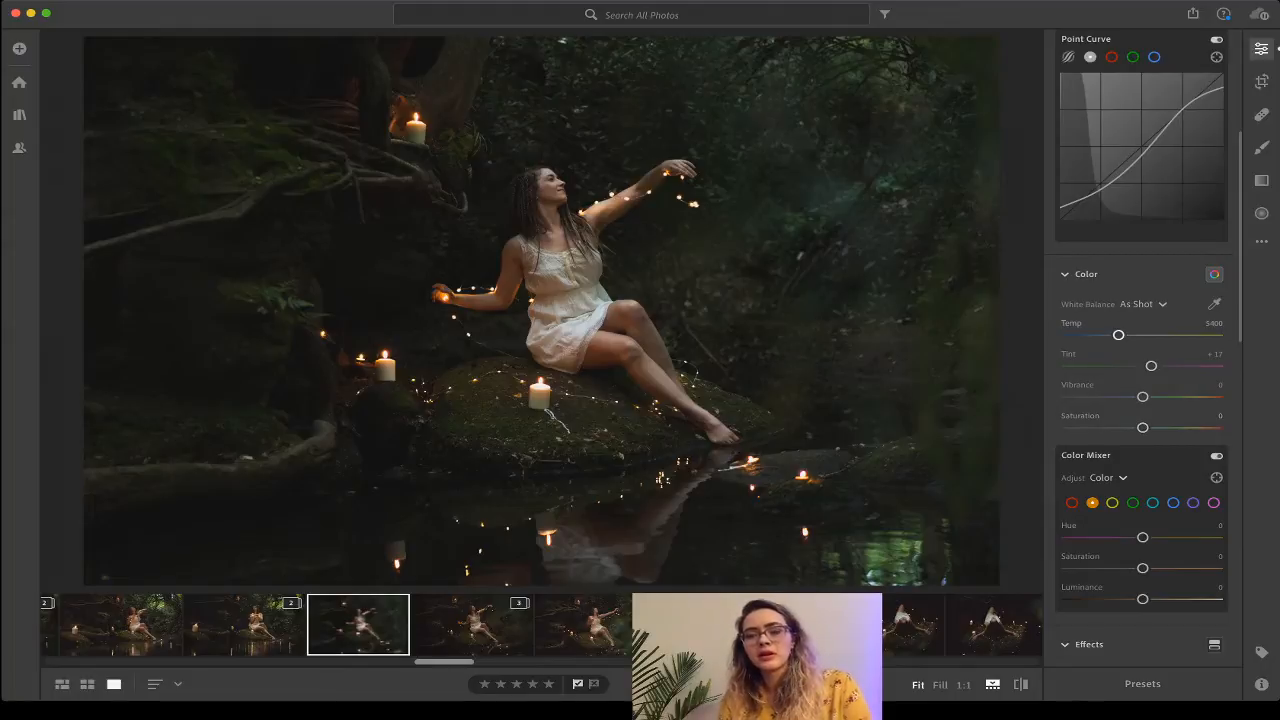
{"action": "left_click_drag", "start_coordinate": [1118, 335], "coordinate": [1123, 335]}
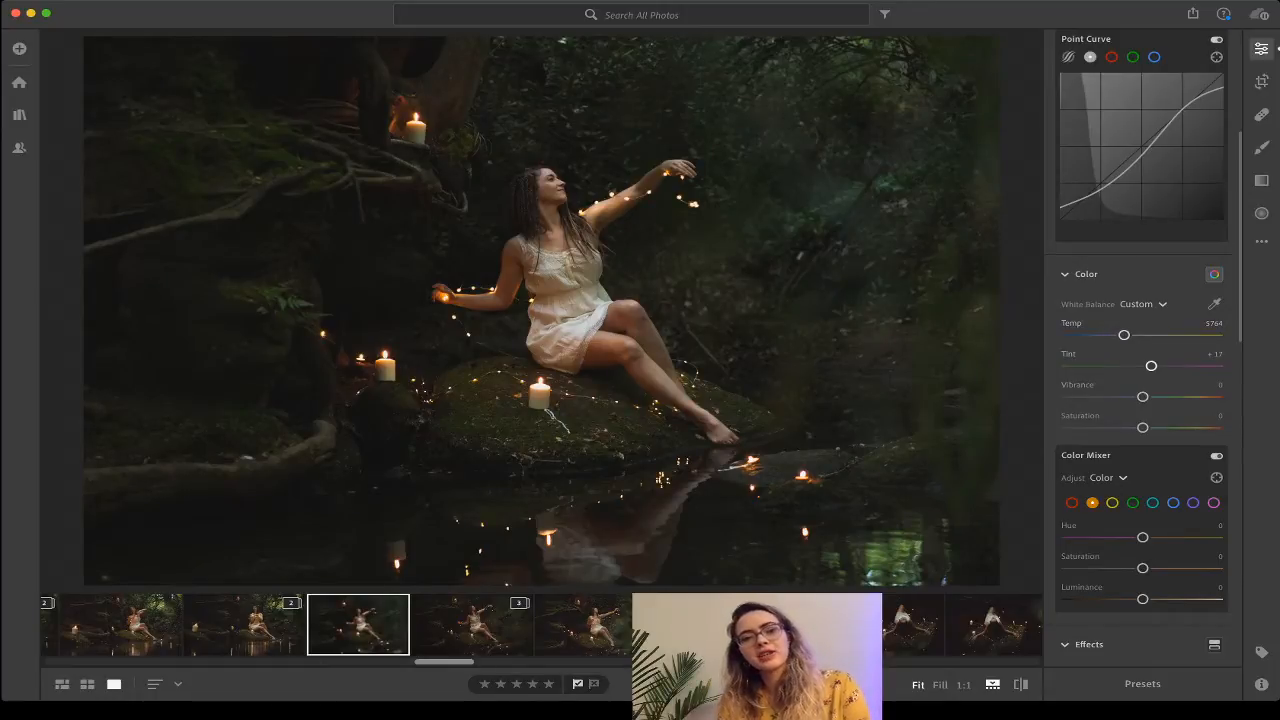
{"action": "mouse_move", "coordinate": [1151, 366]}
{"action": "left_mouse_down"}
{"action": "mouse_move", "coordinate": [1123, 335]}
{"action": "mouse_move", "coordinate": [1150, 366]}
{"action": "left_mouse_up"}
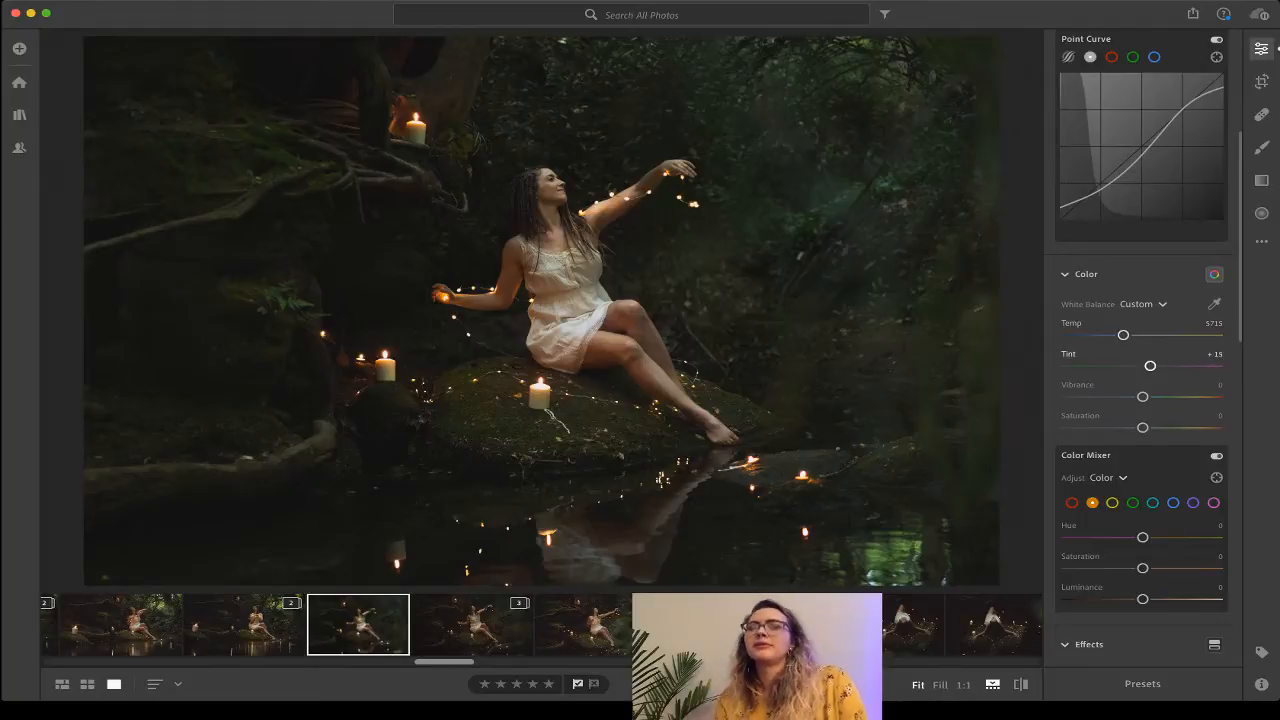
Add a deep-shadow point to the point curve and lift it slightly.
{"action": "scroll", "coordinate": [1142, 347], "scroll_direction": "down", "scroll_amount": 1}
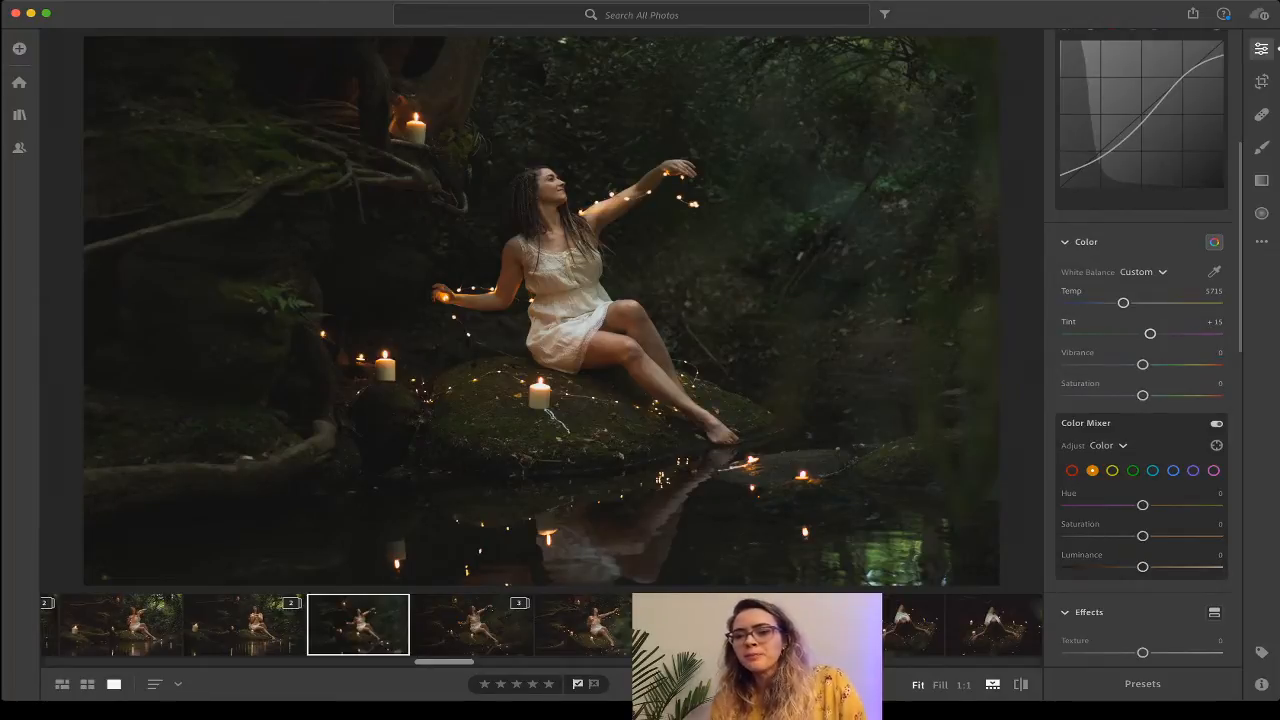
{"action": "scroll", "coordinate": [1142, 347], "scroll_direction": "down", "scroll_amount": 4}
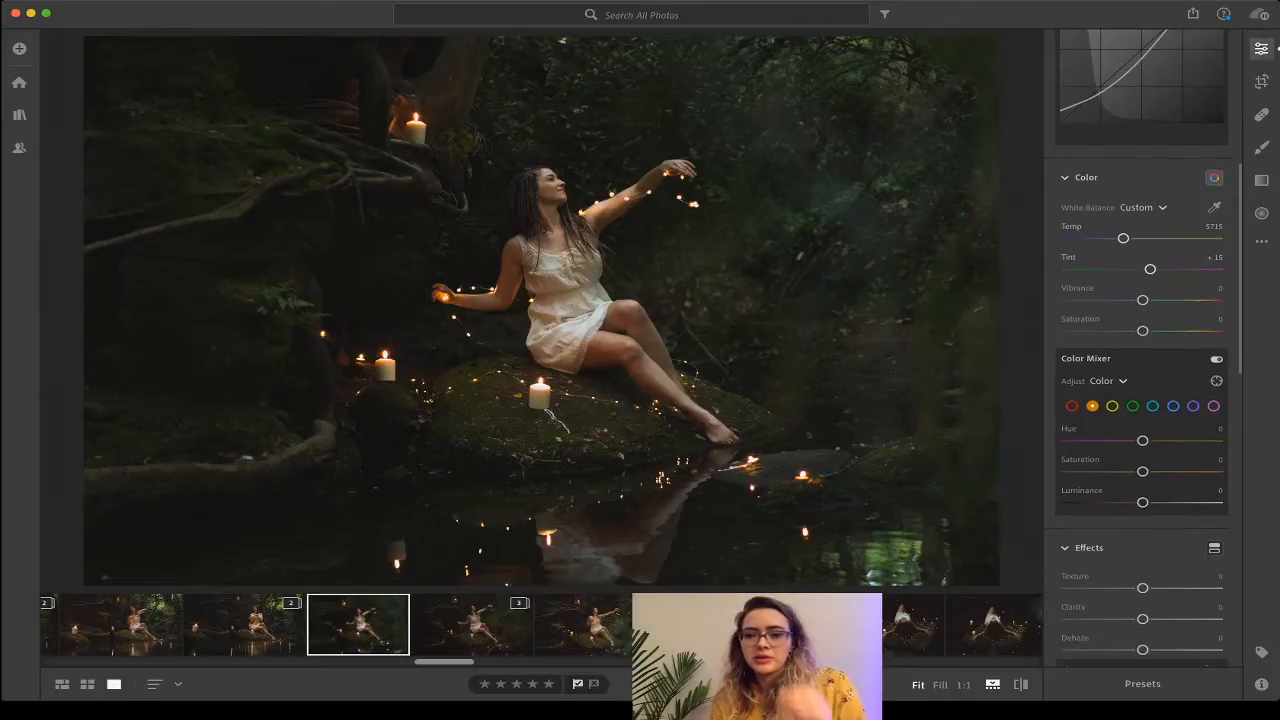
{"action": "scroll", "coordinate": [1142, 381], "scroll_direction": "down", "scroll_amount": 2}
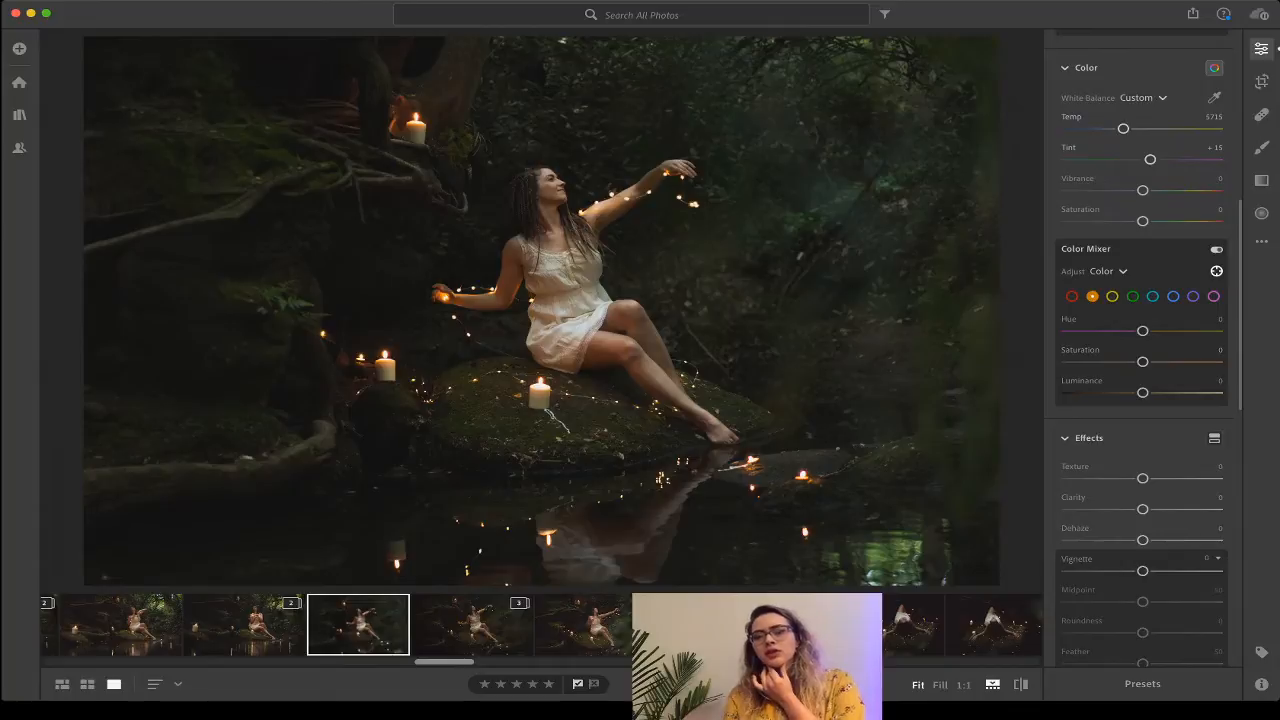
{"action": "scroll", "coordinate": [1140, 300], "scroll_direction": "up", "scroll_amount": 5}
{"action": "left_click", "coordinate": [1067, 343]}
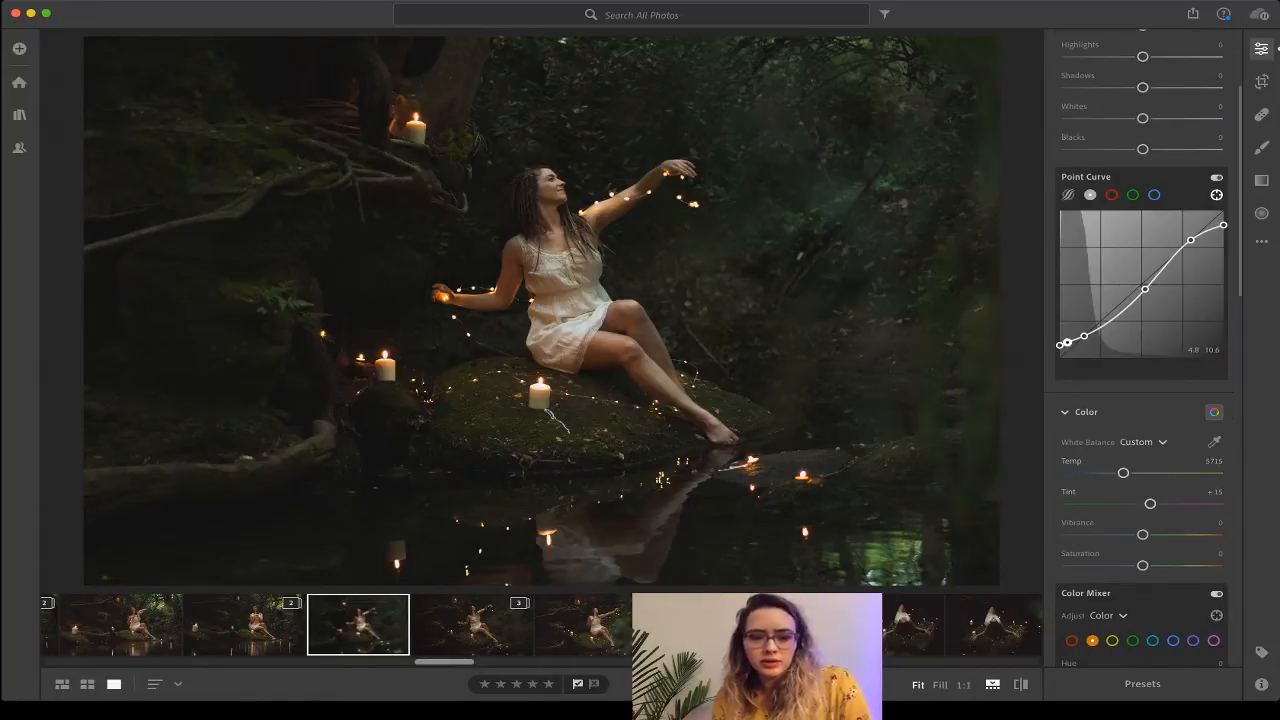
{"action": "left_click_drag", "start_coordinate": [1067, 343], "coordinate": [1081, 337]}
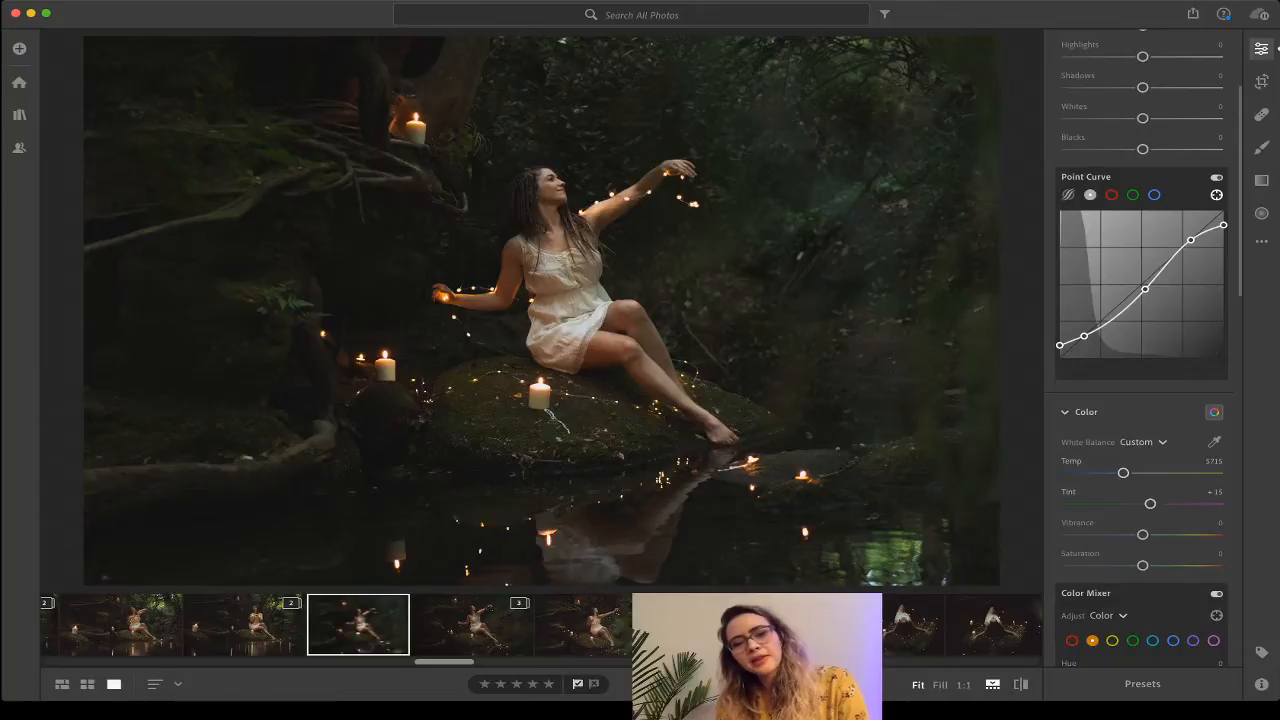
{"action": "scroll", "coordinate": [1142, 420], "scroll_direction": "down", "scroll_amount": 5}
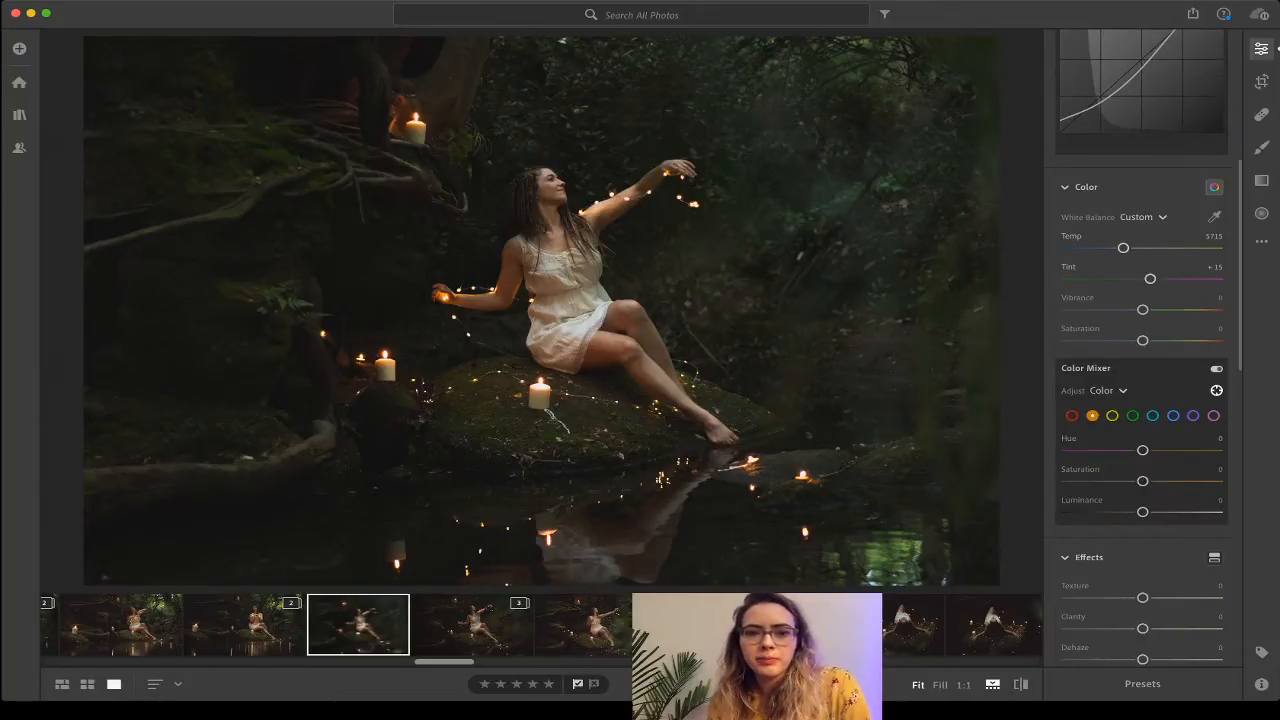
In the Color Mixer, test the green hue, then set Orange Hue to +8.
{"action": "left_click", "coordinate": [1132, 415]}
{"action": "left_click_drag", "start_coordinate": [1142, 450], "coordinate": [1121, 450]}
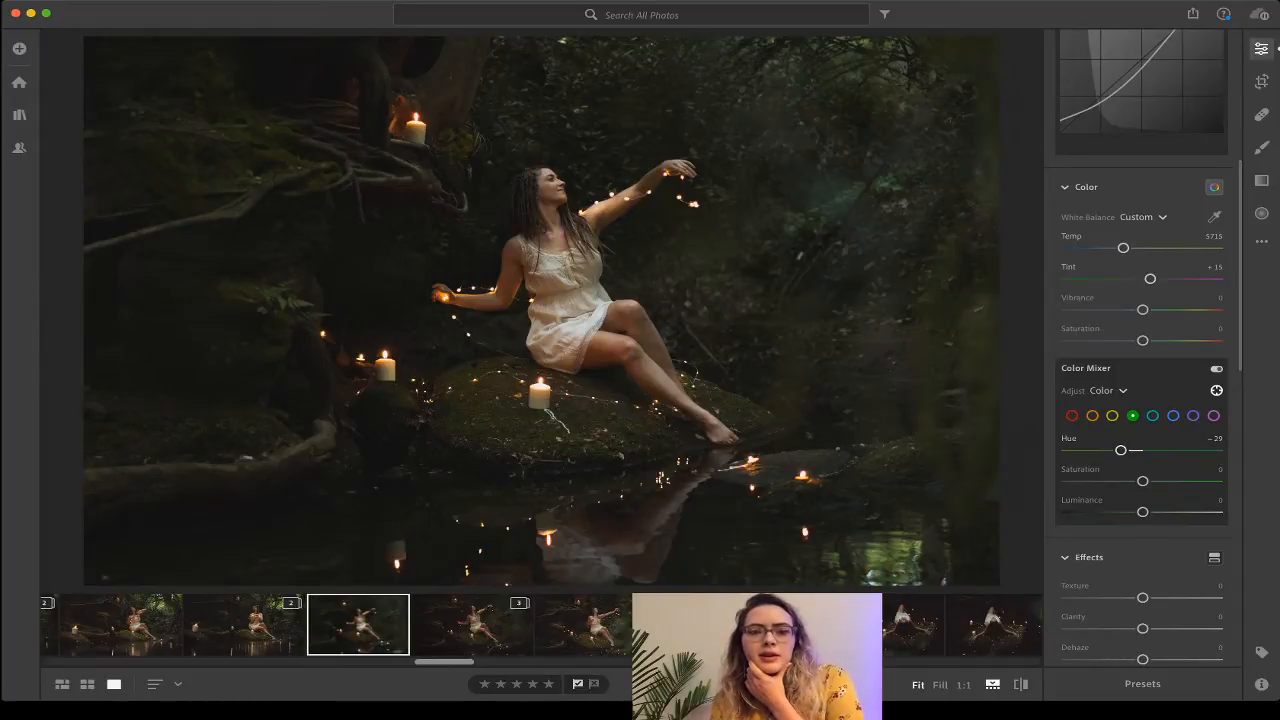
{"action": "left_click", "coordinate": [1092, 415]}
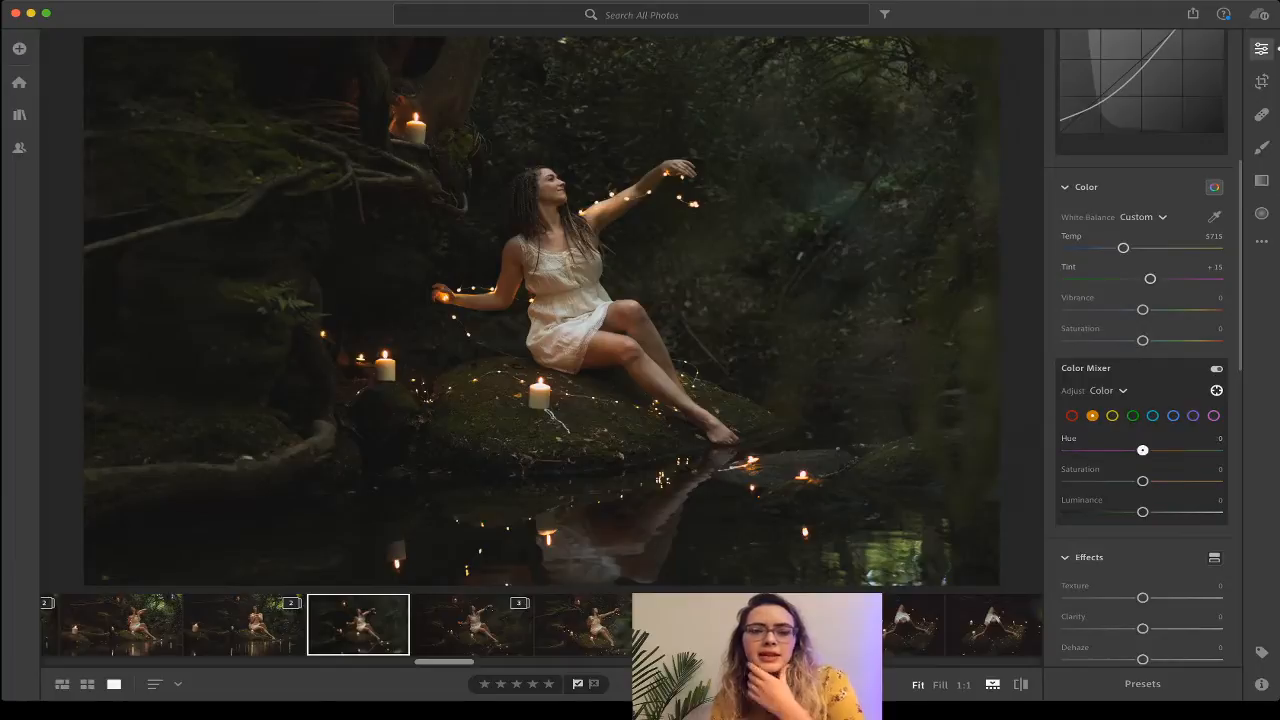
{"action": "left_click_drag", "start_coordinate": [1142, 450], "coordinate": [1148, 450]}
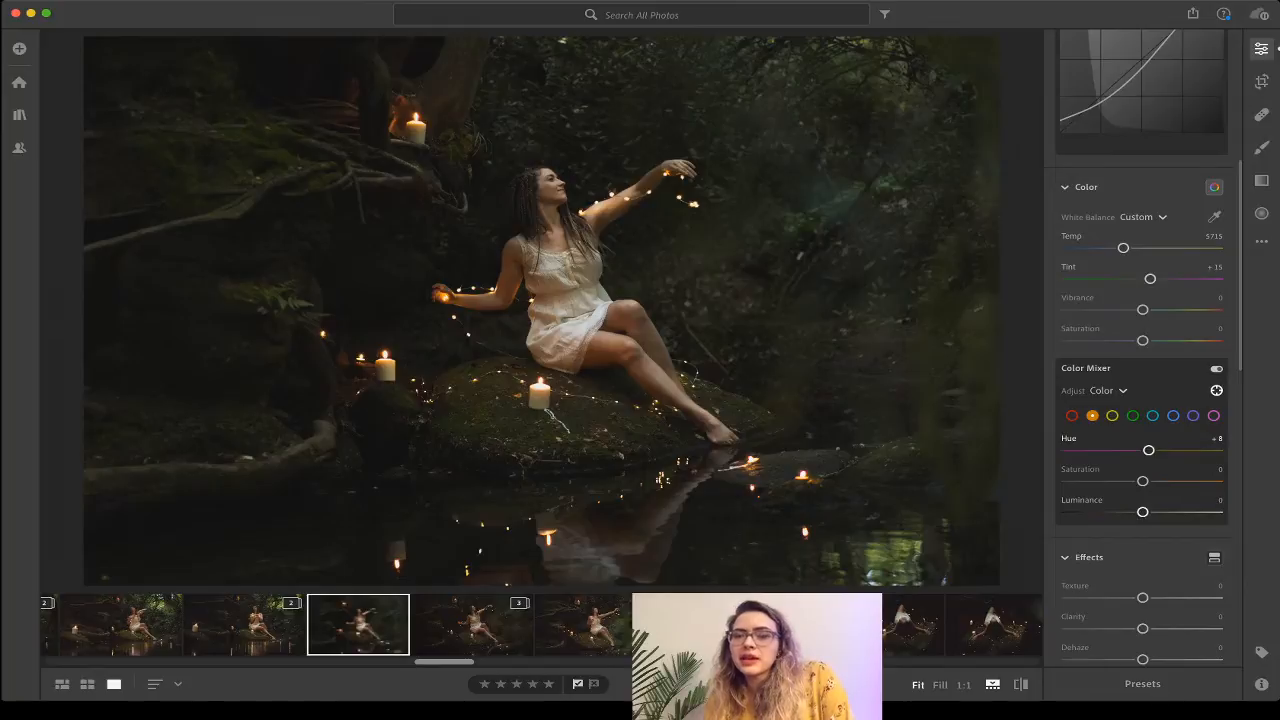
Darken the curve's midtone point slightly and set Vibrance −17, Saturation +14.
{"action": "scroll", "coordinate": [1143, 511], "scroll_direction": "up", "scroll_amount": 1}
{"action": "scroll", "coordinate": [1143, 350], "scroll_direction": "up", "scroll_amount": 10}
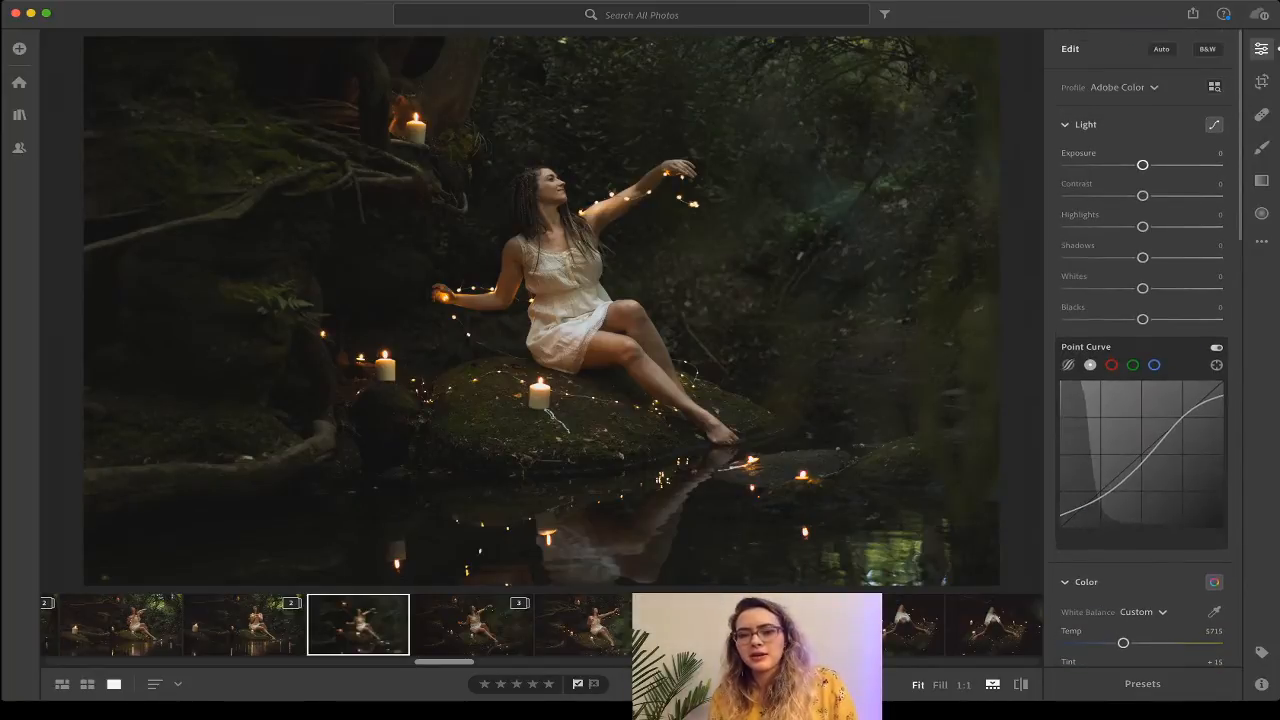
{"action": "left_click_drag", "start_coordinate": [1145, 459], "coordinate": [1147, 461]}
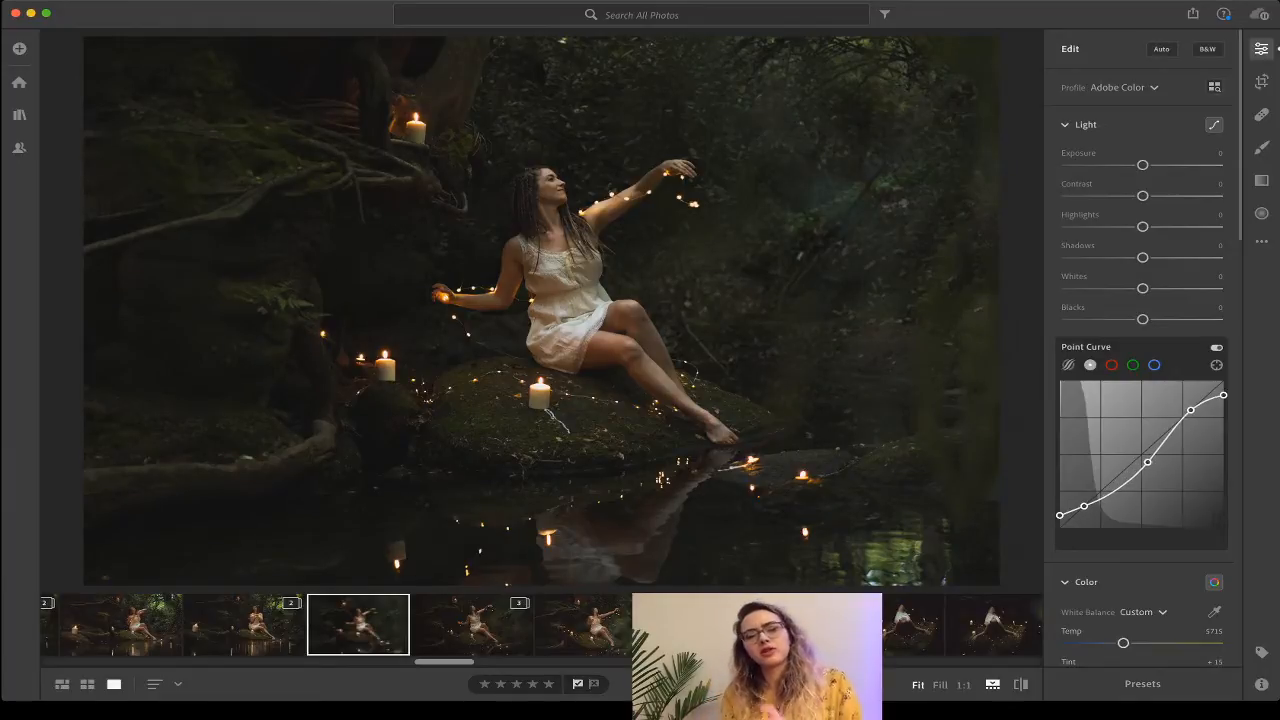
{"action": "scroll", "coordinate": [1140, 450], "scroll_direction": "down", "scroll_amount": 1}
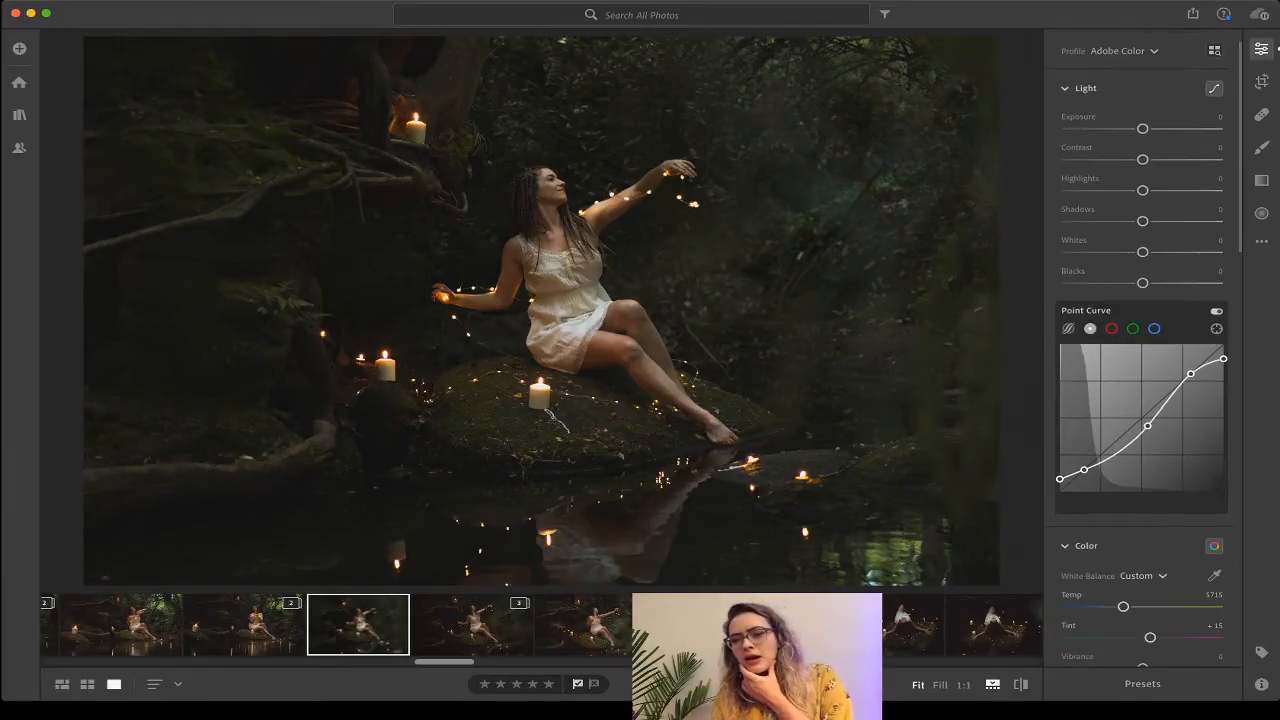
{"action": "scroll", "coordinate": [1140, 576], "scroll_direction": "down", "scroll_amount": 3}
{"action": "left_click_drag", "start_coordinate": [1142, 575], "coordinate": [1130, 545]}
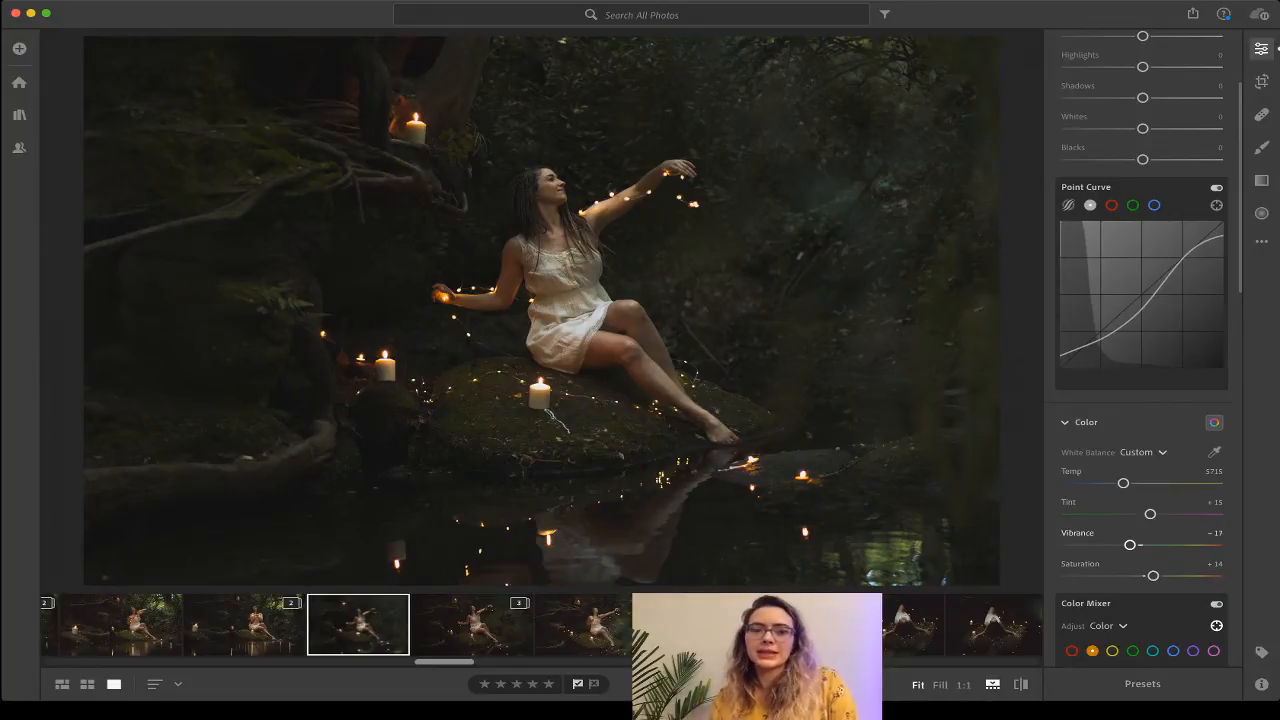
Ease Vibrance back up to −7, keeping Saturation at +14.
{"action": "left_click_drag", "start_coordinate": [1130, 544], "coordinate": [1137, 544]}
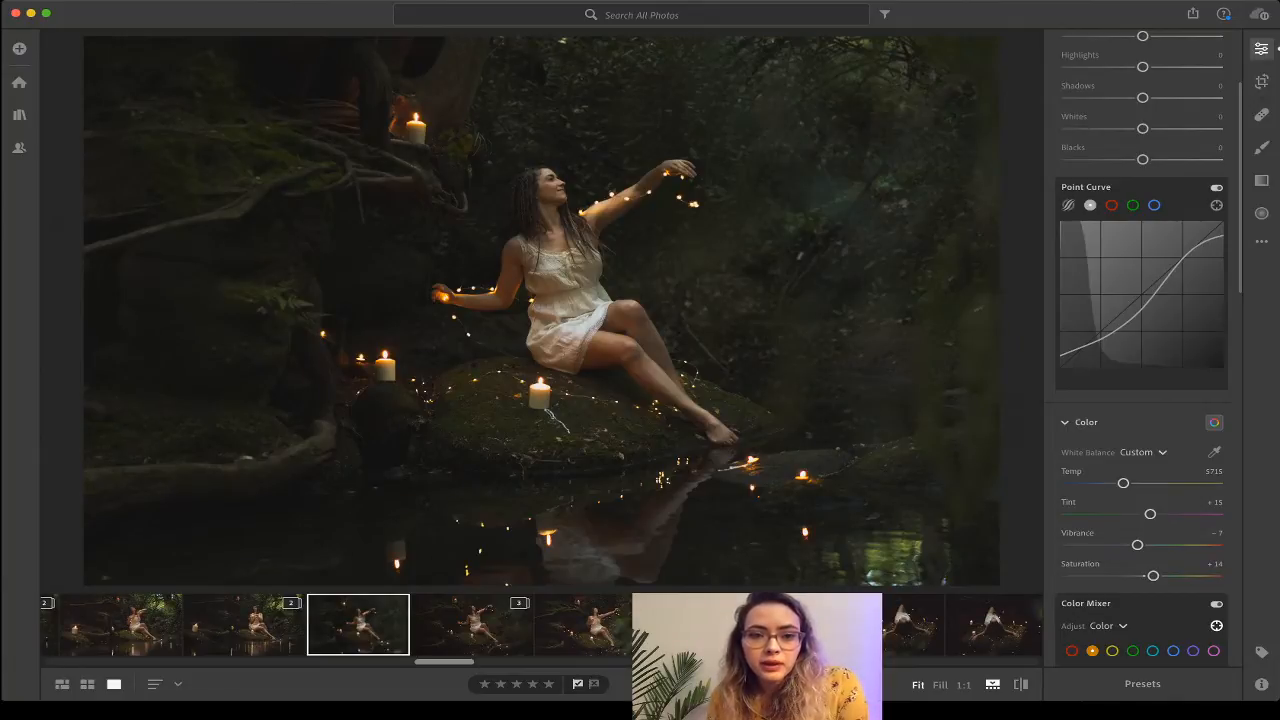
Lower orange Saturation to −5 in the Color Mixer, keeping orange Hue at +8.
{"action": "scroll", "coordinate": [1141, 350], "scroll_direction": "down", "scroll_amount": 5}
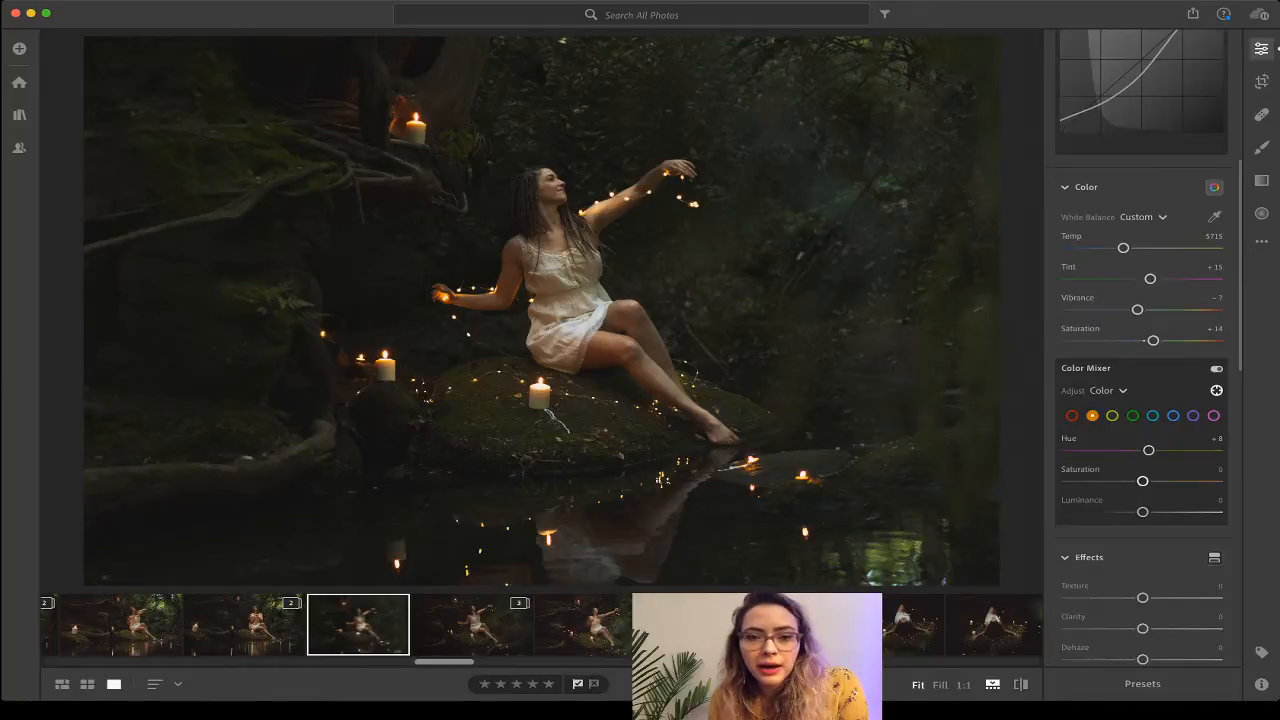
{"action": "left_click_drag", "start_coordinate": [1142, 481], "coordinate": [1138, 481]}
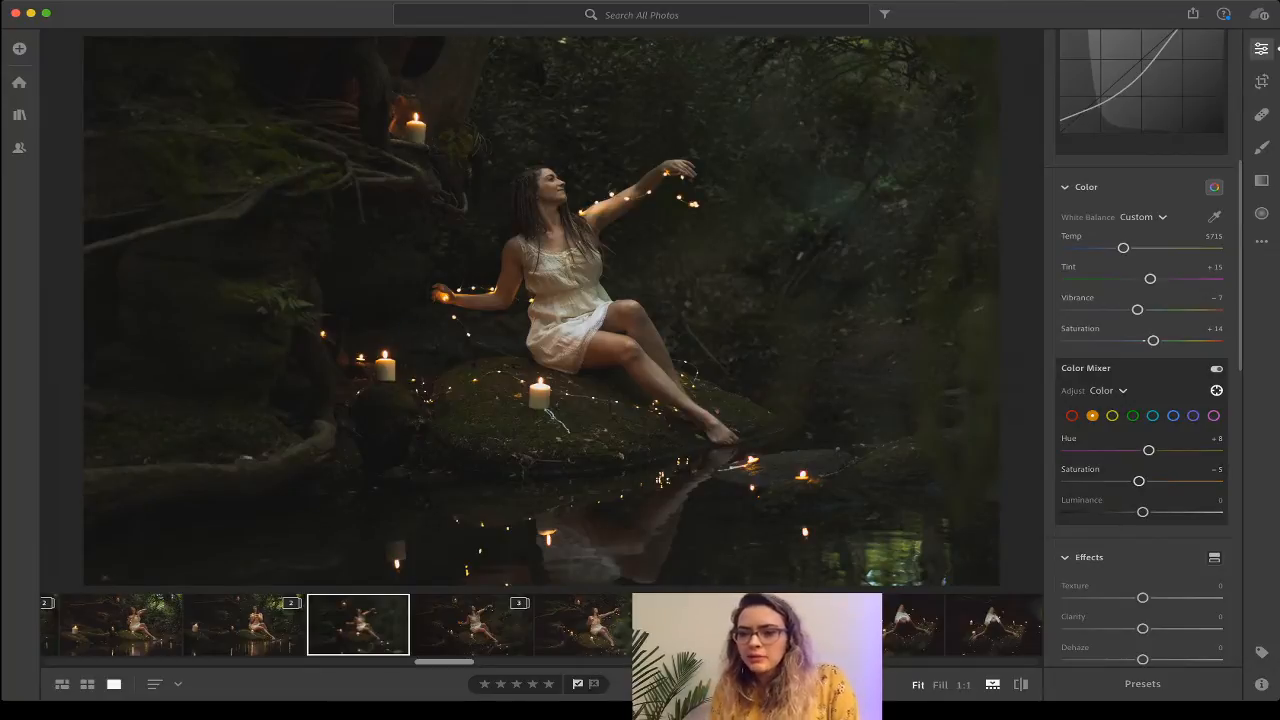
Drop Clarity to −3 under Effects, leaving Texture and Dehaze at 0.
{"action": "scroll", "coordinate": [1140, 470], "scroll_direction": "down", "scroll_amount": 1}
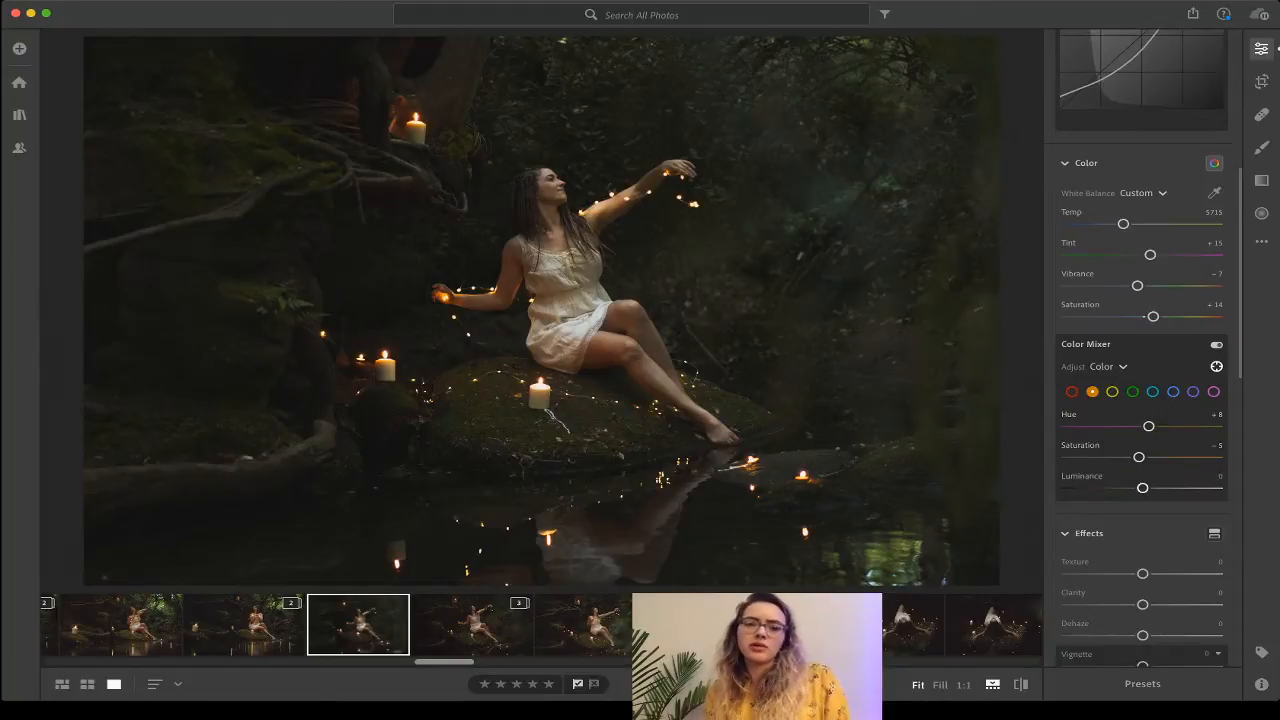
{"action": "scroll", "coordinate": [1140, 400], "scroll_direction": "down", "scroll_amount": 7}
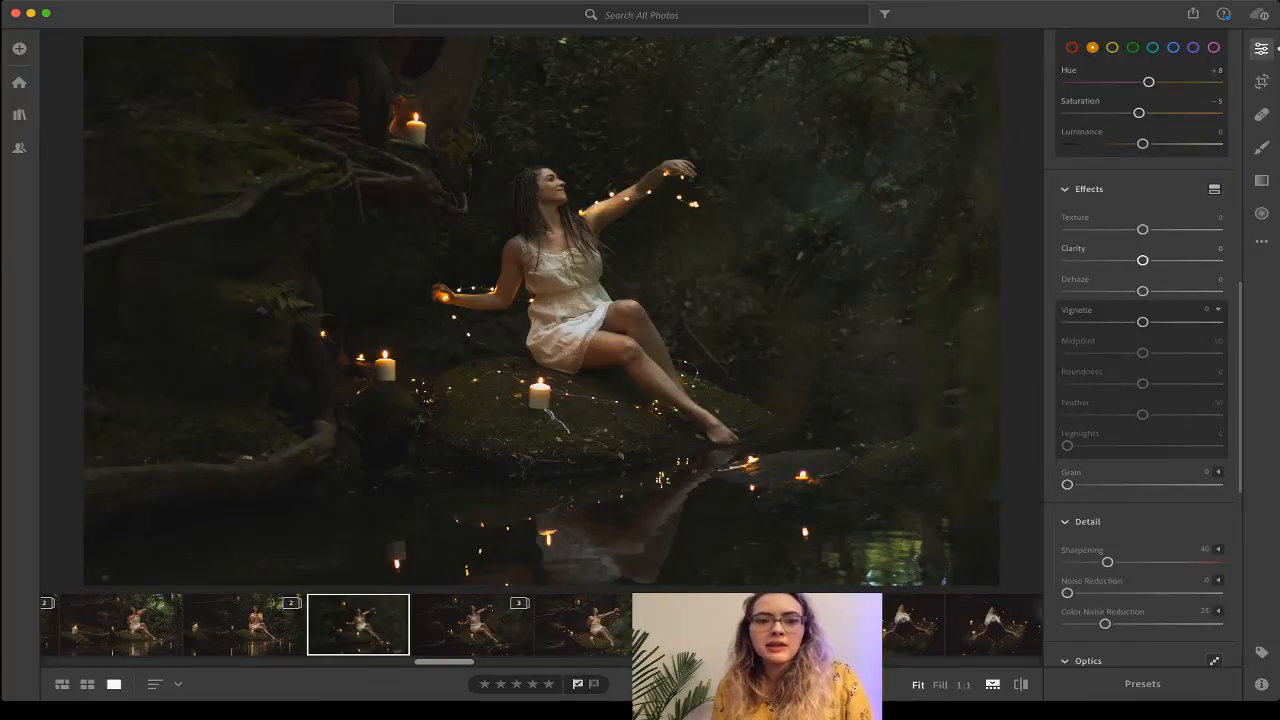
{"action": "left_click_drag", "start_coordinate": [1142, 260], "coordinate": [1140, 260]}
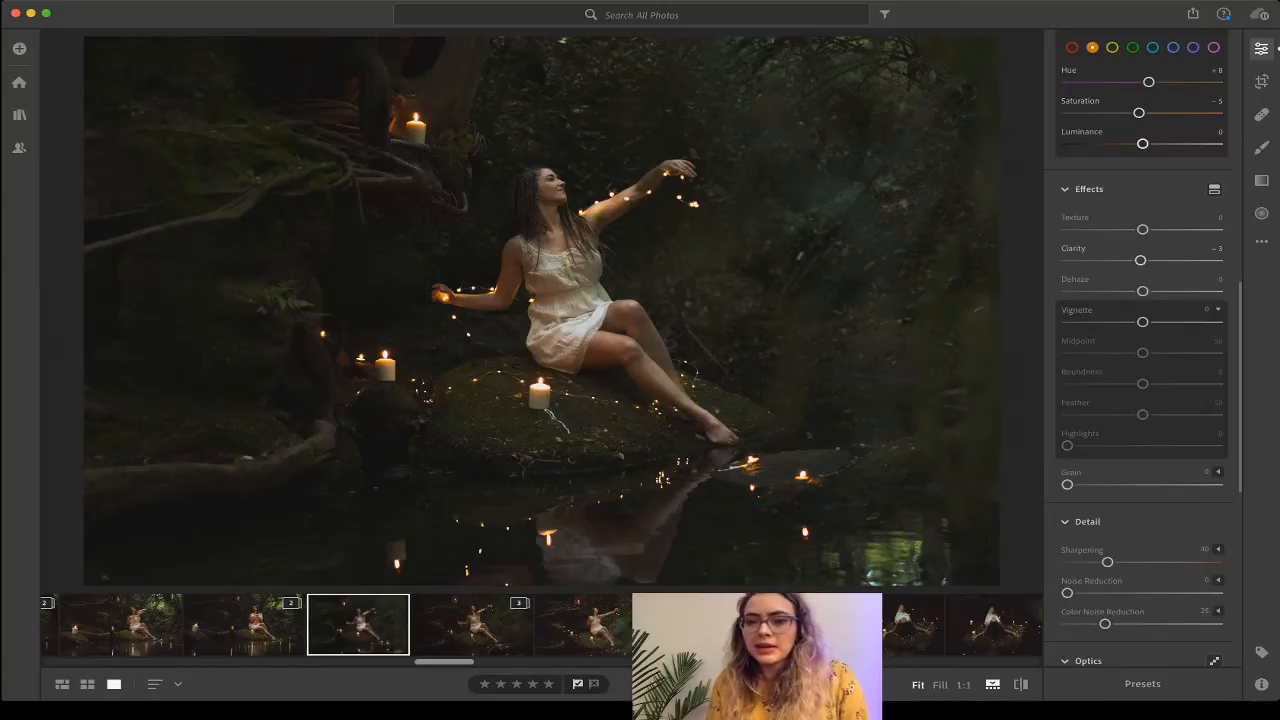
{"action": "scroll", "coordinate": [1143, 350], "scroll_direction": "up", "scroll_amount": 1}
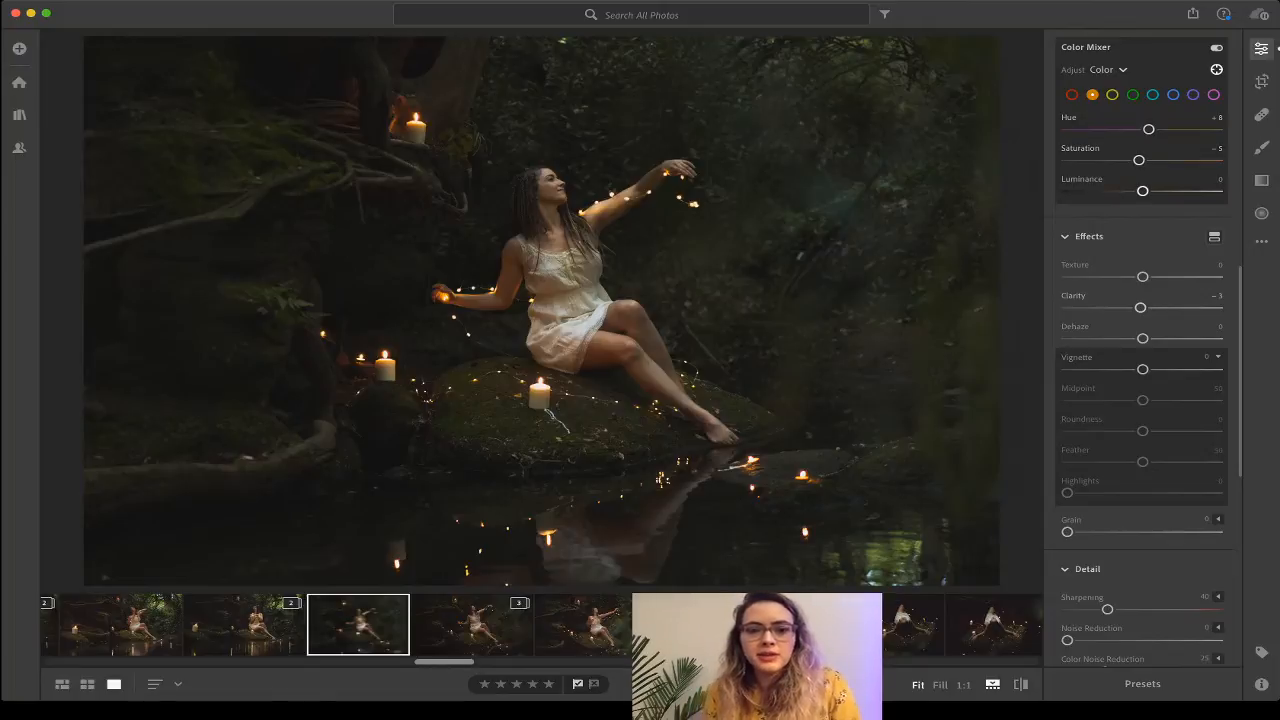
Raise orange Luminance to +11 and yellow Luminance to +19 in the Color Mixer.
{"action": "left_click_drag", "start_coordinate": [1142, 190], "coordinate": [1150, 190]}
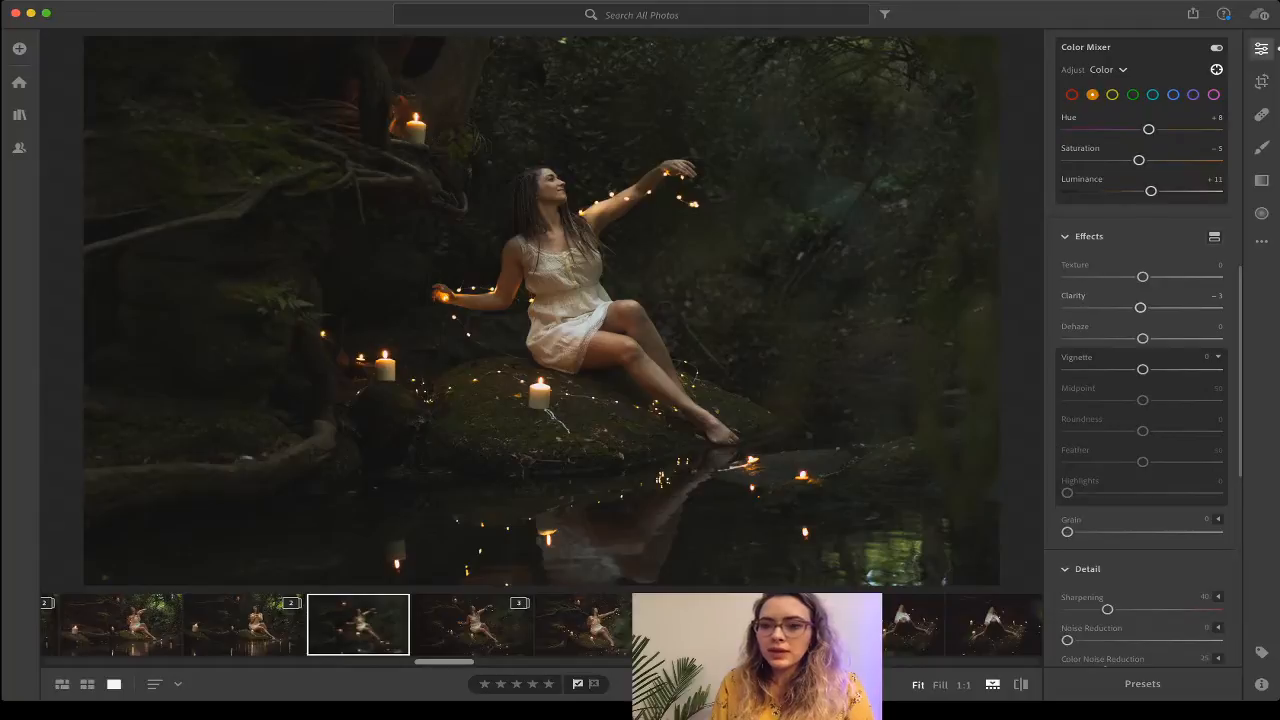
{"action": "left_click", "coordinate": [1112, 95]}
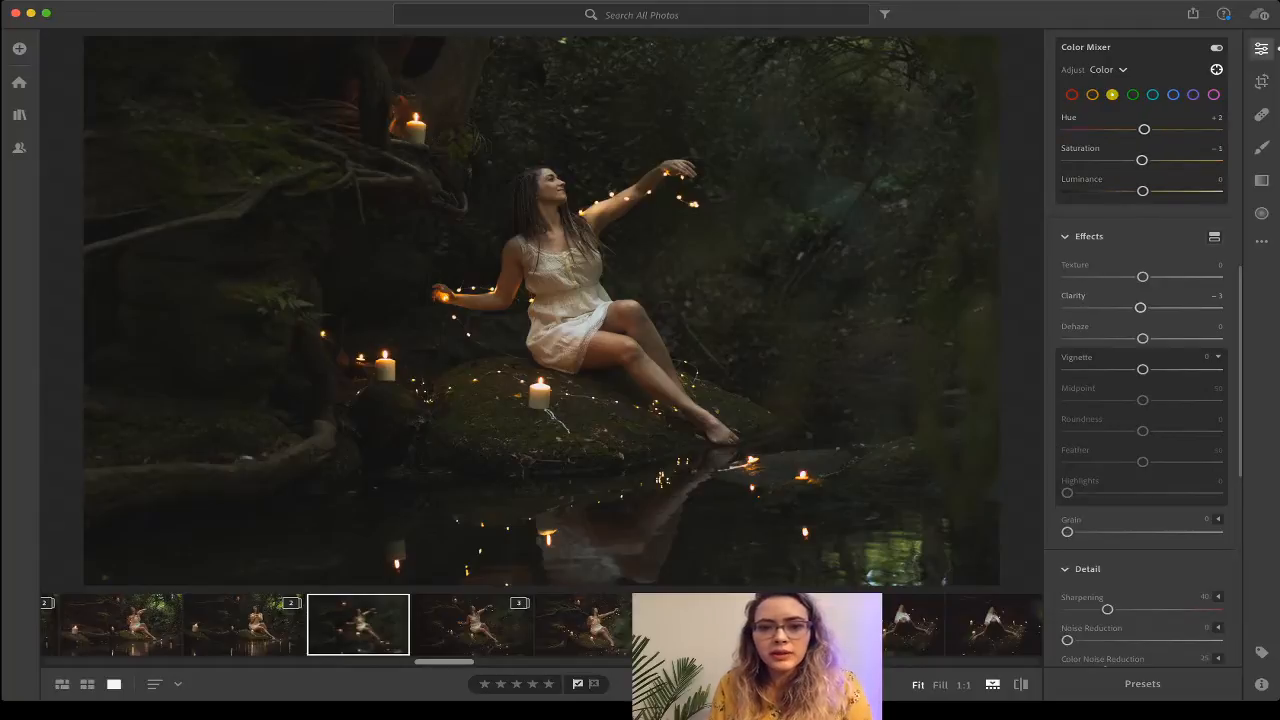
{"action": "left_click_drag", "start_coordinate": [1142, 190], "coordinate": [1157, 190]}
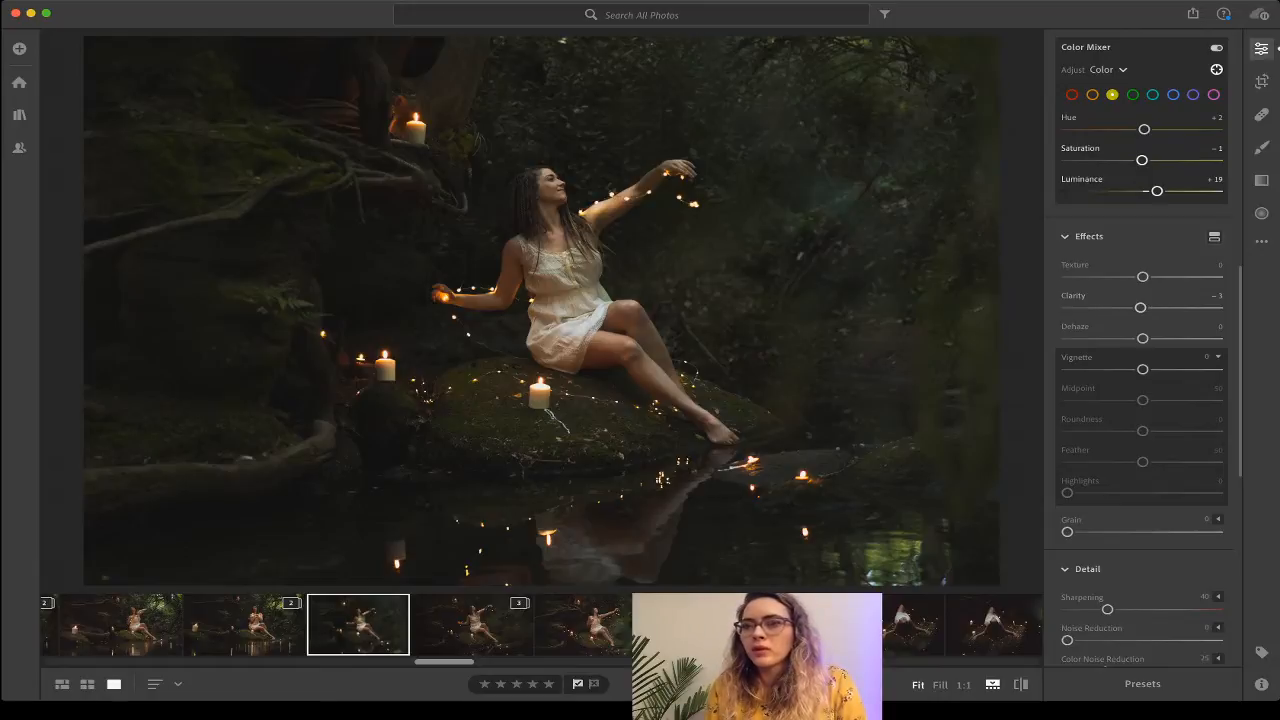
{"action": "scroll", "coordinate": [1140, 340], "scroll_direction": "up", "scroll_amount": 8}
Increase Contrast to +6 in the Light section.
{"action": "scroll", "coordinate": [1140, 340], "scroll_direction": "up", "scroll_amount": 5}
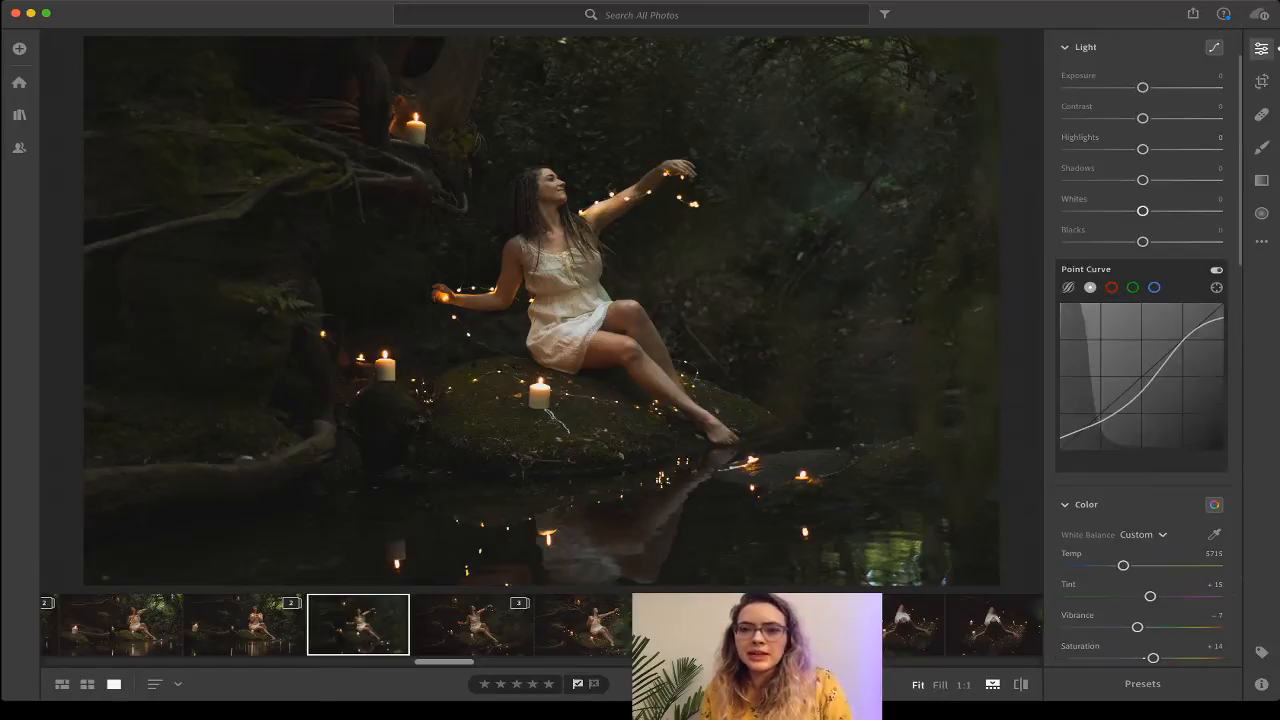
{"action": "scroll", "coordinate": [1140, 340], "scroll_direction": "up", "scroll_amount": 1}
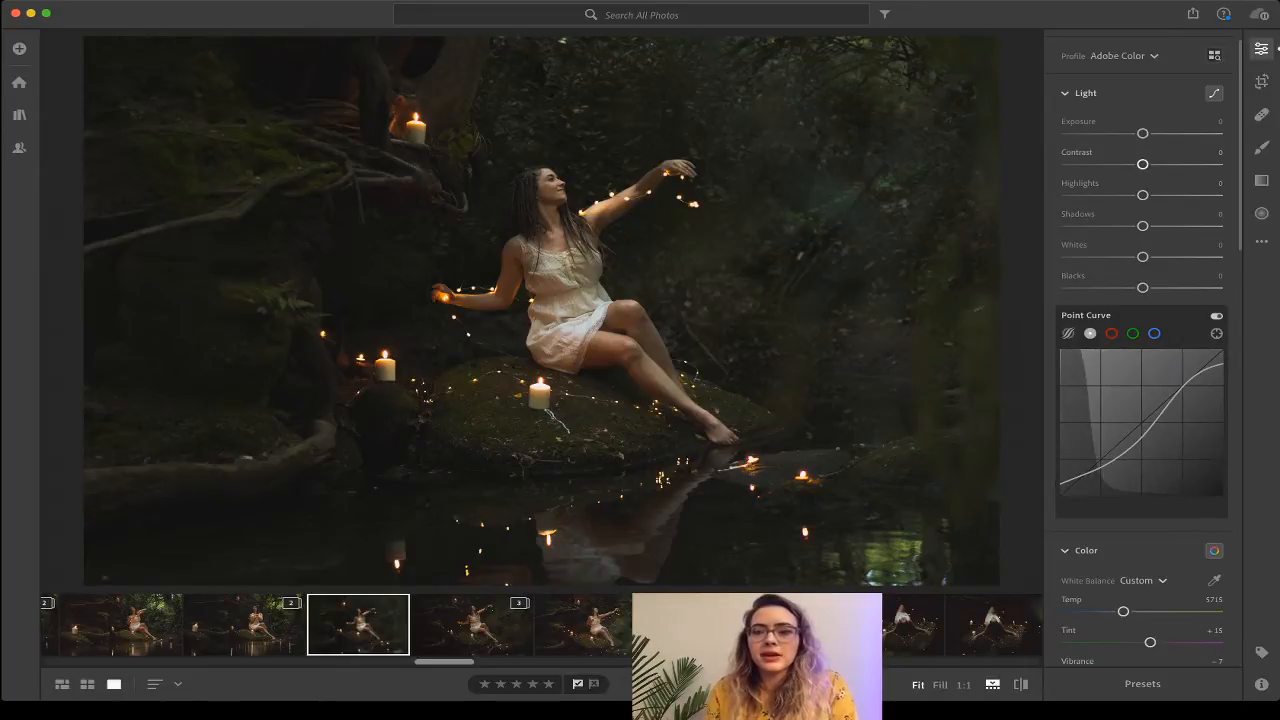
{"action": "left_click_drag", "start_coordinate": [1142, 164], "coordinate": [1147, 164]}
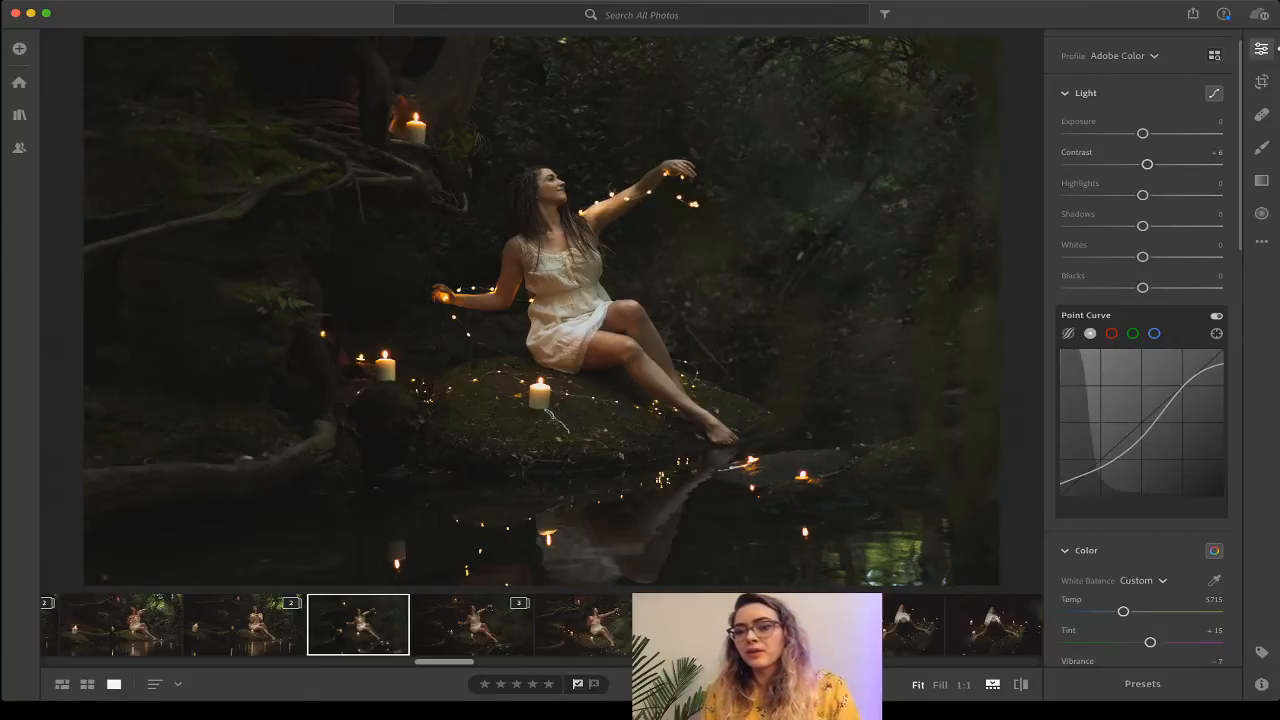
Set Highlights −12, Shadows +10, Whites +13 and Blacks +18 in the Light panel.
{"action": "mouse_move", "coordinate": [1147, 430]}
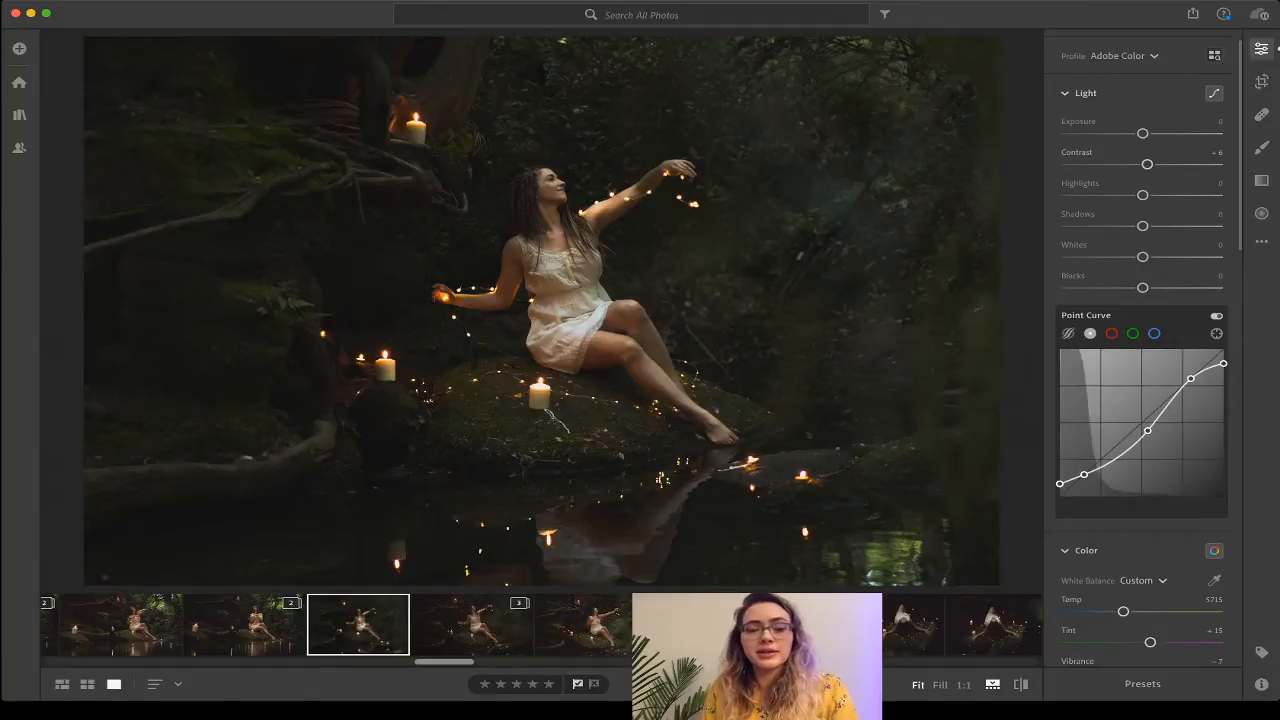
{"action": "left_click_drag", "start_coordinate": [1147, 430], "coordinate": [1144, 432]}
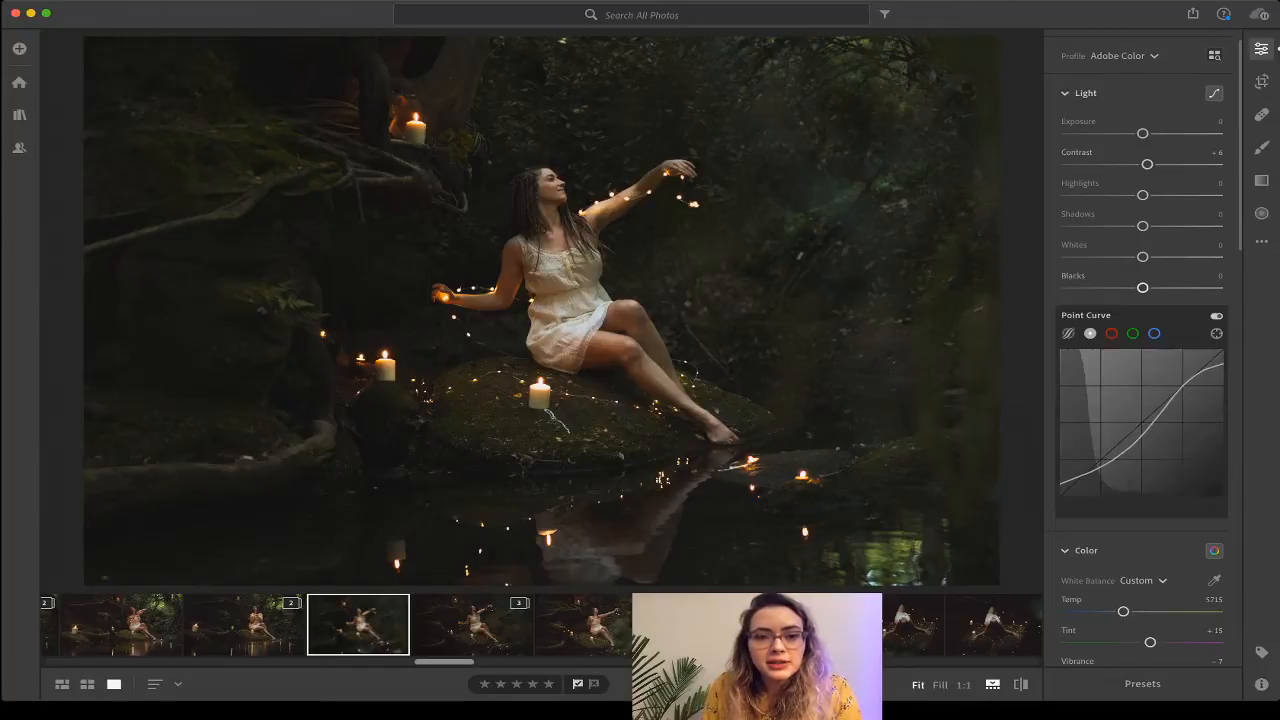
{"action": "left_click_drag", "start_coordinate": [1143, 287], "coordinate": [1124, 256]}
{"action": "left_click_drag", "start_coordinate": [1124, 257], "coordinate": [1127, 257]}
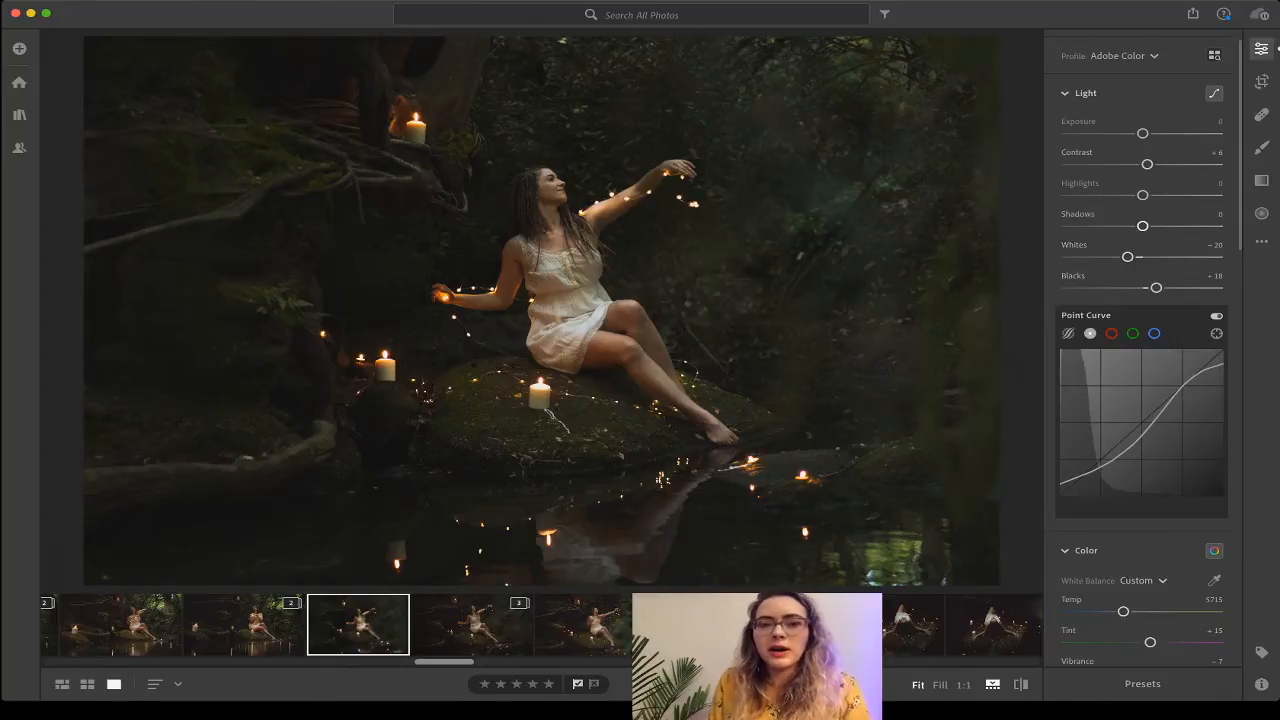
{"action": "left_click_drag", "start_coordinate": [1142, 195], "coordinate": [1151, 257]}
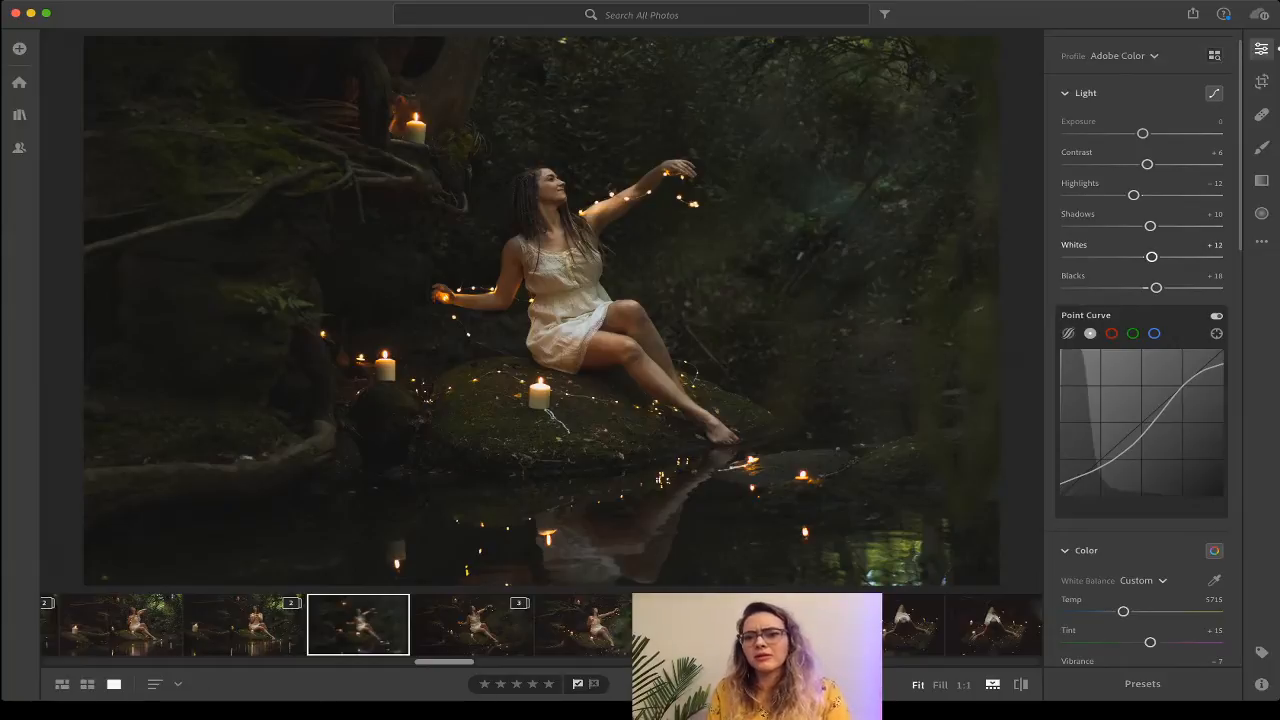
{"action": "mouse_move", "coordinate": [1156, 287]}
{"action": "left_mouse_down"}
{"action": "mouse_move", "coordinate": [1141, 287]}
{"action": "mouse_move", "coordinate": [1152, 287]}
{"action": "left_mouse_up"}
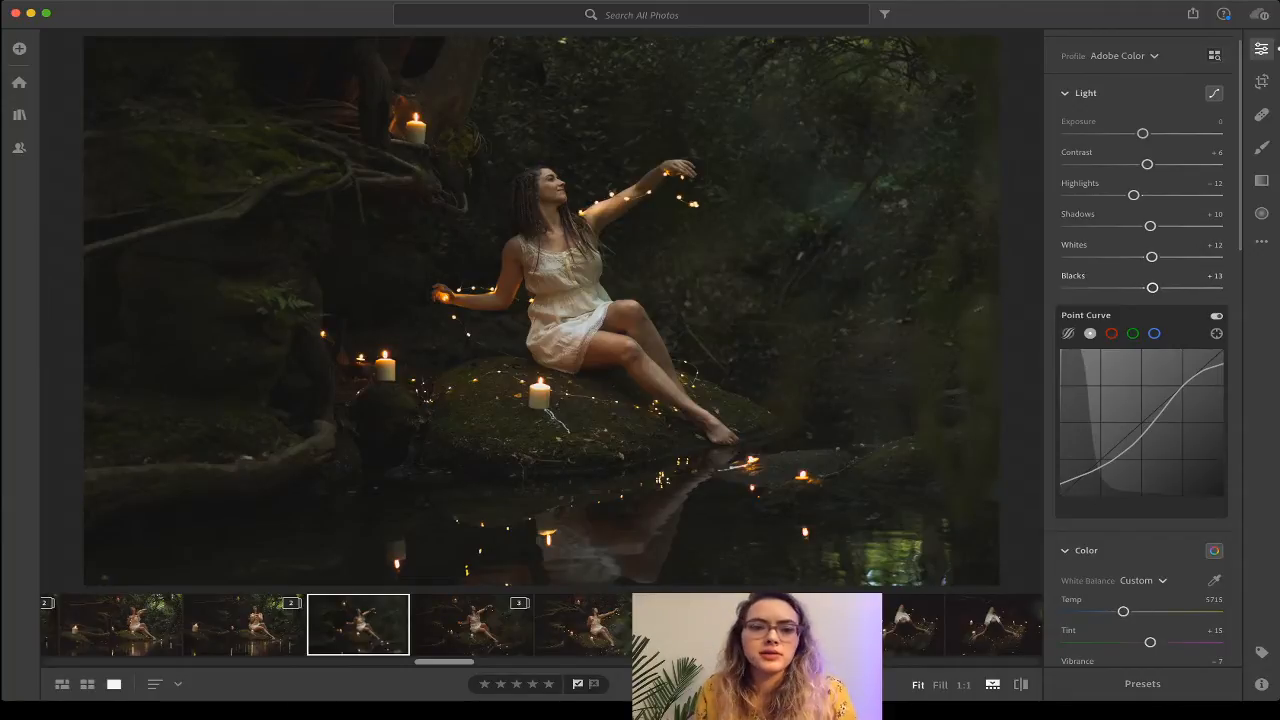
{"action": "left_click_drag", "start_coordinate": [1151, 257], "coordinate": [1156, 287]}
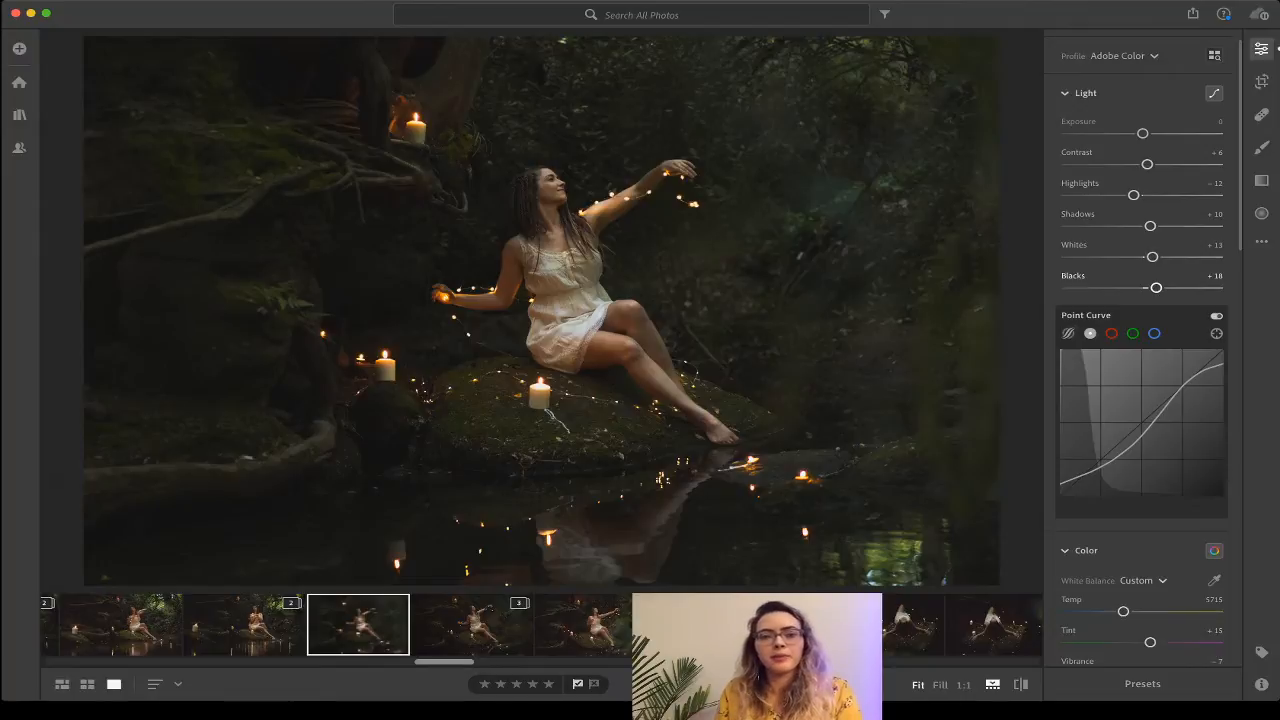
Pull the Point Curve midpoint slightly down, then switch to the Healing Brush.
{"action": "mouse_move", "coordinate": [1145, 431]}
{"action": "left_click_drag", "start_coordinate": [1145, 431], "coordinate": [1143, 437]}
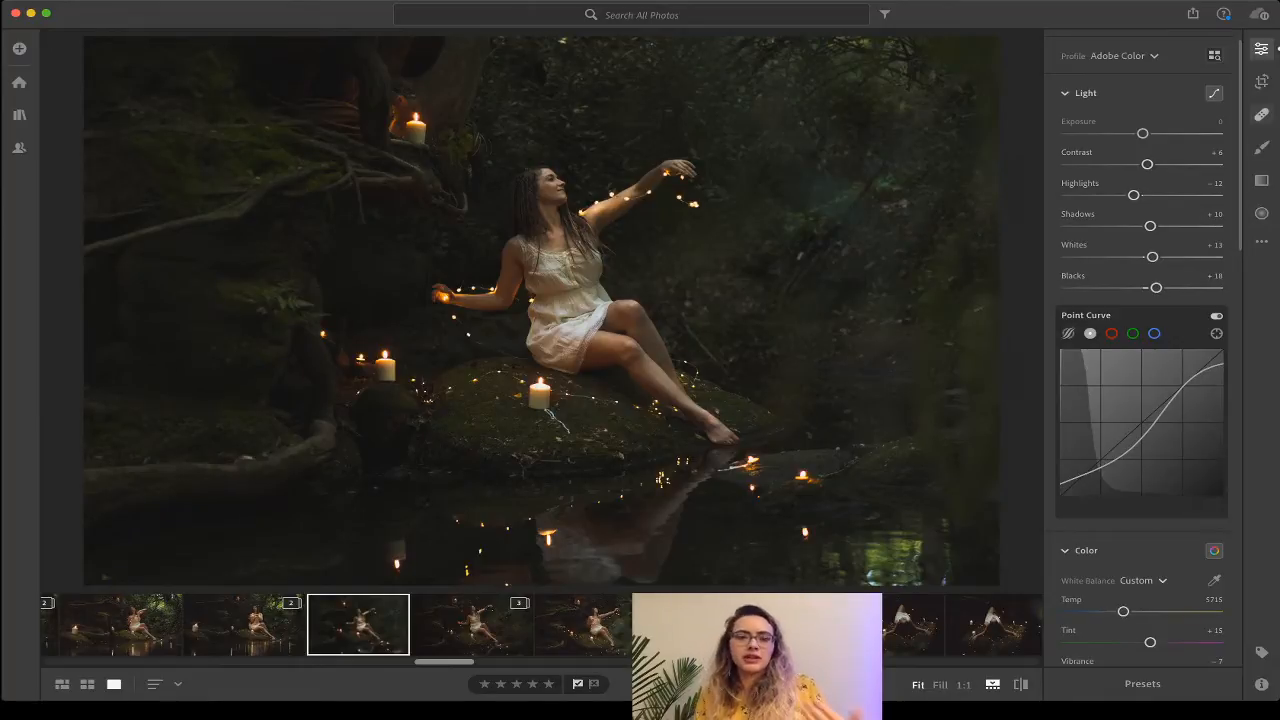
{"action": "key", "text": "h"}
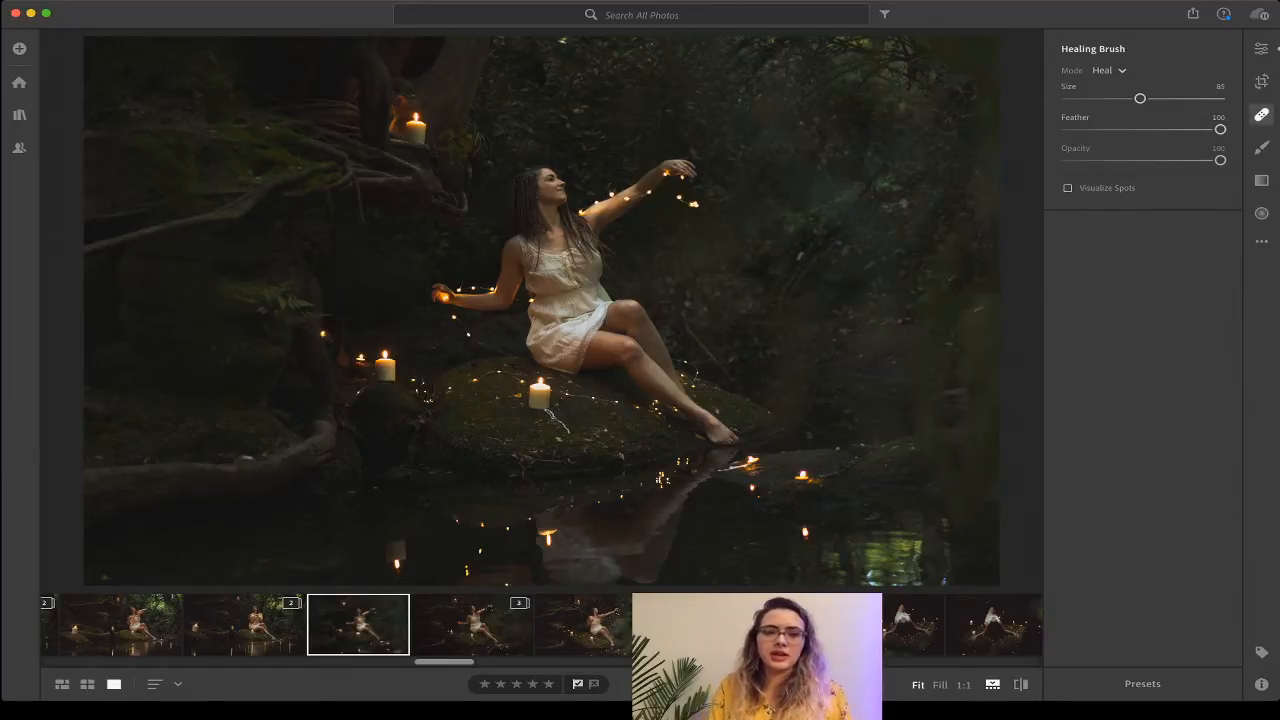
Zoom in and back out to inspect detail, then switch to the Brush at Size 30.
{"action": "key", "text": "z"}
{"action": "key", "text": "super+minus"}
{"action": "key", "text": "super+minus"}
{"action": "key", "text": "super+minus"}
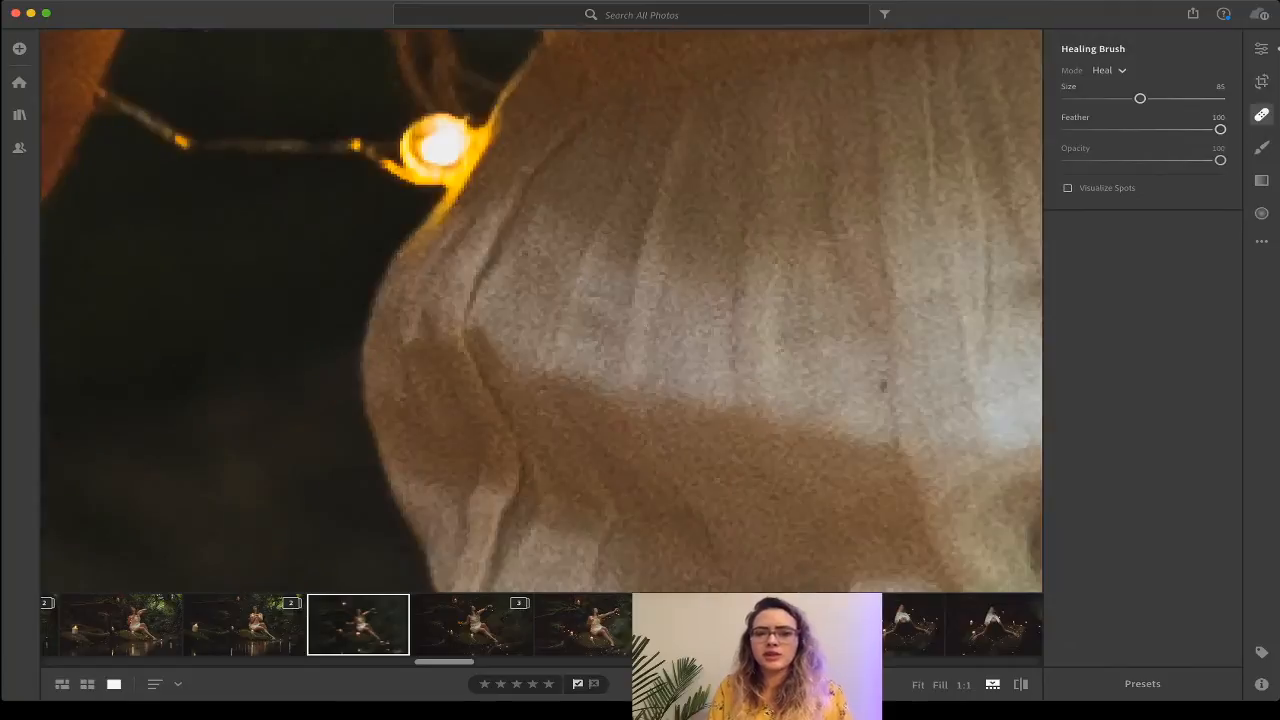
{"action": "key", "text": "z"}
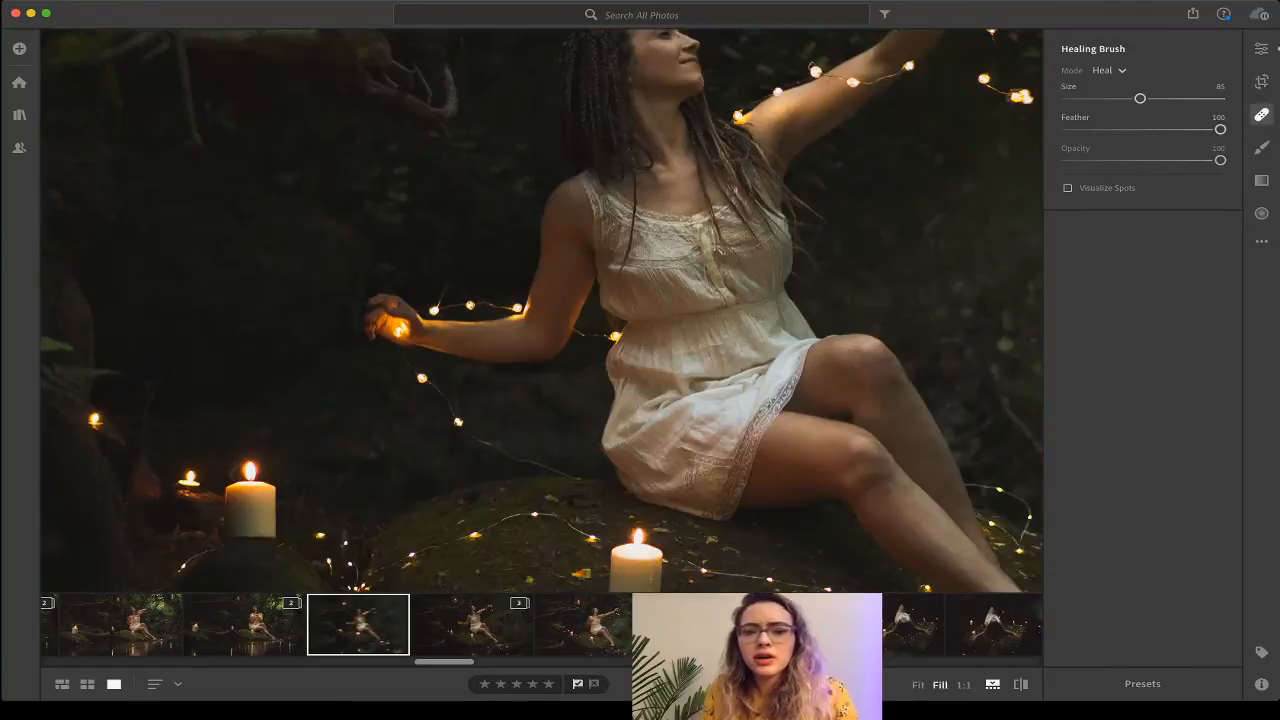
{"action": "key", "text": "z"}
{"action": "key", "text": "z"}
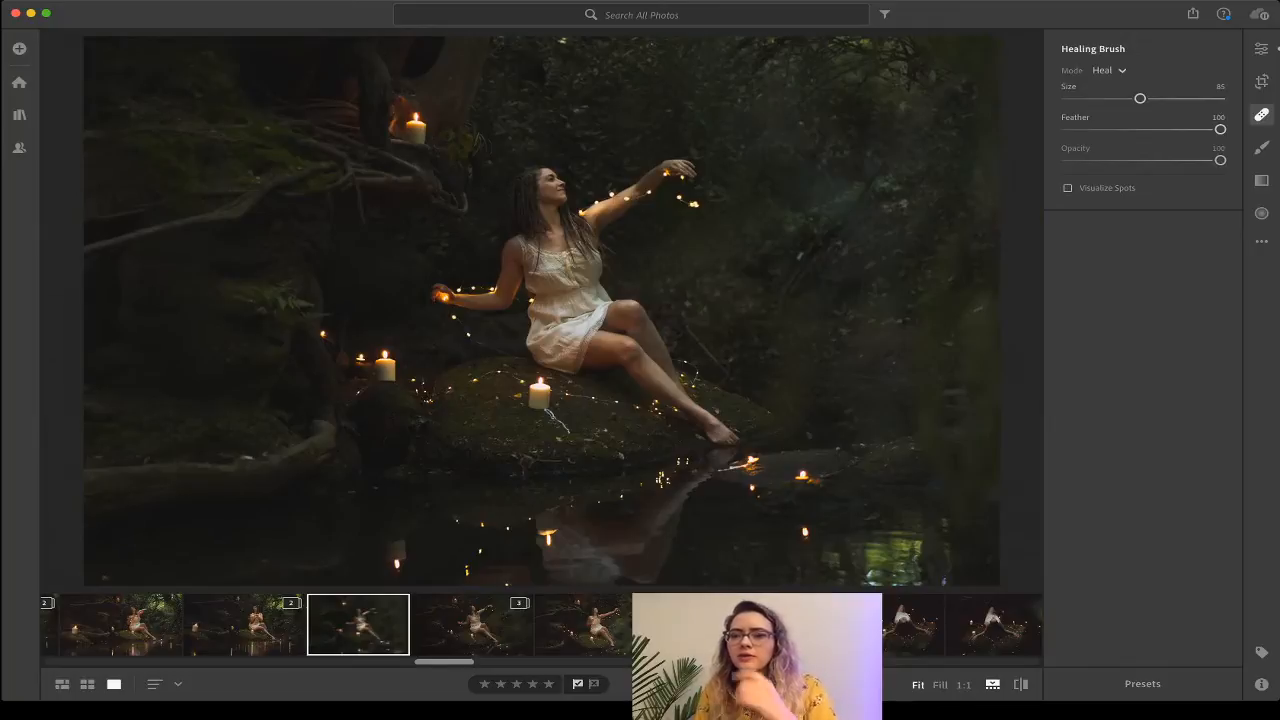
{"action": "key", "text": "b"}
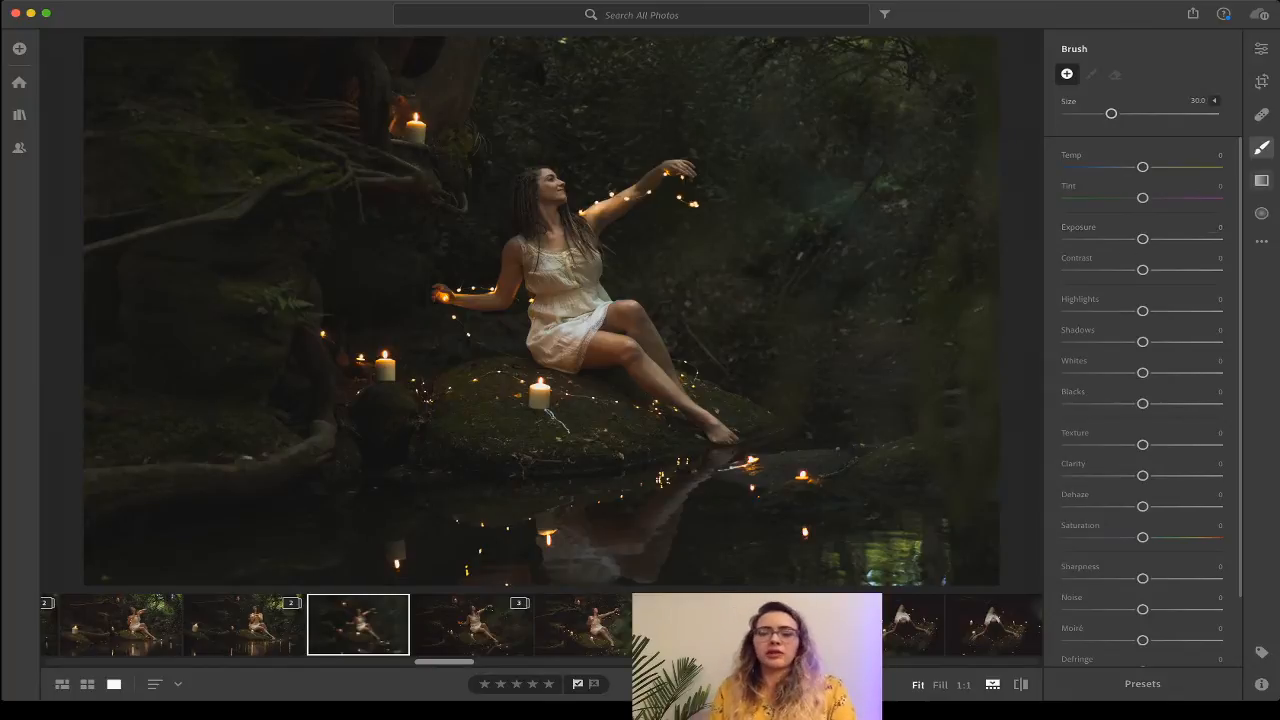
Try the linear and radial gradient tools, then send the photo to Photoshop as DSC08583.tif.
{"action": "left_click", "coordinate": [1261, 180]}
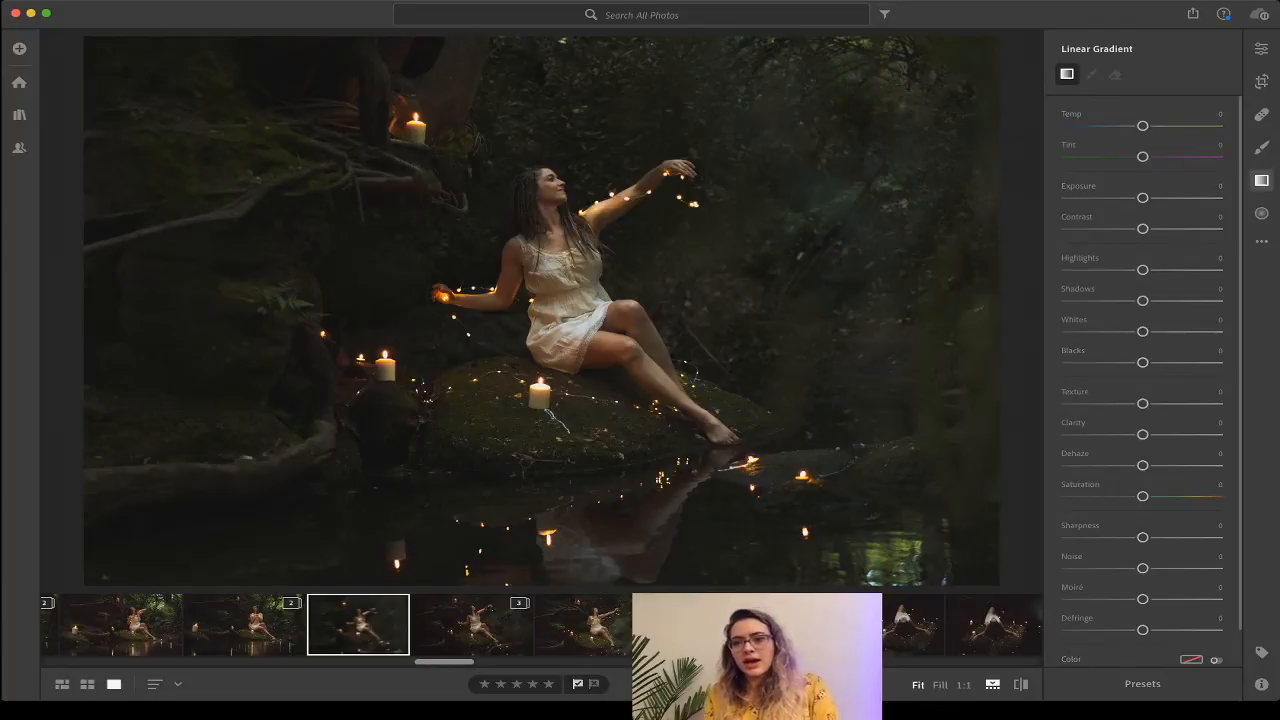
{"action": "left_click", "coordinate": [1261, 213]}
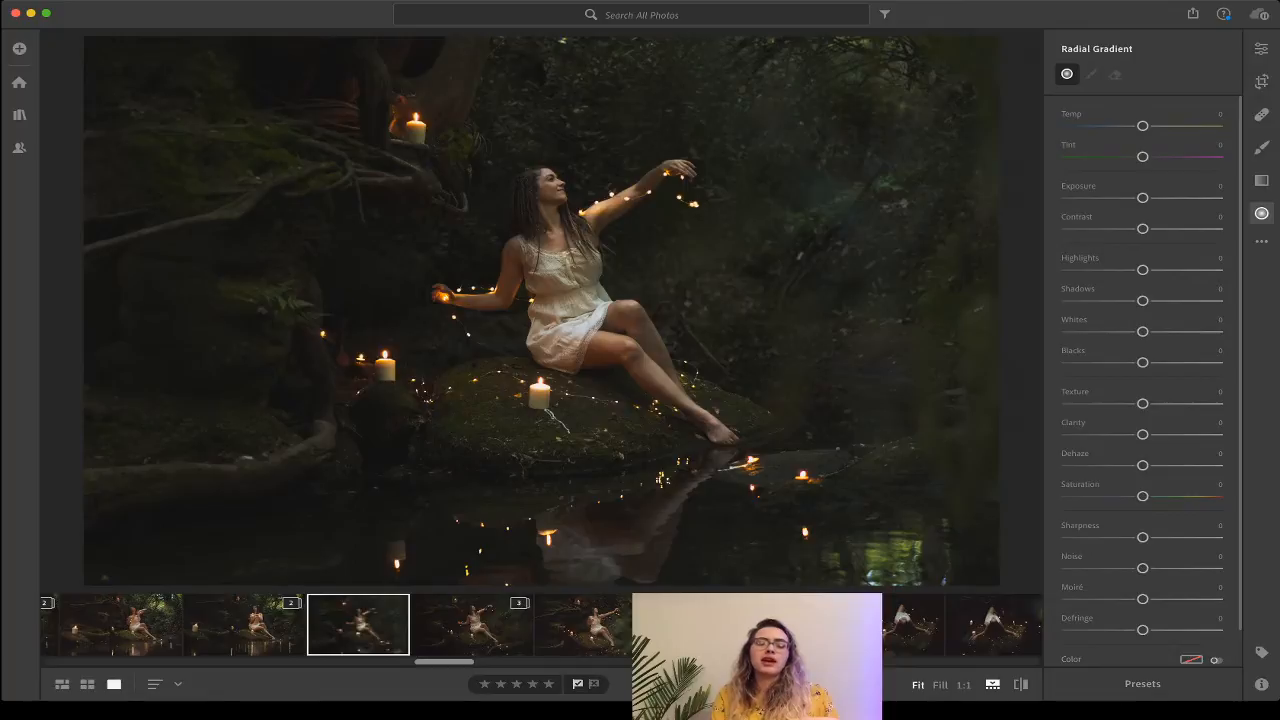
{"action": "key", "text": "super+shift+e"}
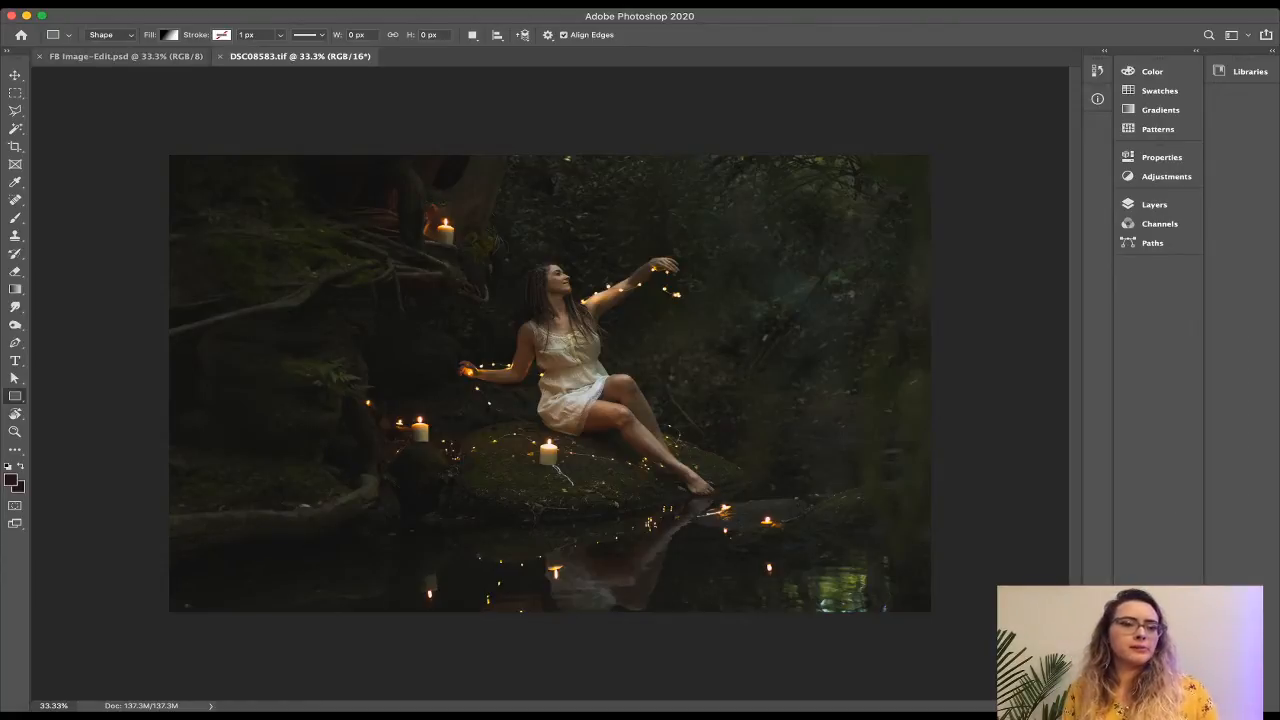
Close the FB Image-Edit.psd document so only DSC08583.tif remains.
{"action": "left_click", "coordinate": [38, 56]}
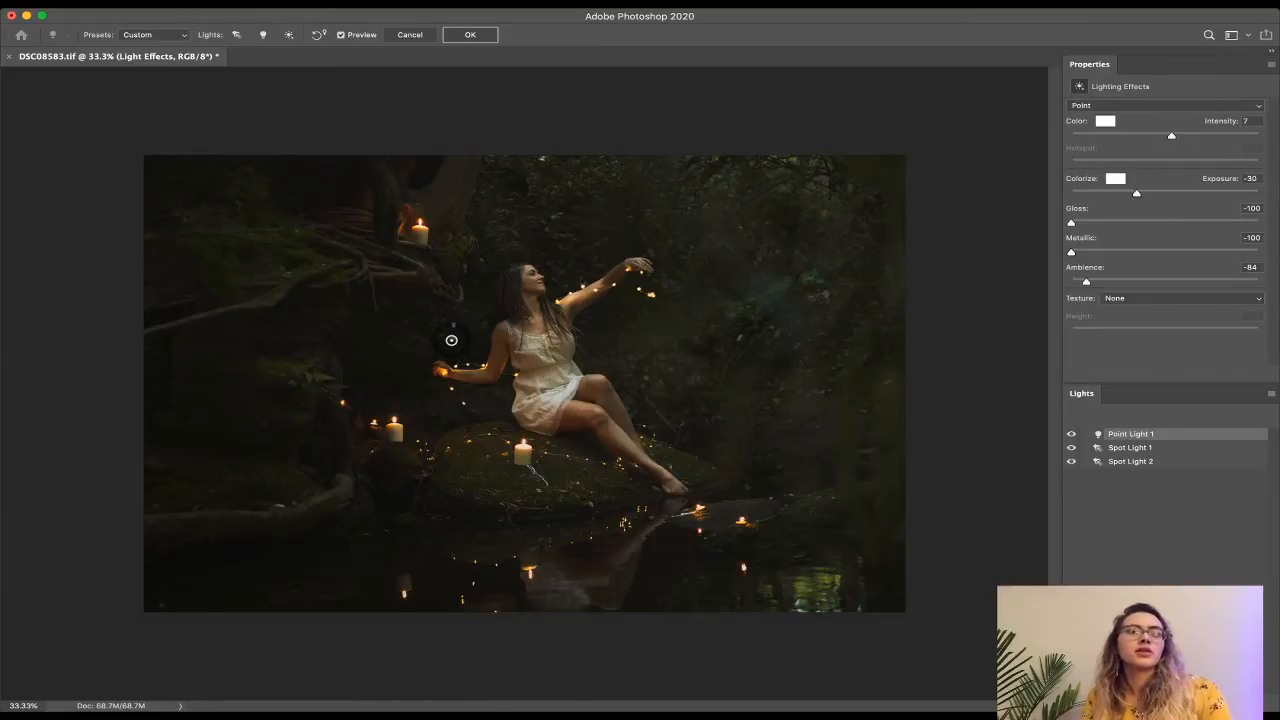
Compare the lighting with Preview off and on, then shrink Point Light 1's radius around the woman.
{"action": "key", "text": "p"}
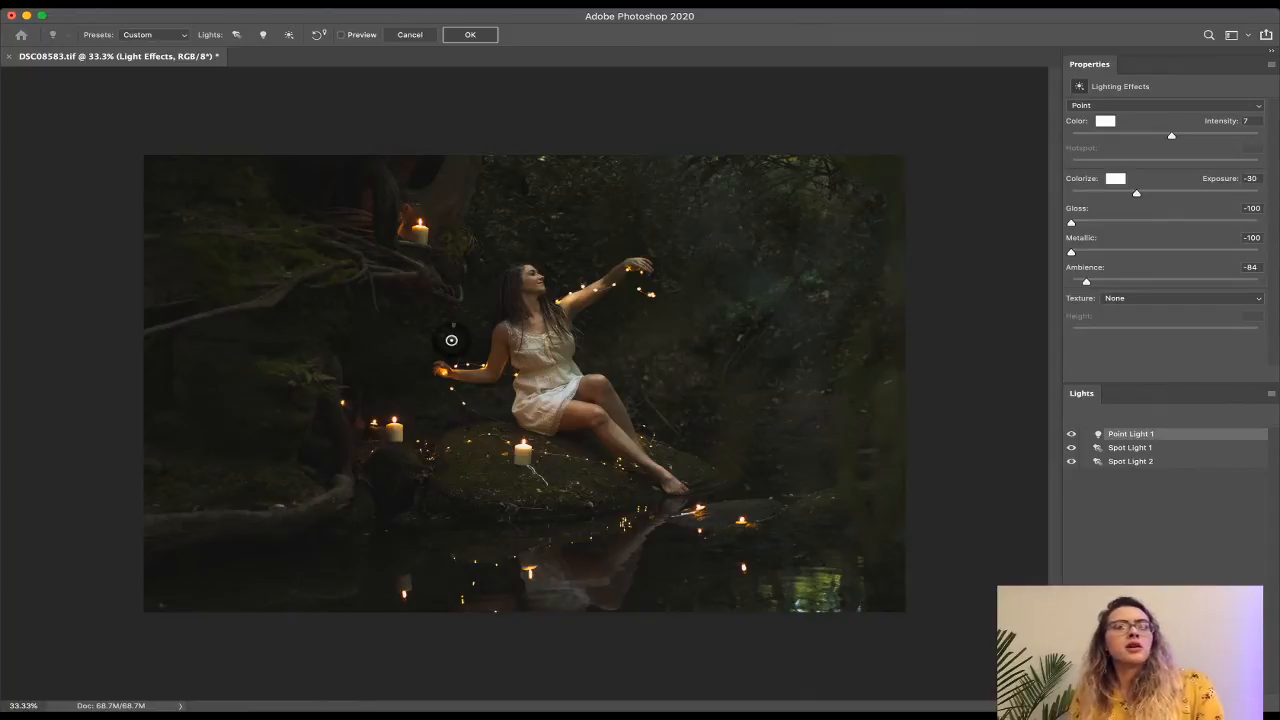
{"action": "key", "text": "p"}
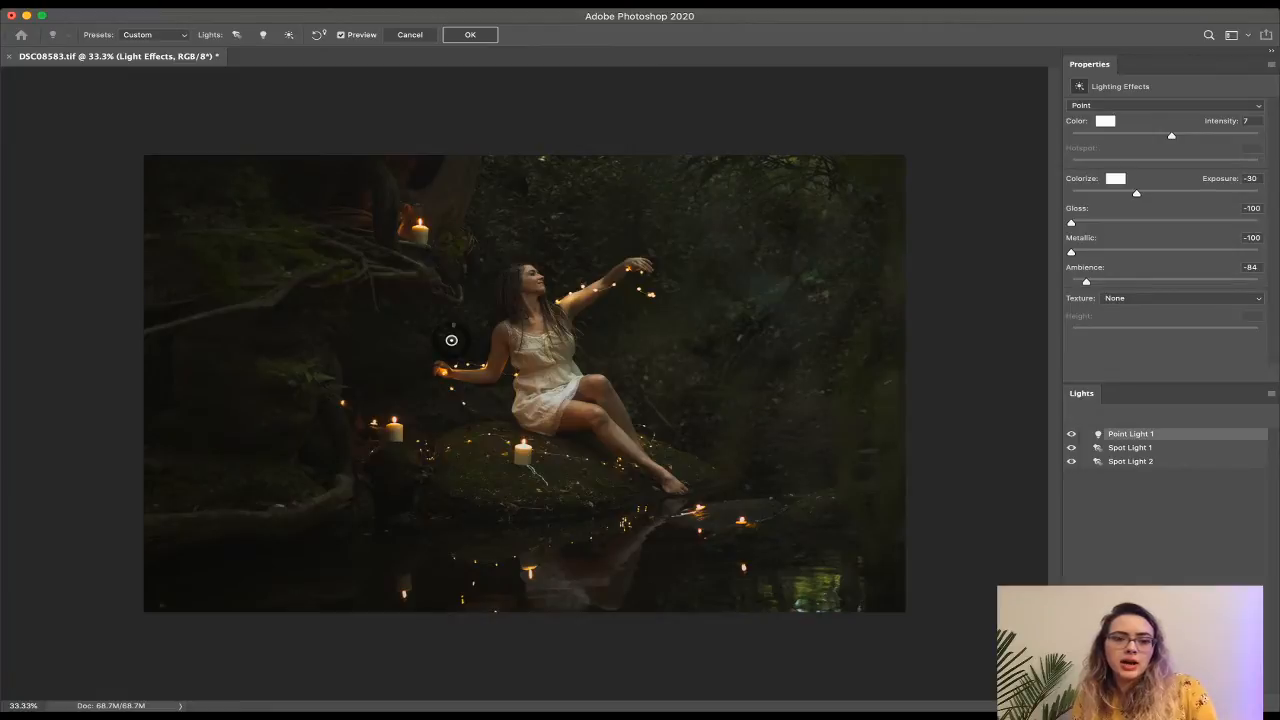
{"action": "scroll", "coordinate": [451, 340], "scroll_direction": "down", "scroll_amount": 3}
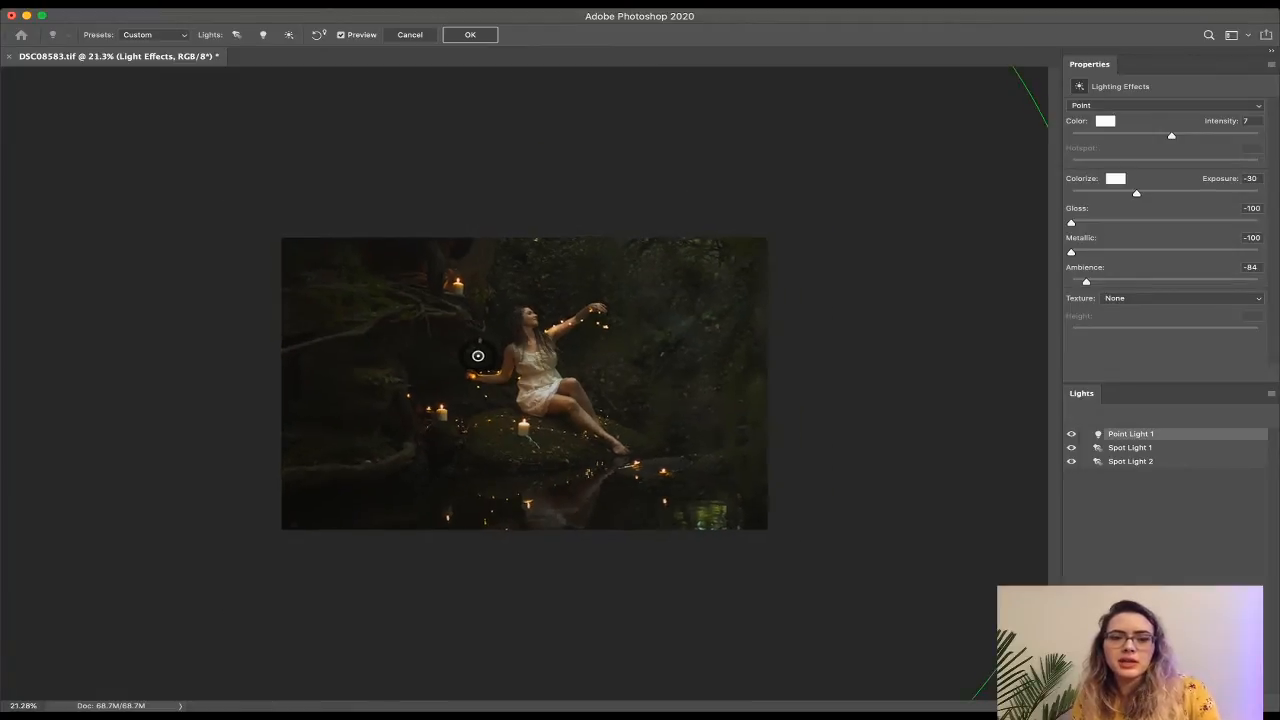
{"action": "scroll", "coordinate": [478, 355], "scroll_direction": "down", "scroll_amount": 2}
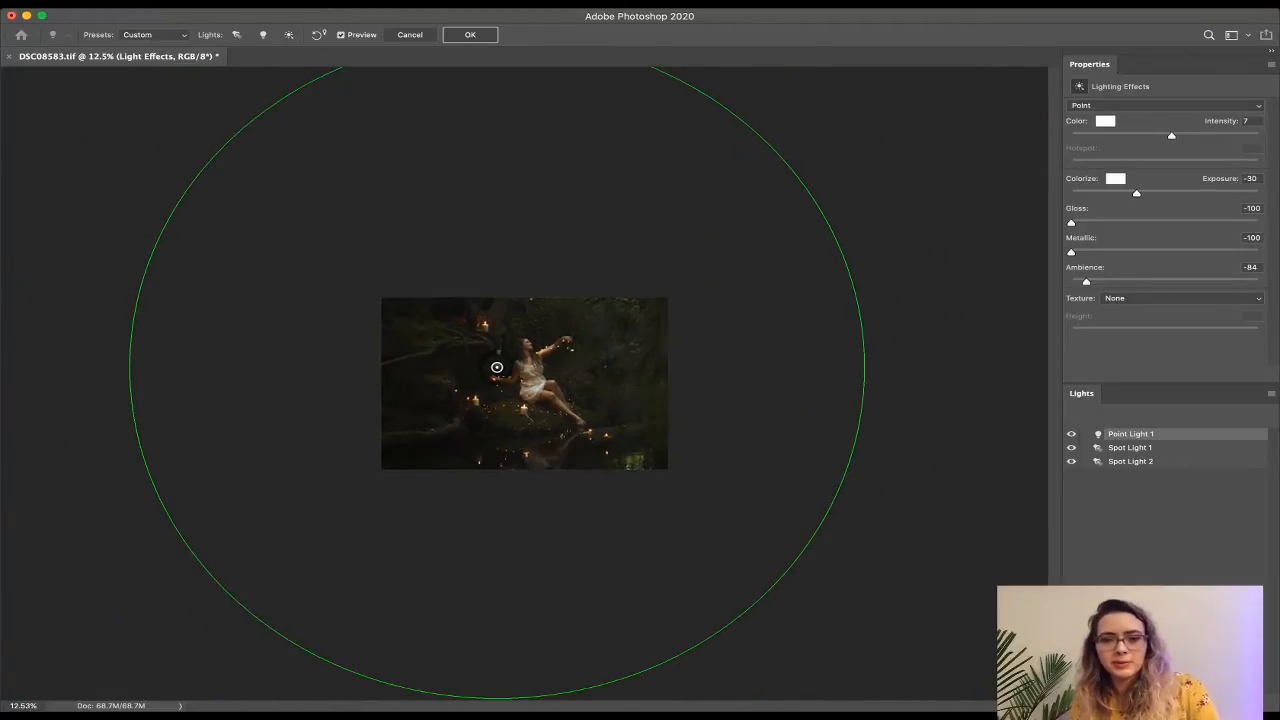
{"action": "scroll", "coordinate": [492, 365], "scroll_direction": "up", "scroll_amount": 1}
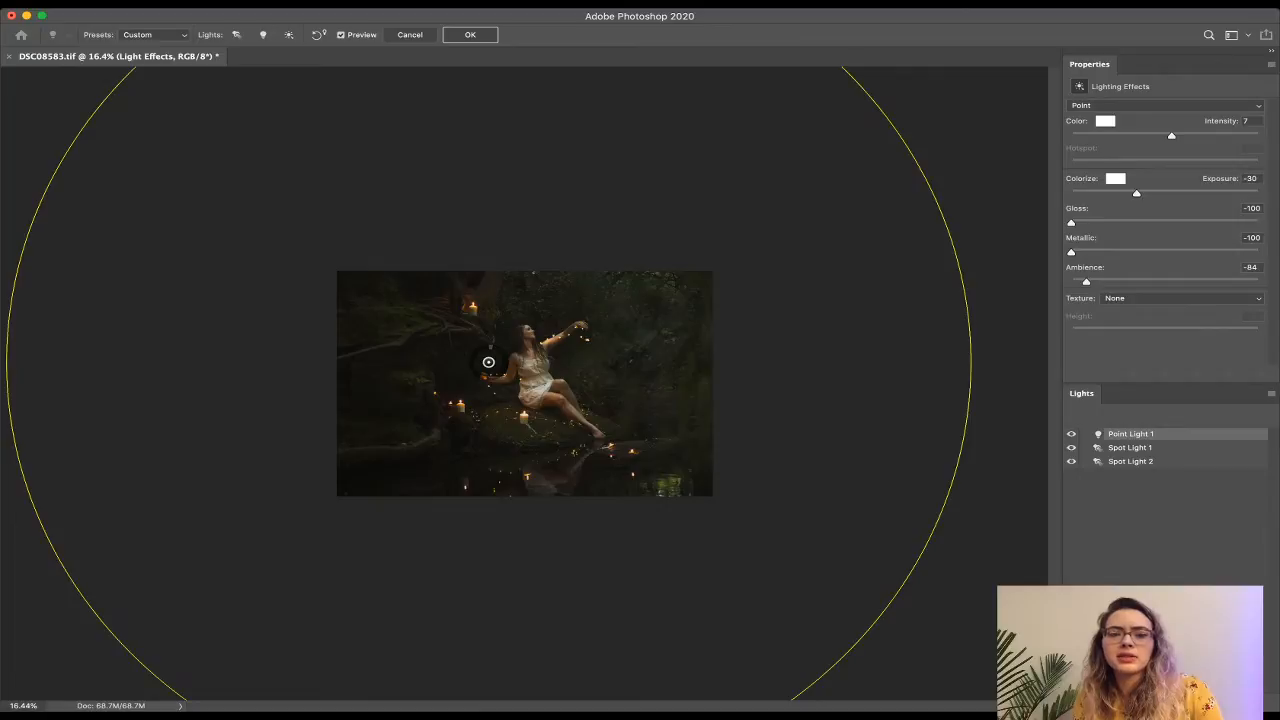
{"action": "left_click_drag", "start_coordinate": [971, 362], "coordinate": [841, 362]}
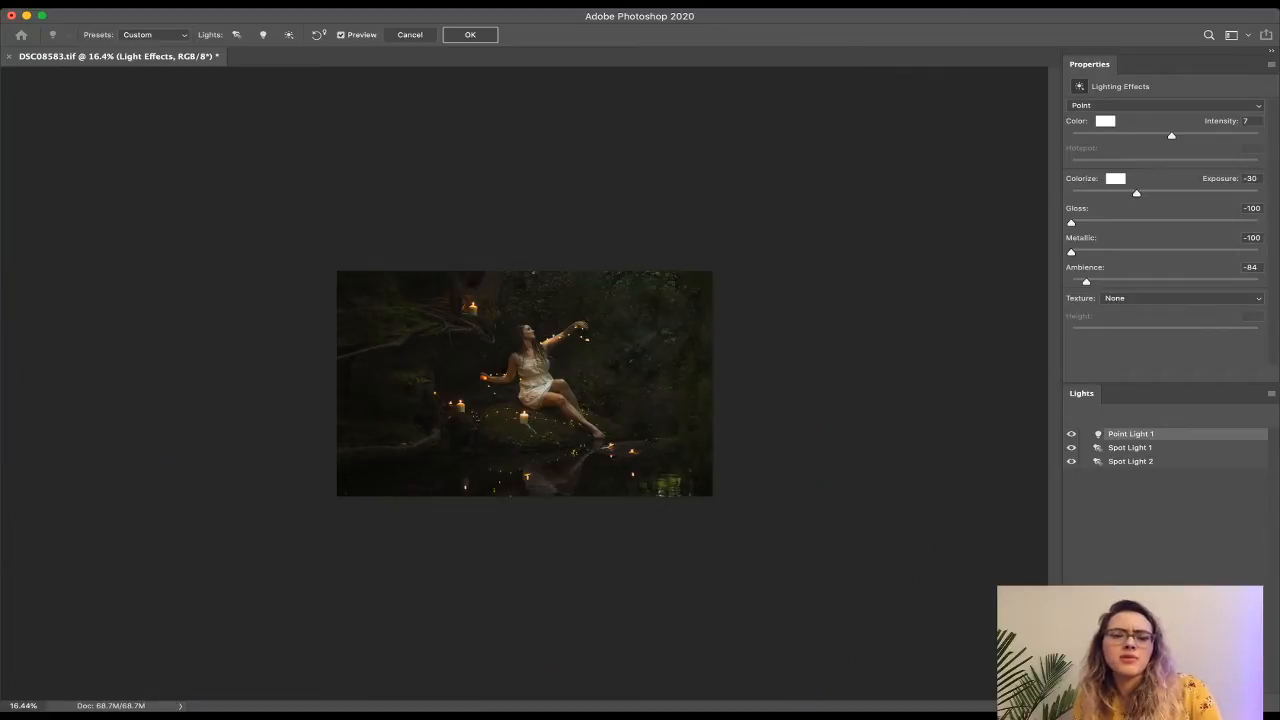
{"action": "scroll", "coordinate": [487, 361], "scroll_direction": "up", "scroll_amount": 2}
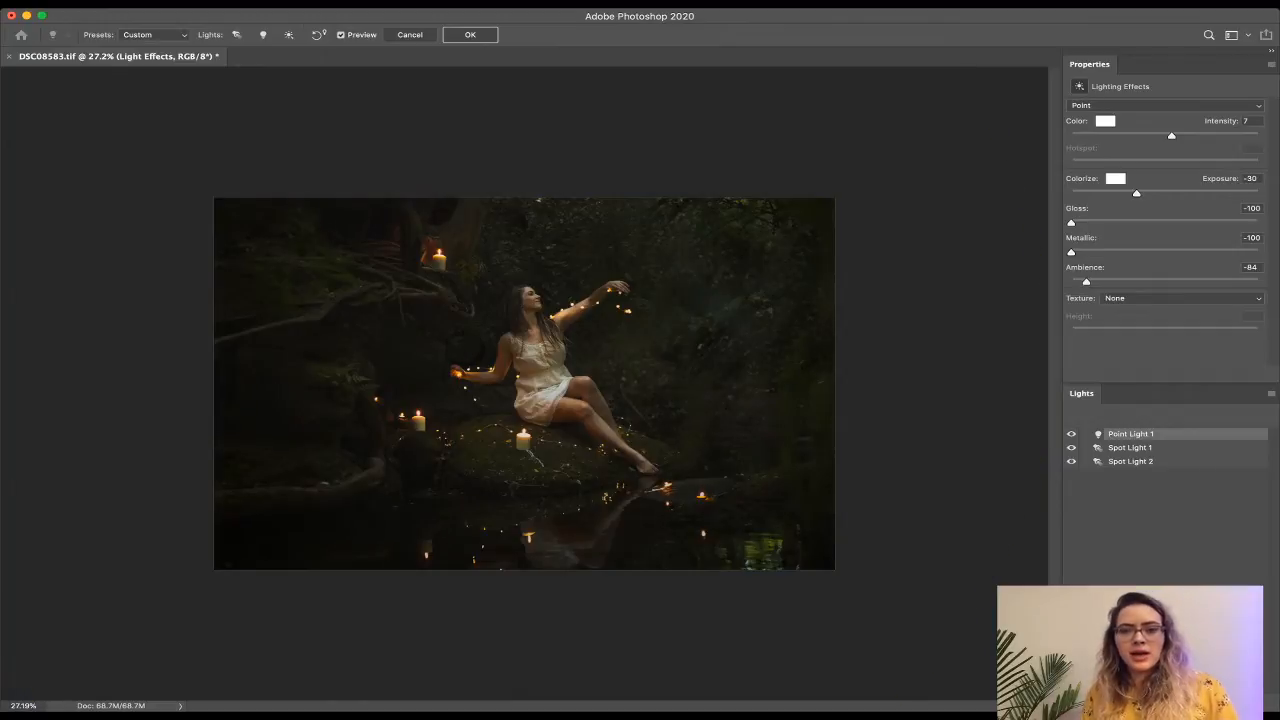
Select Spot Light 1 and try repositioning its beam, undoing back to the larger tilted shape.
{"action": "left_click", "coordinate": [1130, 448]}
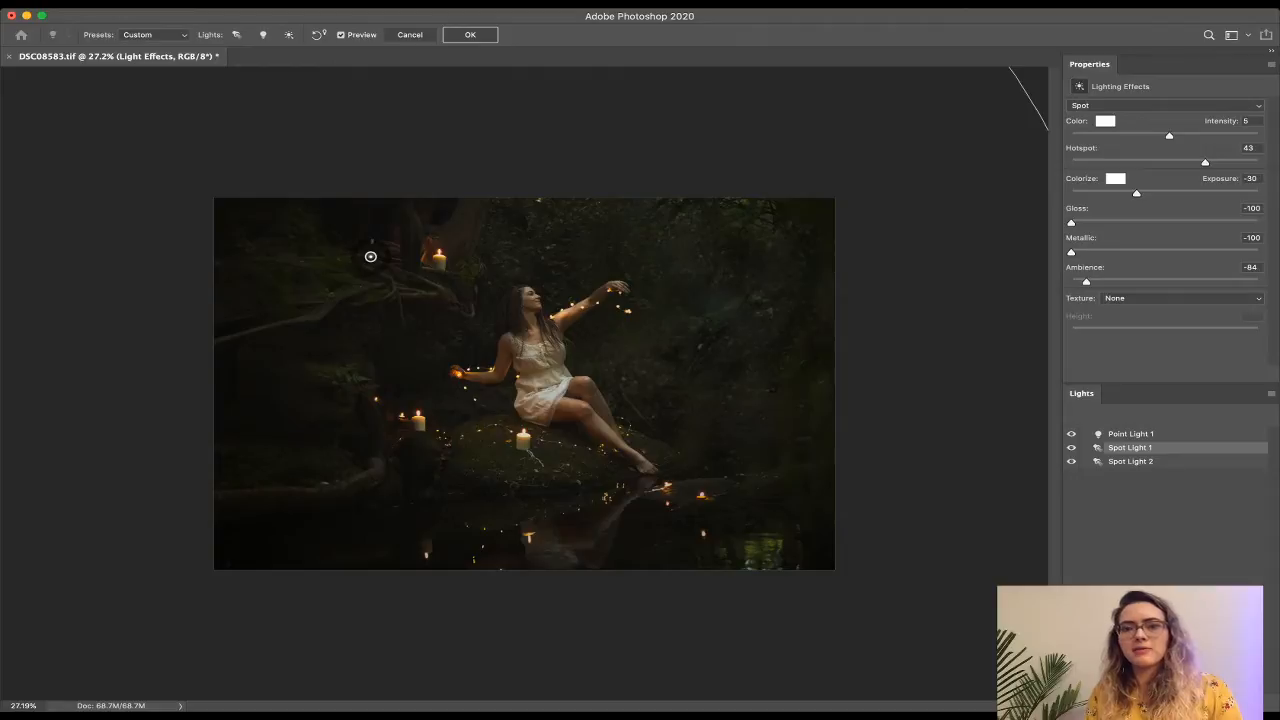
{"action": "left_click_drag", "start_coordinate": [1205, 162], "coordinate": [1165, 162]}
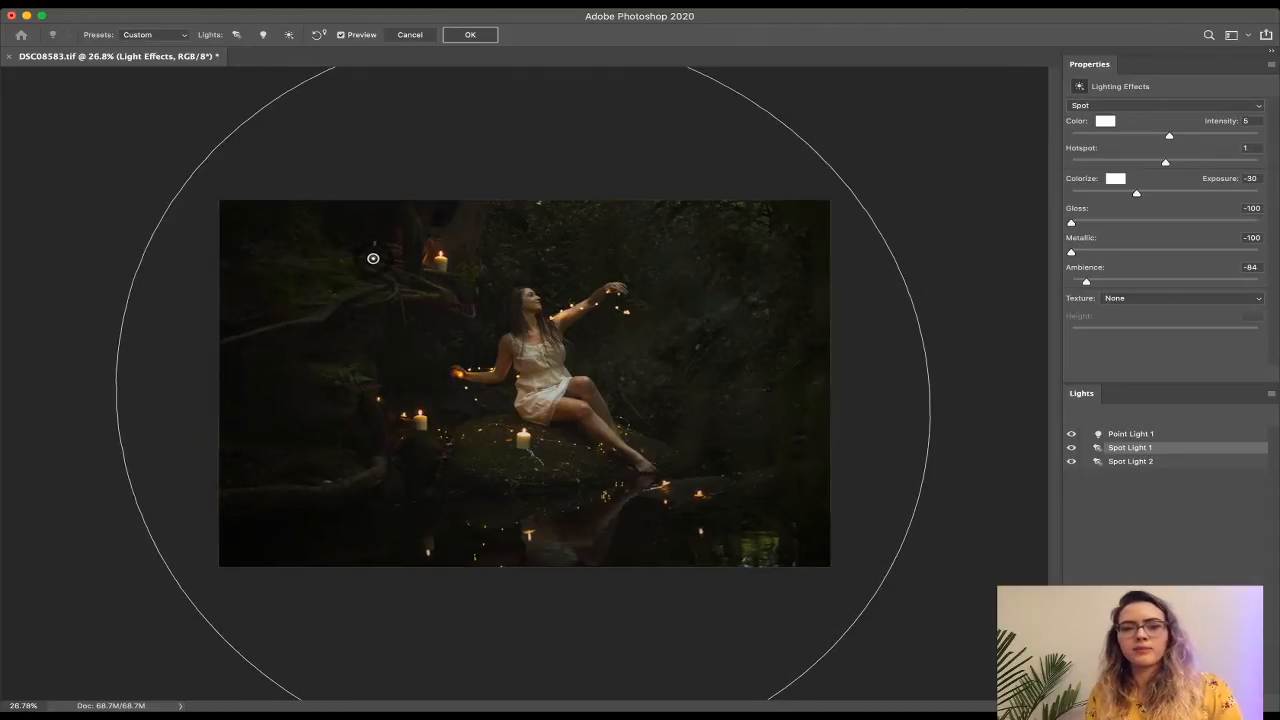
{"action": "scroll", "coordinate": [524, 384], "scroll_direction": "down", "scroll_amount": 10}
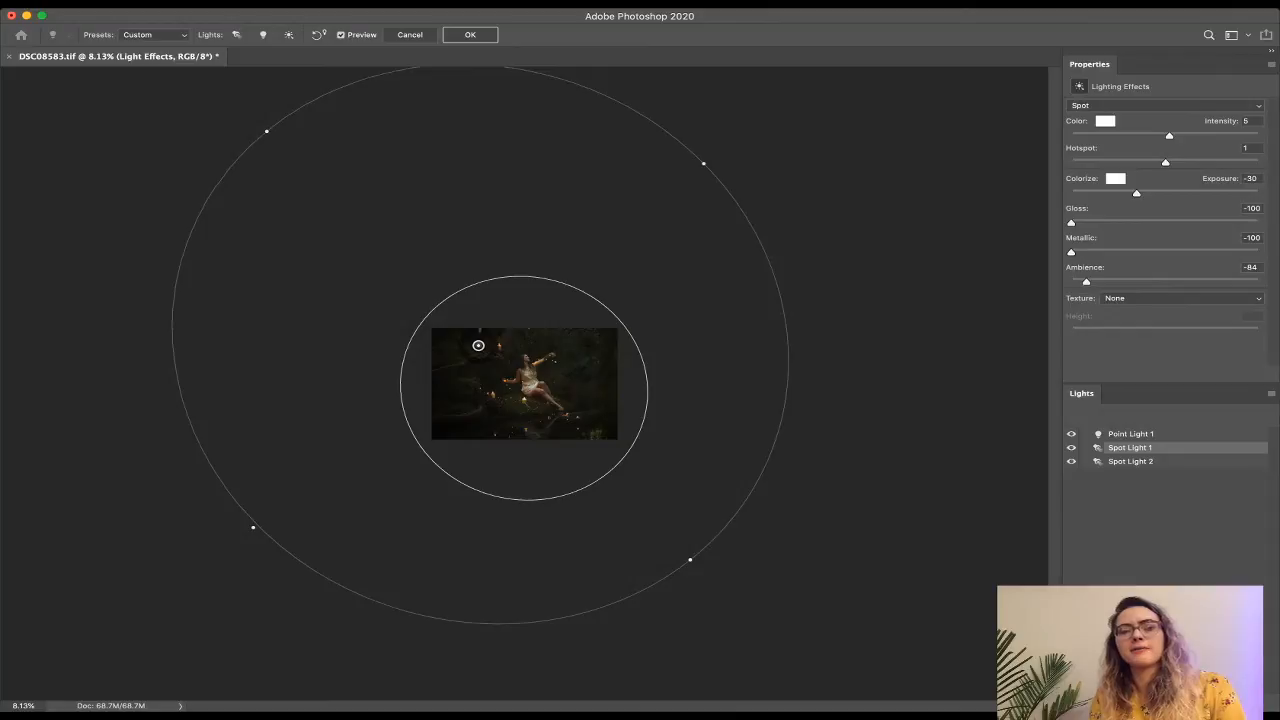
{"action": "left_click_drag", "start_coordinate": [478, 345], "coordinate": [383, 435]}
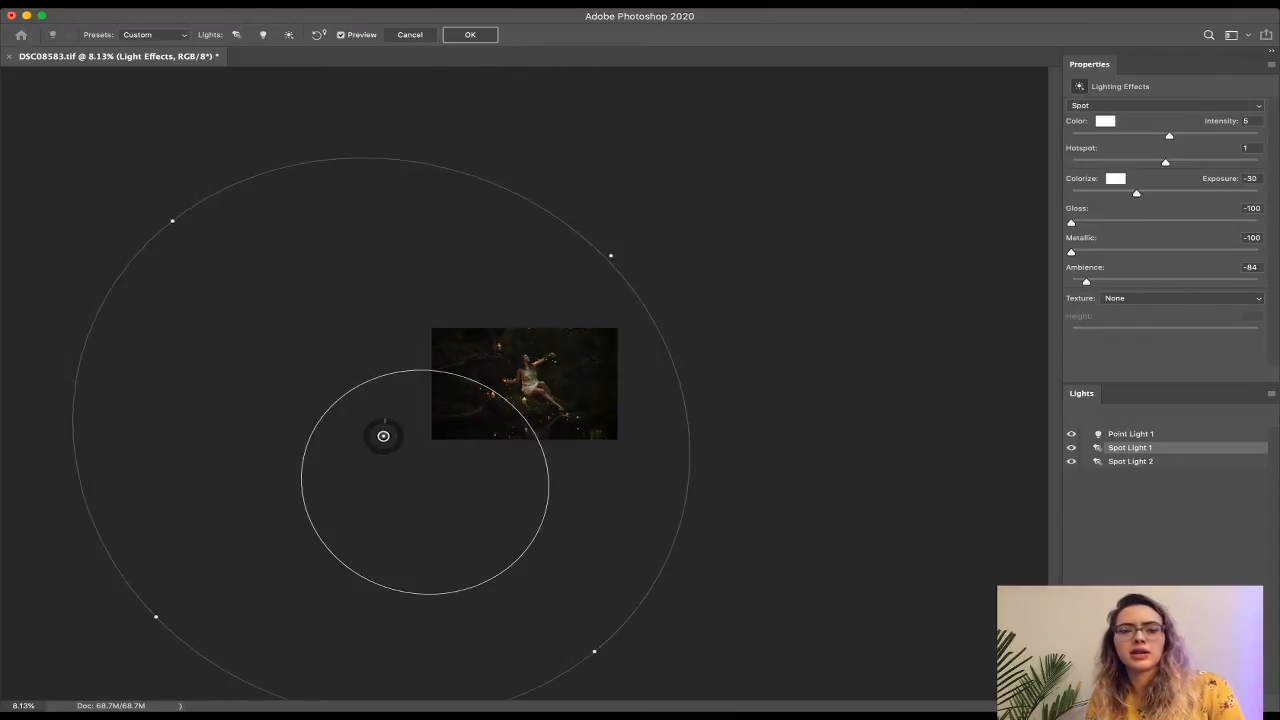
{"action": "scroll", "coordinate": [524, 384], "scroll_direction": "up", "scroll_amount": 8}
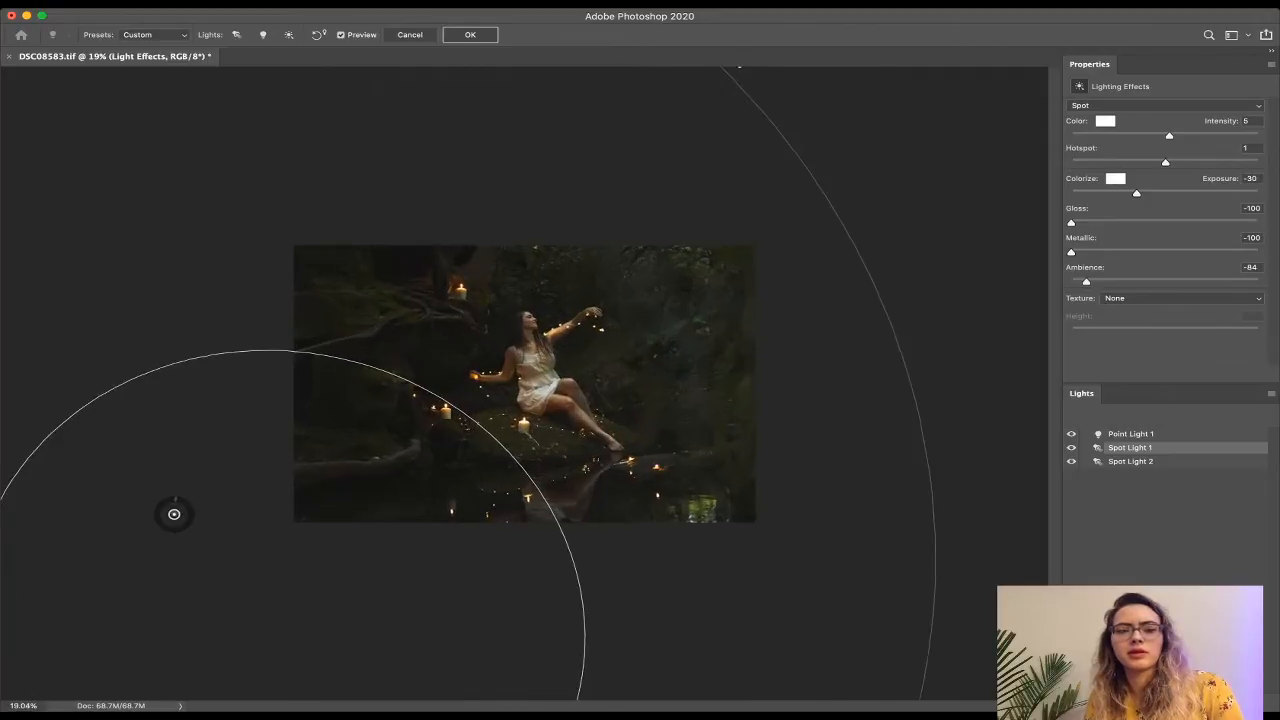
{"action": "scroll", "coordinate": [524, 383], "scroll_direction": "up", "scroll_amount": 2}
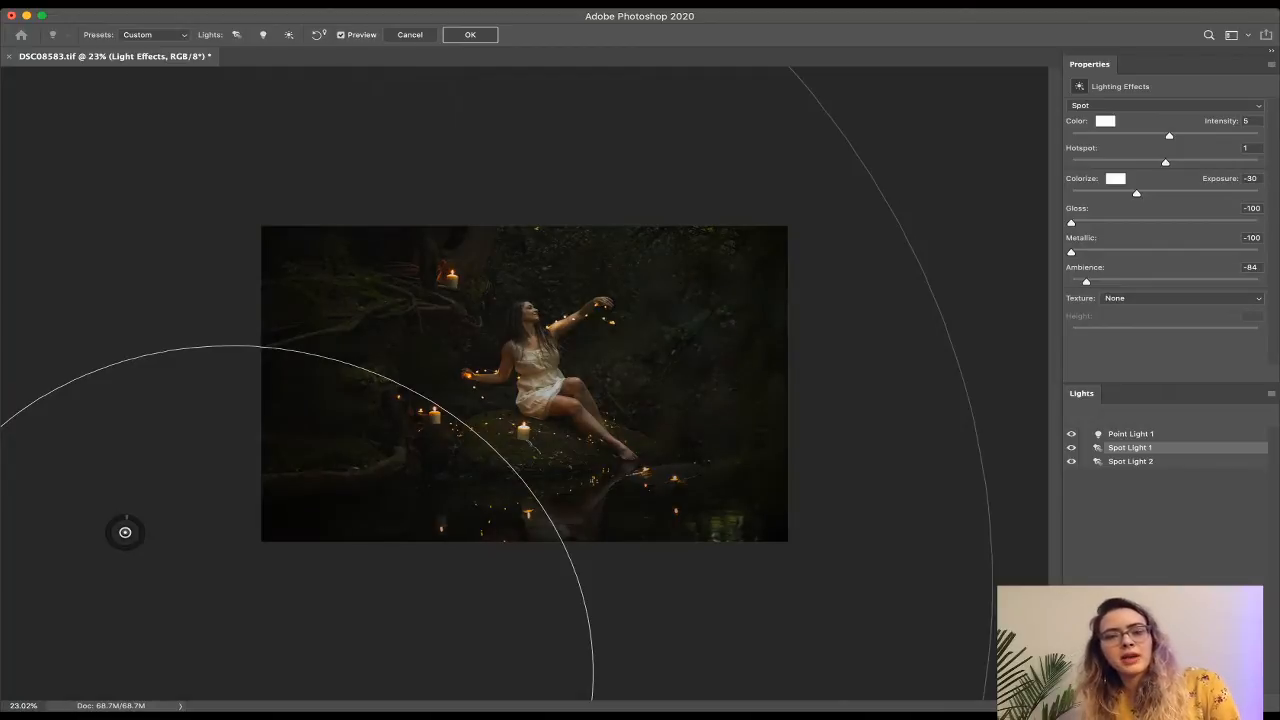
{"action": "left_click_drag", "start_coordinate": [125, 532], "coordinate": [419, 304]}
{"action": "key", "text": "super+minus"}
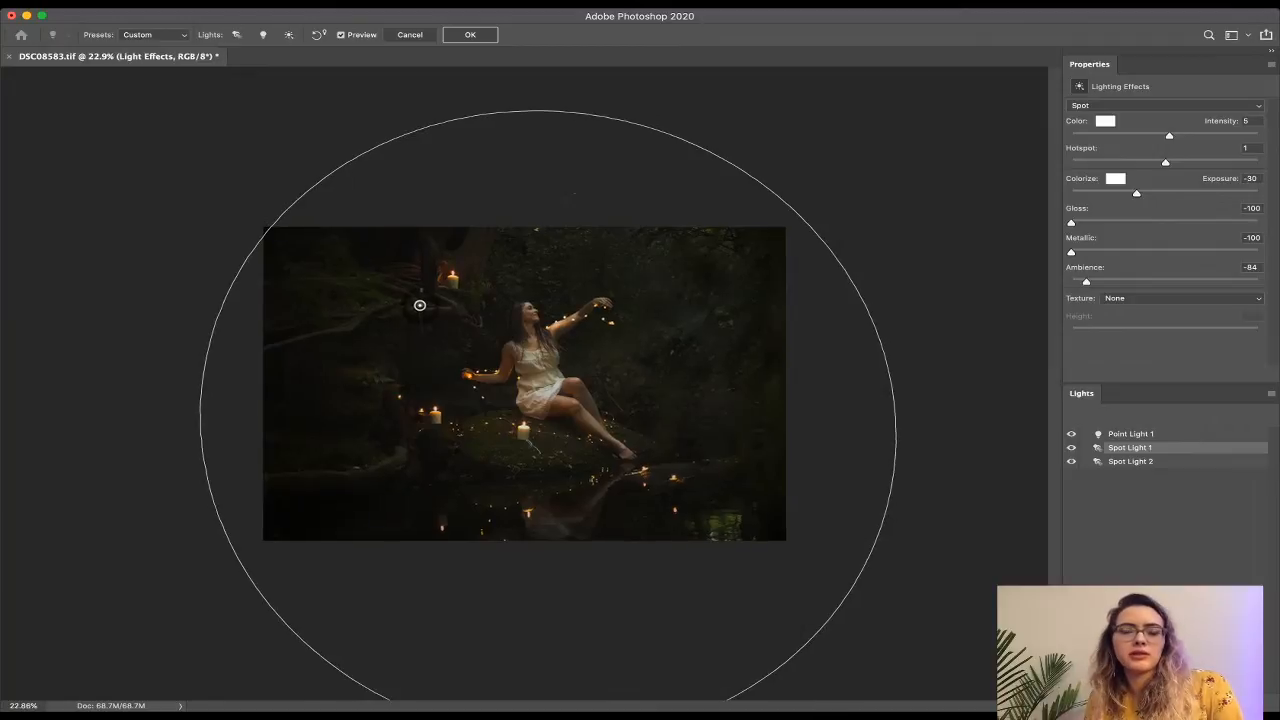
{"action": "key", "text": "super+minus"}
{"action": "key", "text": "super+minus"}
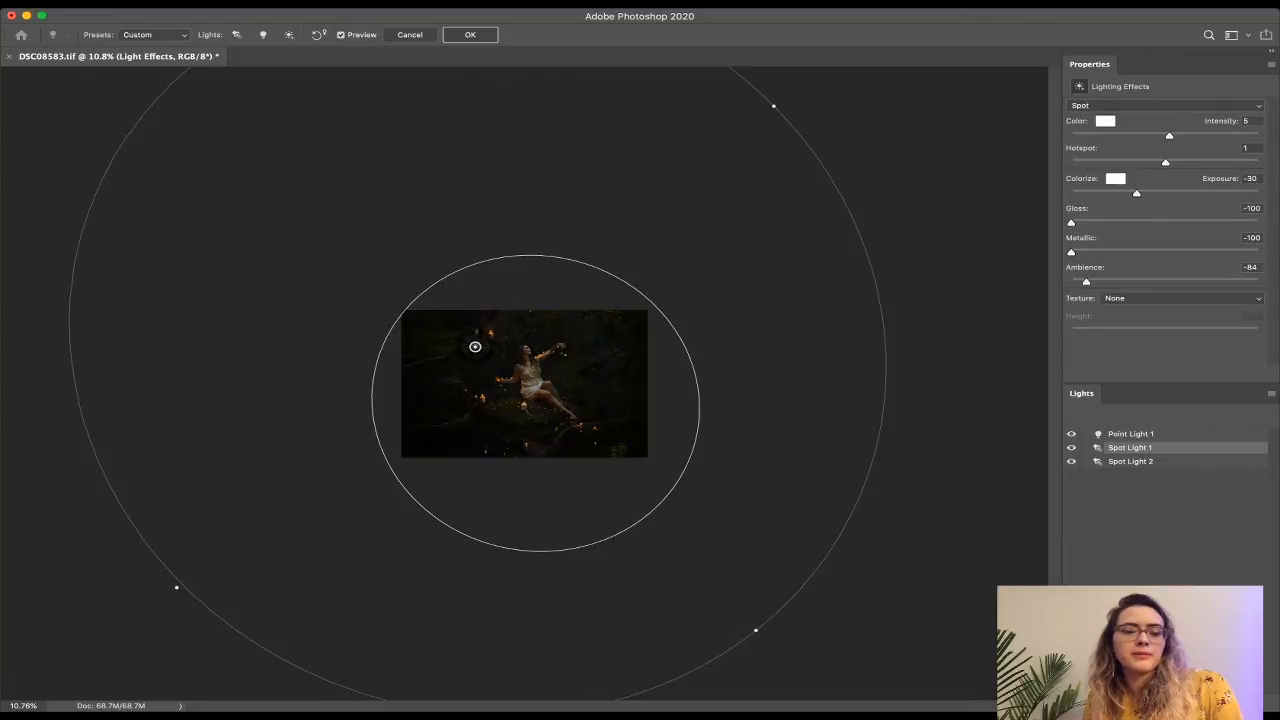
{"action": "key", "text": "super+z"}
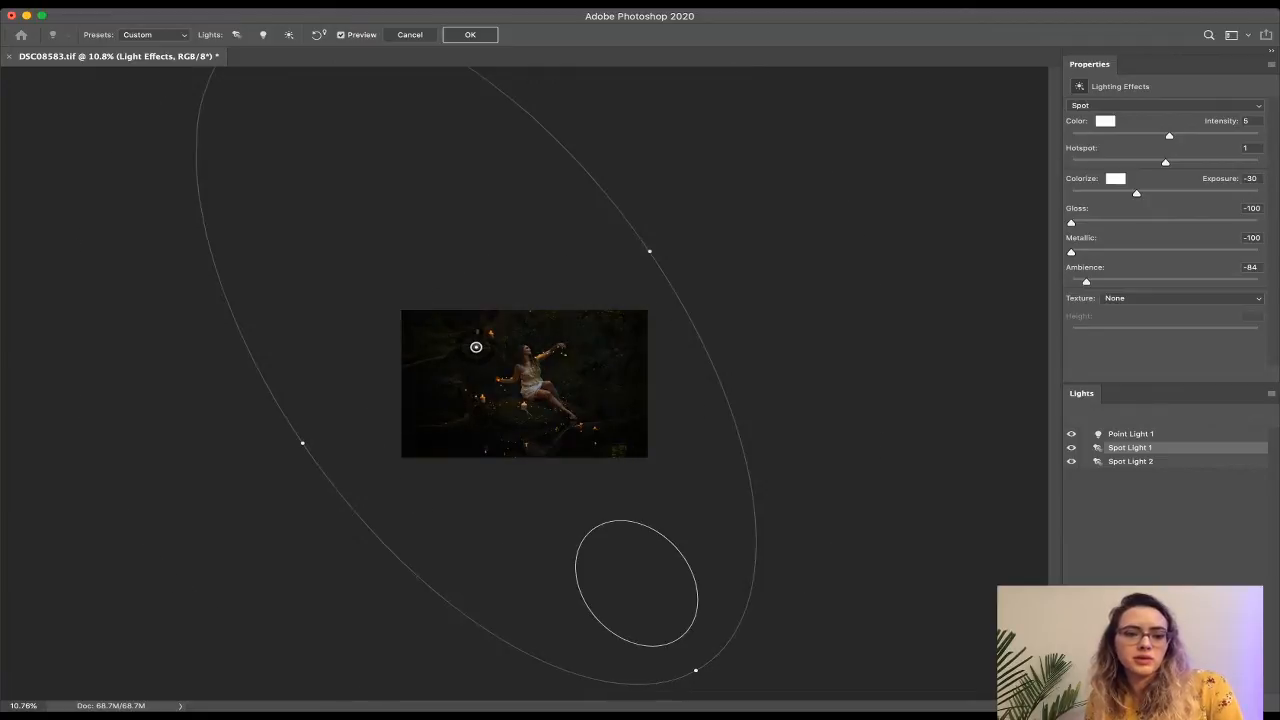
{"action": "key", "text": "super+z"}
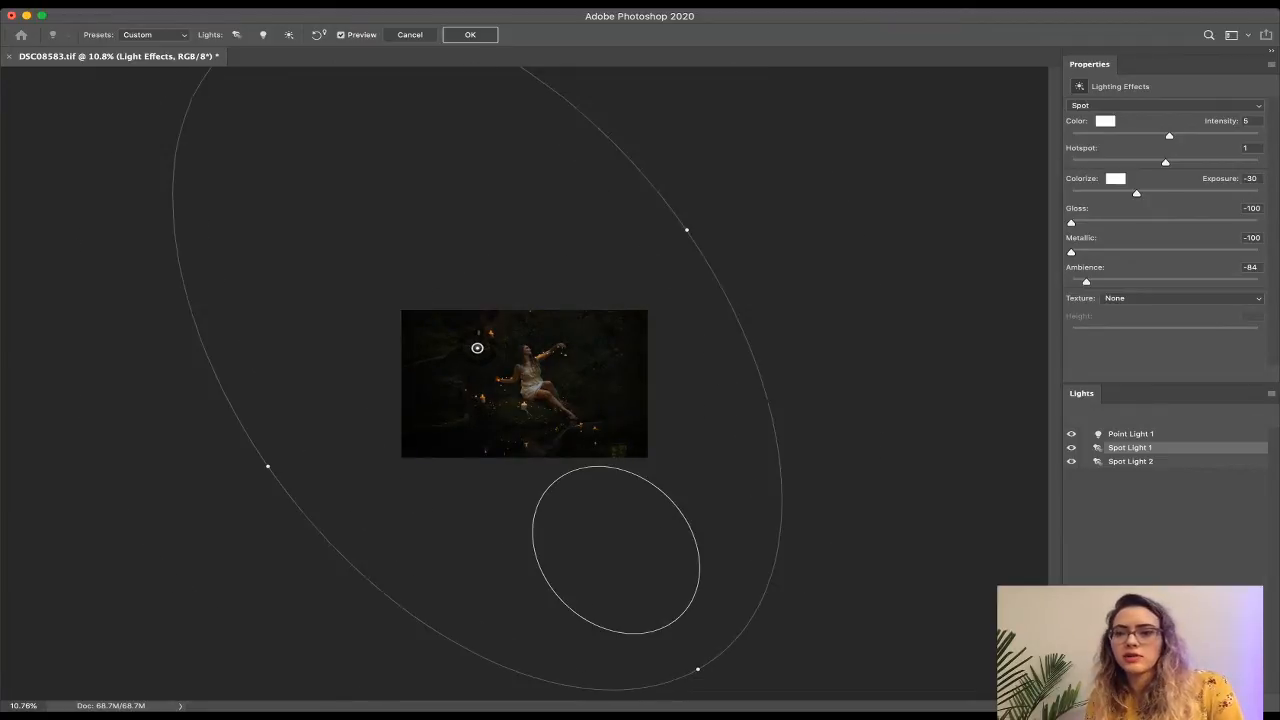
Set Spot Light 1's Hotspot to 37, move its beam up-left and widen it.
{"action": "left_click_drag", "start_coordinate": [1164, 163], "coordinate": [1200, 163]}
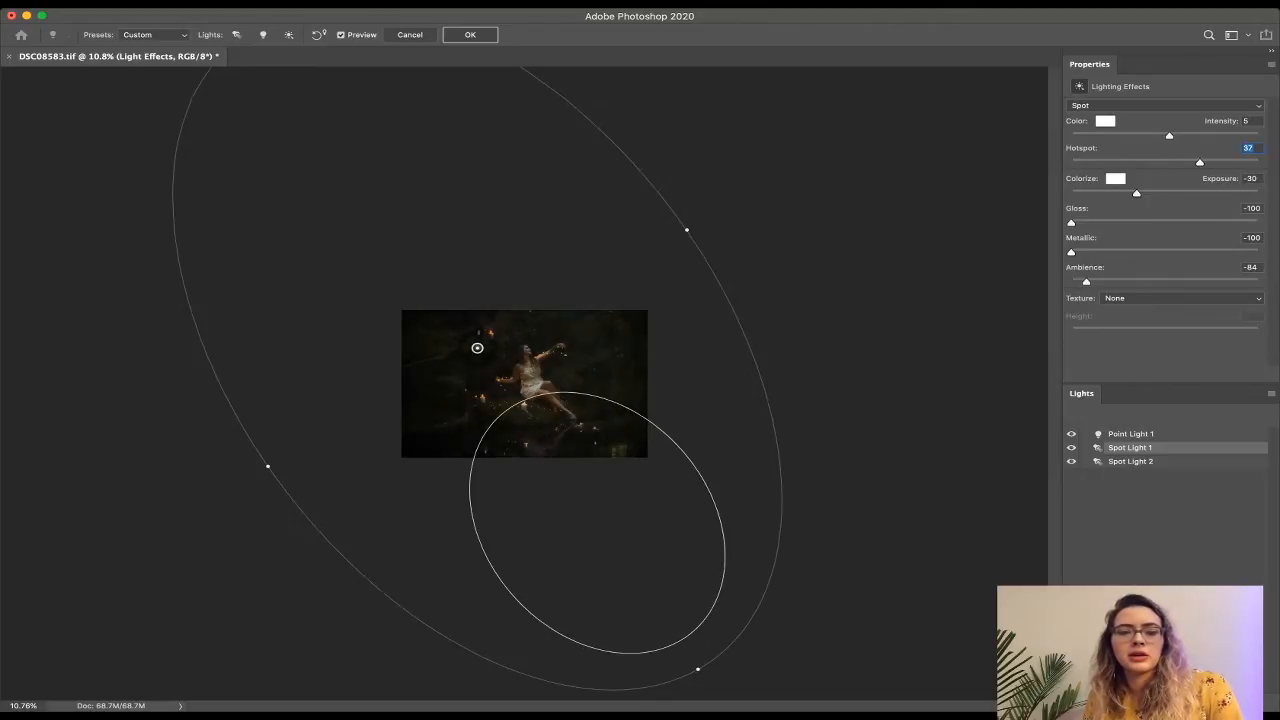
{"action": "left_click_drag", "start_coordinate": [477, 347], "coordinate": [394, 212]}
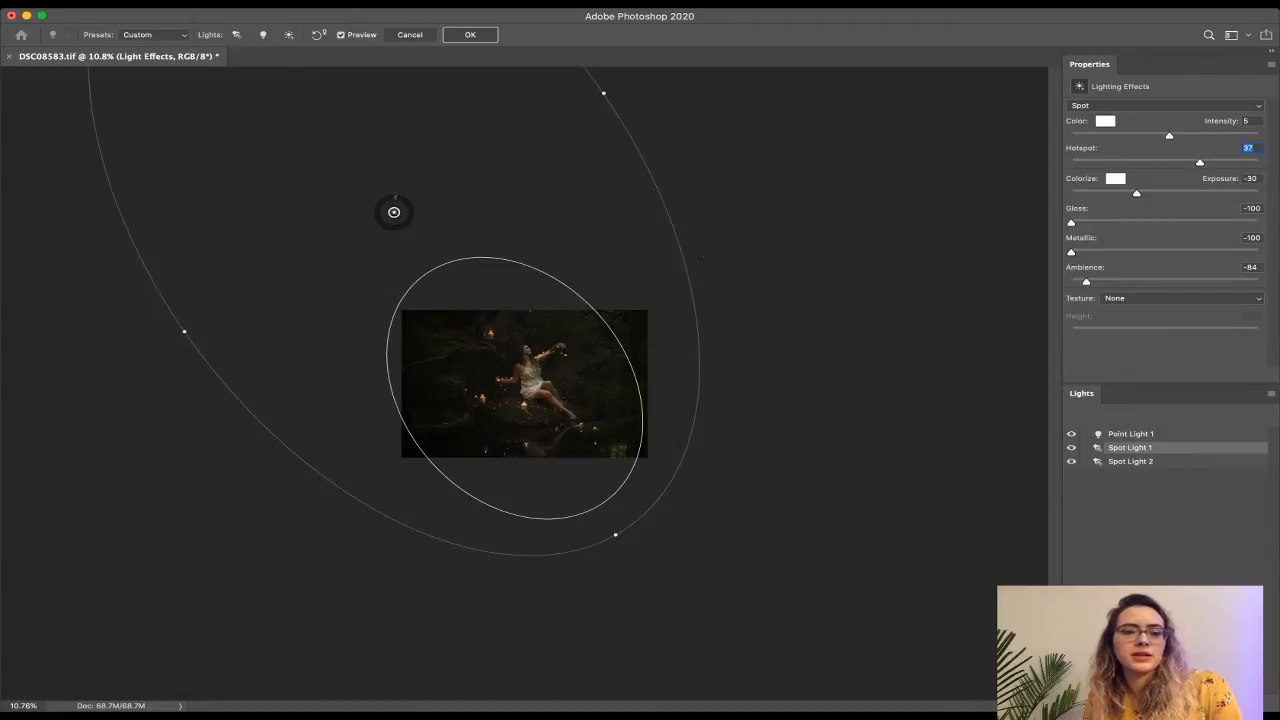
{"action": "left_click_drag", "start_coordinate": [603, 93], "coordinate": [623, 78]}
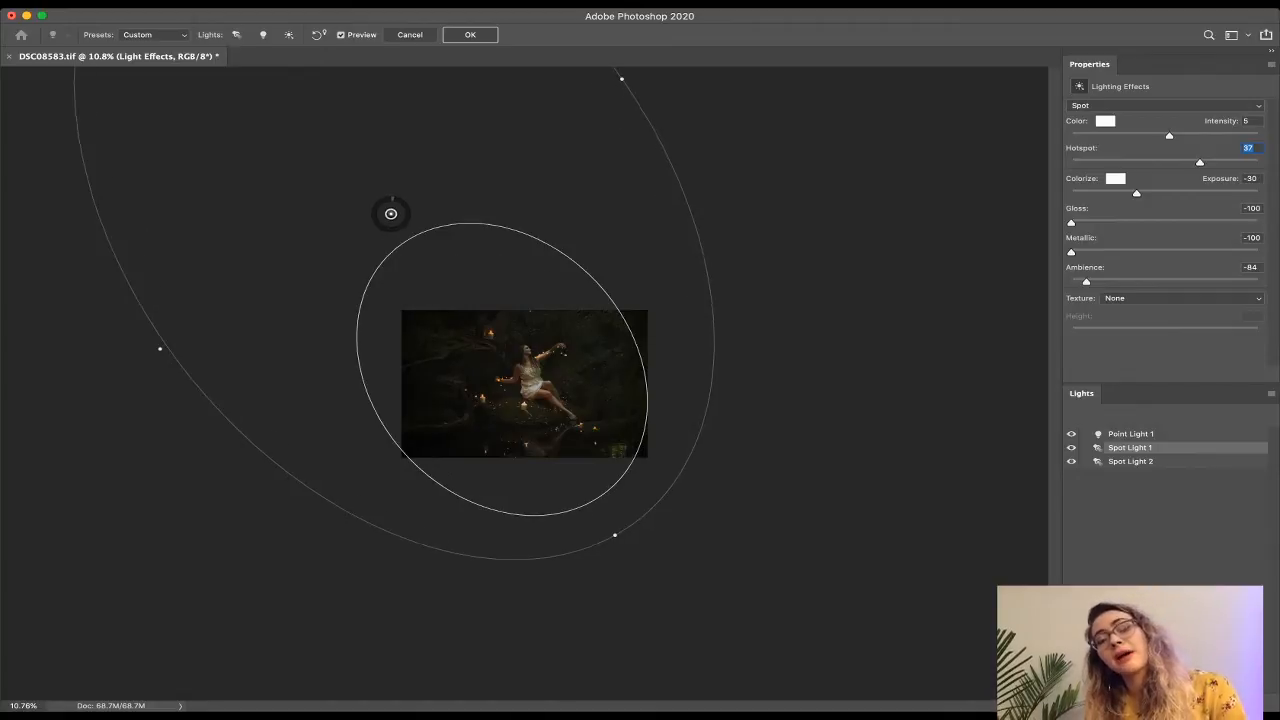
{"action": "key", "text": "super+plus"}
{"action": "key", "text": "super+plus"}
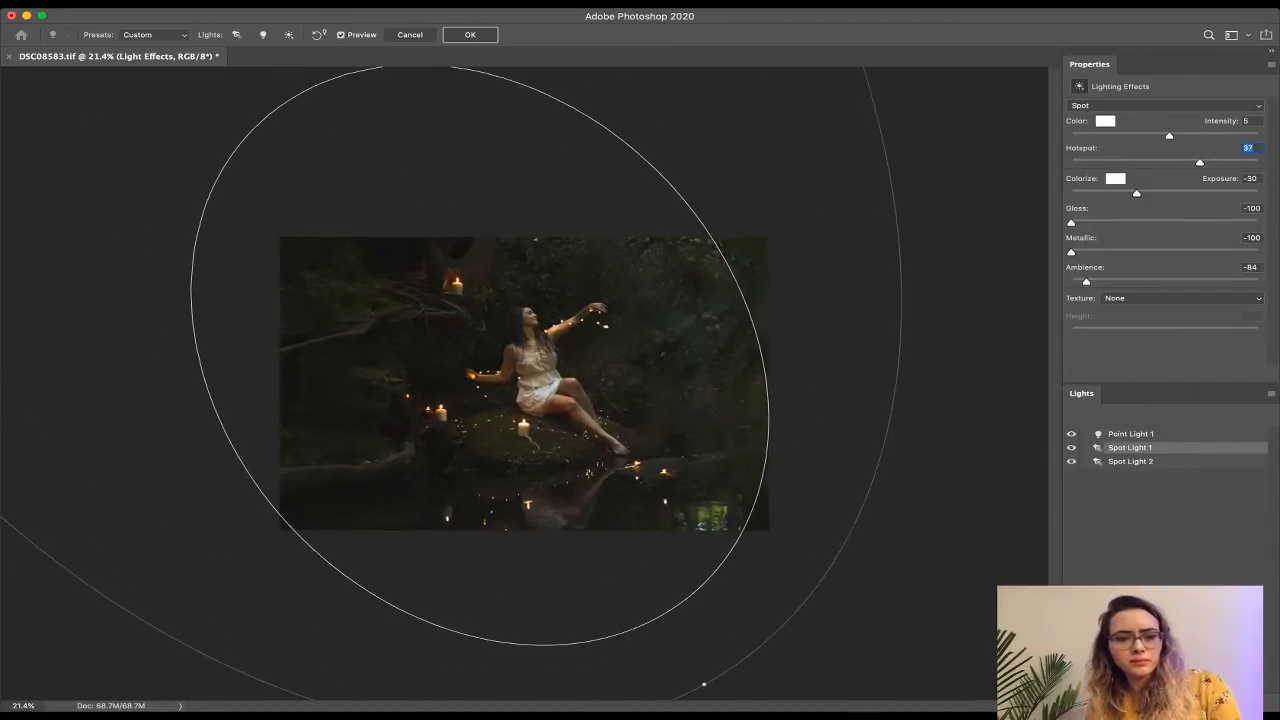
{"action": "key", "text": "super+plus"}
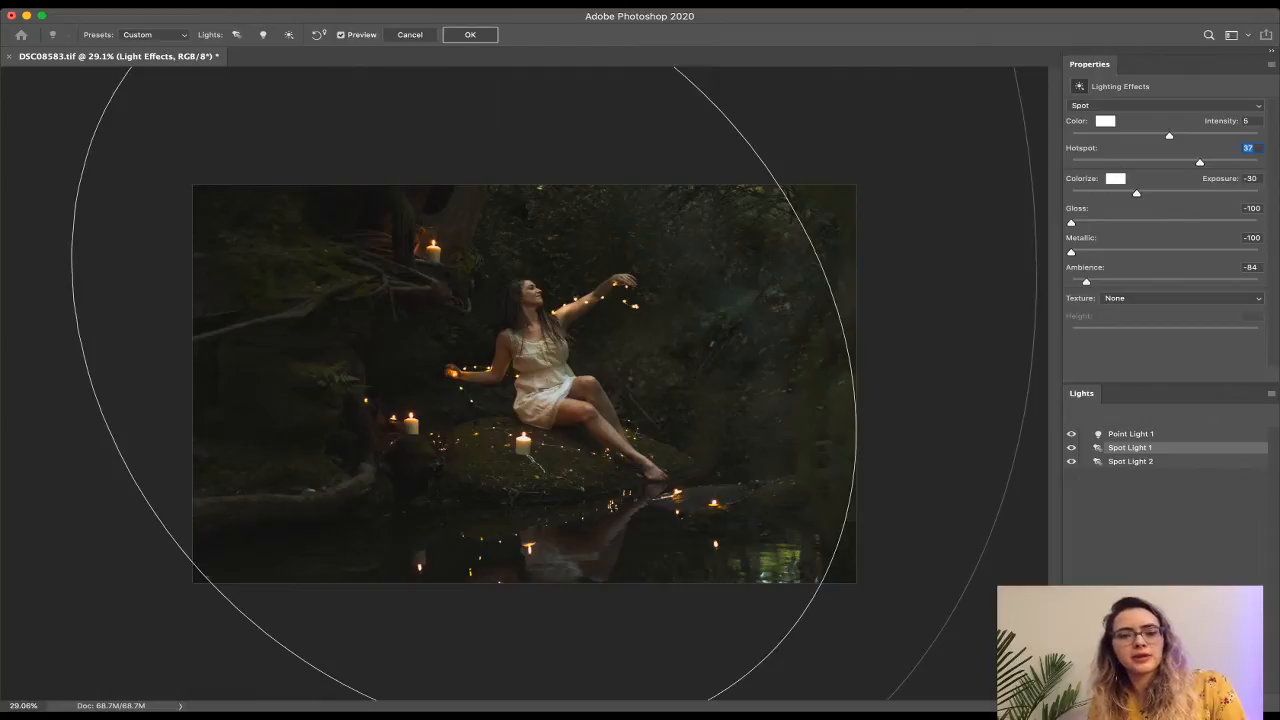
Drag Spot Light 1 up and across until its beam sits centred over the woman on the rock.
{"action": "left_click_drag", "start_coordinate": [464, 345], "coordinate": [476, 315]}
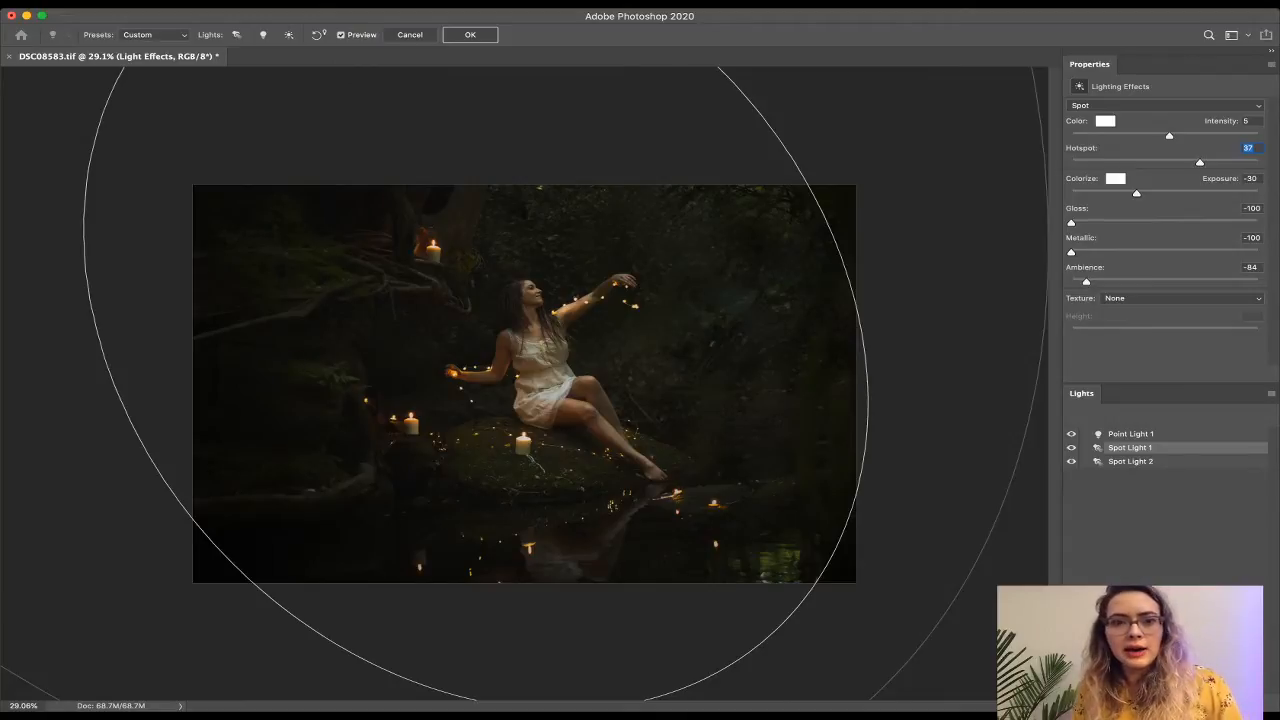
{"action": "key", "text": "super+minus"}
{"action": "key", "text": "super+minus"}
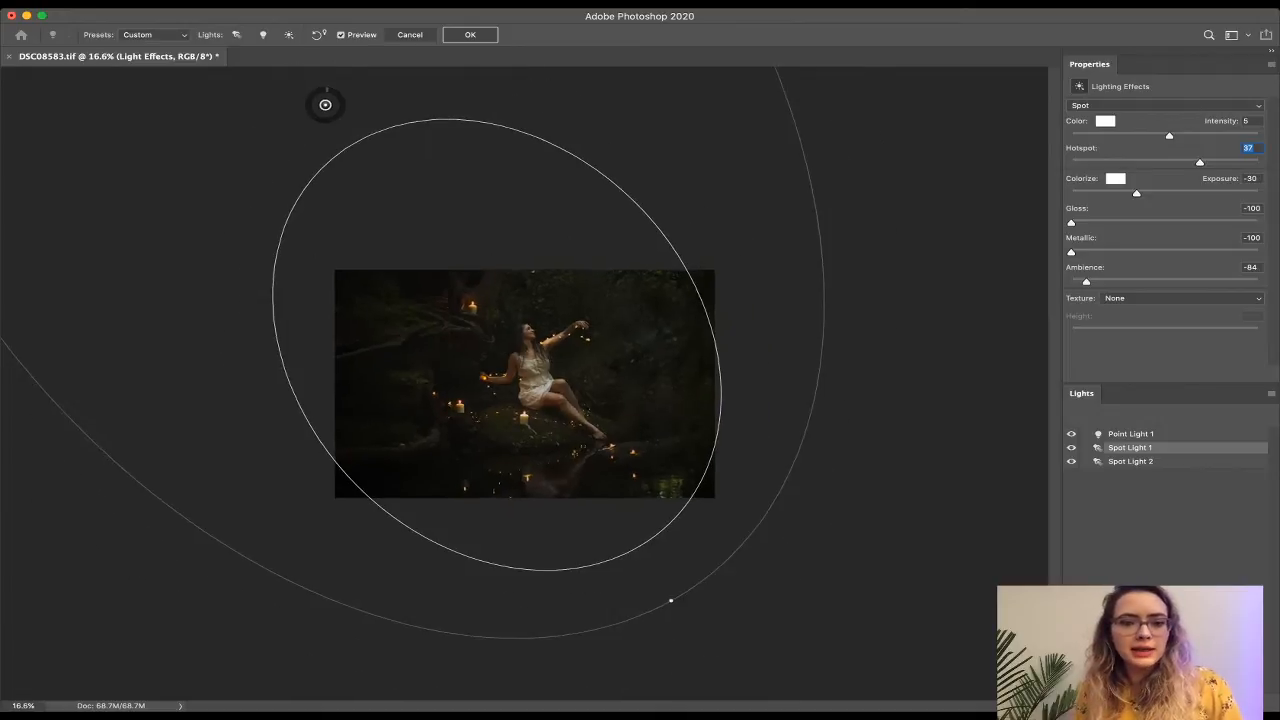
{"action": "left_click_drag", "start_coordinate": [497, 345], "coordinate": [640, 366]}
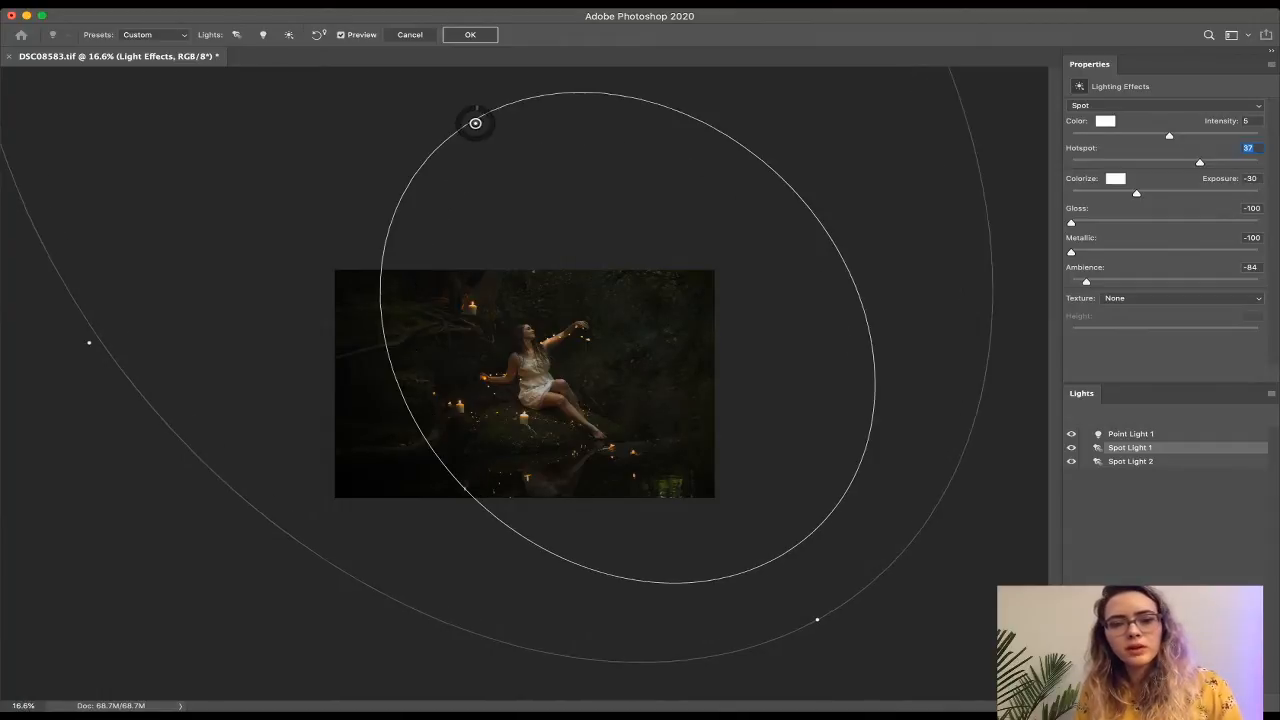
{"action": "left_click_drag", "start_coordinate": [479, 119], "coordinate": [263, 117]}
{"action": "left_click", "coordinate": [488, 362]}
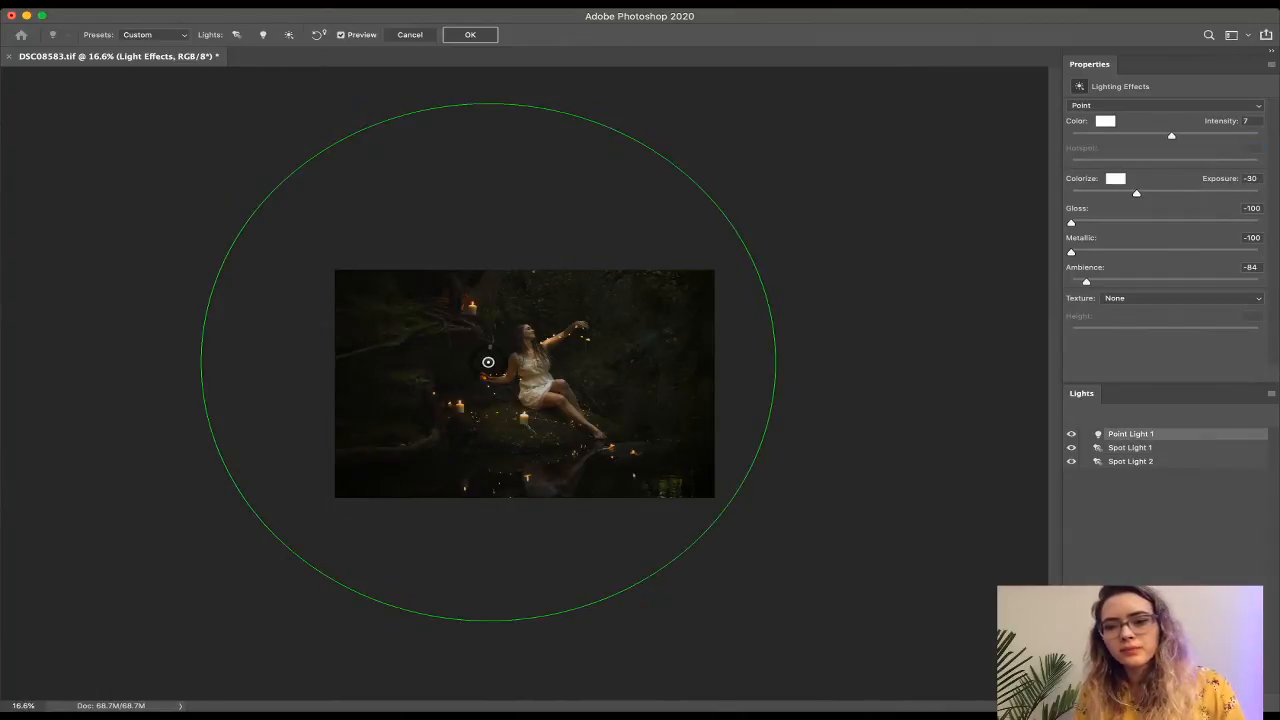
{"action": "left_click", "coordinate": [263, 117]}
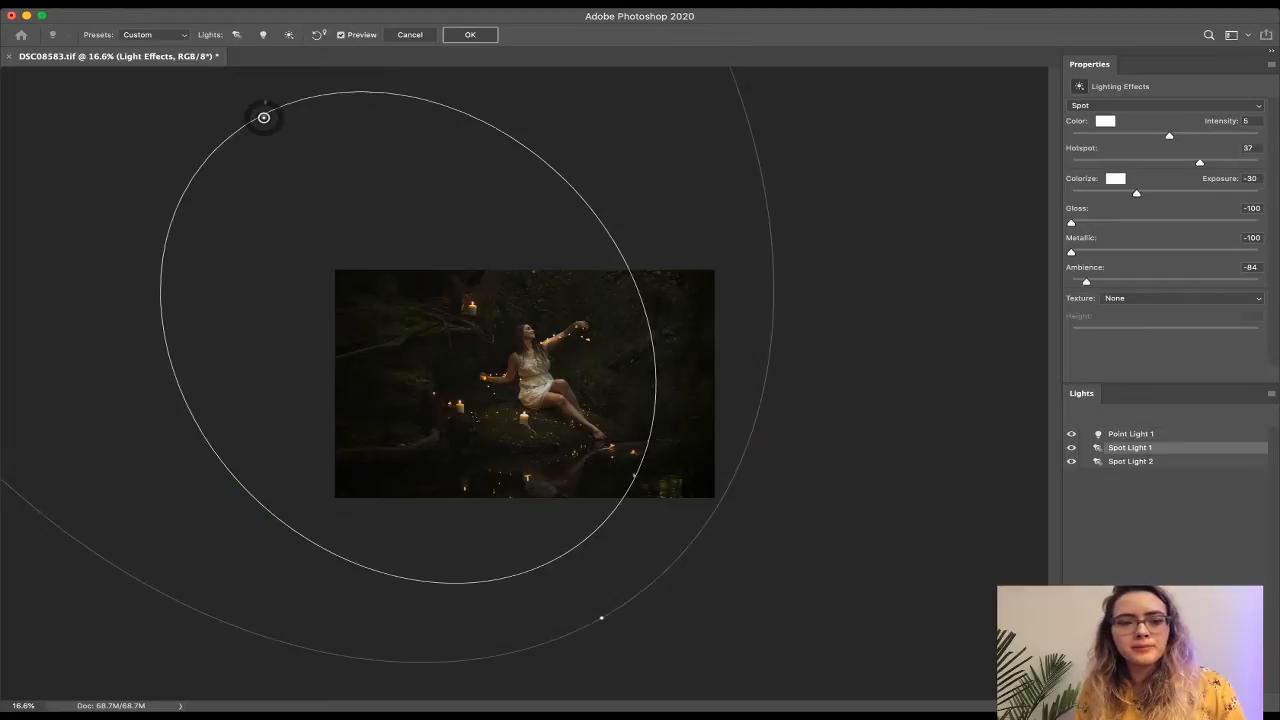
{"action": "left_click_drag", "start_coordinate": [263, 117], "coordinate": [357, 114]}
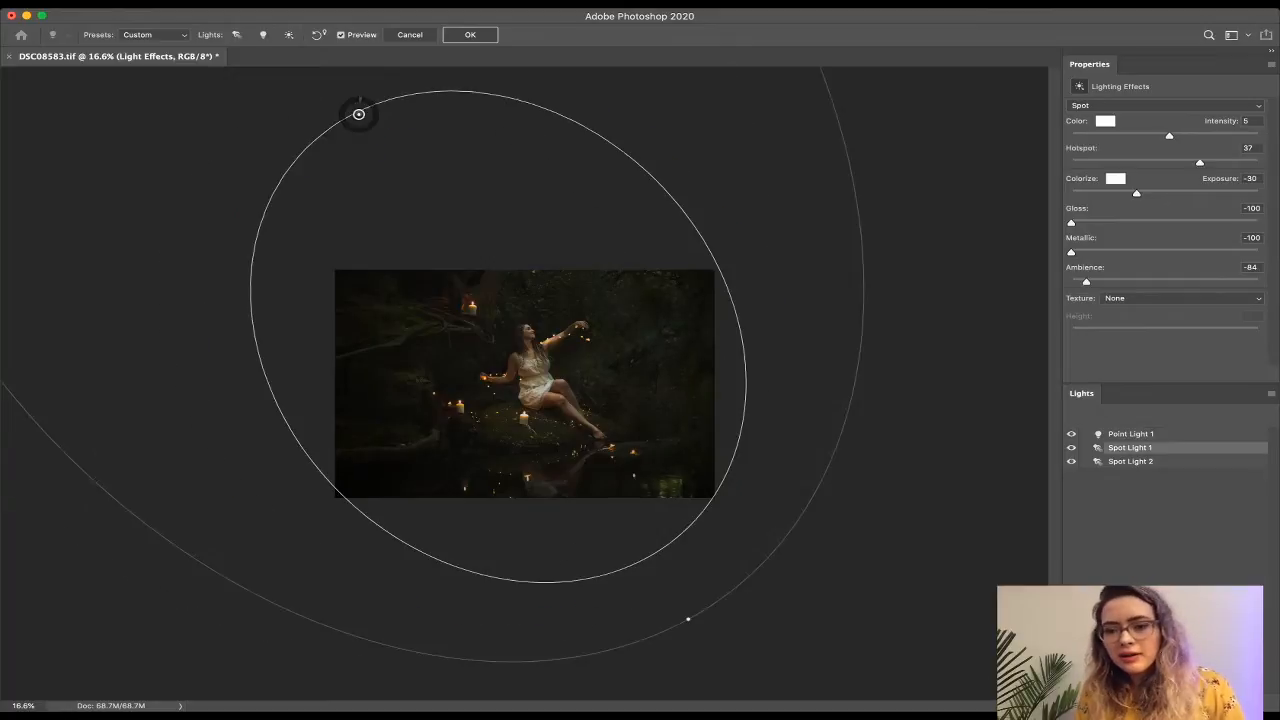
{"action": "left_click", "coordinate": [566, 271]}
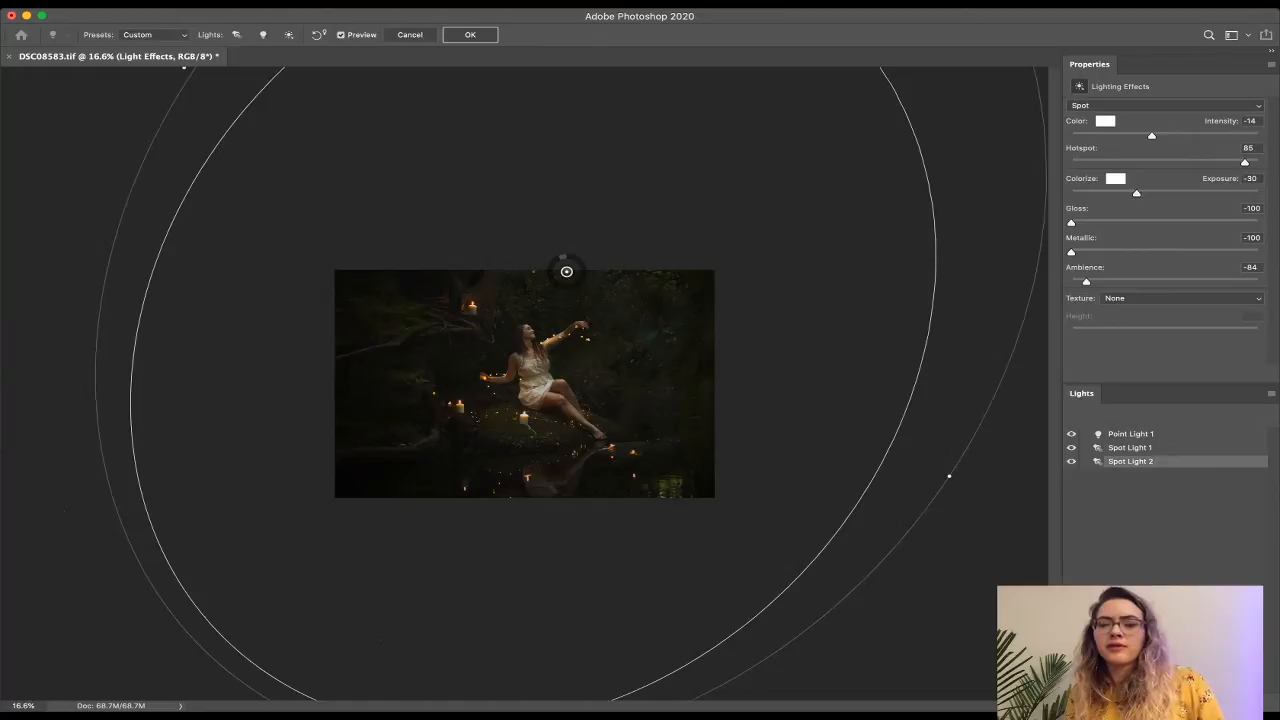
Narrow Spot Light 2's beam, set its Hotspot to 37, and shift it slightly up and right.
{"action": "left_click", "coordinate": [1131, 434]}
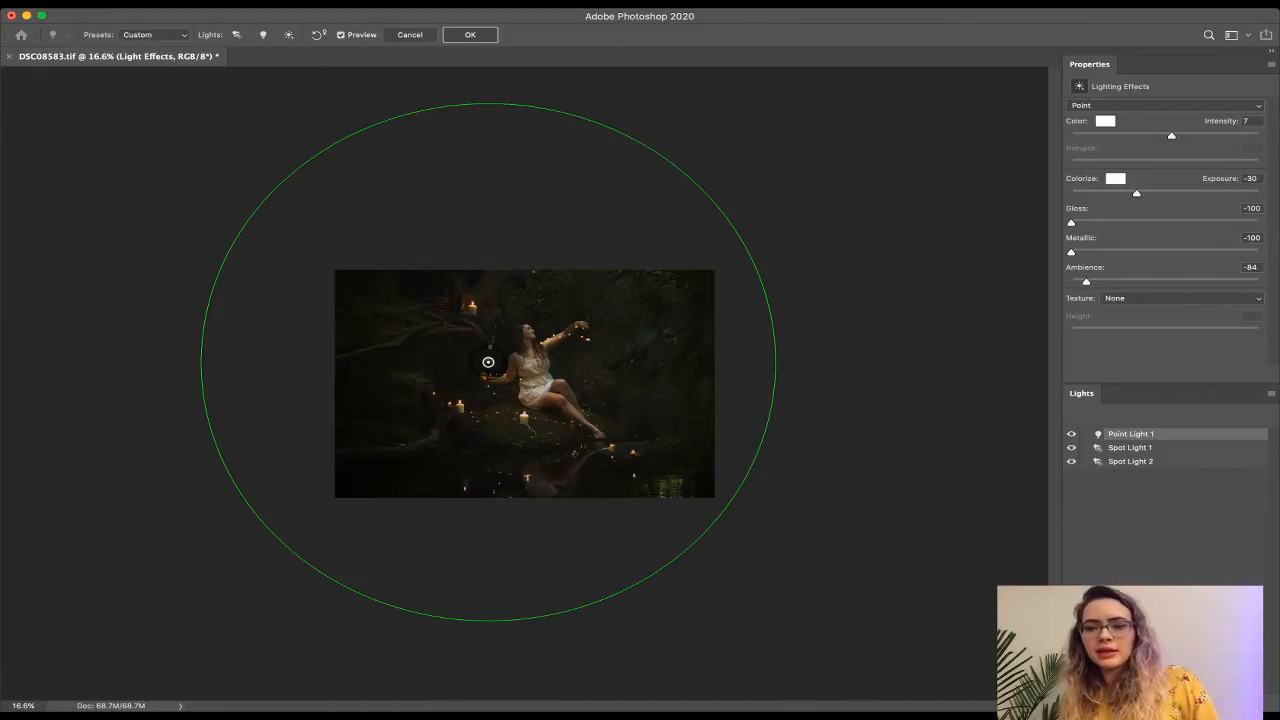
{"action": "left_click", "coordinate": [1130, 448]}
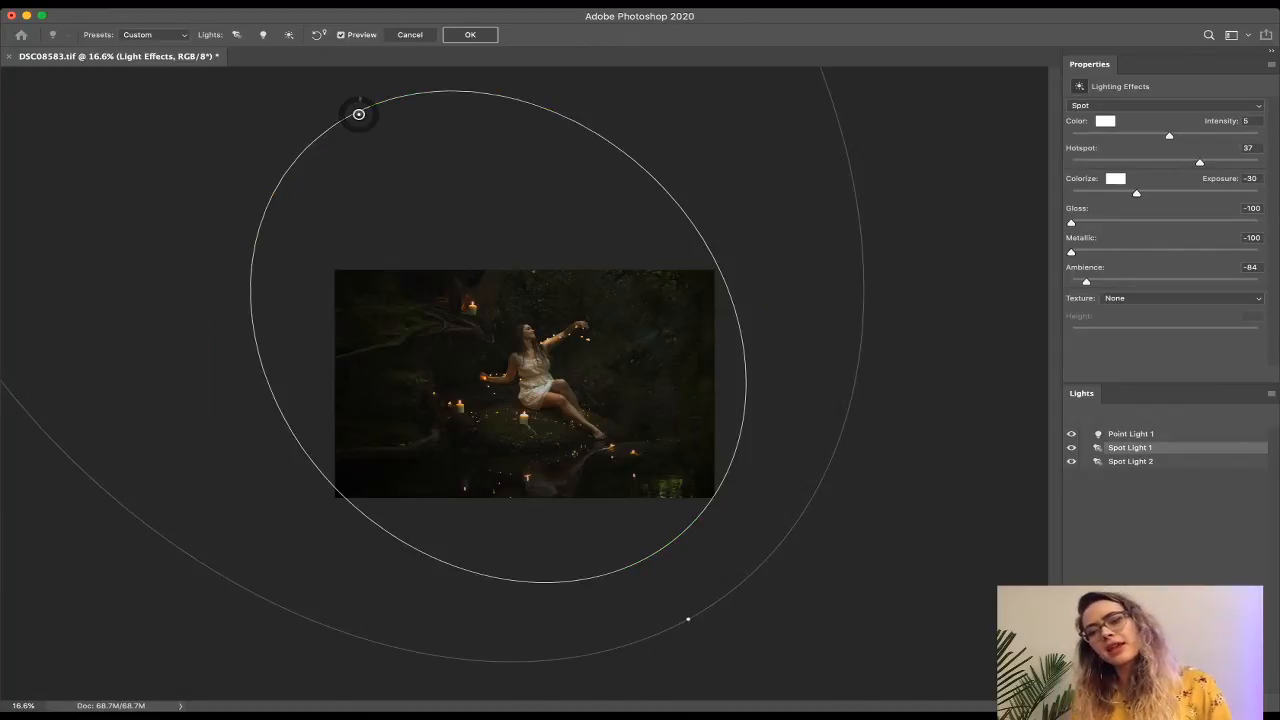
{"action": "left_click", "coordinate": [566, 271]}
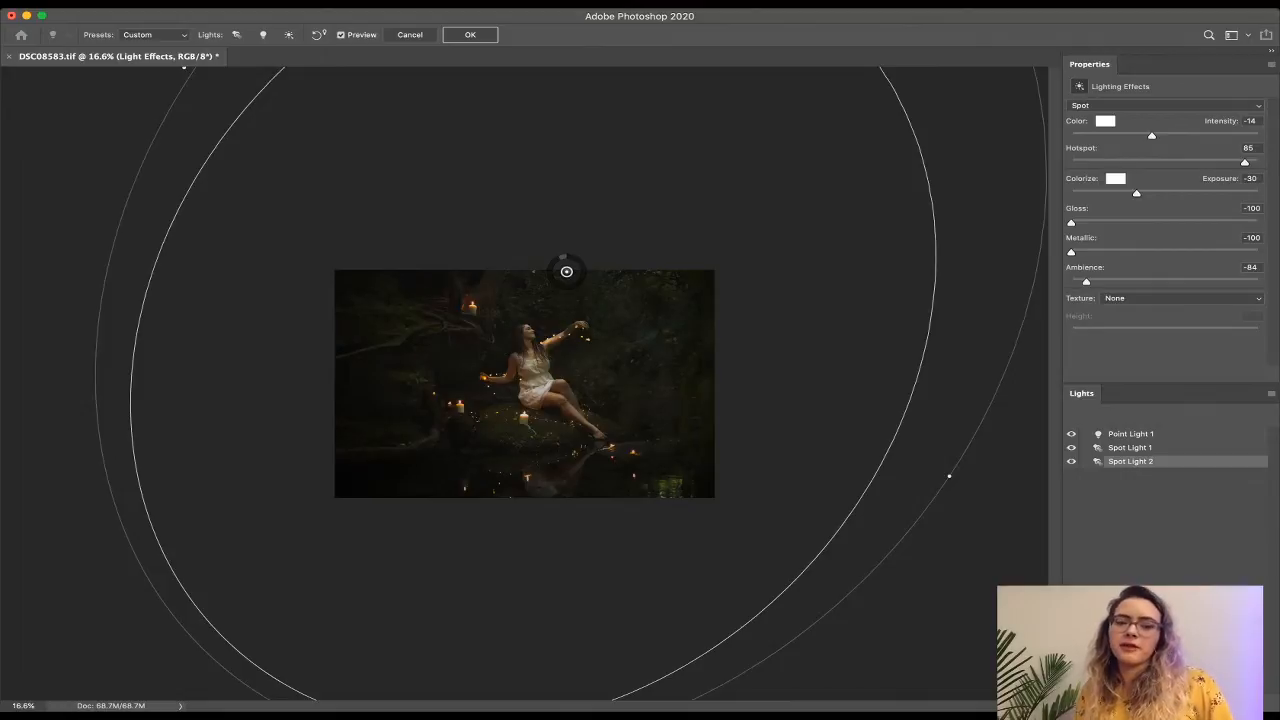
{"action": "left_click_drag", "start_coordinate": [949, 476], "coordinate": [895, 455]}
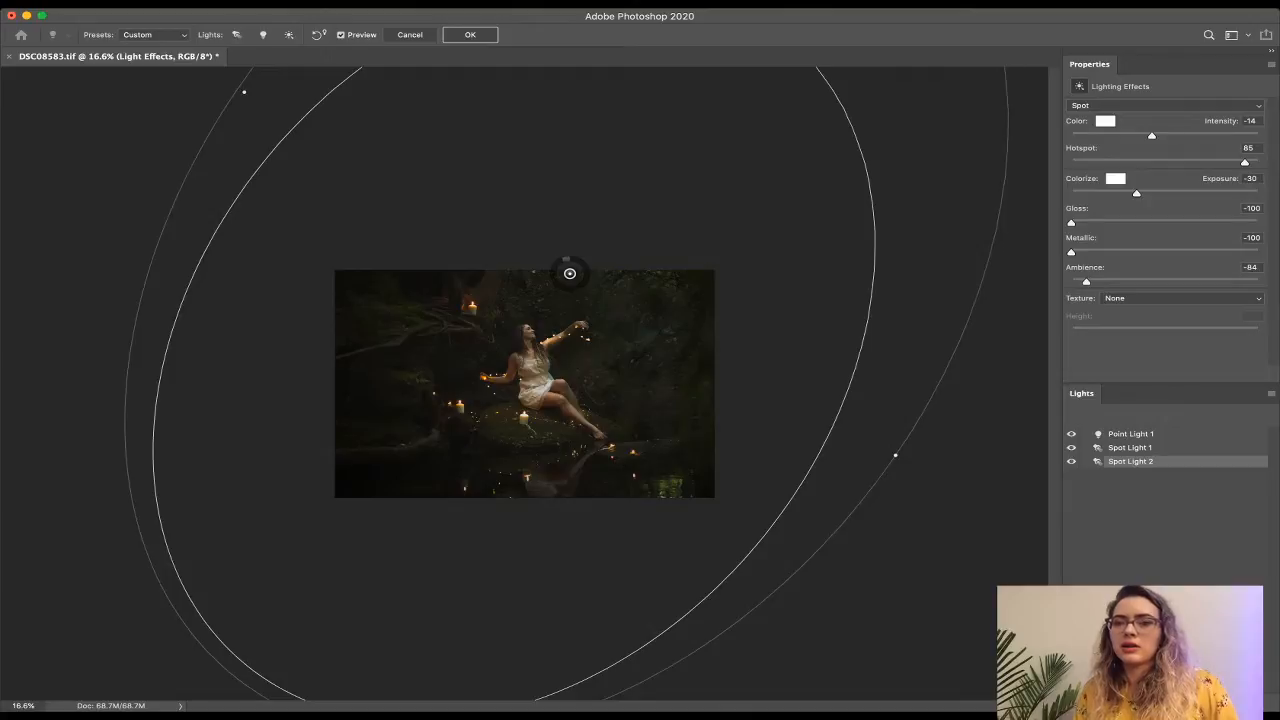
{"action": "left_click_drag", "start_coordinate": [1245, 162], "coordinate": [1187, 162]}
{"action": "left_click_drag", "start_coordinate": [1192, 162], "coordinate": [1208, 162]}
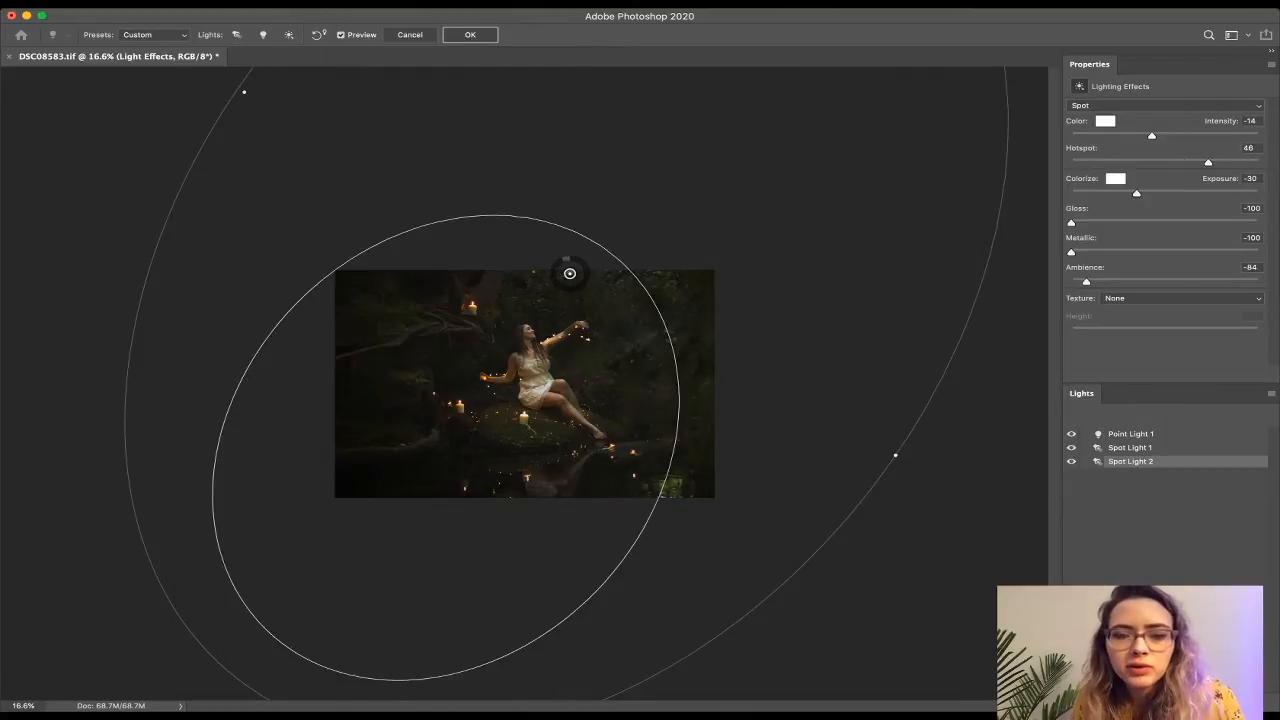
{"action": "scroll", "coordinate": [524, 384], "scroll_direction": "up", "scroll_amount": 5}
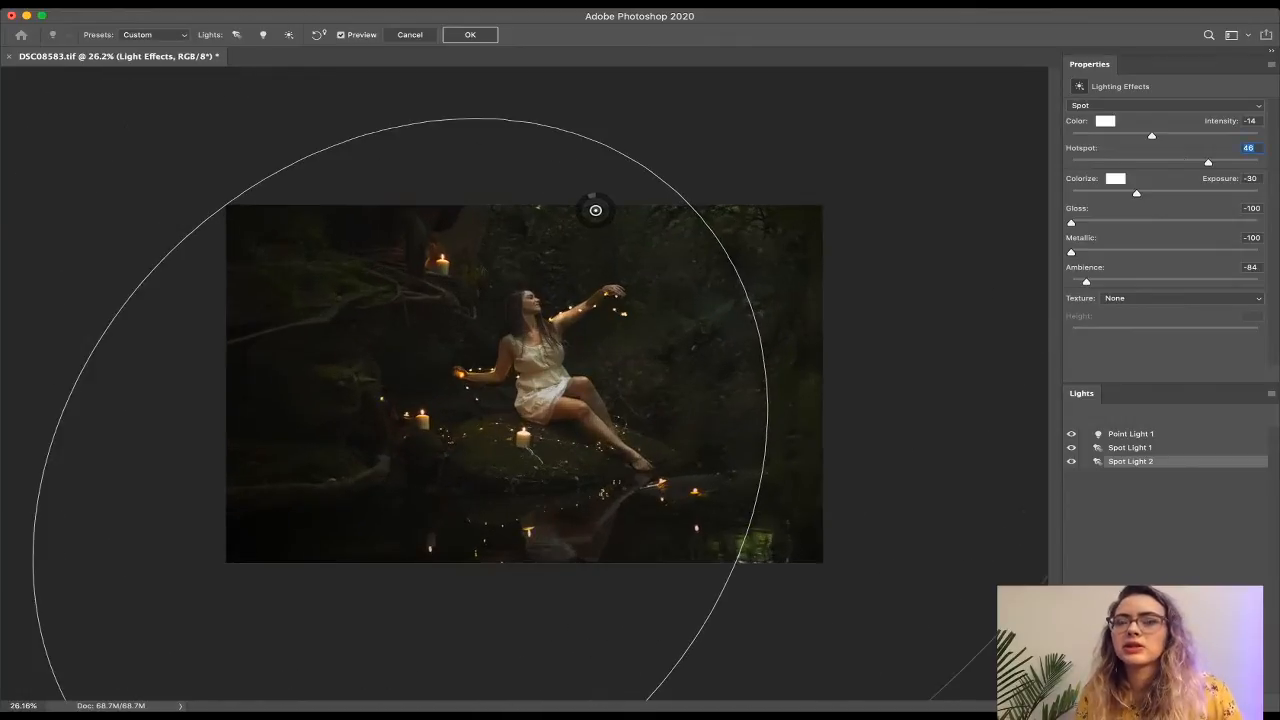
{"action": "key", "text": "Down"}
{"action": "key", "text": "Down"}
{"action": "key", "text": "Down"}
{"action": "key", "text": "Down"}
{"action": "key", "text": "Down"}
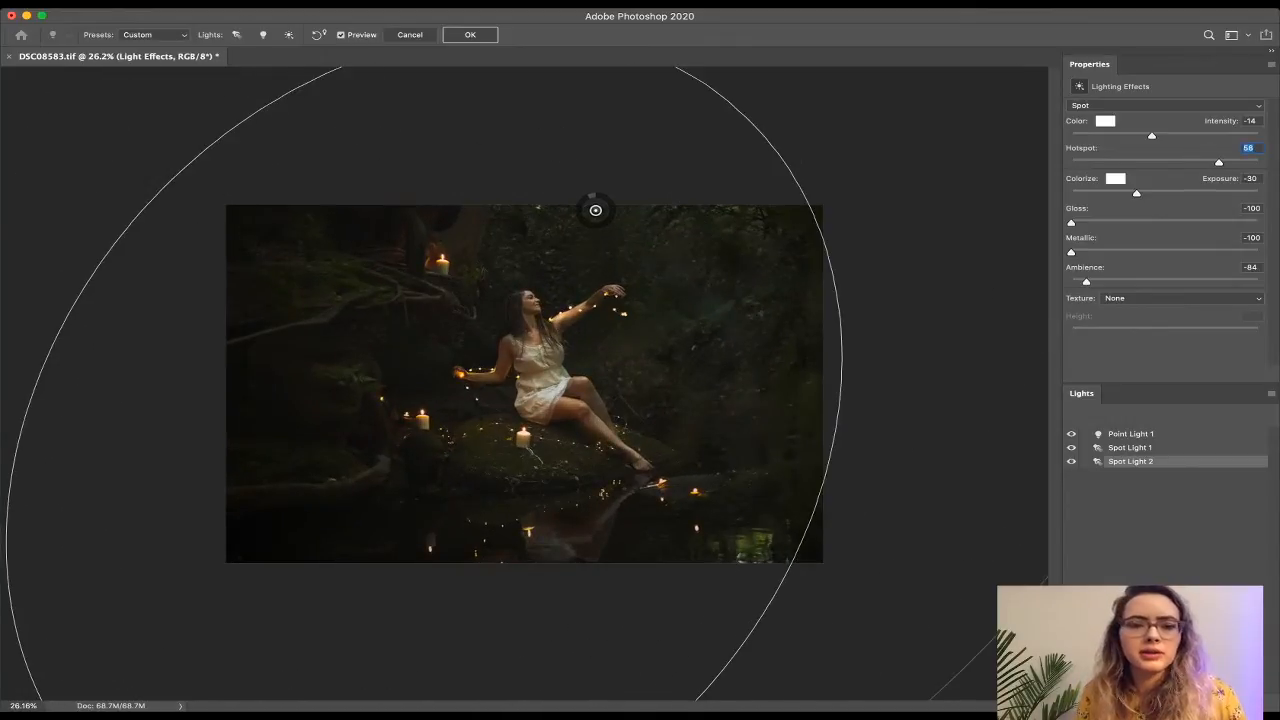
{"action": "key", "text": "Down"}
{"action": "key", "text": "Down"}
{"action": "key", "text": "Down"}
{"action": "key", "text": "Down"}
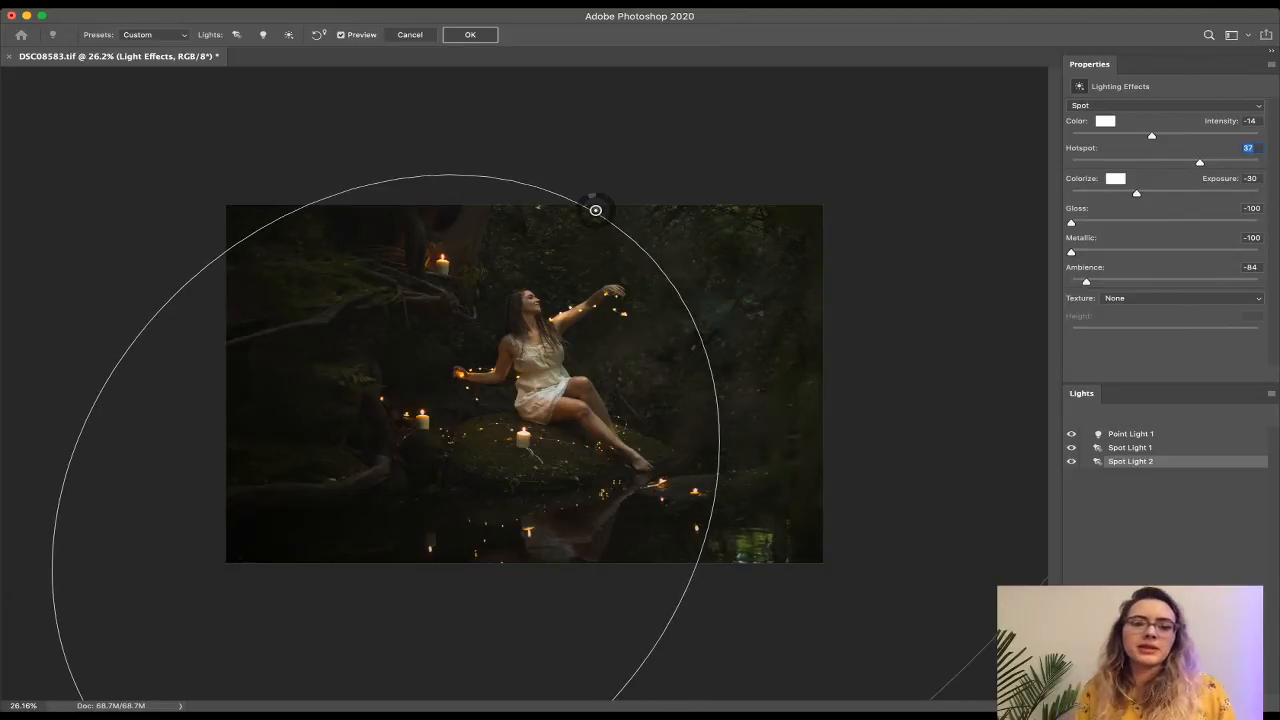
{"action": "left_click_drag", "start_coordinate": [595, 210], "coordinate": [628, 200]}
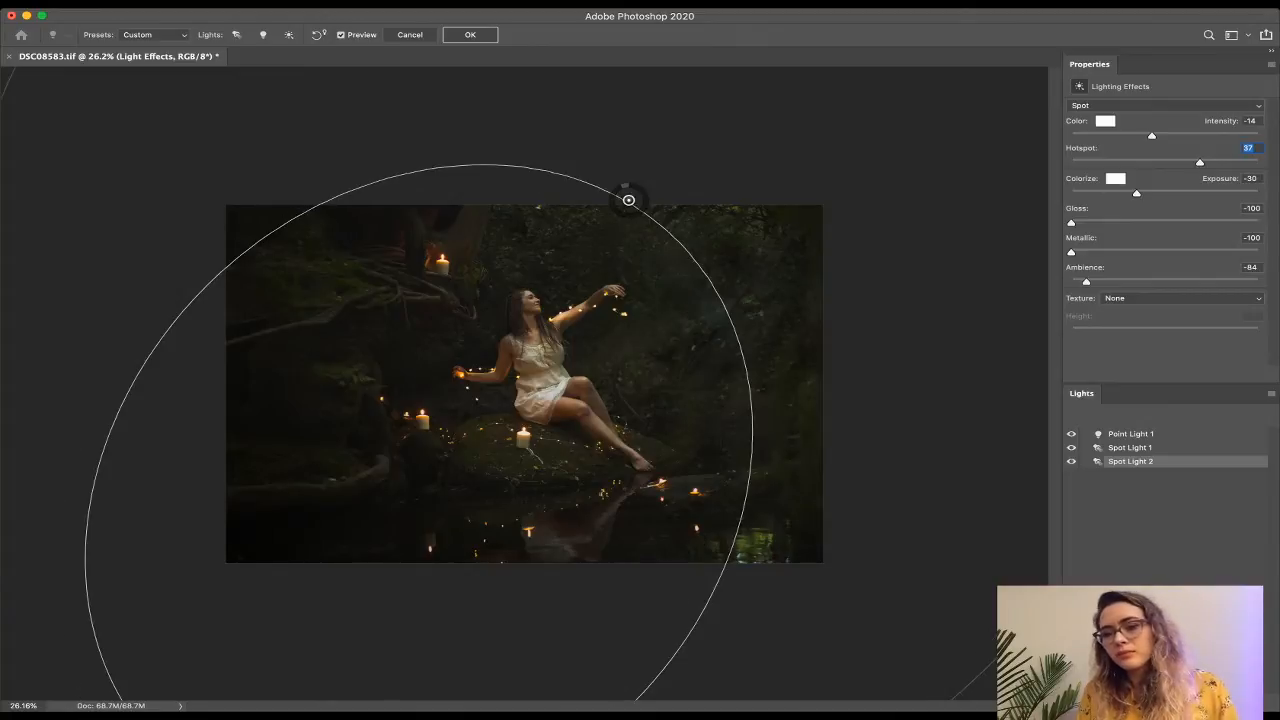
{"action": "left_click", "coordinate": [467, 349]}
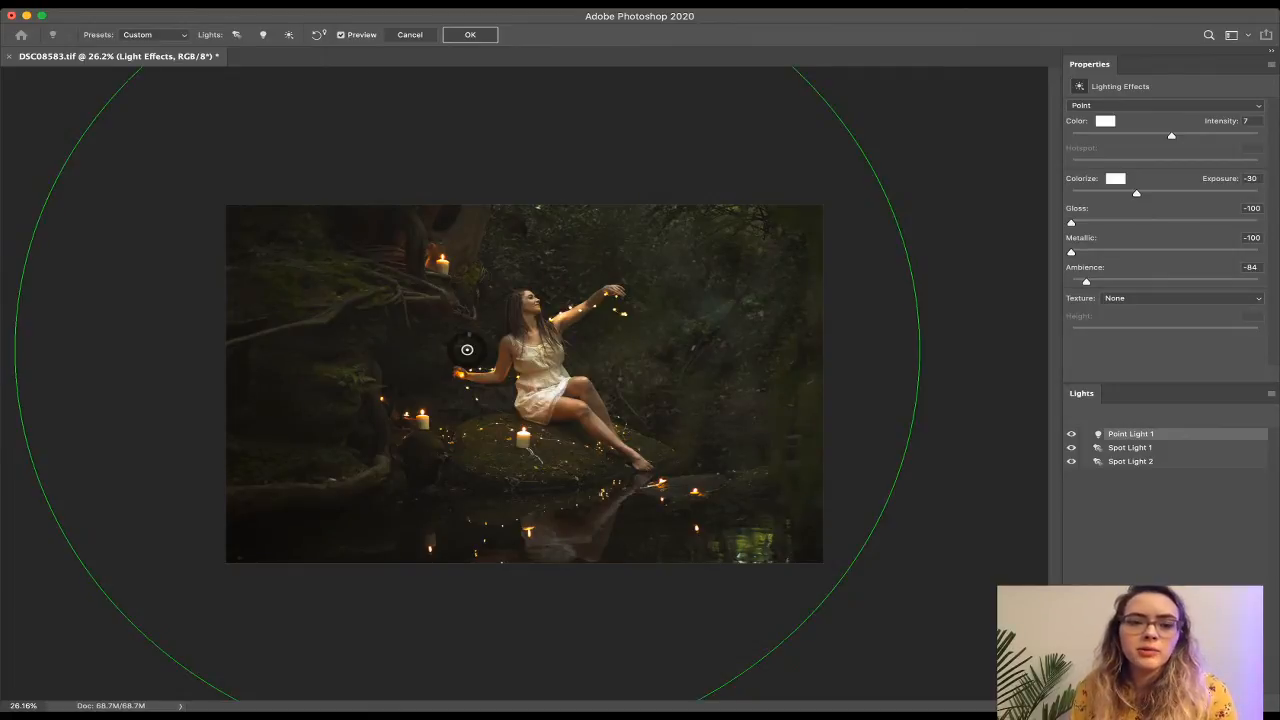
Set Point Light 1 to Intensity 8, Ambience -95 and Exposure -31.
{"action": "scroll", "coordinate": [524, 384], "scroll_direction": "up", "scroll_amount": 4}
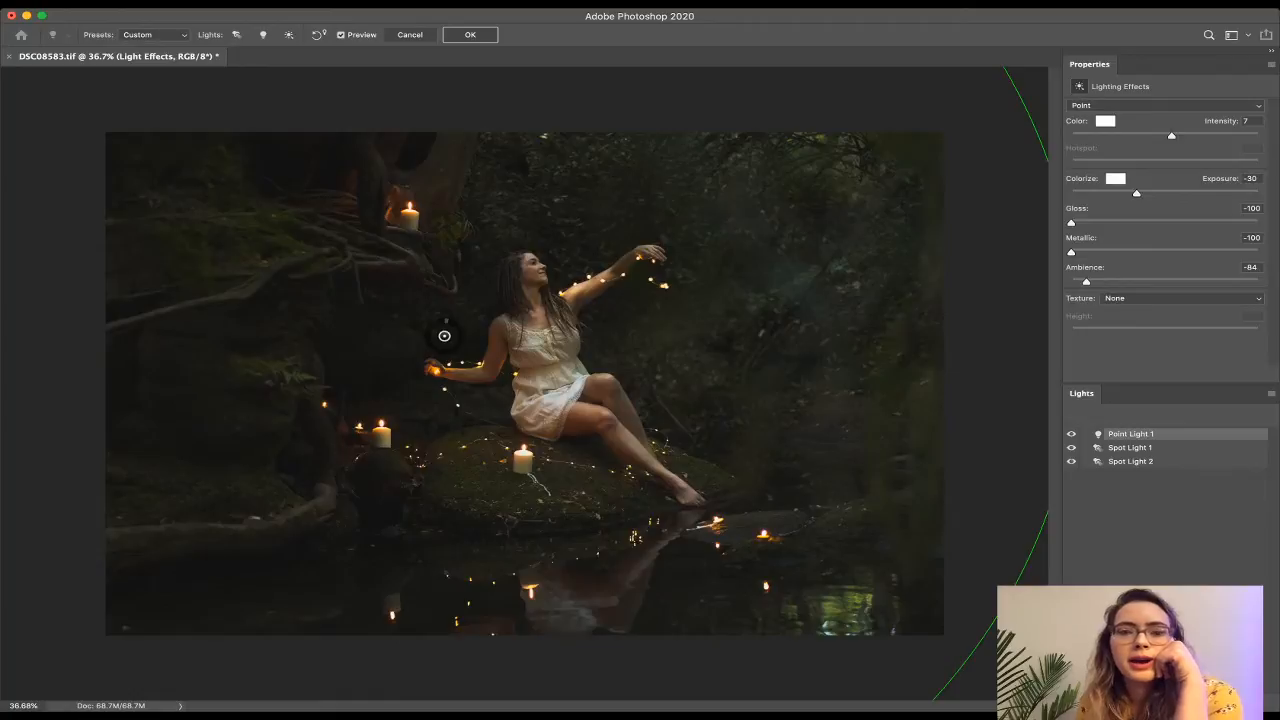
{"action": "left_click_drag", "start_coordinate": [1172, 136], "coordinate": [1176, 136]}
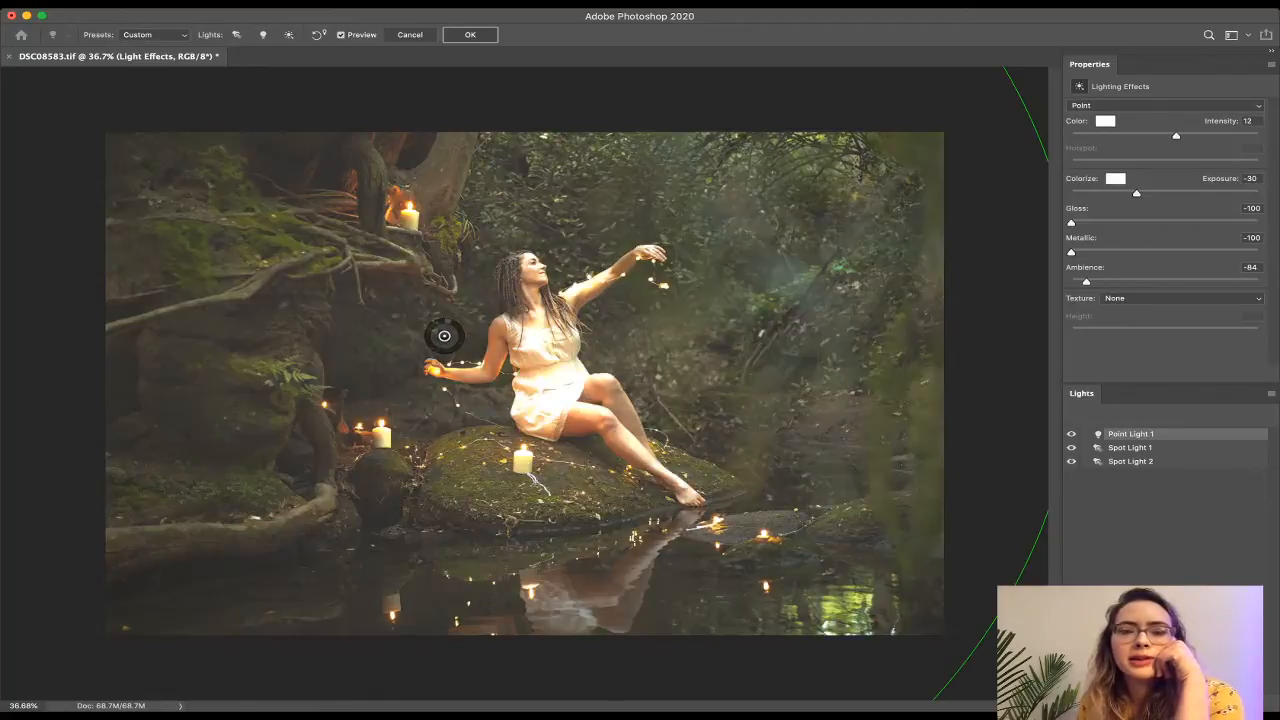
{"action": "left_click_drag", "start_coordinate": [1176, 136], "coordinate": [1172, 136]}
{"action": "left_click_drag", "start_coordinate": [1086, 281], "coordinate": [1076, 281]}
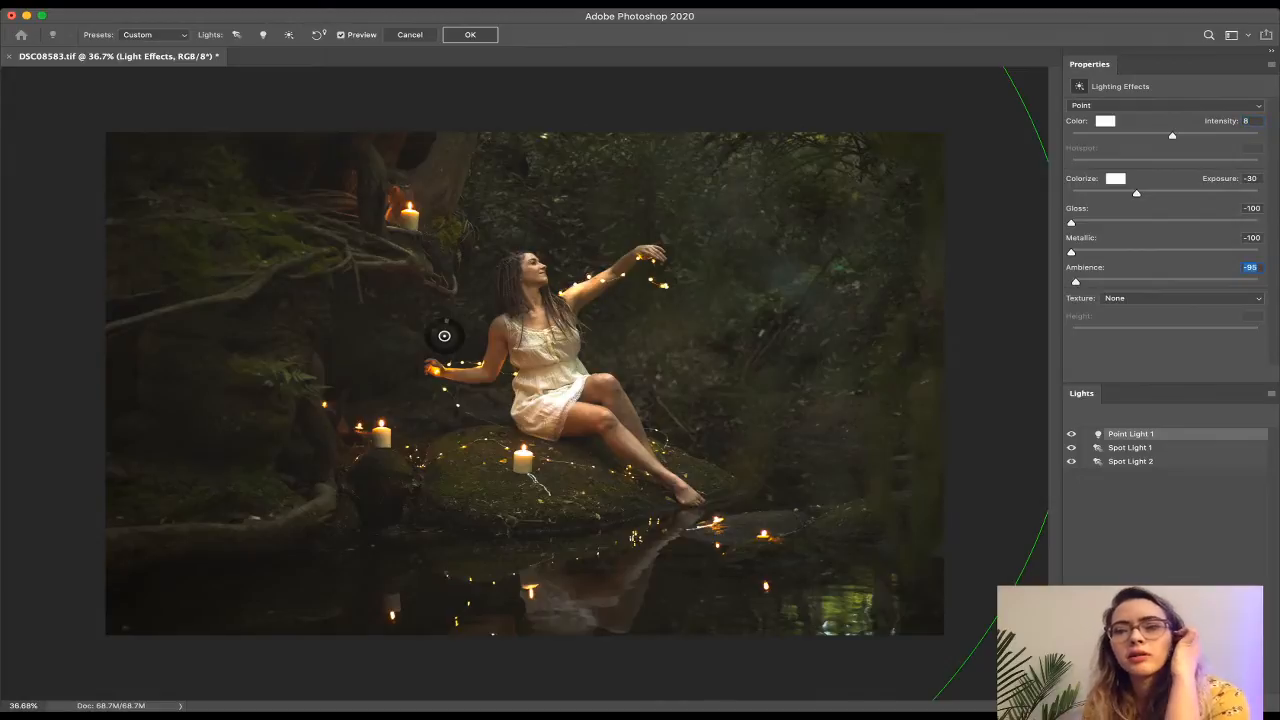
{"action": "left_click_drag", "start_coordinate": [1136, 192], "coordinate": [1135, 192]}
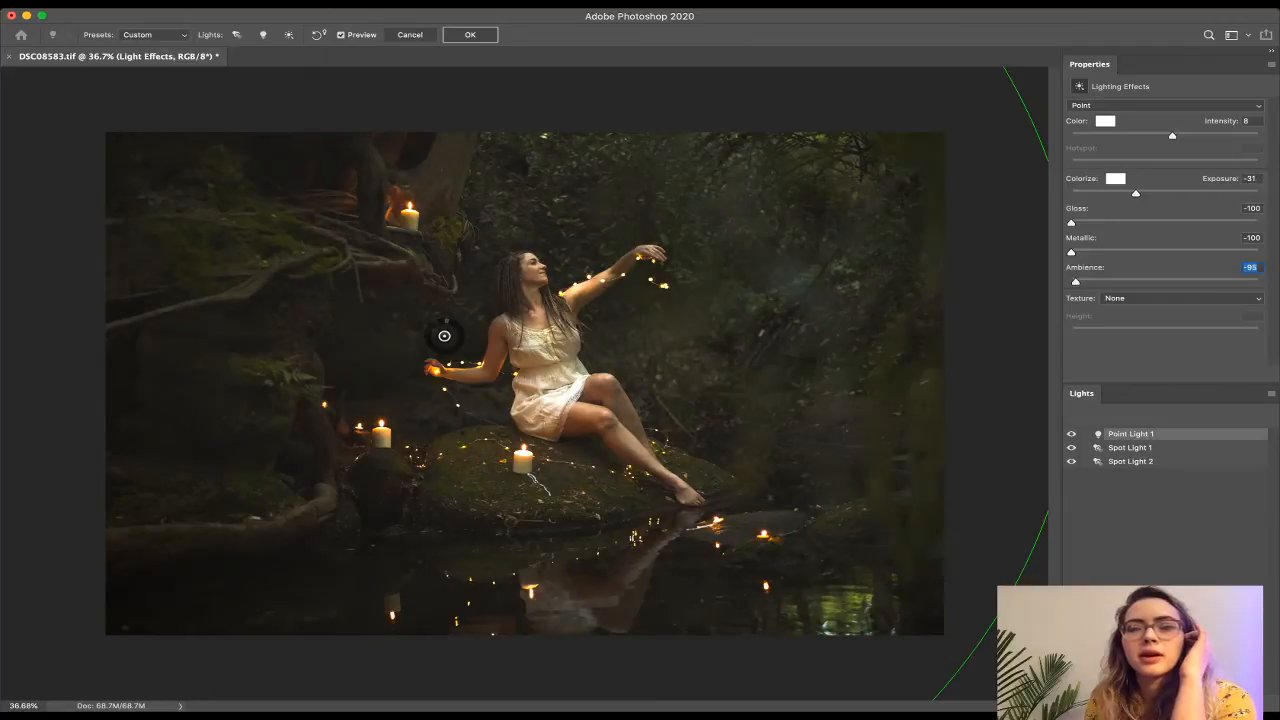
{"action": "left_click_drag", "start_coordinate": [1172, 135], "coordinate": [1173, 135]}
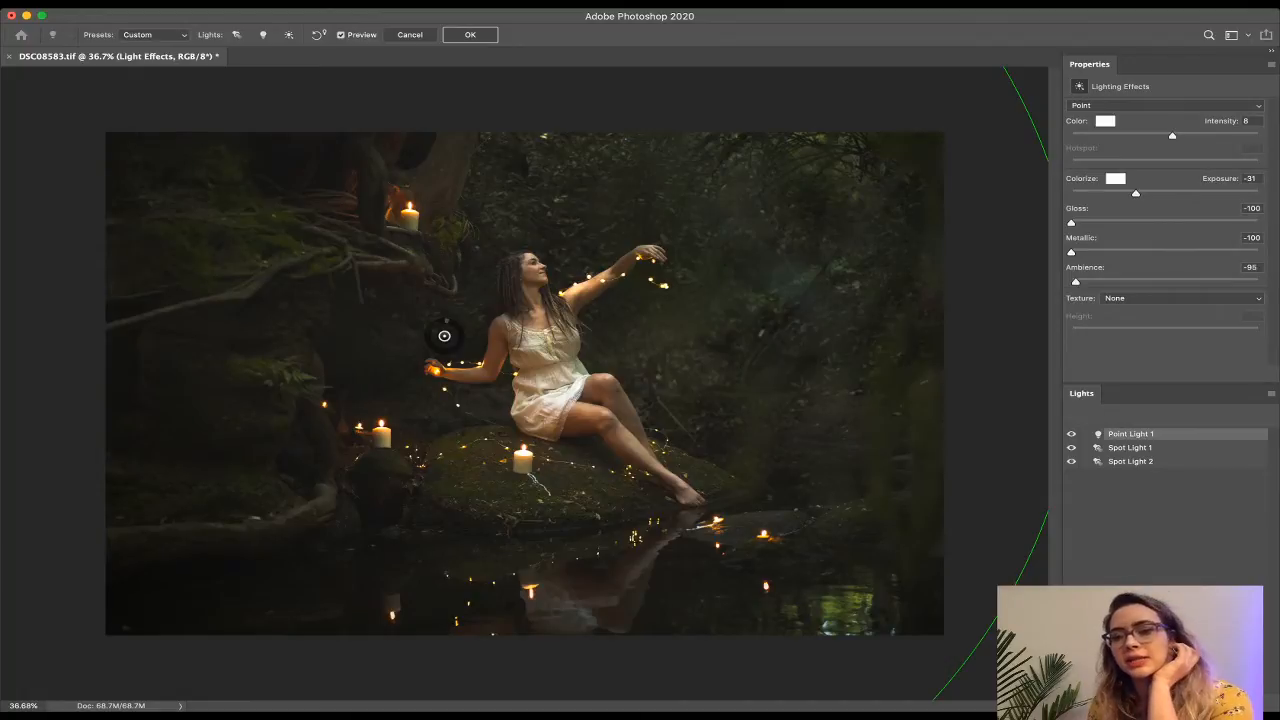
{"action": "left_click", "coordinate": [1130, 448]}
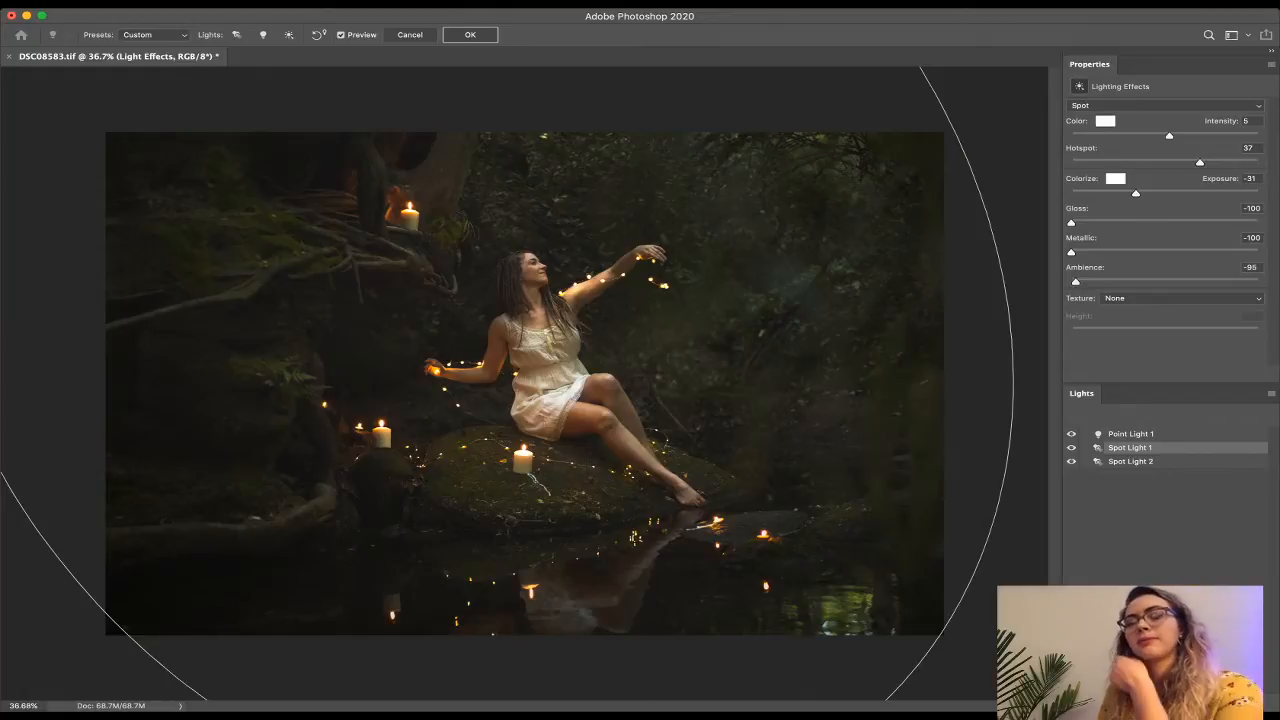
Give Spot Light 1 a warm beige colour with Intensity 19, Exposure -33 and Ambience -82.
{"action": "key", "text": "Return"}
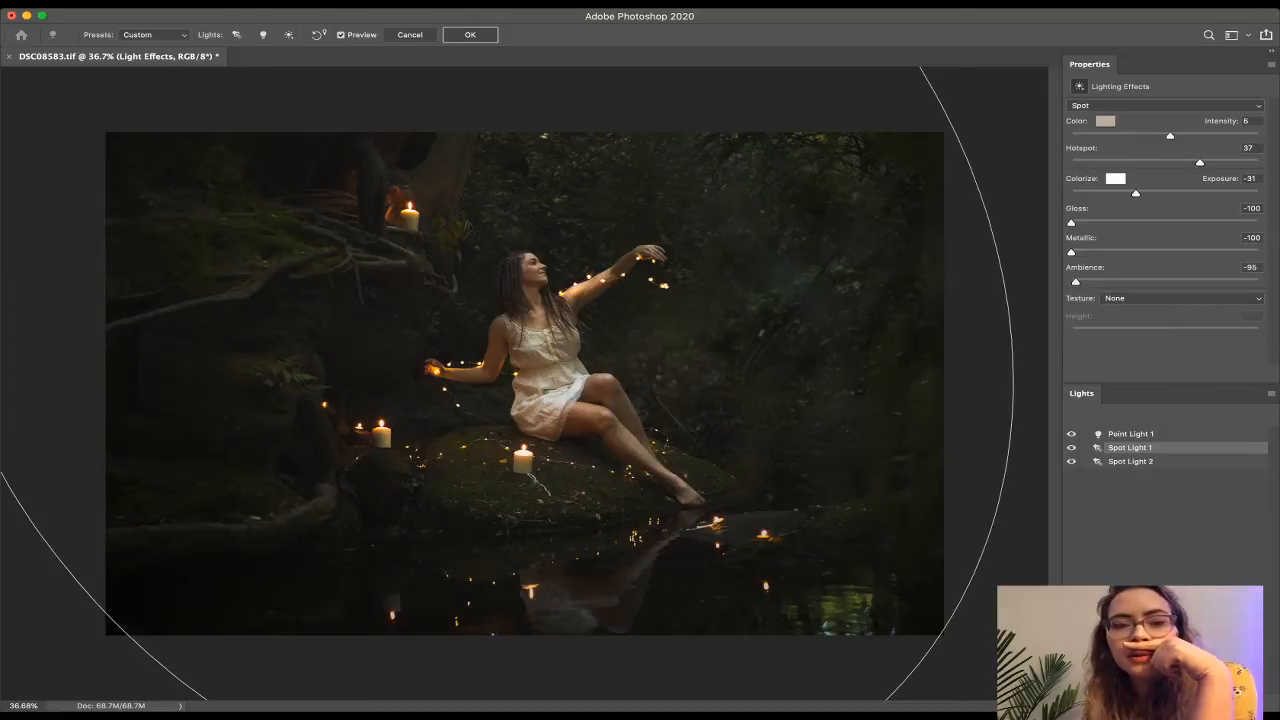
{"action": "left_click_drag", "start_coordinate": [1170, 136], "coordinate": [1182, 136]}
{"action": "mouse_move", "coordinate": [1136, 193]}
{"action": "left_mouse_down"}
{"action": "mouse_move", "coordinate": [1155, 193]}
{"action": "mouse_move", "coordinate": [1135, 193]}
{"action": "left_mouse_up"}
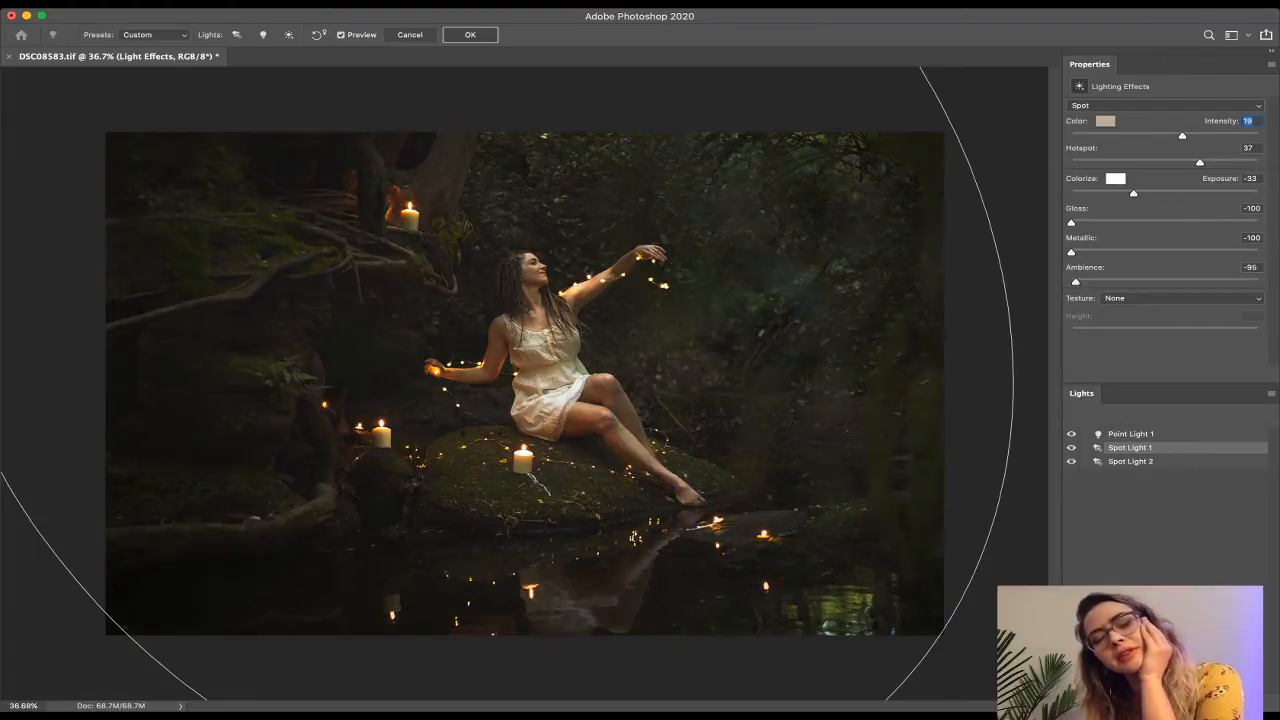
{"action": "left_click_drag", "start_coordinate": [1133, 193], "coordinate": [1133, 193]}
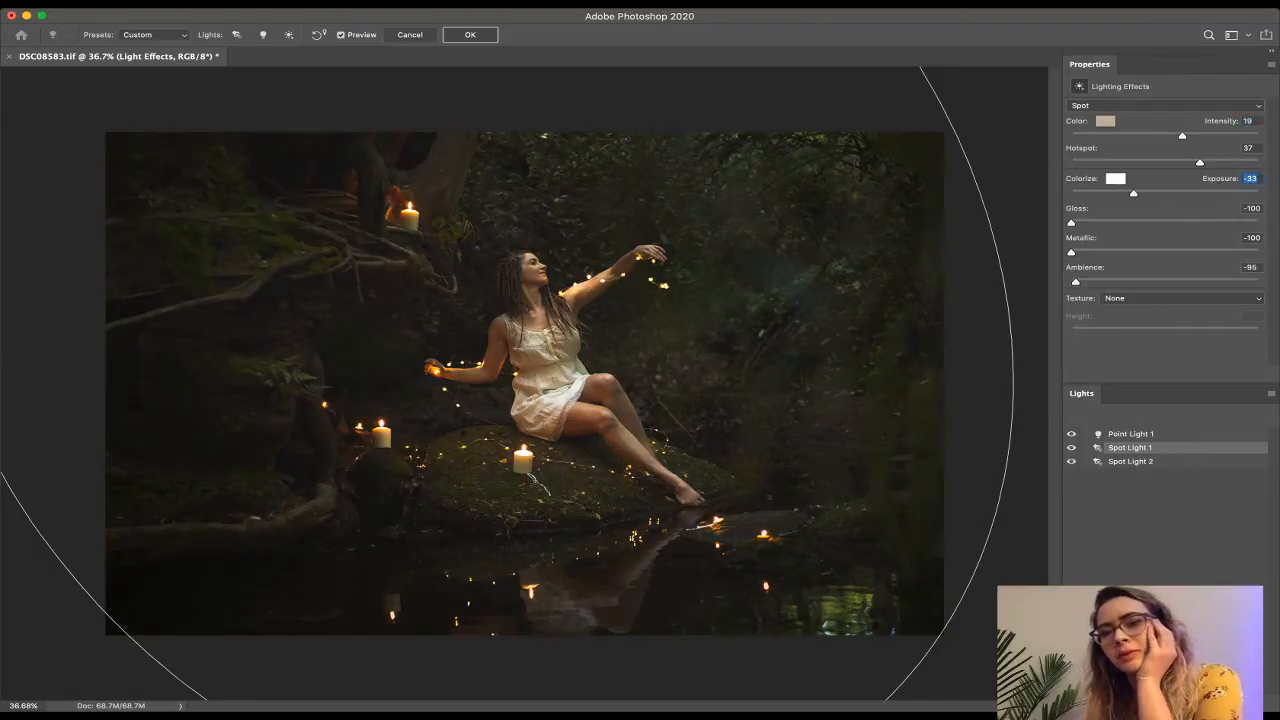
{"action": "left_click_drag", "start_coordinate": [1076, 282], "coordinate": [1088, 282]}
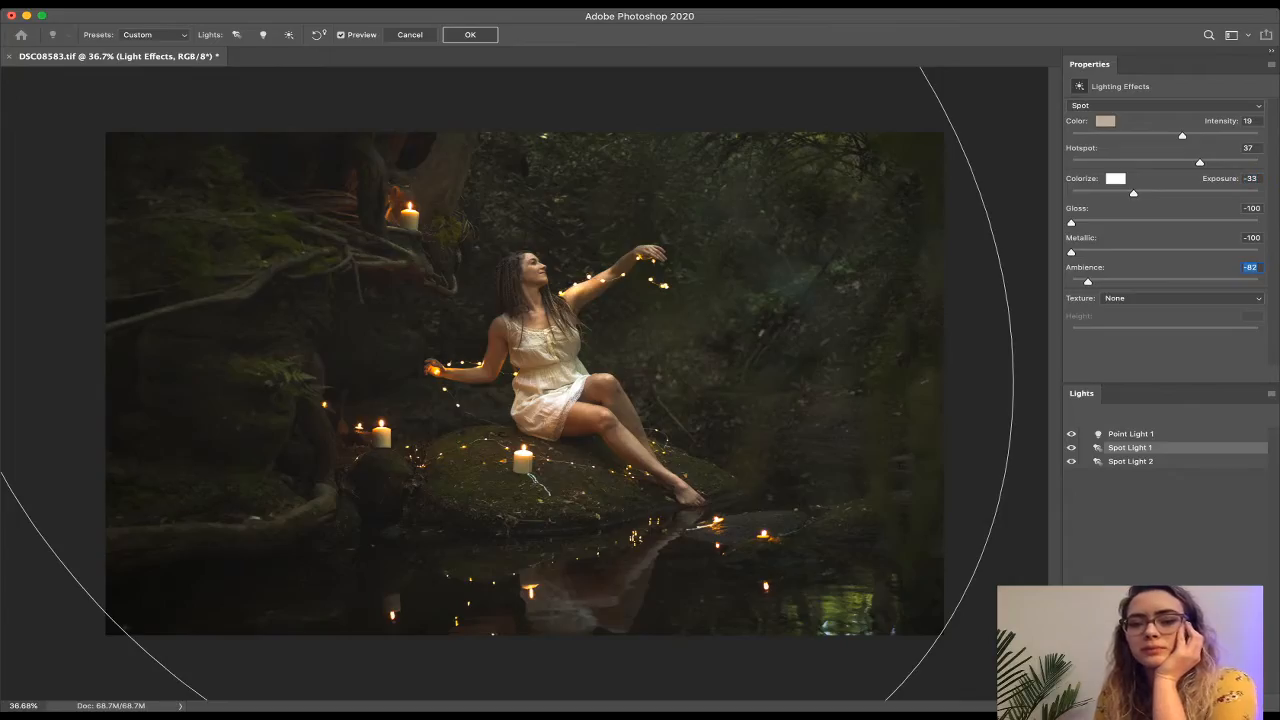
{"action": "left_click", "coordinate": [670, 126]}
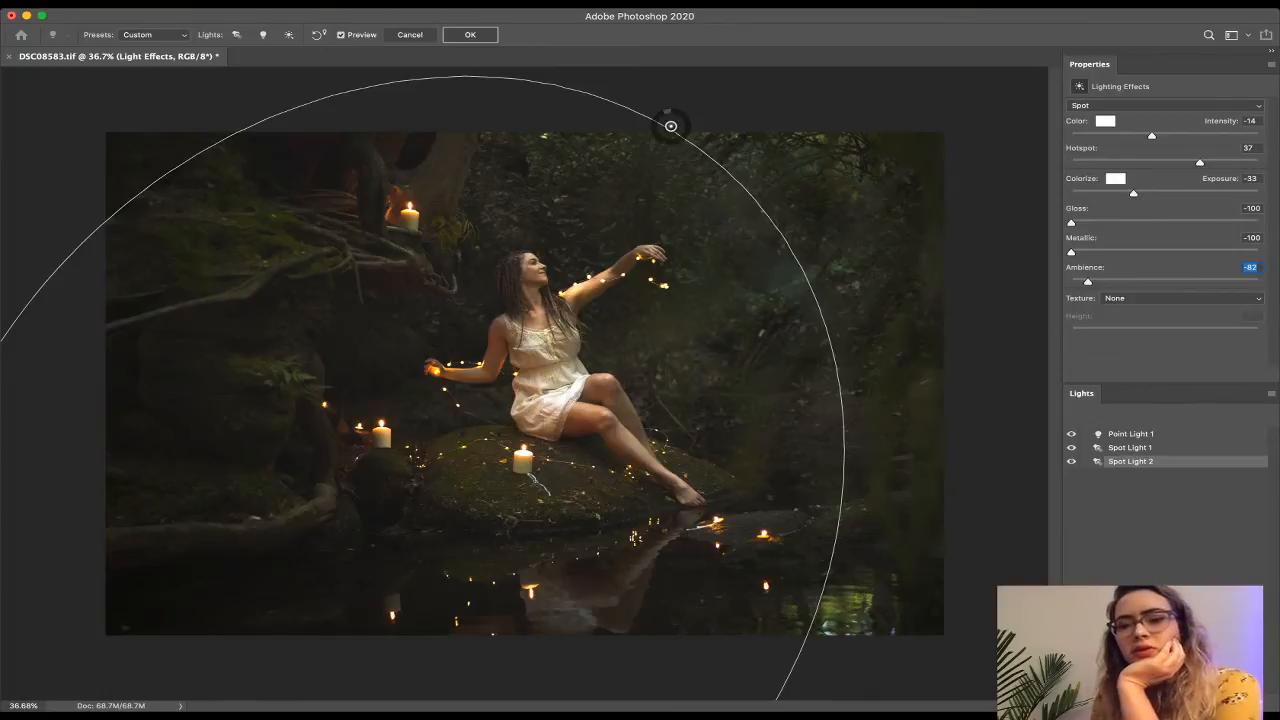
Tune Spot Light 2 to Intensity -7, Hotspot 14, Exposure -39 and Ambience -90.
{"action": "scroll", "coordinate": [524, 383], "scroll_direction": "down", "scroll_amount": 7}
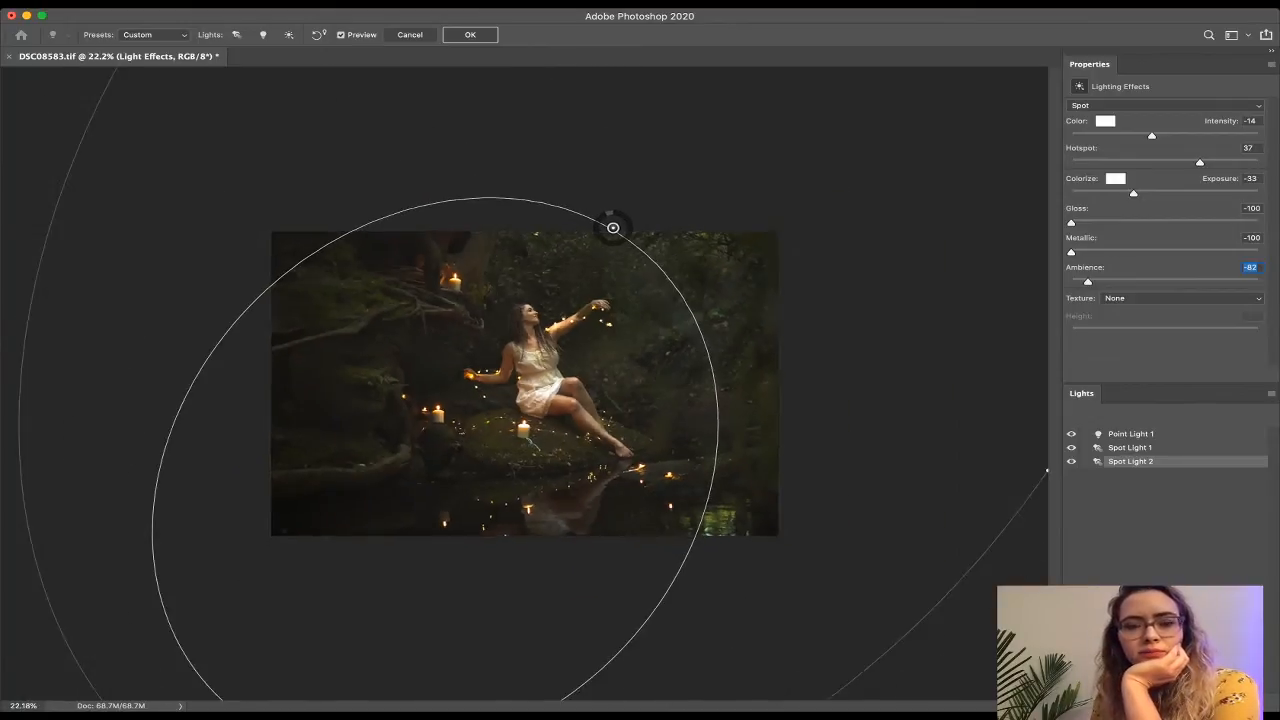
{"action": "scroll", "coordinate": [524, 383], "scroll_direction": "up", "scroll_amount": 8}
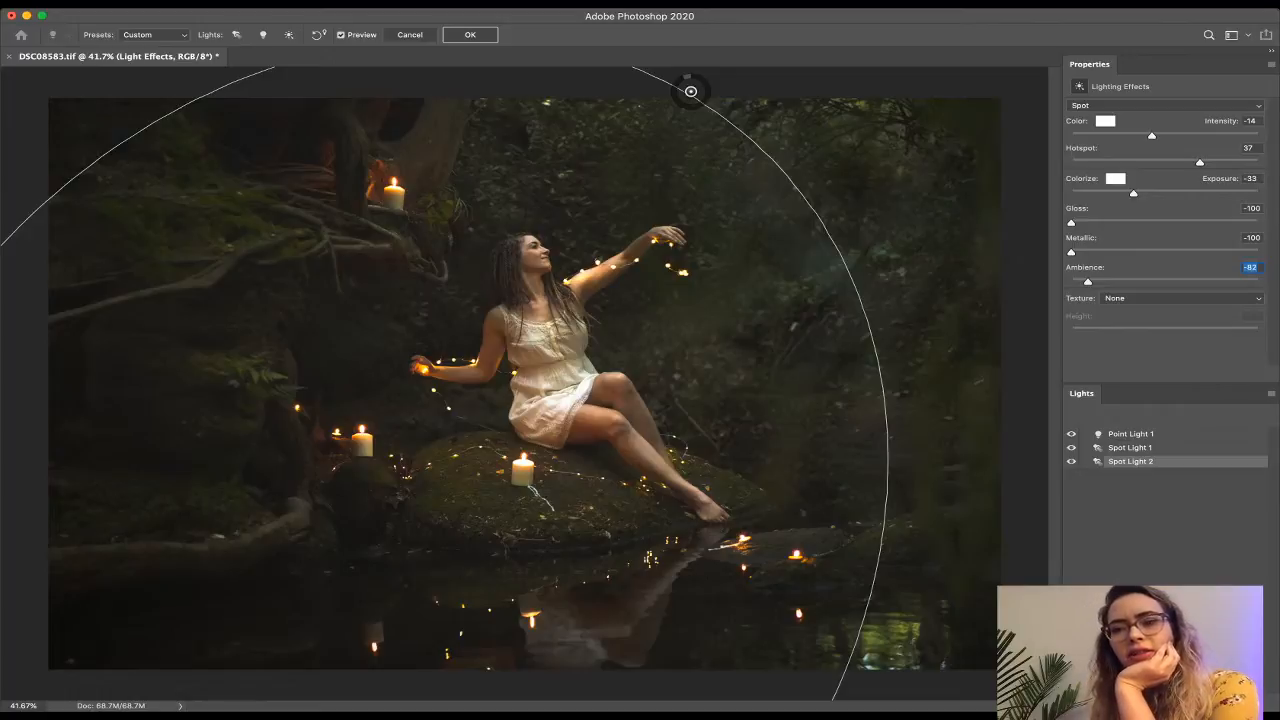
{"action": "left_click_drag", "start_coordinate": [1088, 282], "coordinate": [1088, 282]}
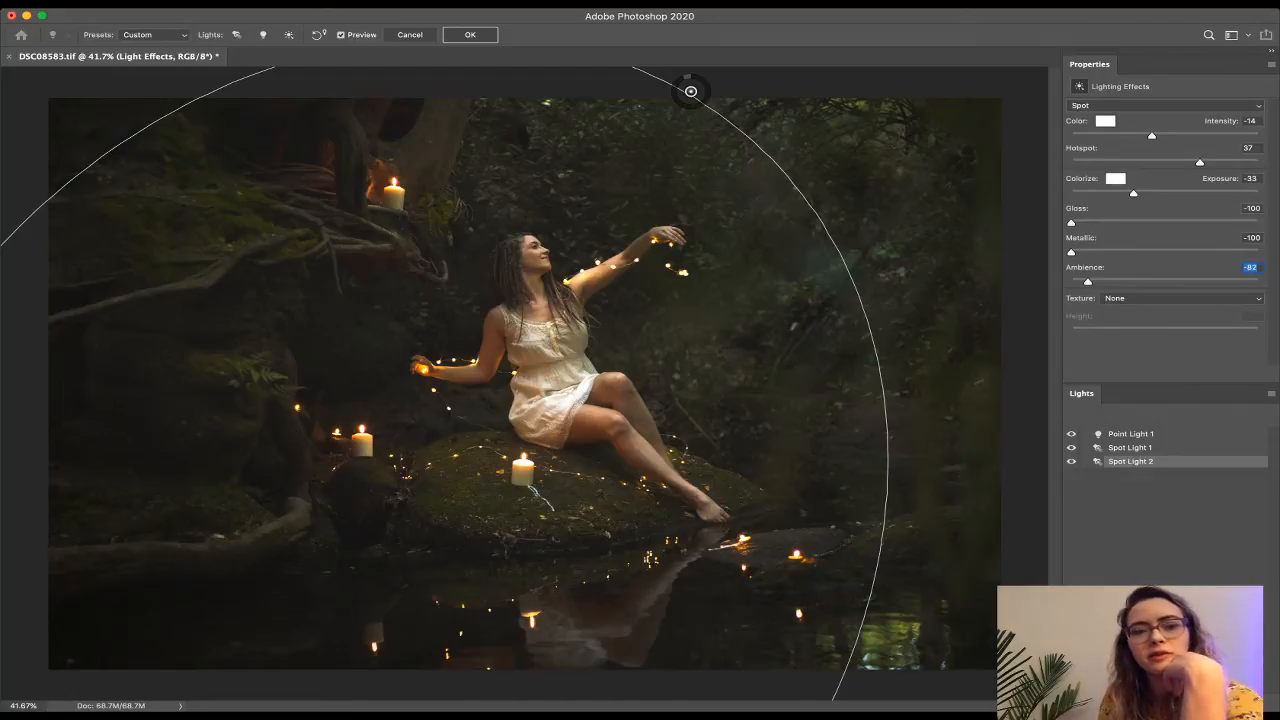
{"action": "left_click_drag", "start_coordinate": [1133, 193], "coordinate": [1128, 193]}
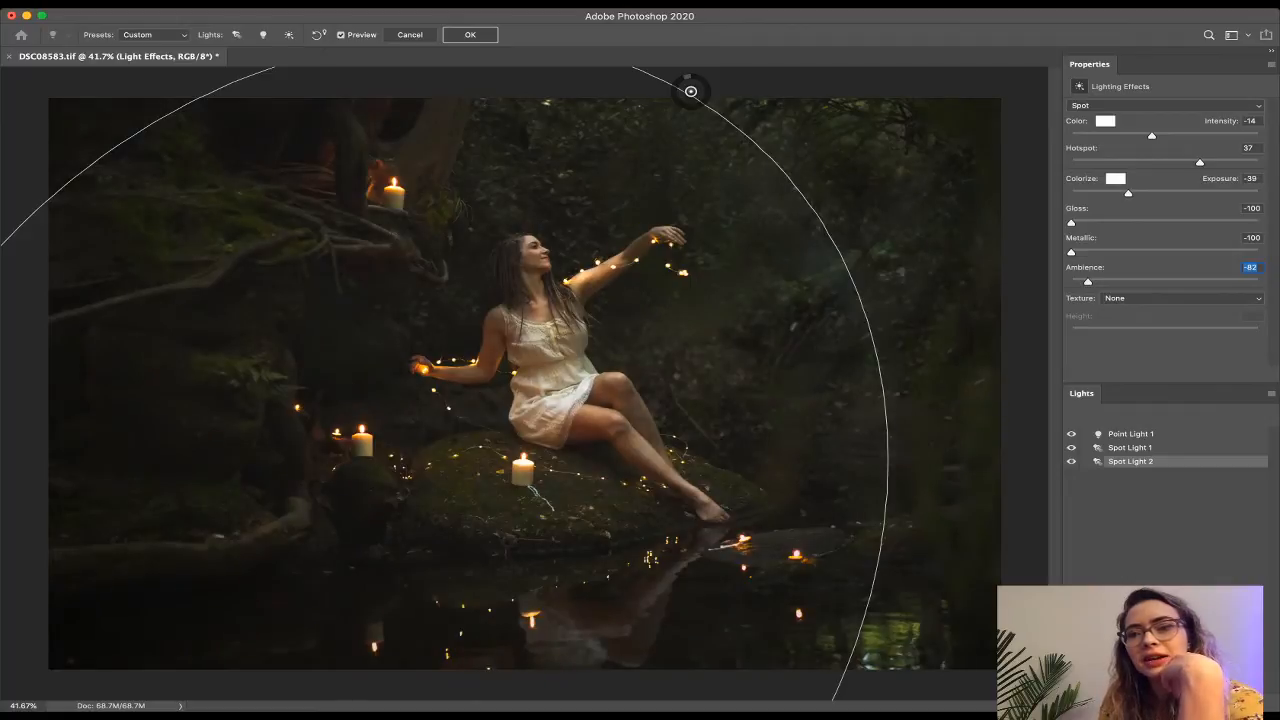
{"action": "left_click_drag", "start_coordinate": [1152, 136], "coordinate": [1178, 163]}
{"action": "left_click_drag", "start_coordinate": [1088, 282], "coordinate": [1081, 282]}
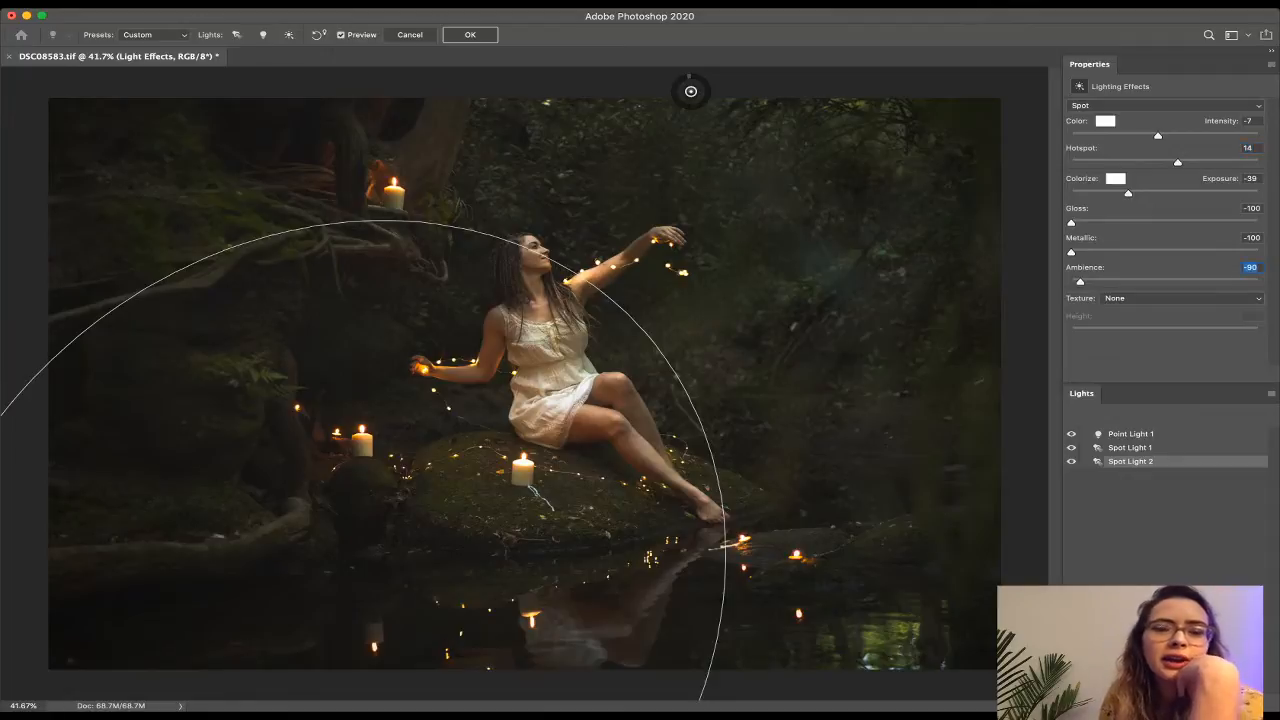
{"action": "key", "text": "super+minus"}
{"action": "key", "text": "super+minus"}
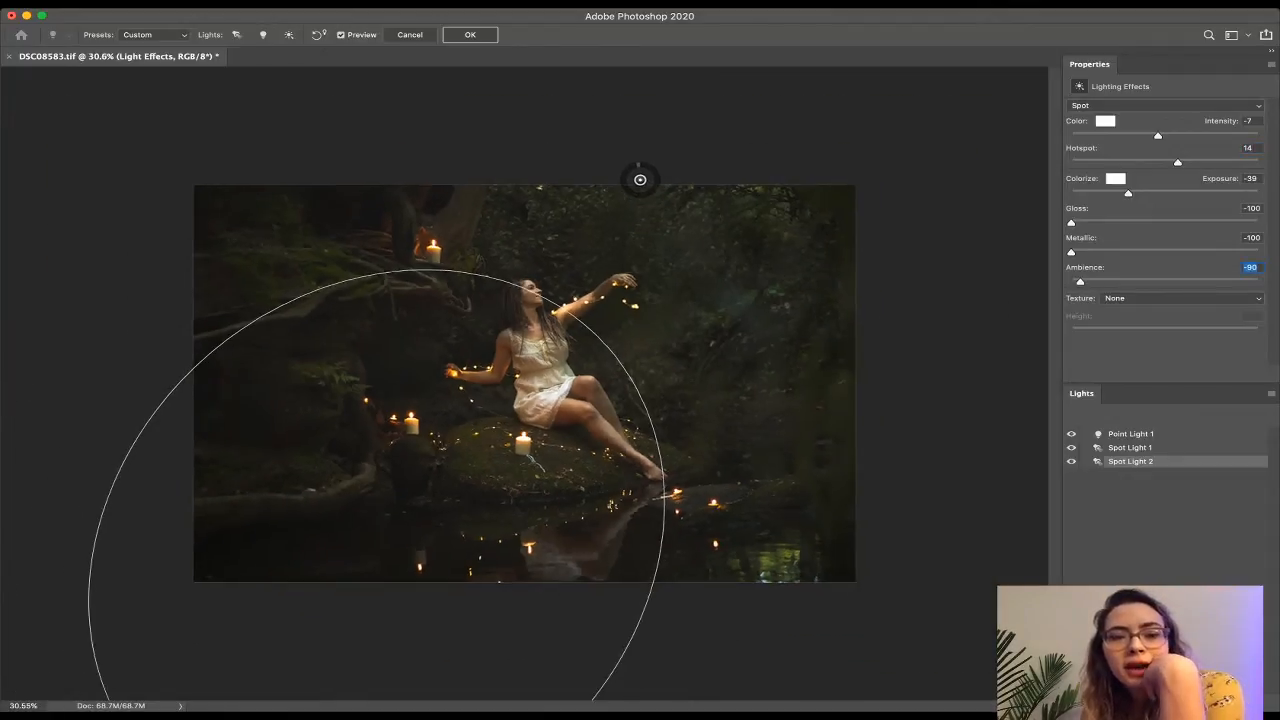
{"action": "key", "text": "super+plus"}
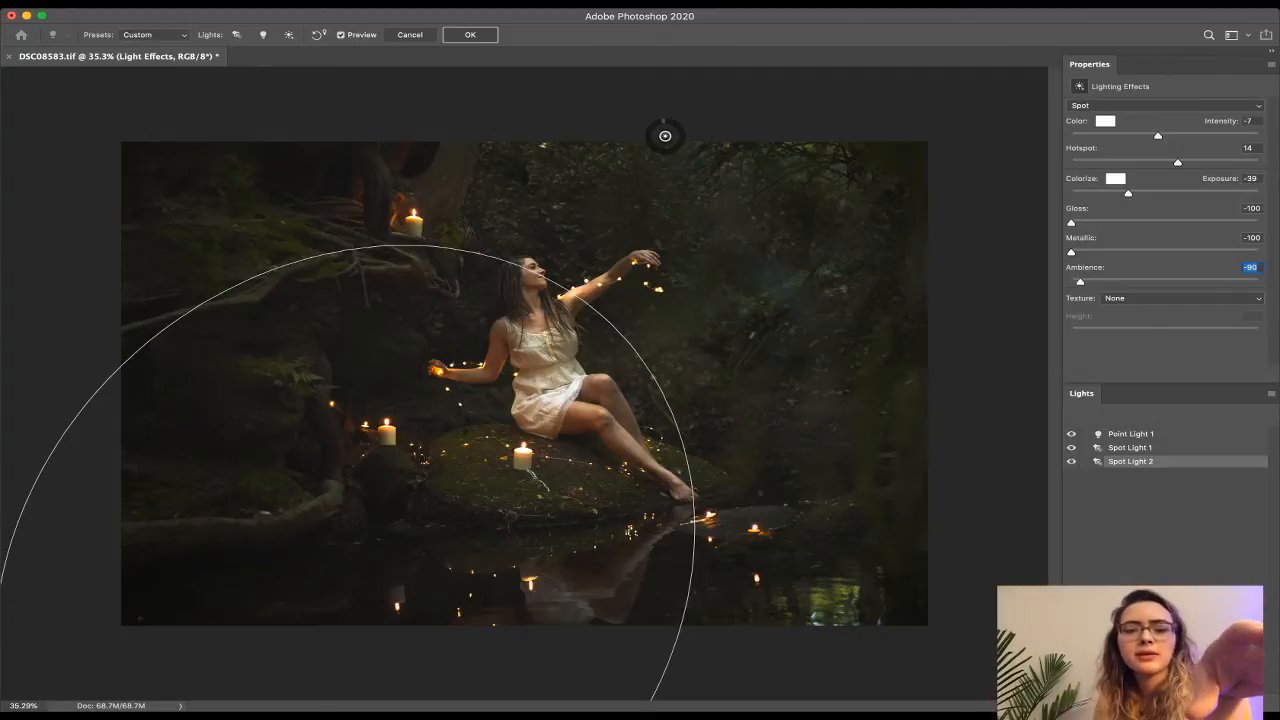
Compare the photo with and without the lighting effect by toggling Preview off and on twice.
{"action": "key", "text": "p"}
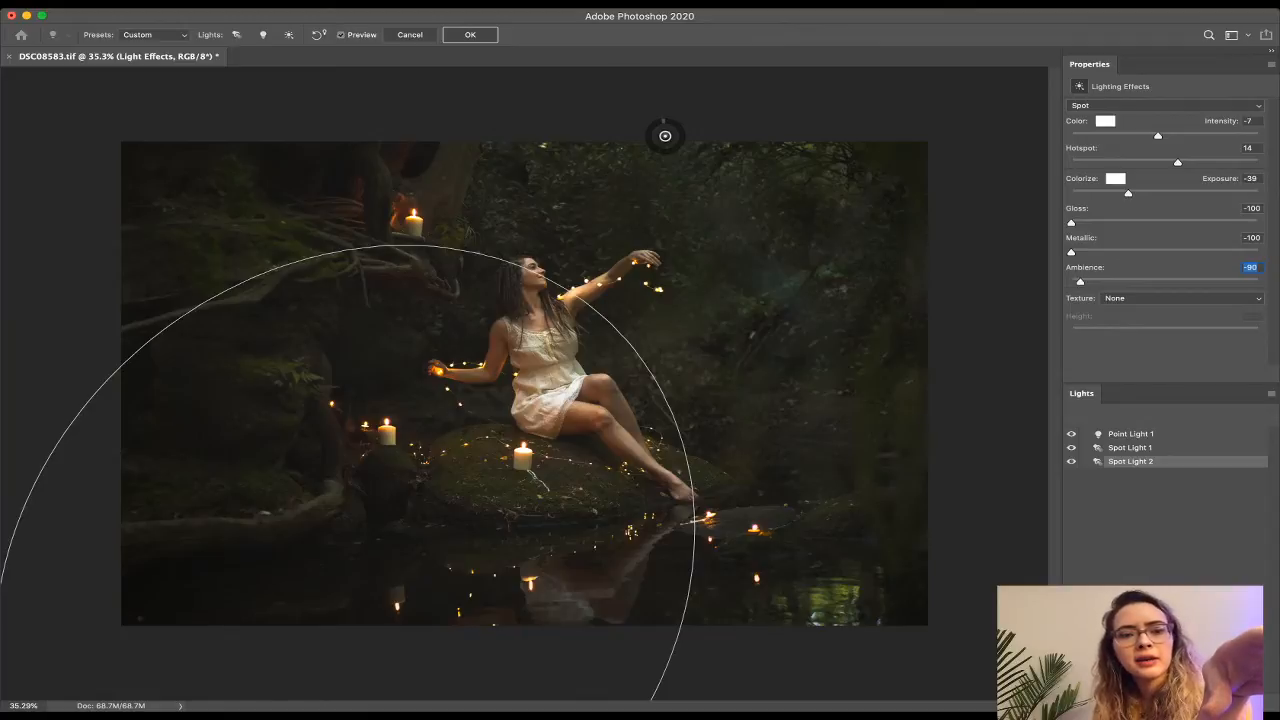
{"action": "key", "text": "p"}
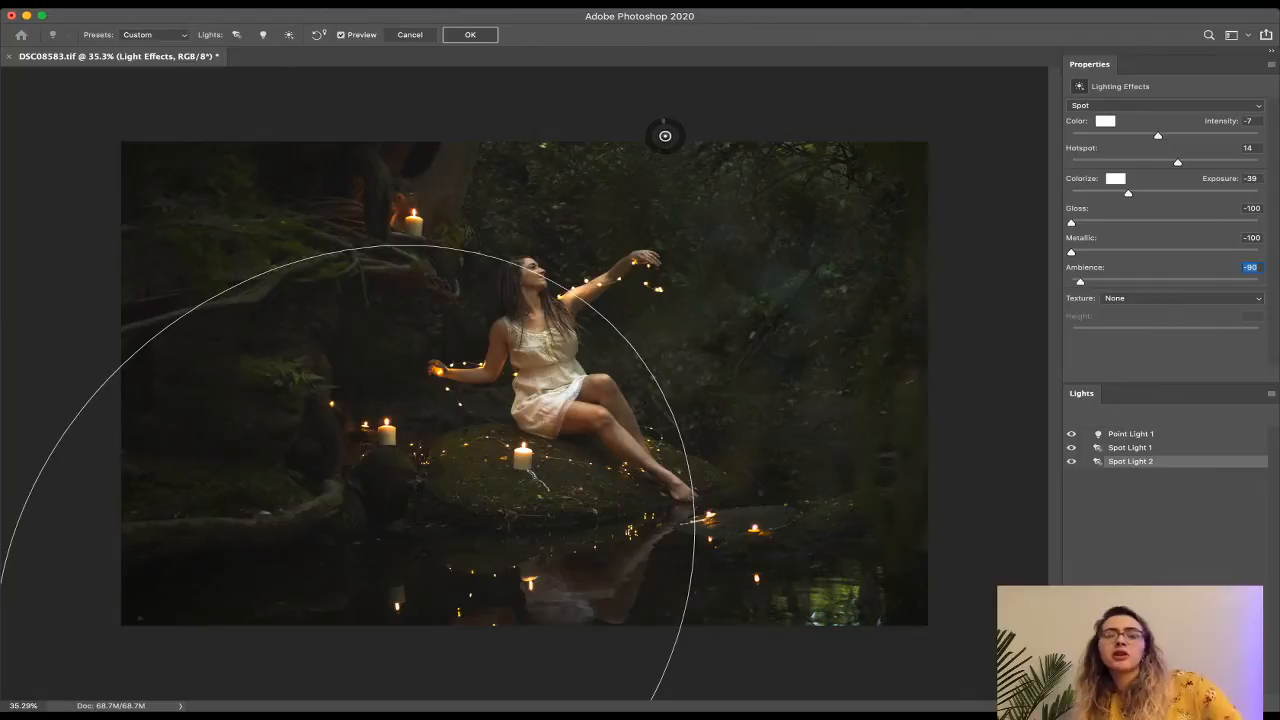
{"action": "key", "text": "p"}
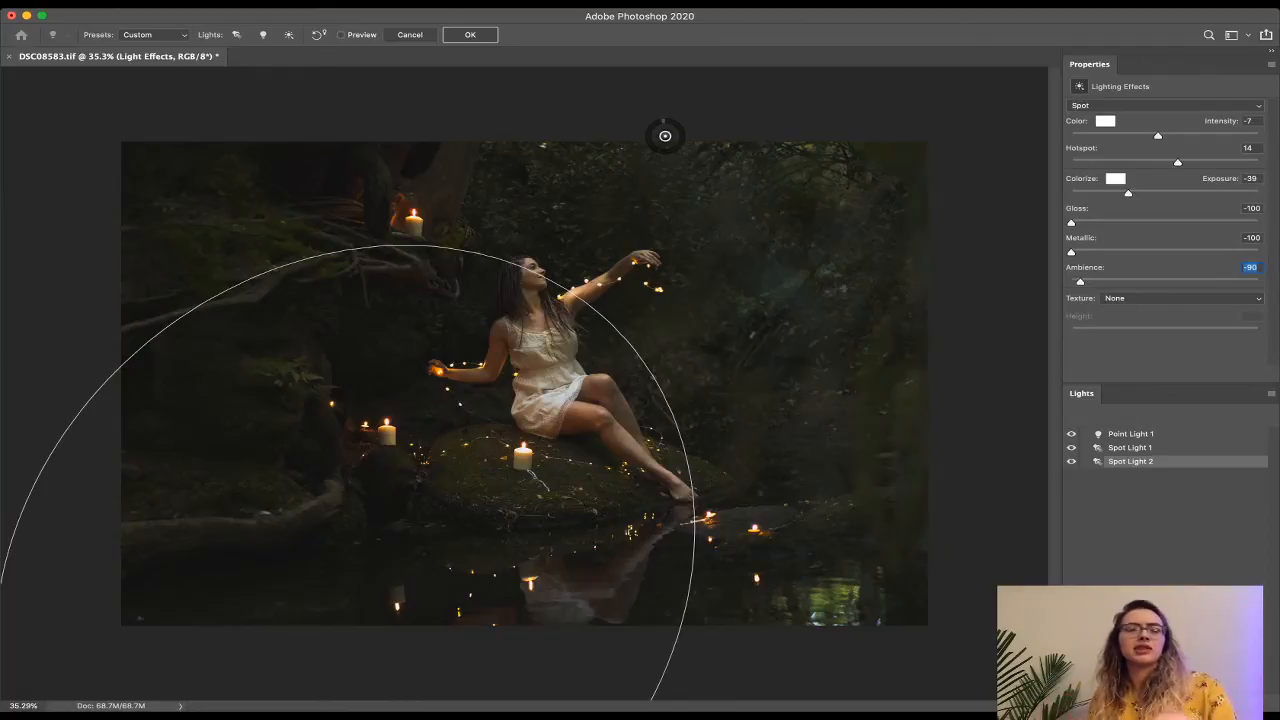
{"action": "key", "text": "p"}
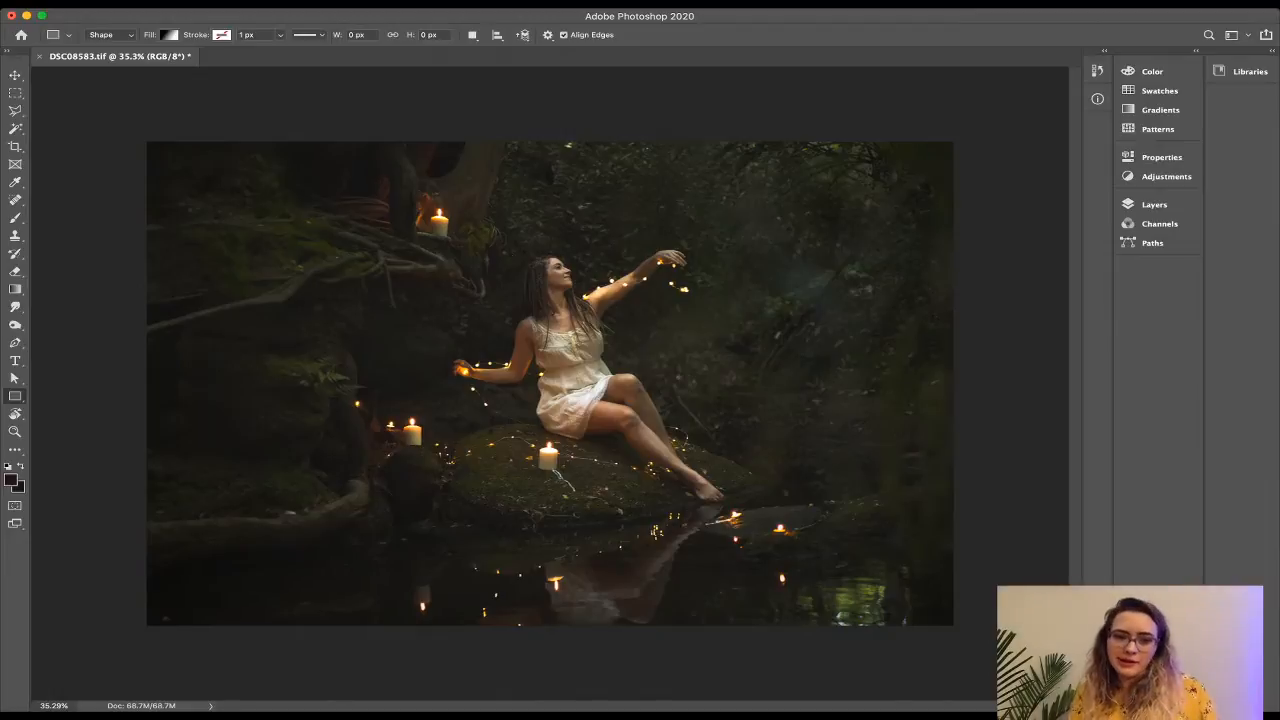
Zoom in on the woman and select the Burn tool set to Shadows at 6% exposure.
{"action": "scroll", "coordinate": [549, 381], "scroll_direction": "up", "scroll_amount": 9}
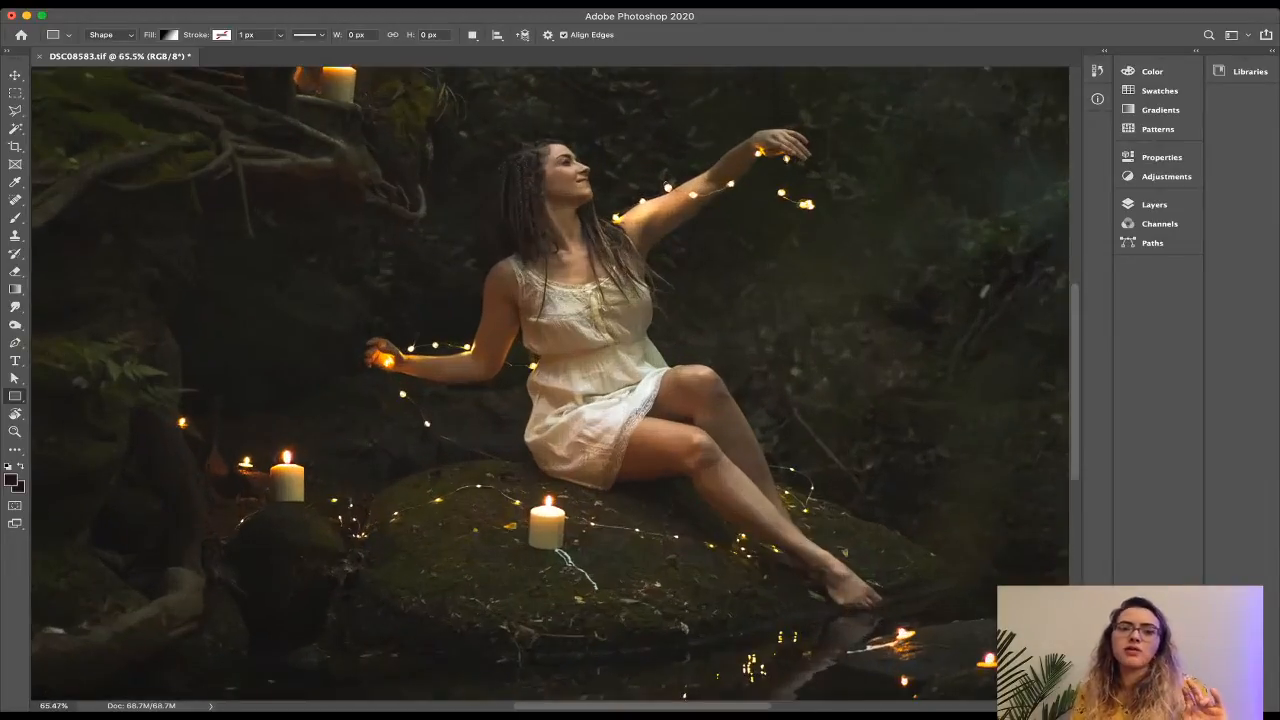
{"action": "scroll", "coordinate": [549, 381], "scroll_direction": "up", "scroll_amount": 1}
{"action": "scroll", "coordinate": [549, 381], "scroll_direction": "up", "scroll_amount": 3}
{"action": "scroll", "coordinate": [549, 381], "scroll_direction": "right", "scroll_amount": 2}
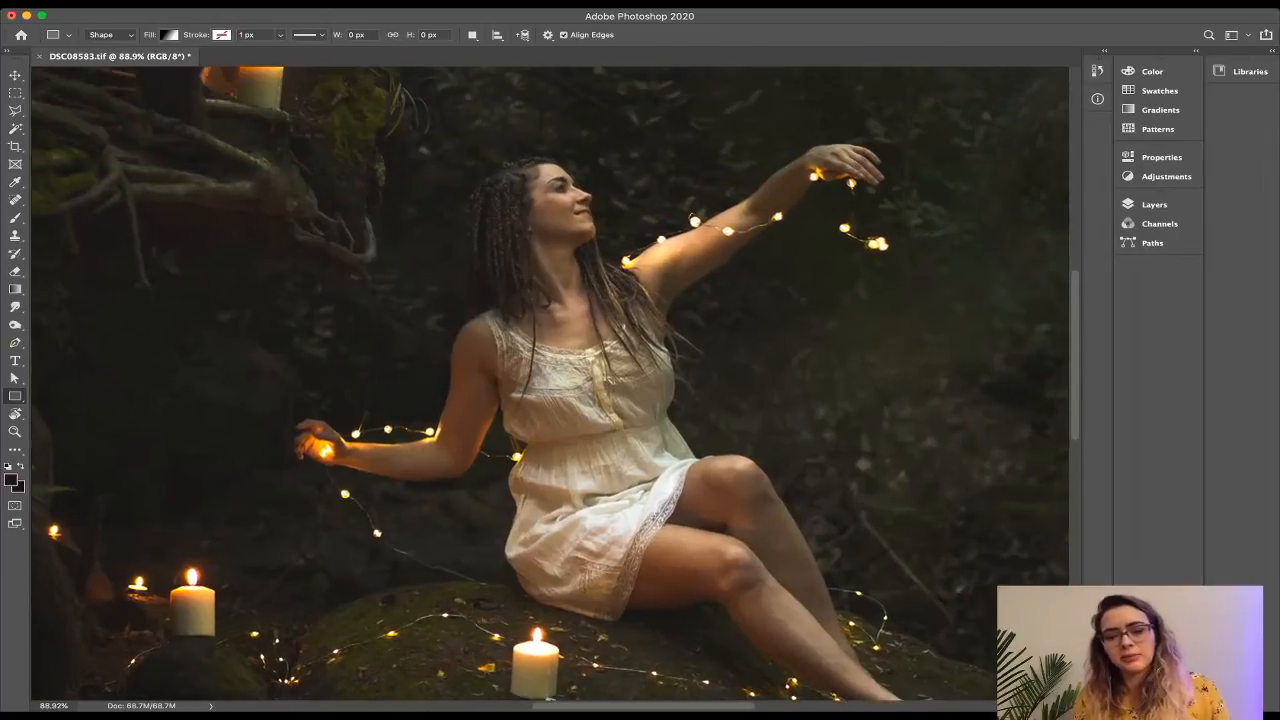
{"action": "key", "text": "o"}
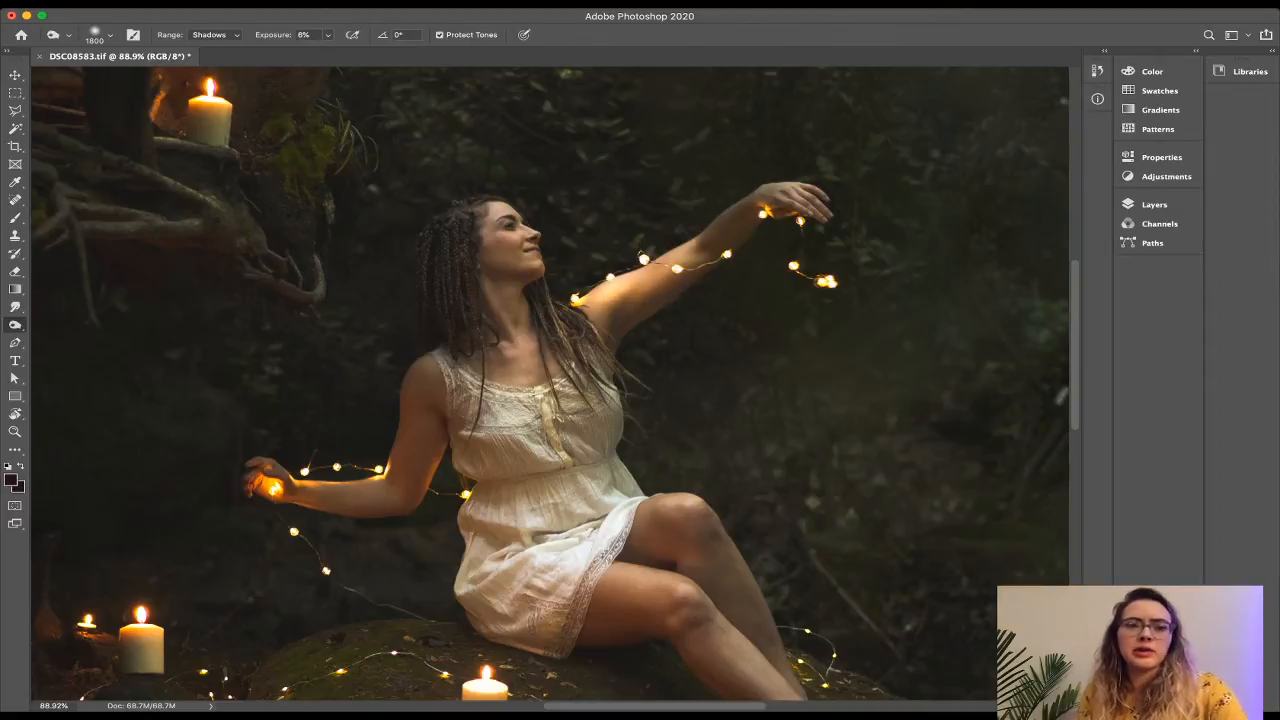
Shrink the Burn brush, then switch to the Dodge tool on Highlights at 14%, size 250.
{"action": "key", "text": "bracketleft"}
{"action": "key", "text": "bracketleft"}
{"action": "key", "text": "bracketleft"}
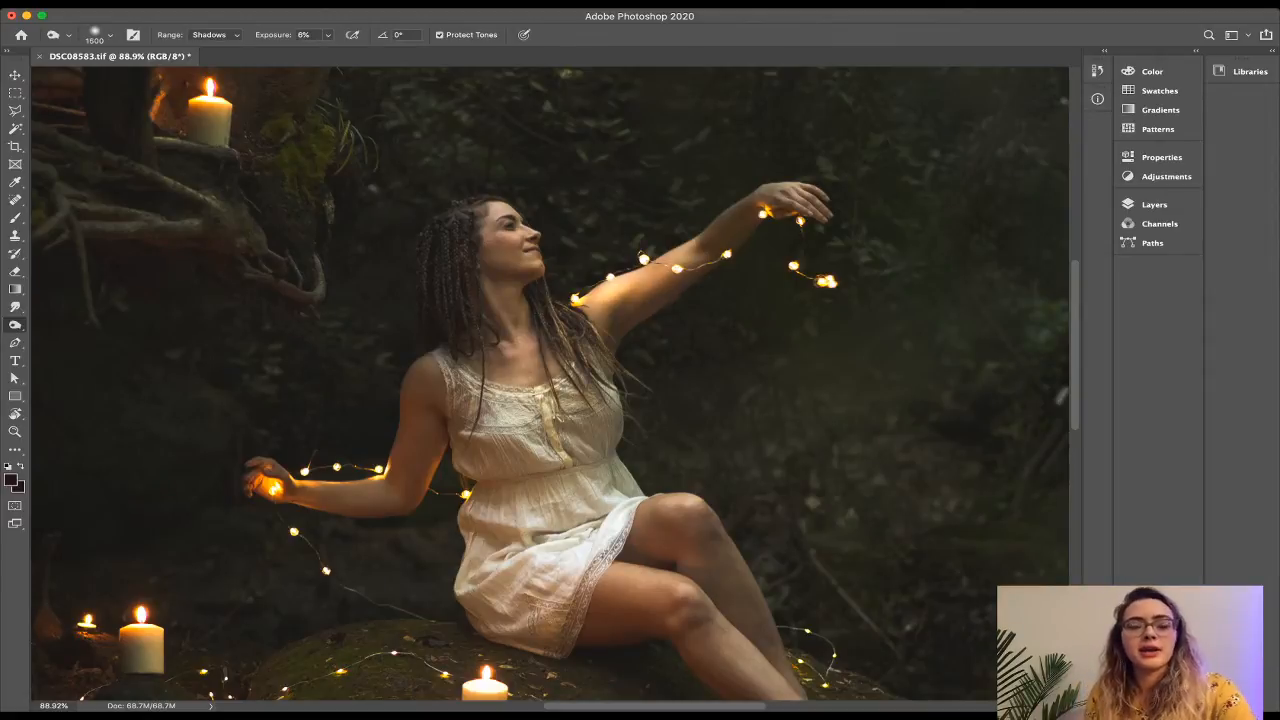
{"action": "key", "text": "bracketleft"}
{"action": "key", "text": "bracketleft"}
{"action": "key", "text": "bracketleft"}
{"action": "key", "text": "bracketleft"}
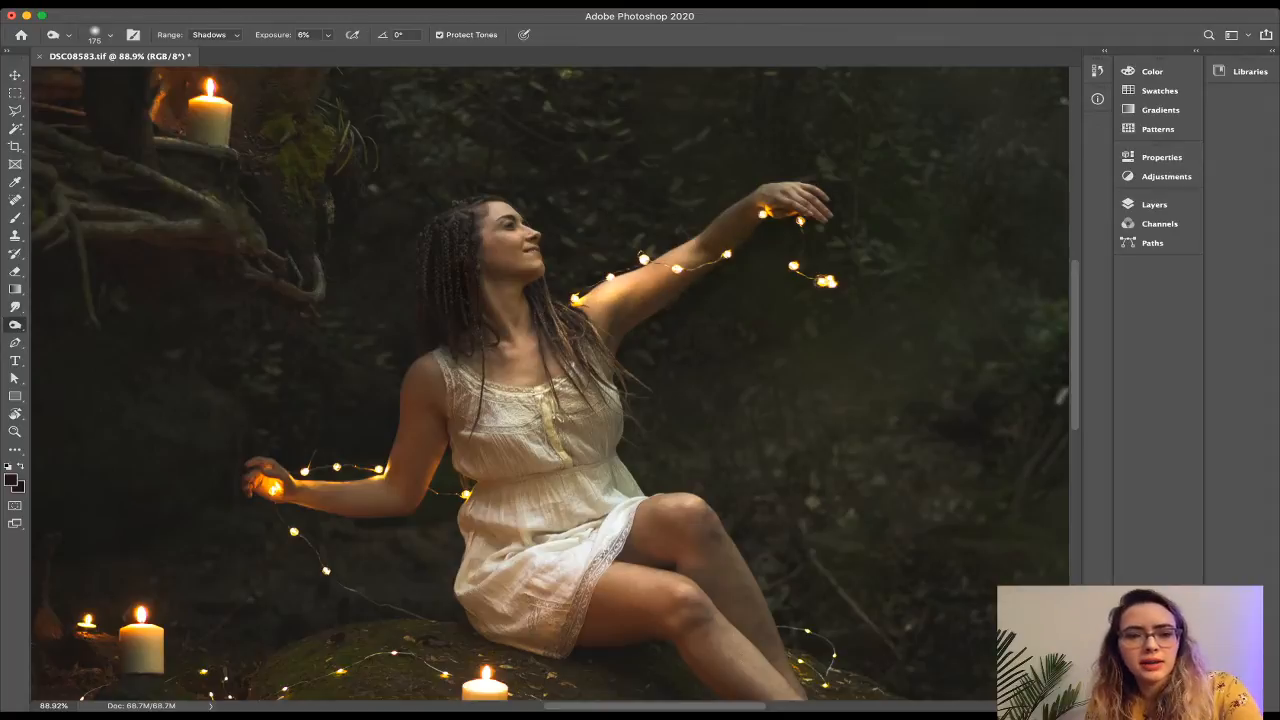
{"action": "scroll", "coordinate": [550, 385], "scroll_direction": "down", "scroll_amount": 3}
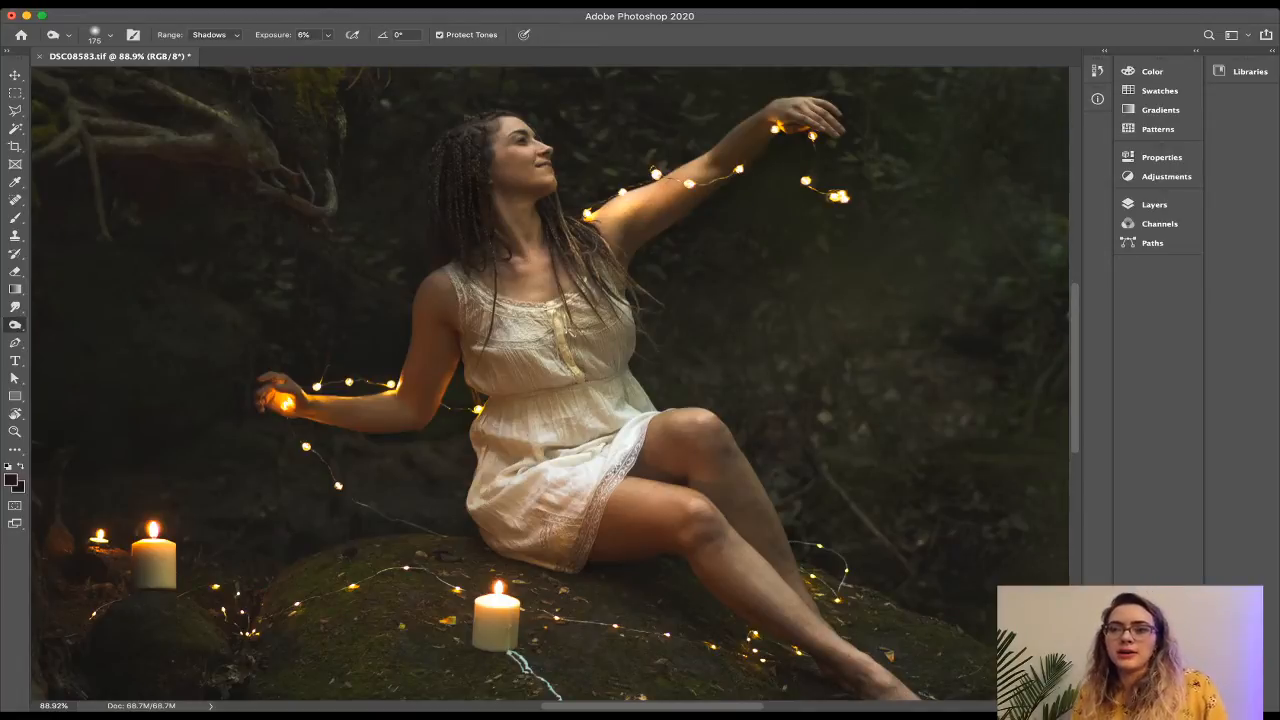
{"action": "scroll", "coordinate": [556, 384], "scroll_direction": "down", "scroll_amount": 3}
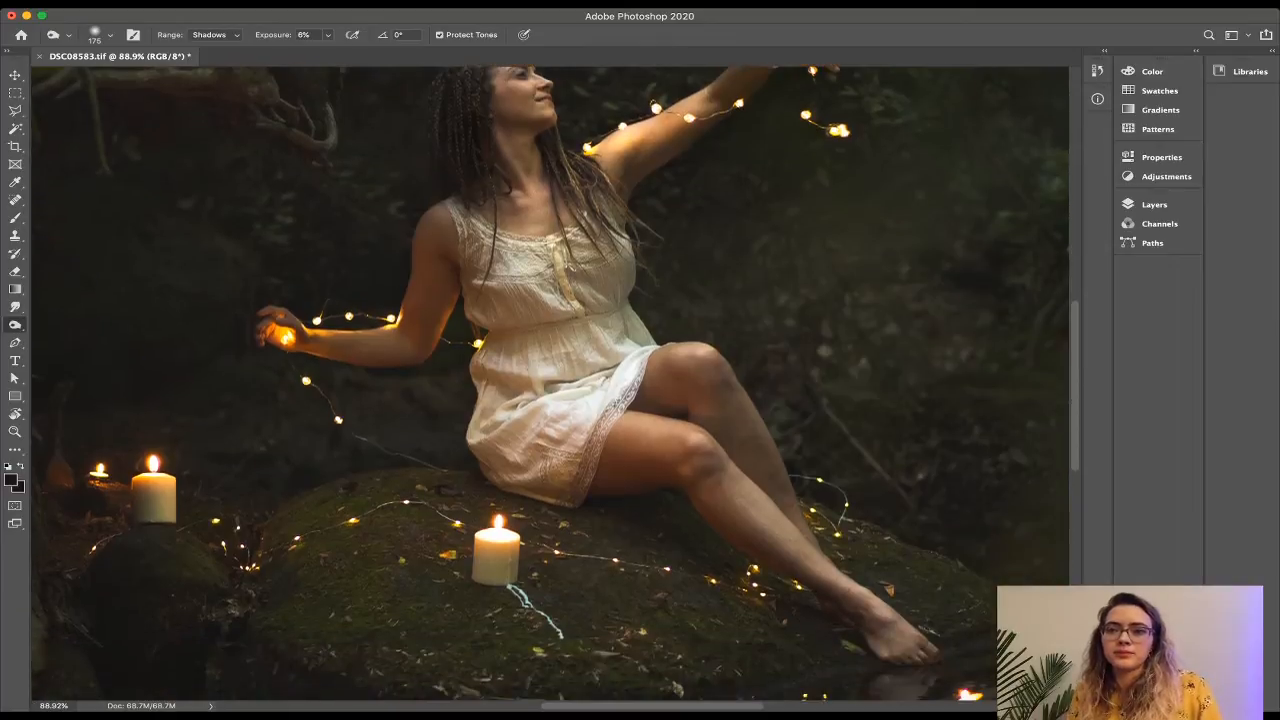
{"action": "scroll", "coordinate": [556, 384], "scroll_direction": "down", "scroll_amount": 2}
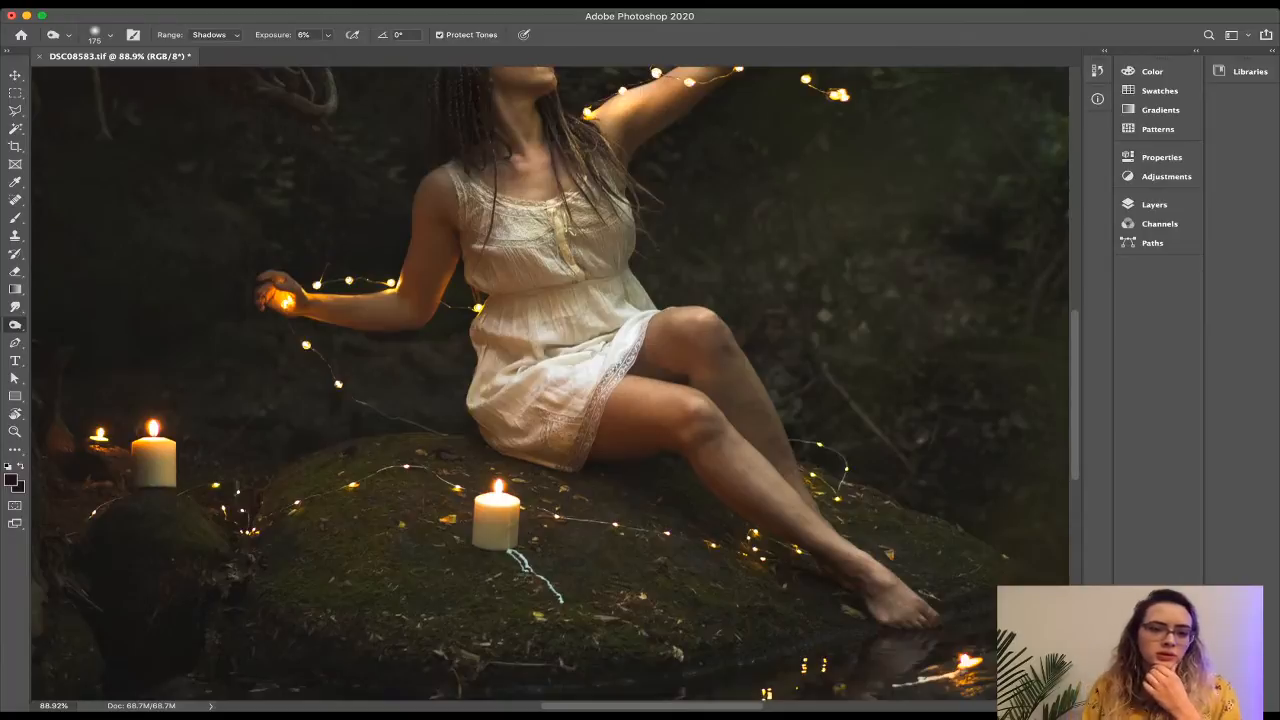
{"action": "scroll", "coordinate": [556, 384], "scroll_direction": "up", "scroll_amount": 5}
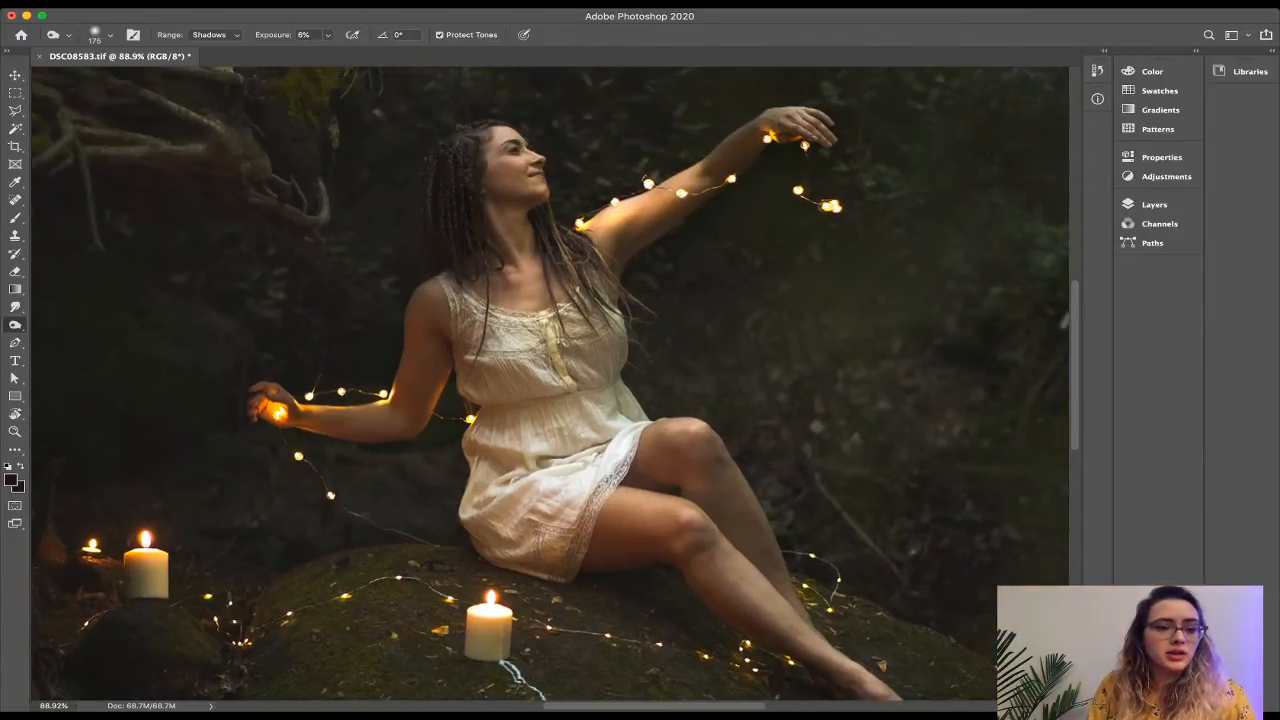
{"action": "key", "text": "shift+o"}
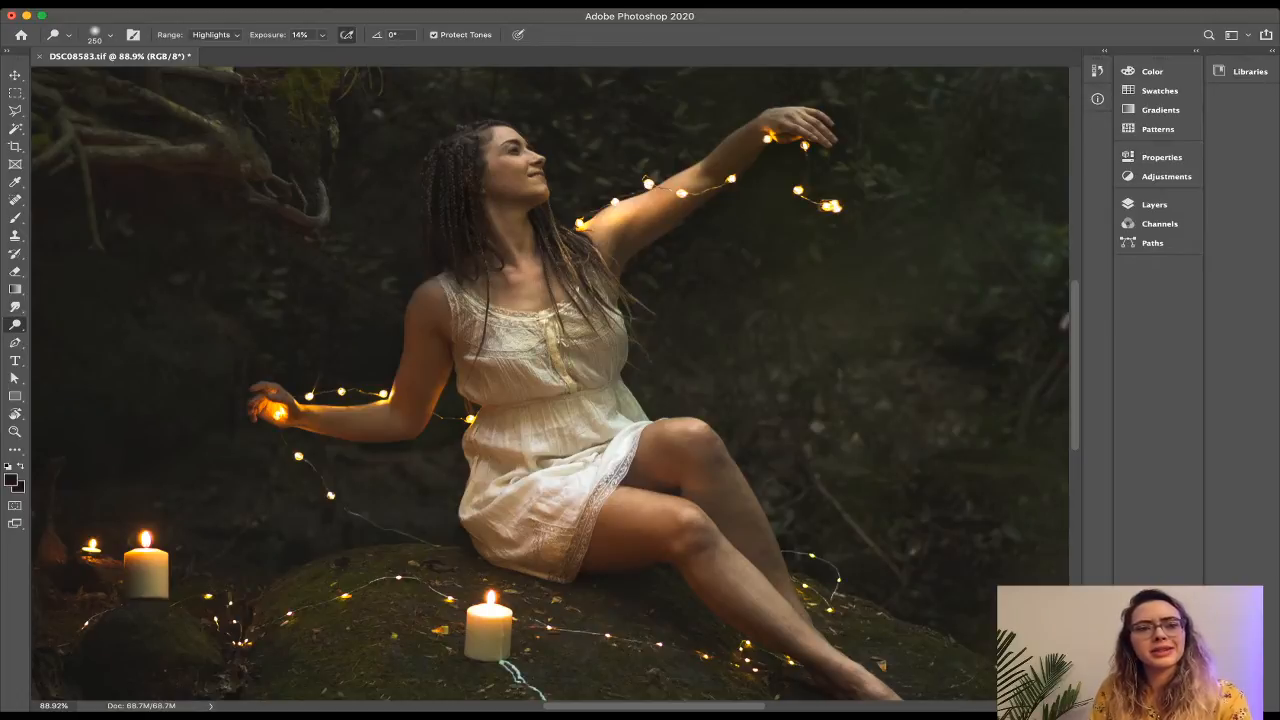
Lower the Dodge exposure to 8%, shrink the brush, and lighten a small patch of her forehead.
{"action": "left_click_drag", "start_coordinate": [267, 35], "coordinate": [261, 35]}
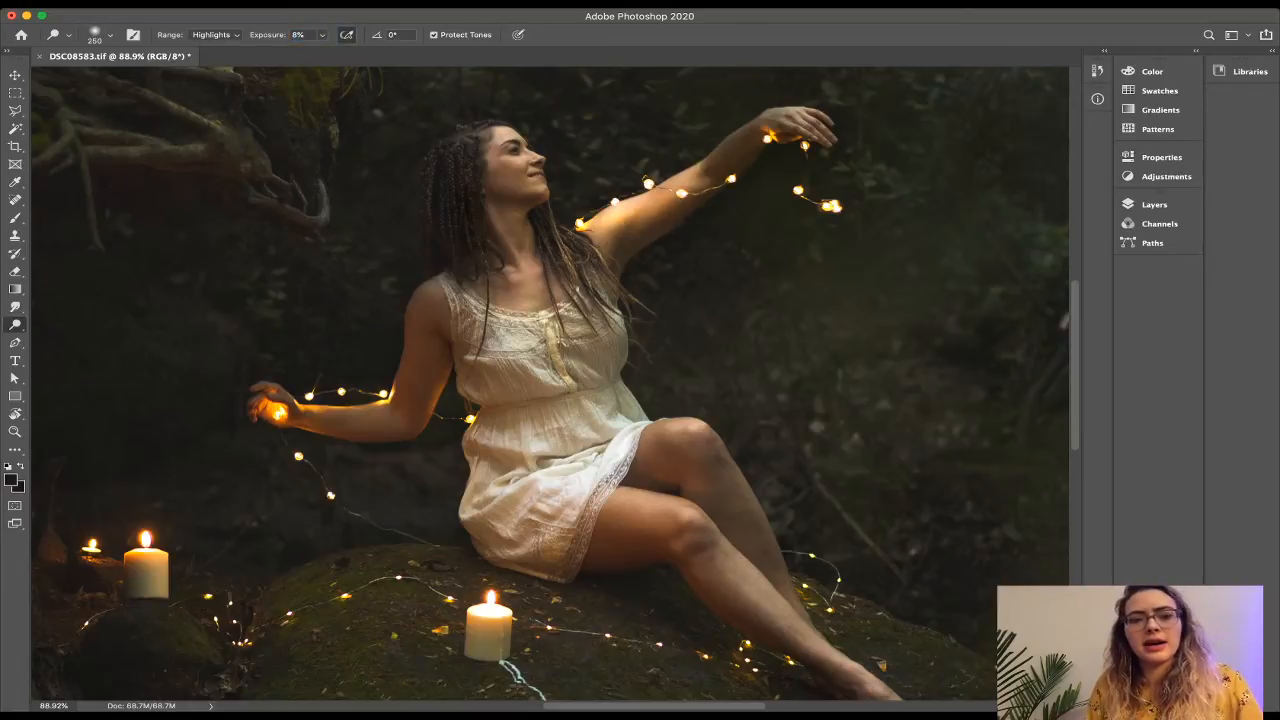
{"action": "scroll", "coordinate": [550, 390], "scroll_direction": "up", "scroll_amount": 6}
{"action": "scroll", "coordinate": [550, 390], "scroll_direction": "up", "scroll_amount": 5}
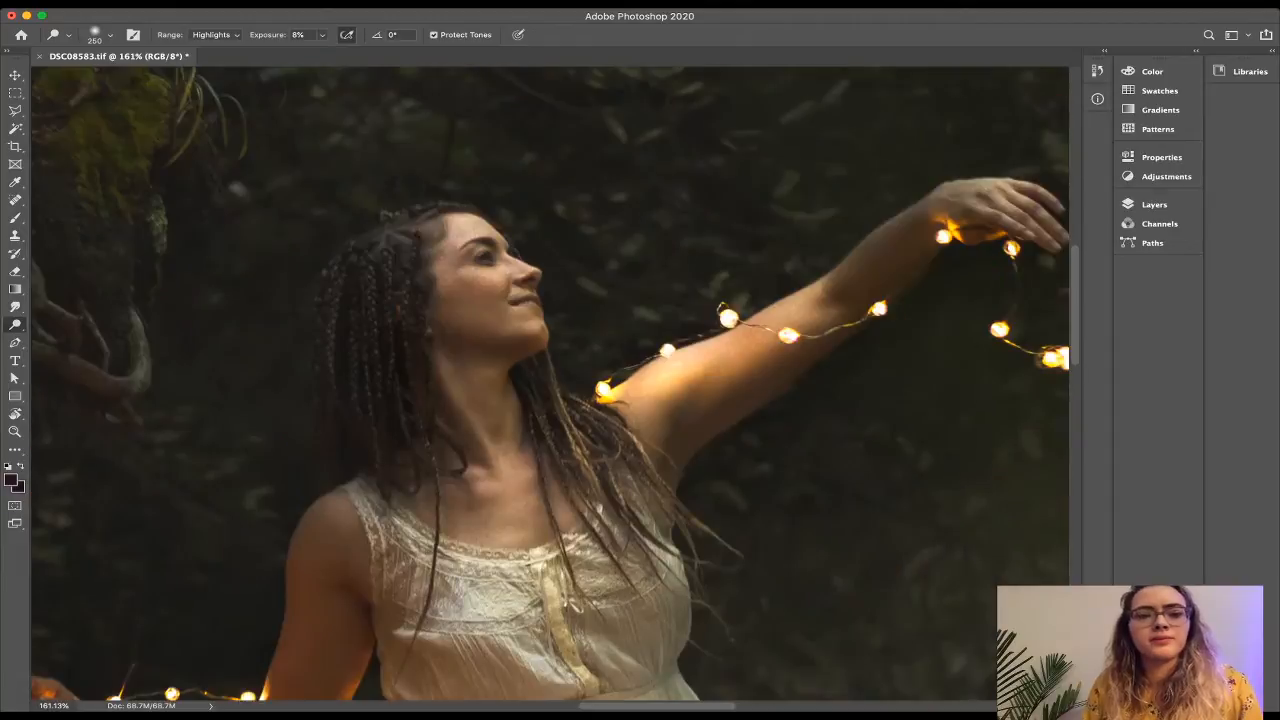
{"action": "scroll", "coordinate": [550, 390], "scroll_direction": "up", "scroll_amount": 3}
{"action": "scroll", "coordinate": [550, 390], "scroll_direction": "up", "scroll_amount": 5}
{"action": "key", "text": "bracketleft"}
{"action": "key", "text": "bracketleft"}
{"action": "key", "text": "bracketleft"}
{"action": "key", "text": "bracketleft"}
{"action": "key", "text": "bracketleft"}
{"action": "key", "text": "bracketleft"}
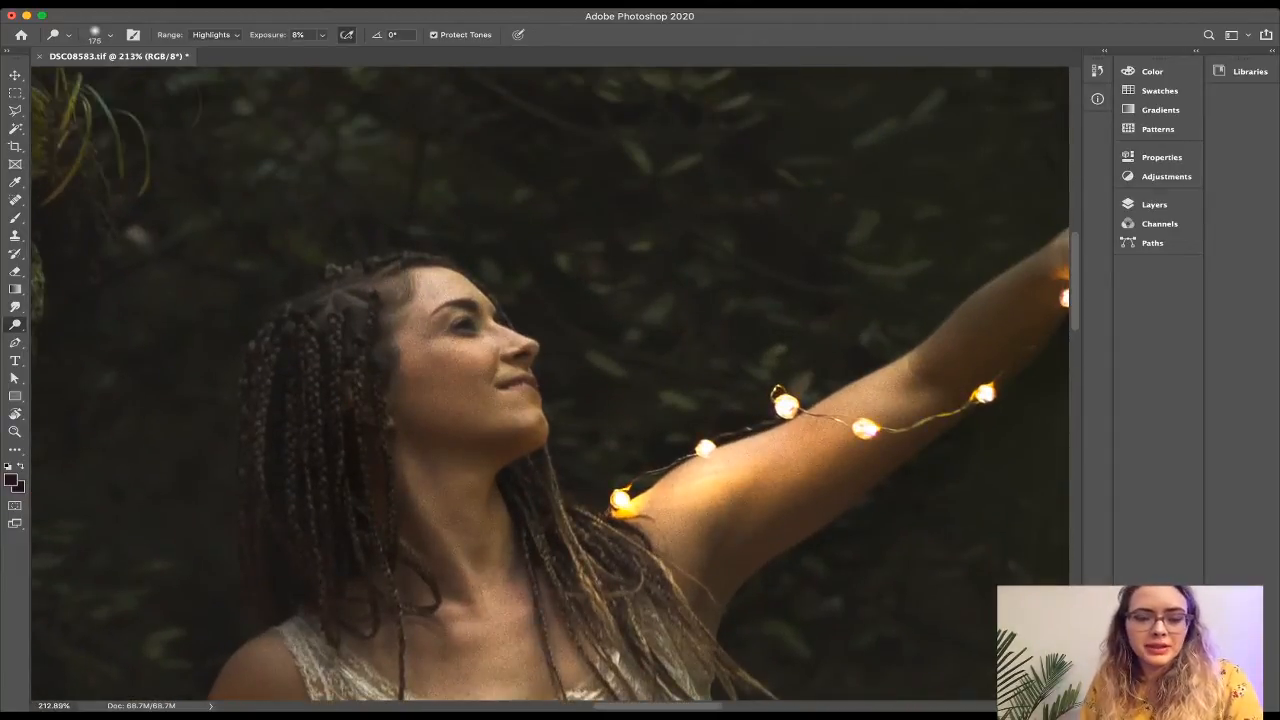
{"action": "left_click_drag", "start_coordinate": [442, 281], "coordinate": [437, 301]}
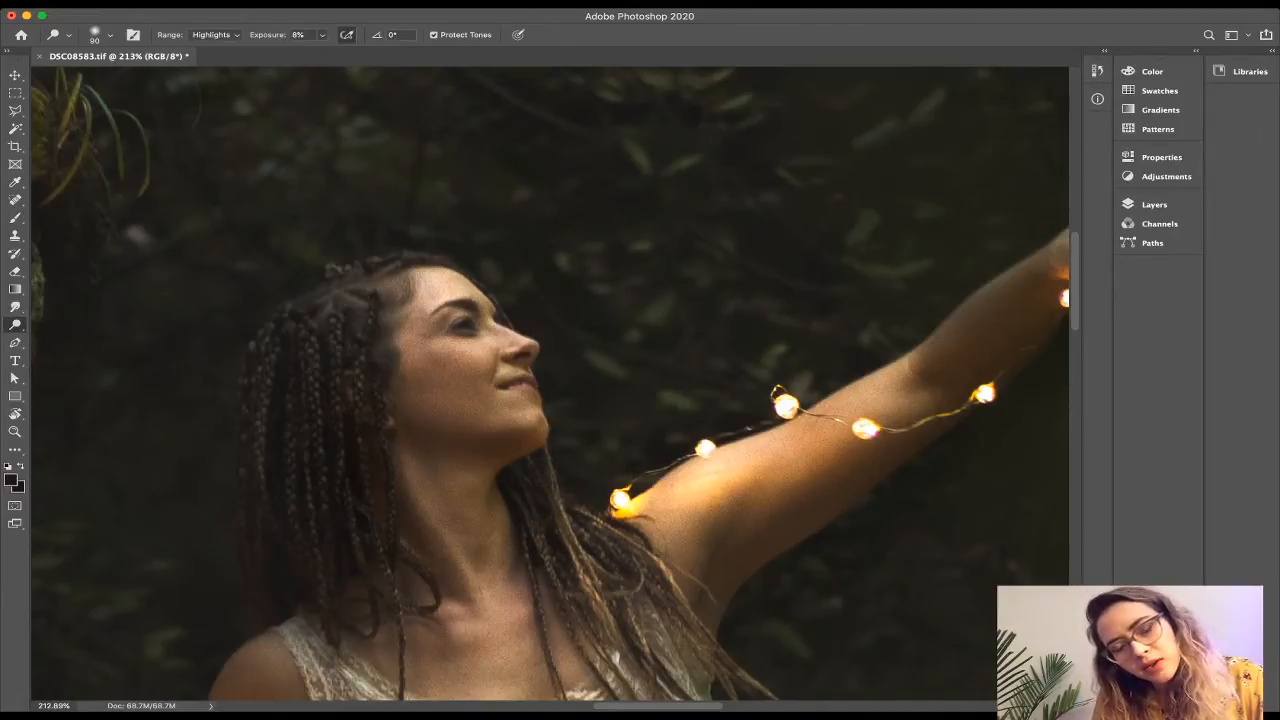
Brighten the top edges of the lower thigh and the shin down to the ankle.
{"action": "scroll", "coordinate": [550, 388], "scroll_direction": "right", "scroll_amount": 3}
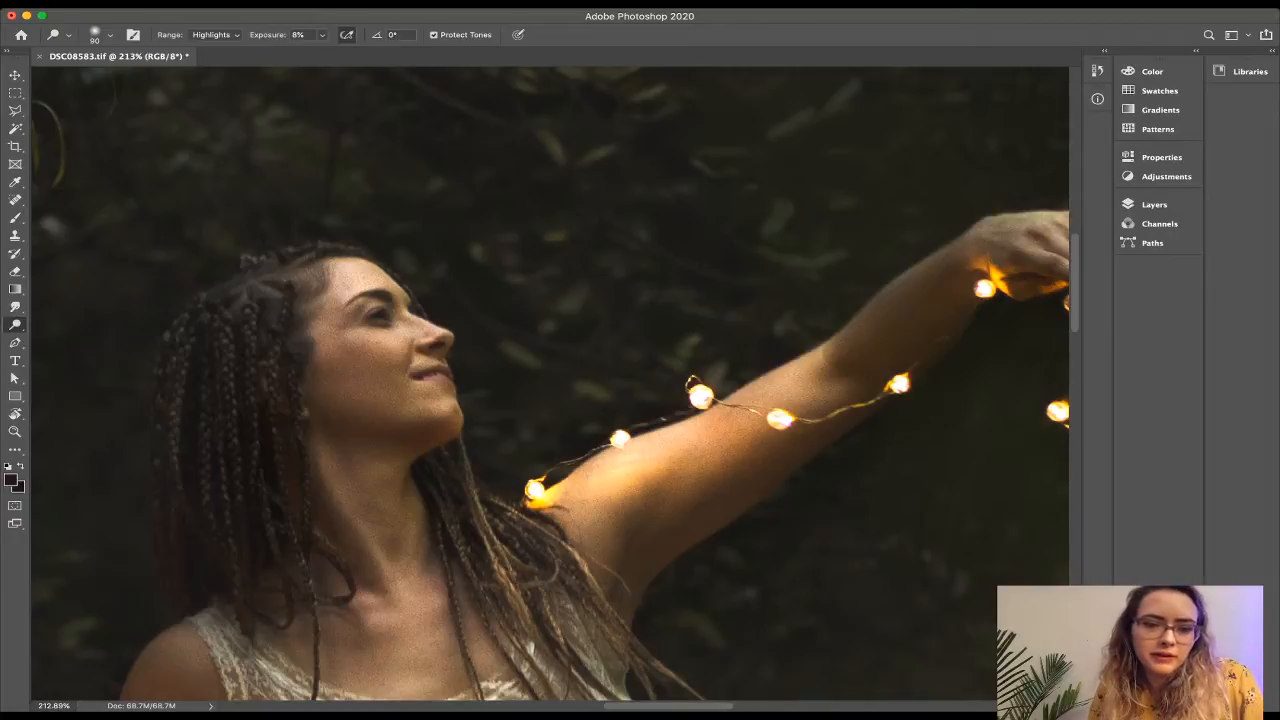
{"action": "scroll", "coordinate": [550, 384], "scroll_direction": "down", "scroll_amount": 4}
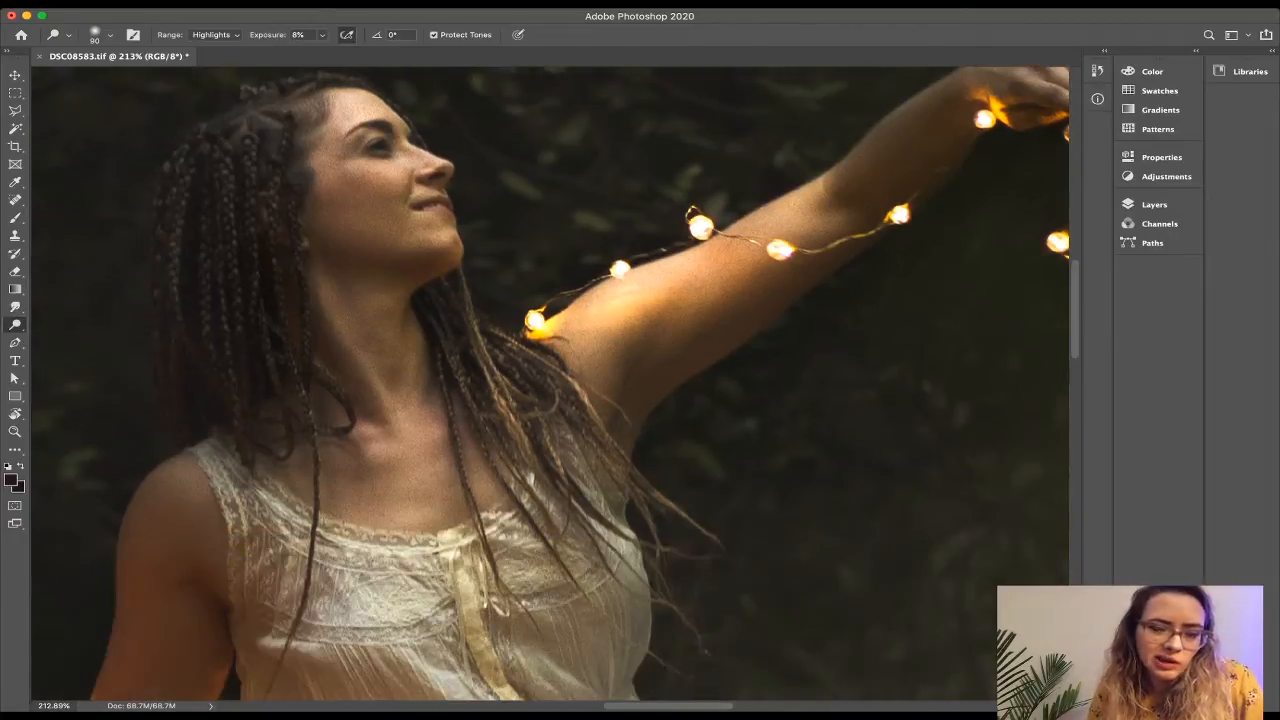
{"action": "scroll", "coordinate": [550, 384], "scroll_direction": "down", "scroll_amount": 5}
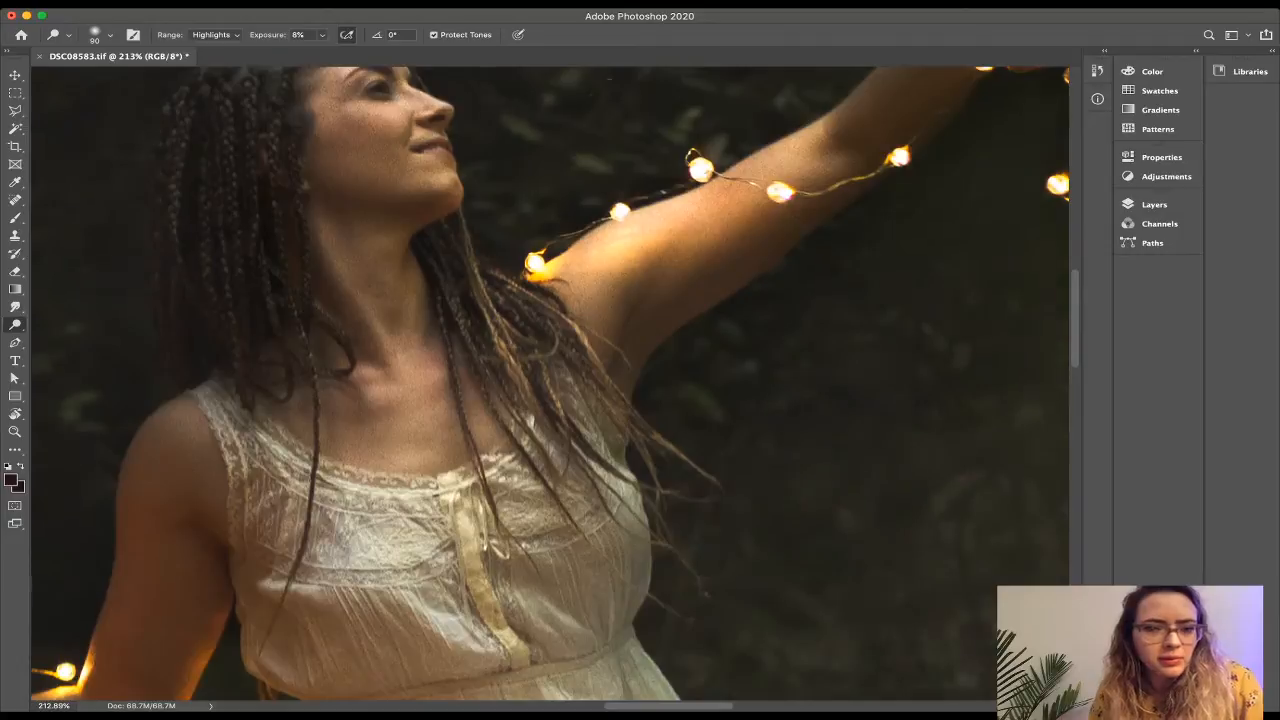
{"action": "scroll", "coordinate": [550, 384], "scroll_direction": "left", "scroll_amount": 5}
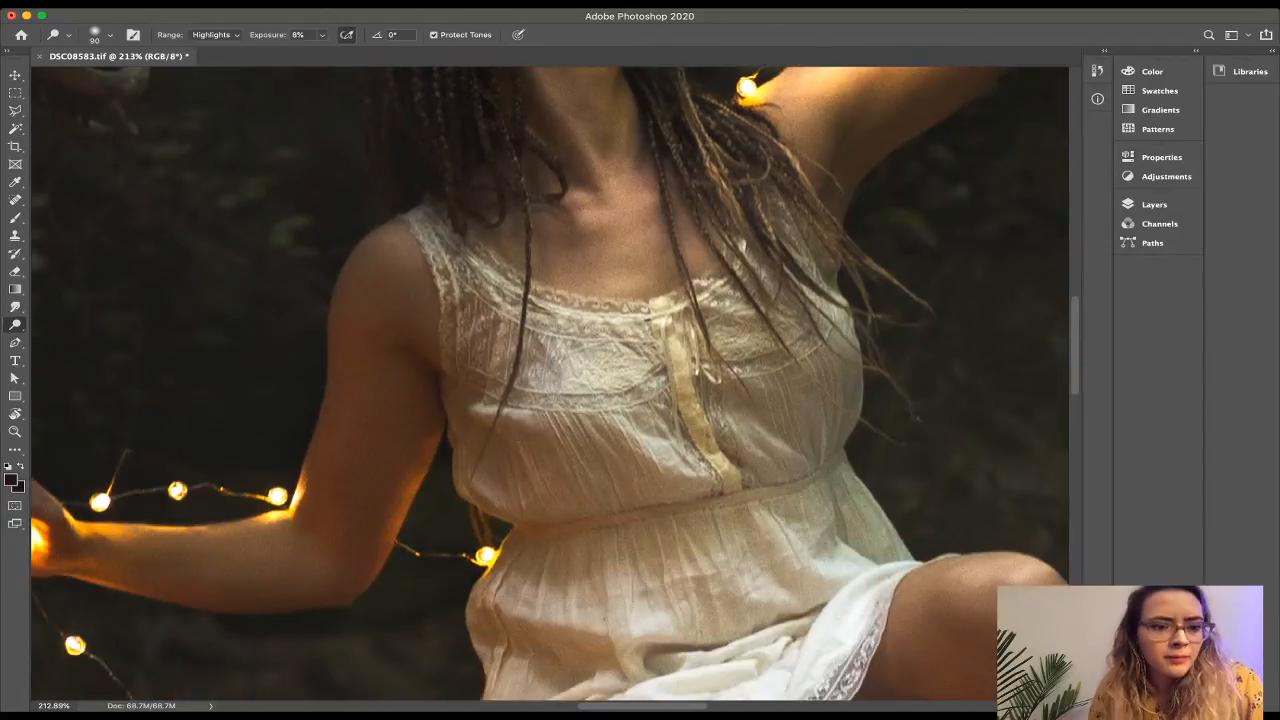
{"action": "scroll", "coordinate": [550, 384], "scroll_direction": "down", "scroll_amount": 4}
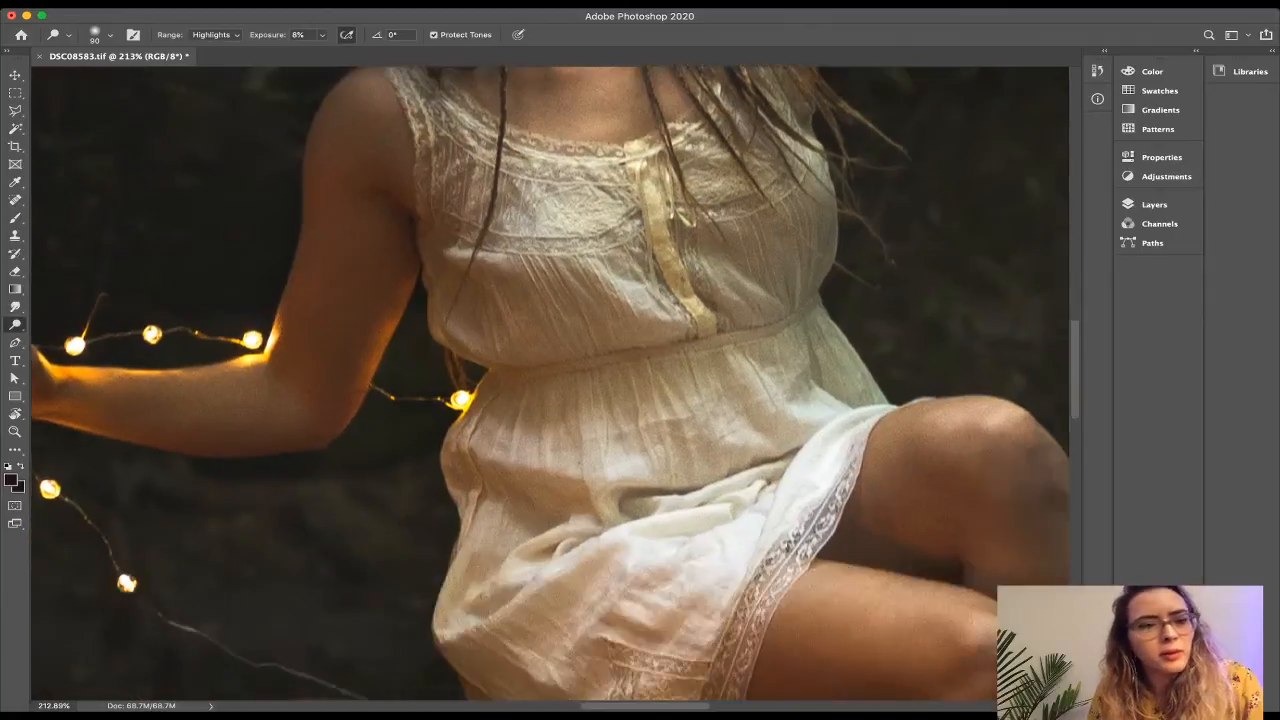
{"action": "scroll", "coordinate": [550, 384], "scroll_direction": "left", "scroll_amount": 5}
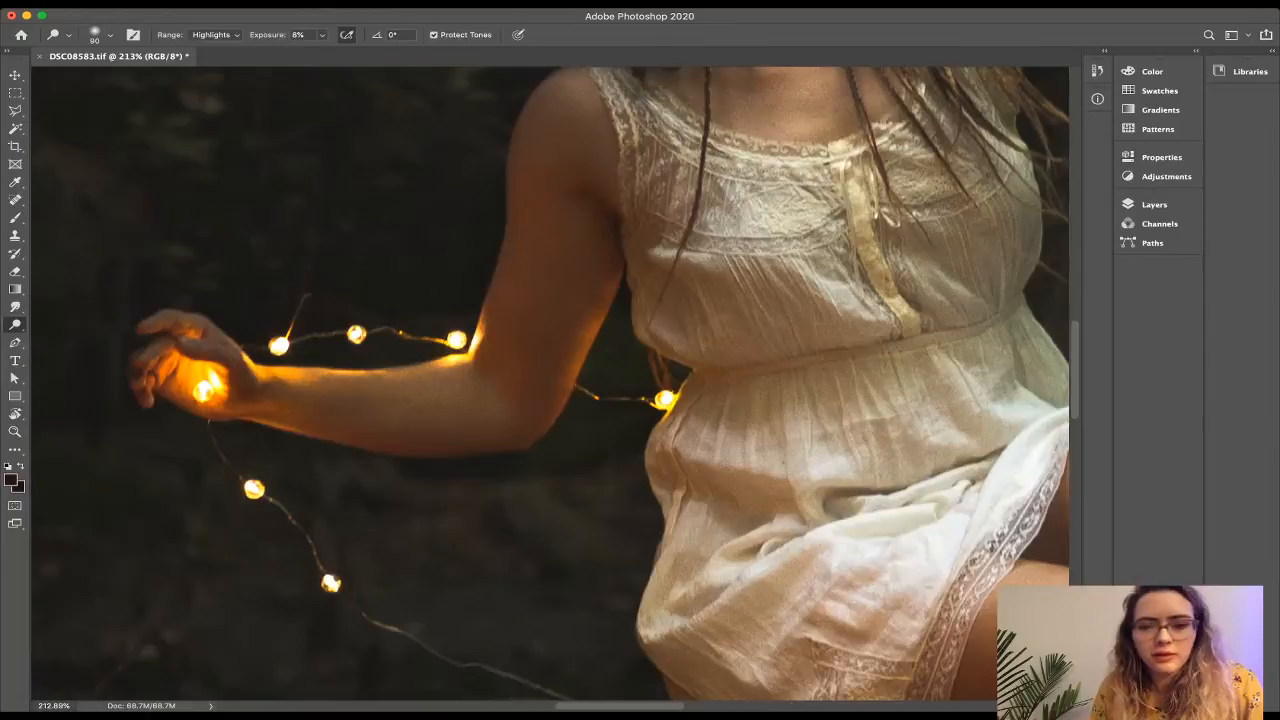
{"action": "scroll", "coordinate": [550, 384], "scroll_direction": "down", "scroll_amount": 5}
{"action": "scroll", "coordinate": [550, 384], "scroll_direction": "right", "scroll_amount": 10}
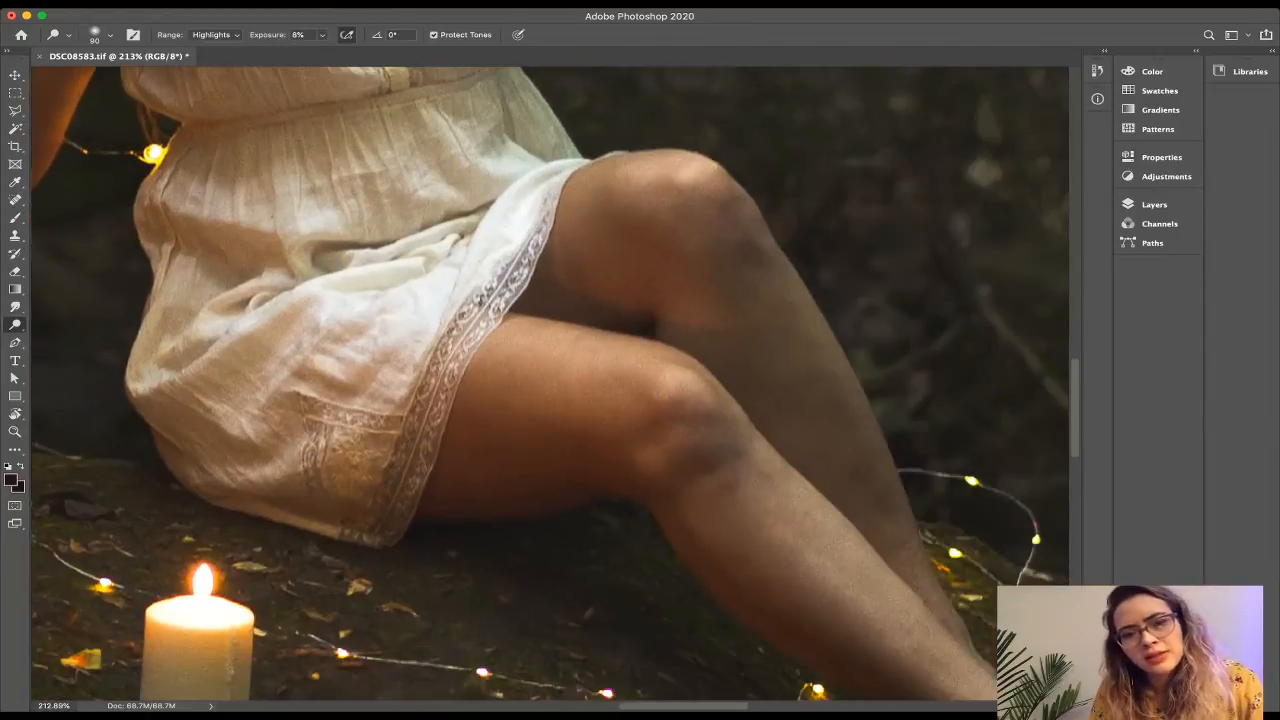
{"action": "left_click_drag", "start_coordinate": [524, 340], "coordinate": [634, 367]}
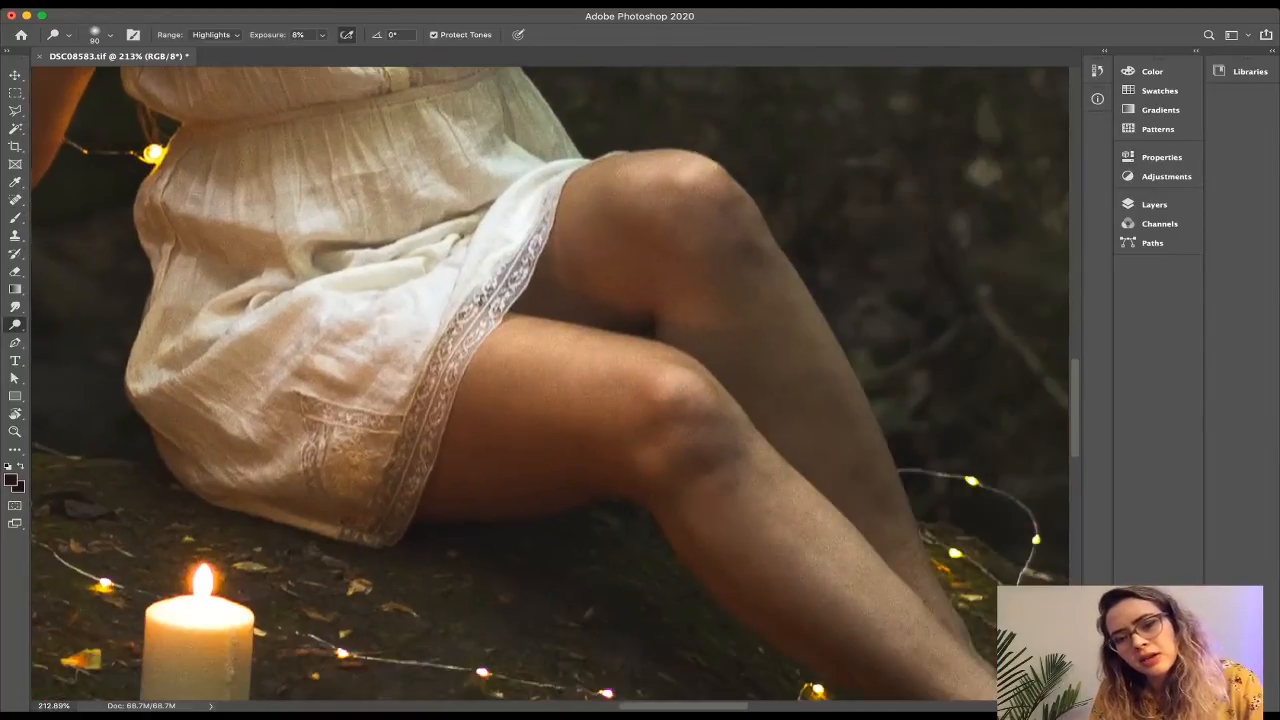
{"action": "scroll", "coordinate": [550, 384], "scroll_direction": "down", "scroll_amount": 4}
{"action": "scroll", "coordinate": [550, 384], "scroll_direction": "right", "scroll_amount": 4}
{"action": "left_click_drag", "start_coordinate": [803, 500], "coordinate": [873, 550]}
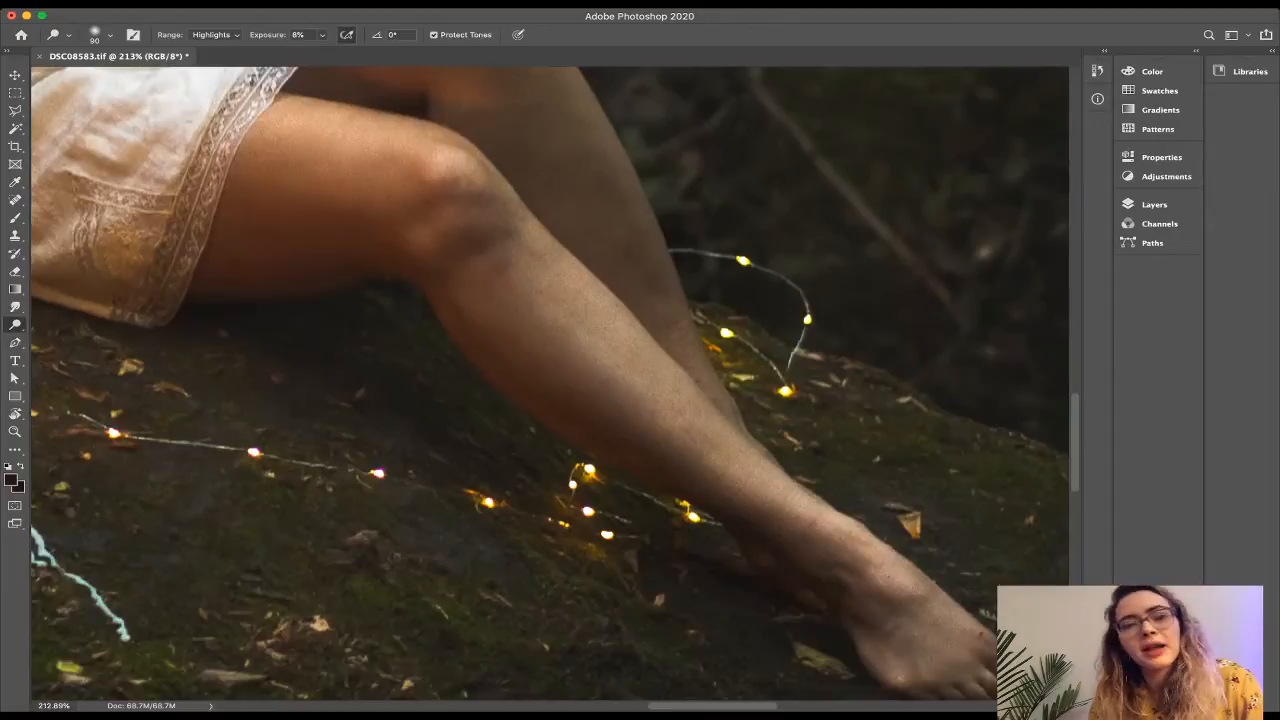
Brighten the highlight along the top of the knee, then zoom out to review.
{"action": "scroll", "coordinate": [550, 384], "scroll_direction": "up", "scroll_amount": 4}
{"action": "scroll", "coordinate": [550, 384], "scroll_direction": "left", "scroll_amount": 2}
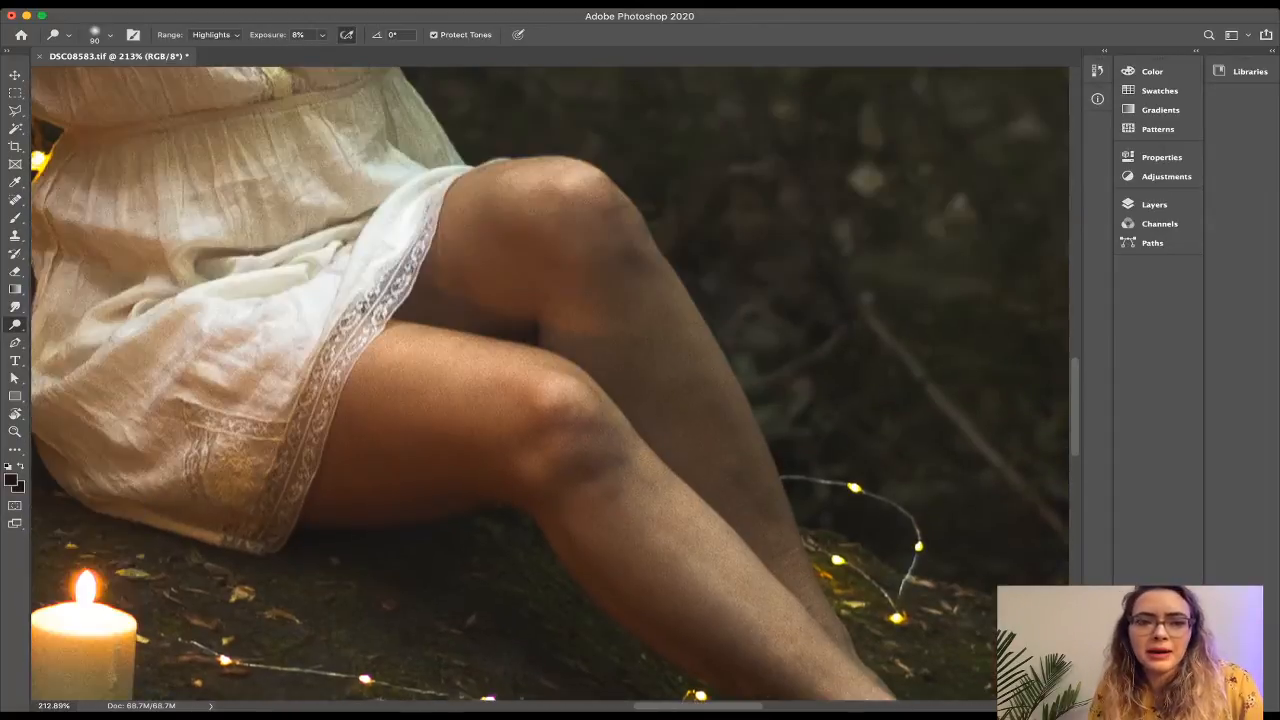
{"action": "left_click_drag", "start_coordinate": [522, 180], "coordinate": [574, 173]}
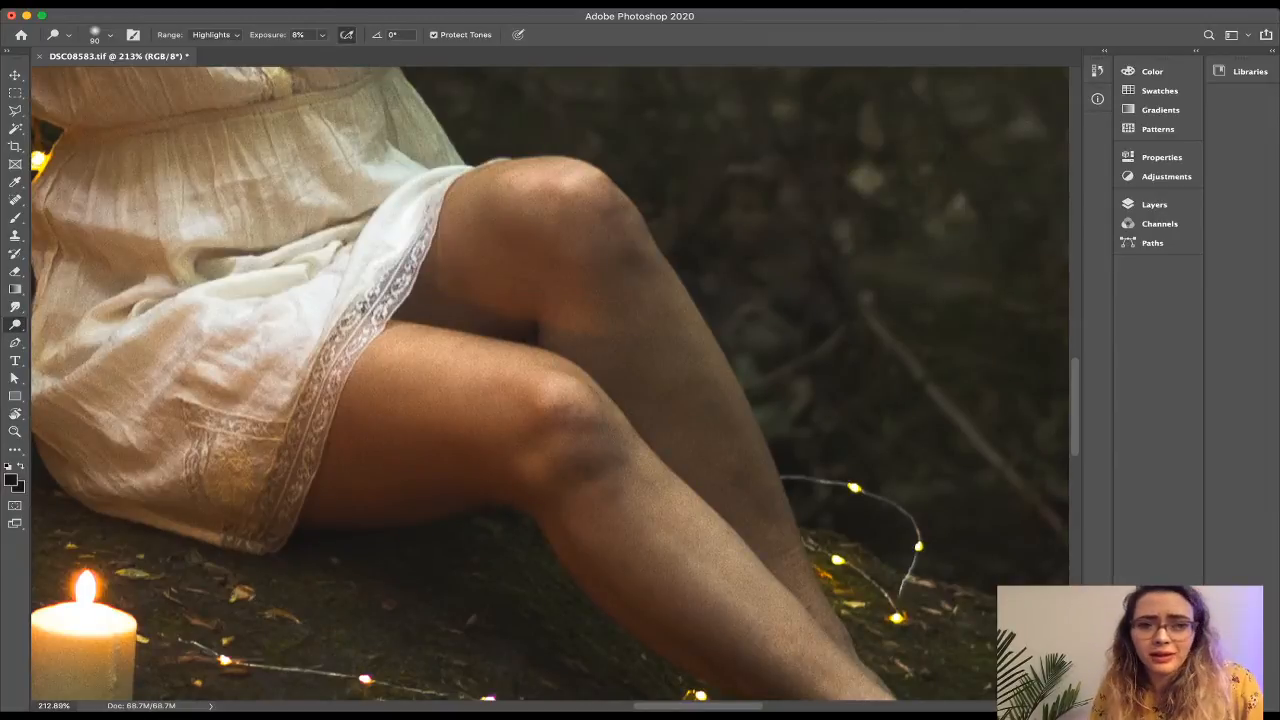
{"action": "scroll", "coordinate": [548, 386], "scroll_direction": "down", "scroll_amount": 2}
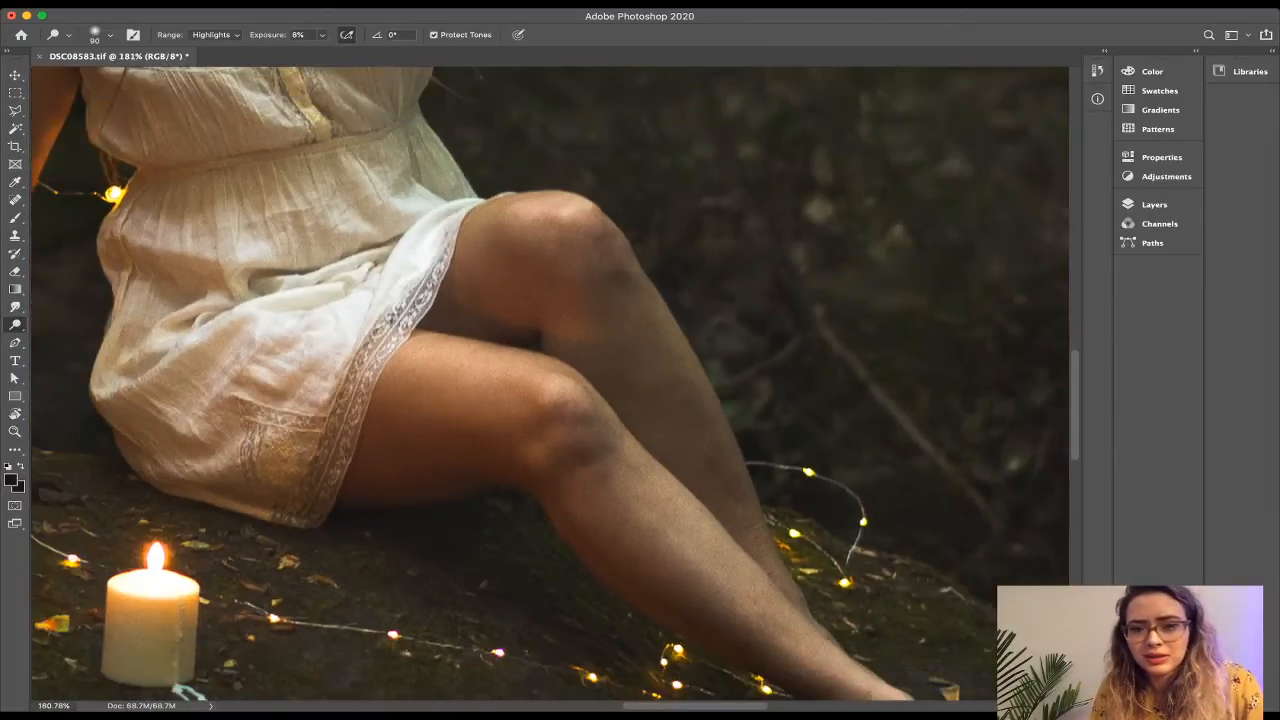
{"action": "scroll", "coordinate": [548, 386], "scroll_direction": "down", "scroll_amount": 10}
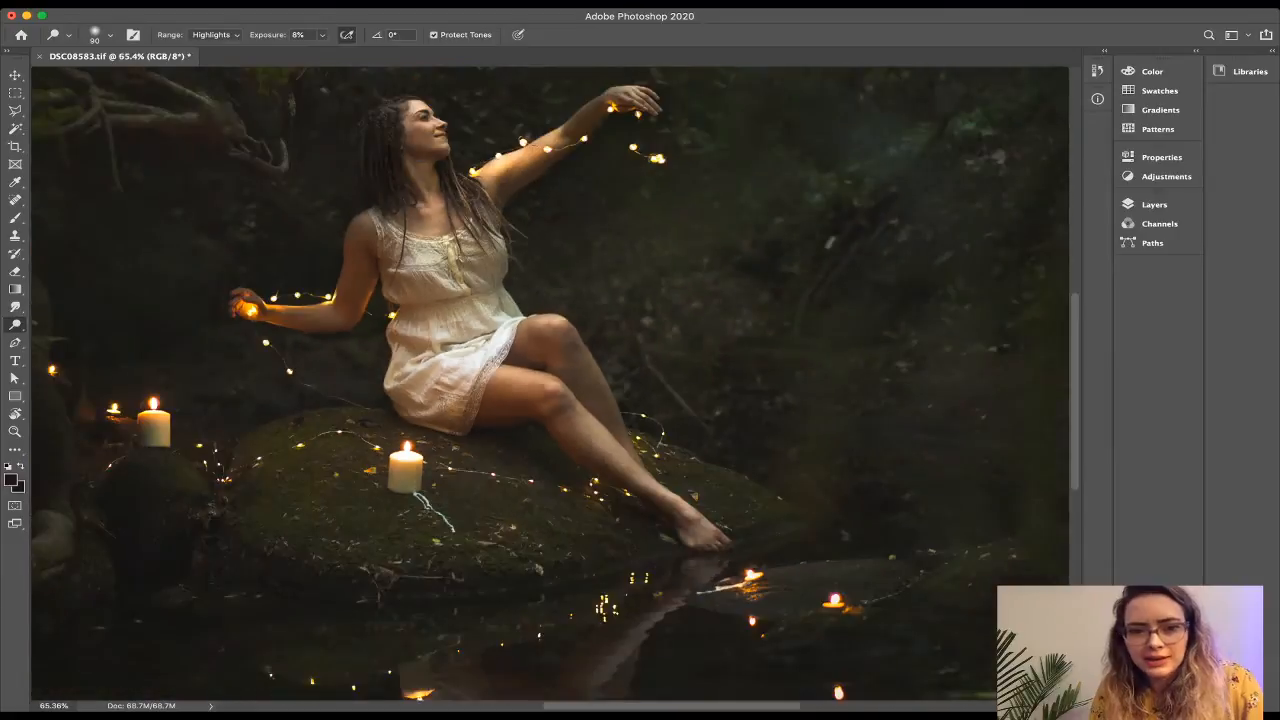
{"action": "scroll", "coordinate": [548, 386], "scroll_direction": "down", "scroll_amount": 2}
{"action": "scroll", "coordinate": [549, 372], "scroll_direction": "up", "scroll_amount": 3}
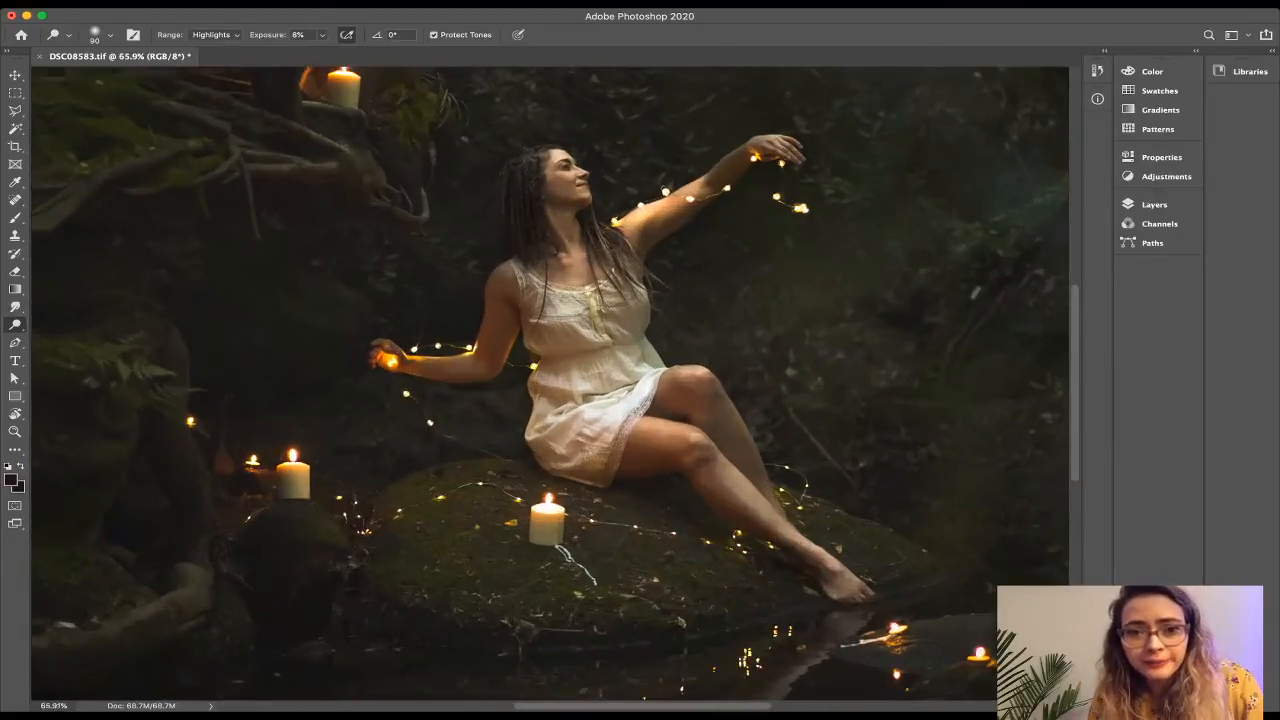
{"action": "scroll", "coordinate": [549, 372], "scroll_direction": "up", "scroll_amount": 1}
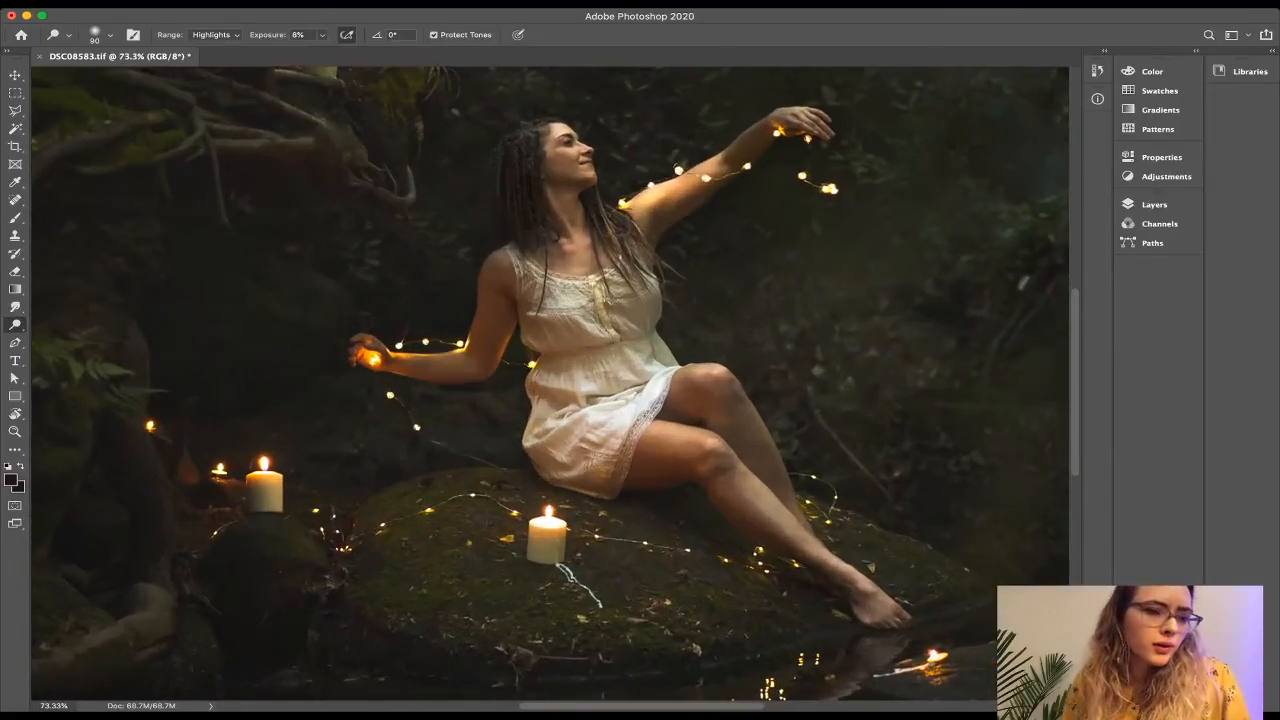
Switch to the Burn tool on Midtones at 8% exposure, size 175, and zoom in on the woman.
{"action": "key", "text": "r"}
{"action": "key", "text": "o"}
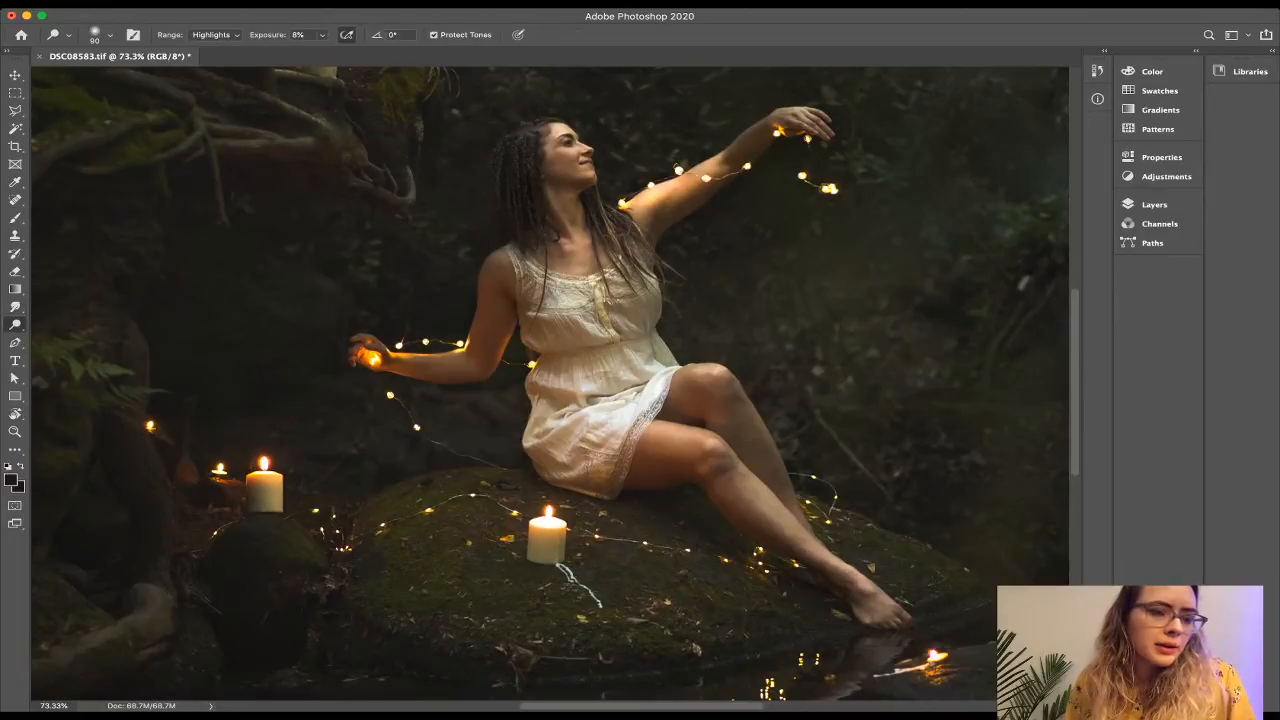
{"action": "key", "text": "shift+o"}
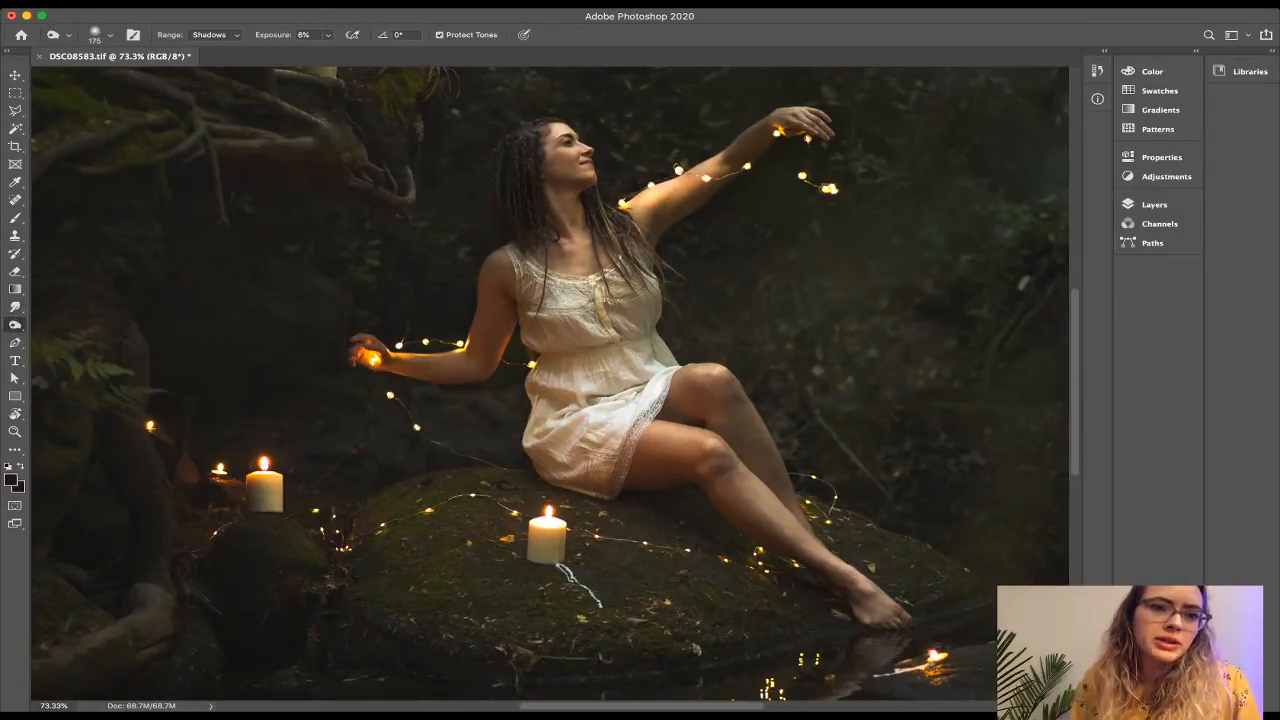
{"action": "key", "text": "alt+shift+m"}
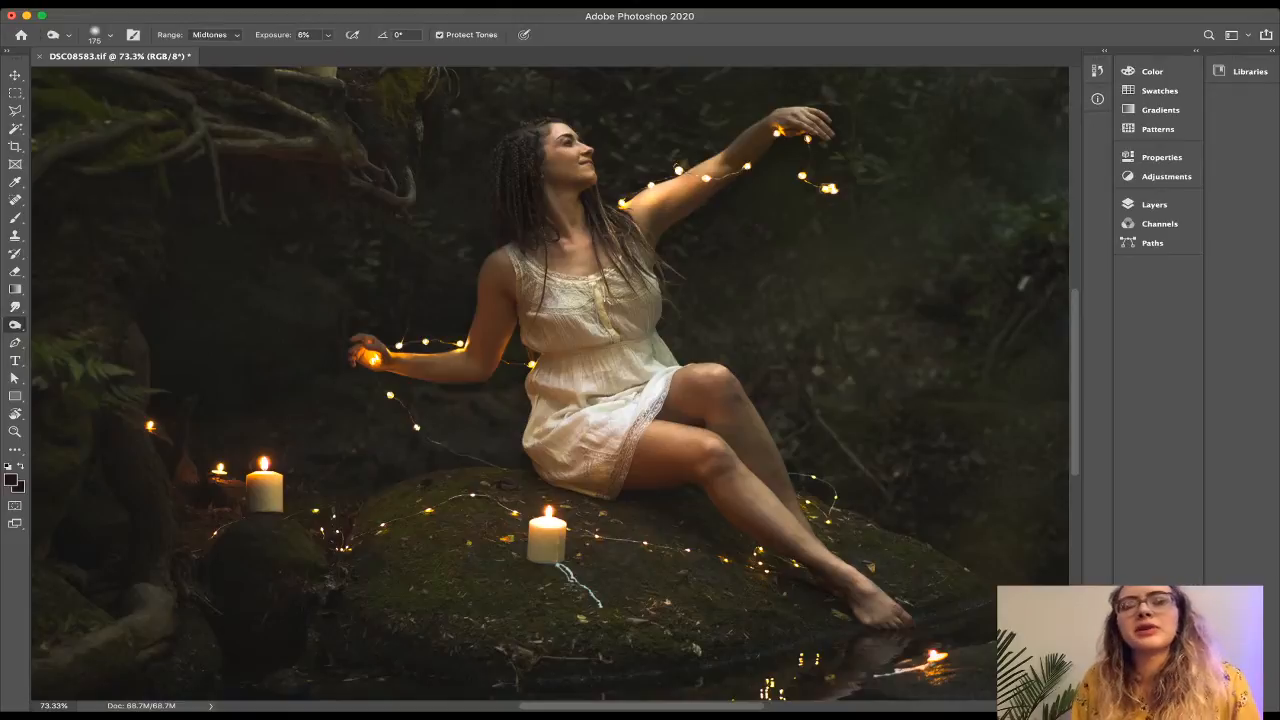
{"action": "scroll", "coordinate": [552, 382], "scroll_direction": "up", "scroll_amount": 3}
{"action": "scroll", "coordinate": [552, 382], "scroll_direction": "up", "scroll_amount": 2}
{"action": "scroll", "coordinate": [552, 382], "scroll_direction": "up", "scroll_amount": 2}
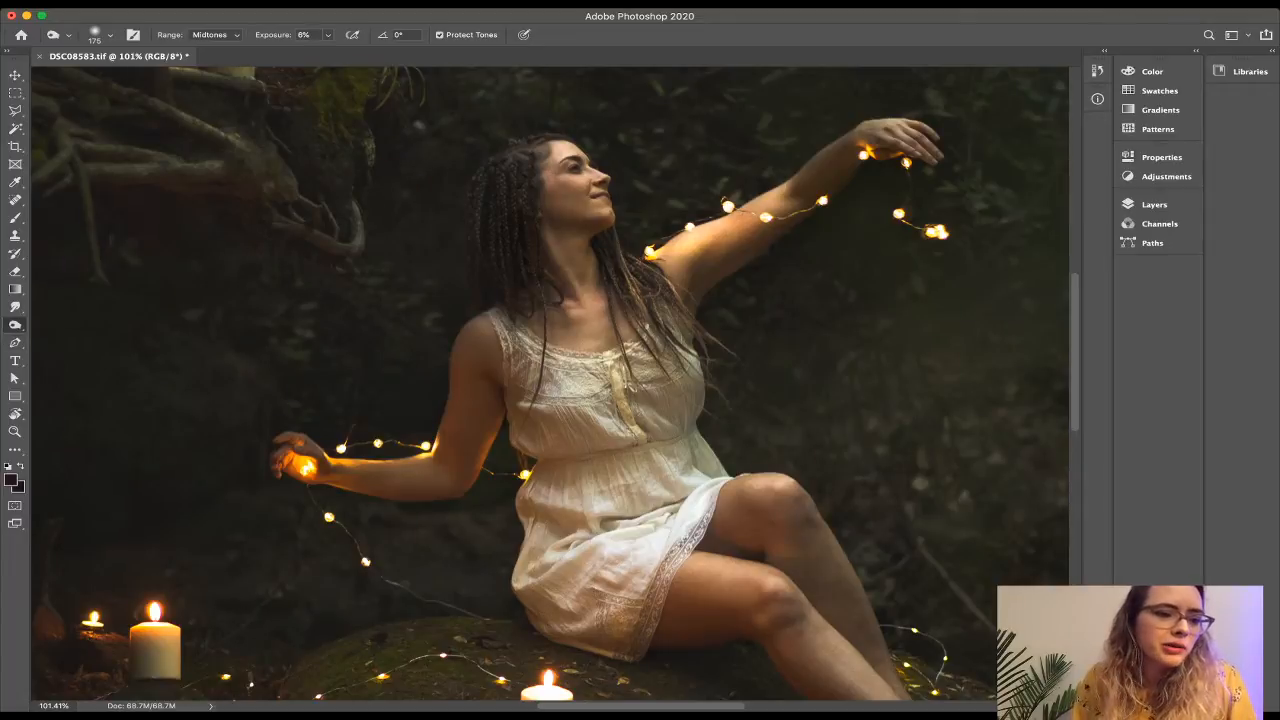
Switch to the Sponge tool in Desaturate mode at 37% flow, size the brush to 70, and fit the whole photo in view.
{"action": "key", "text": "shift+o"}
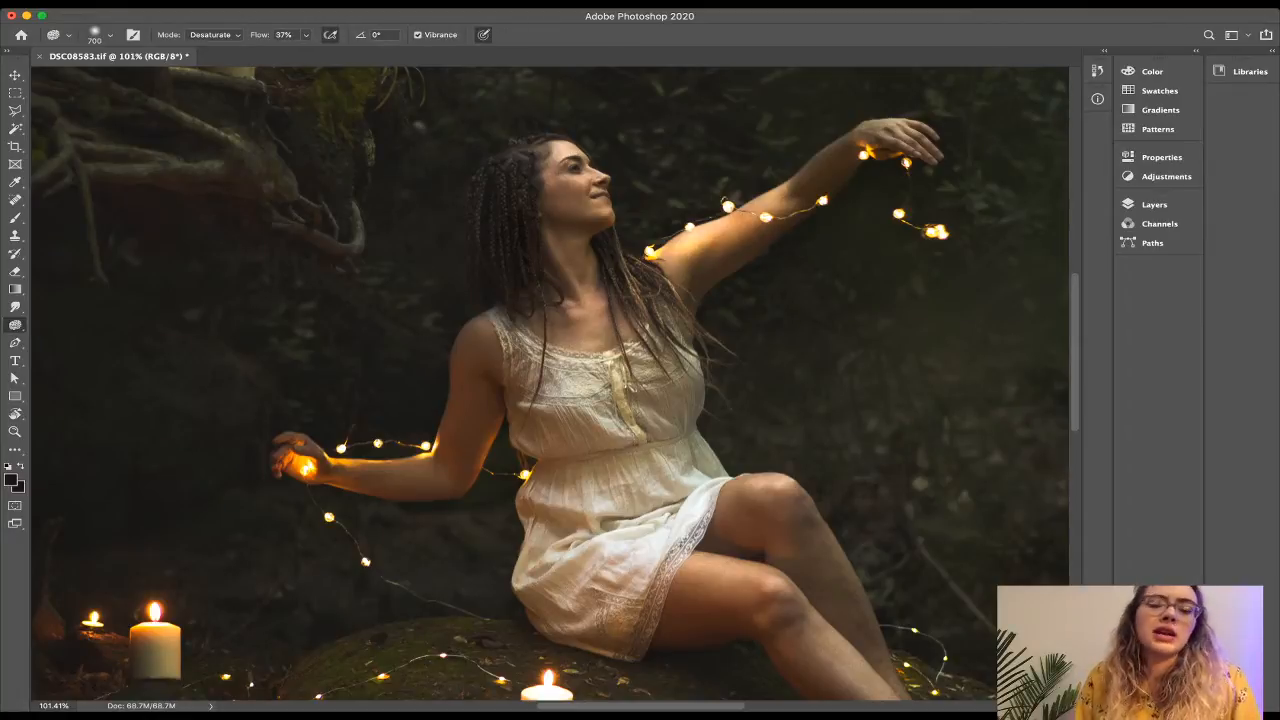
{"action": "key", "text": "bracketright"}
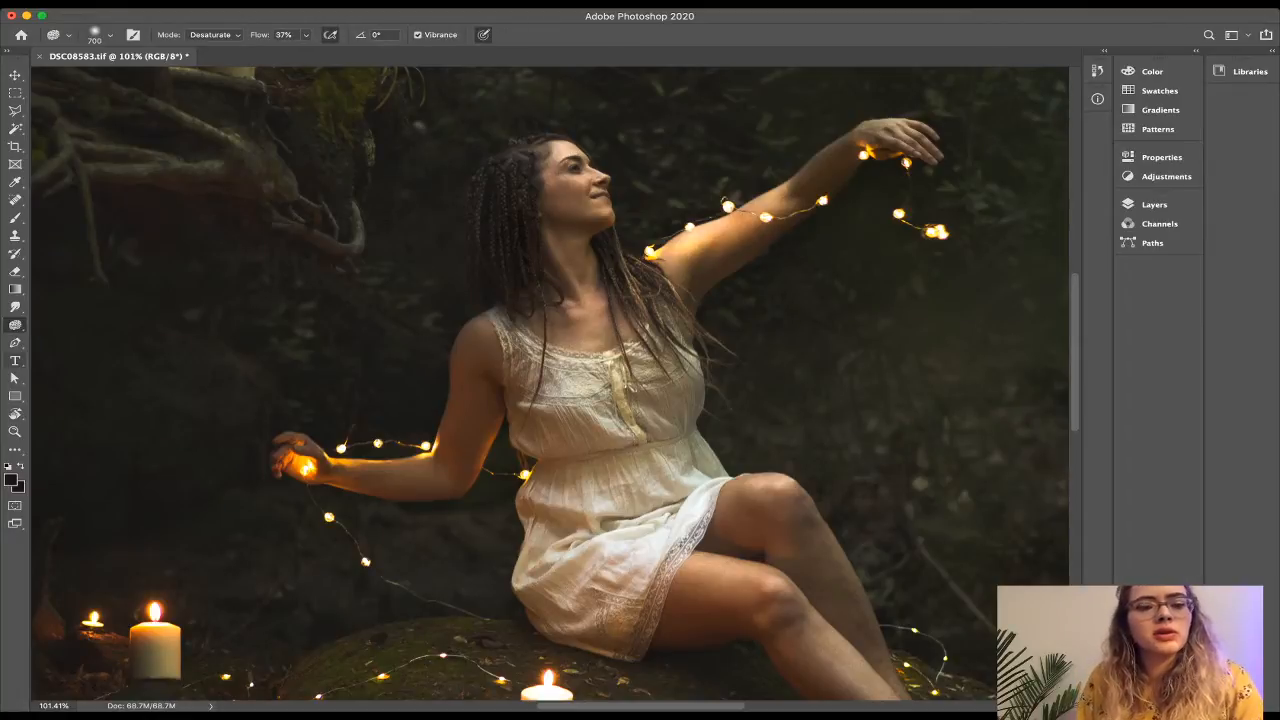
{"action": "key", "text": "bracketleft"}
{"action": "key", "text": "bracketleft"}
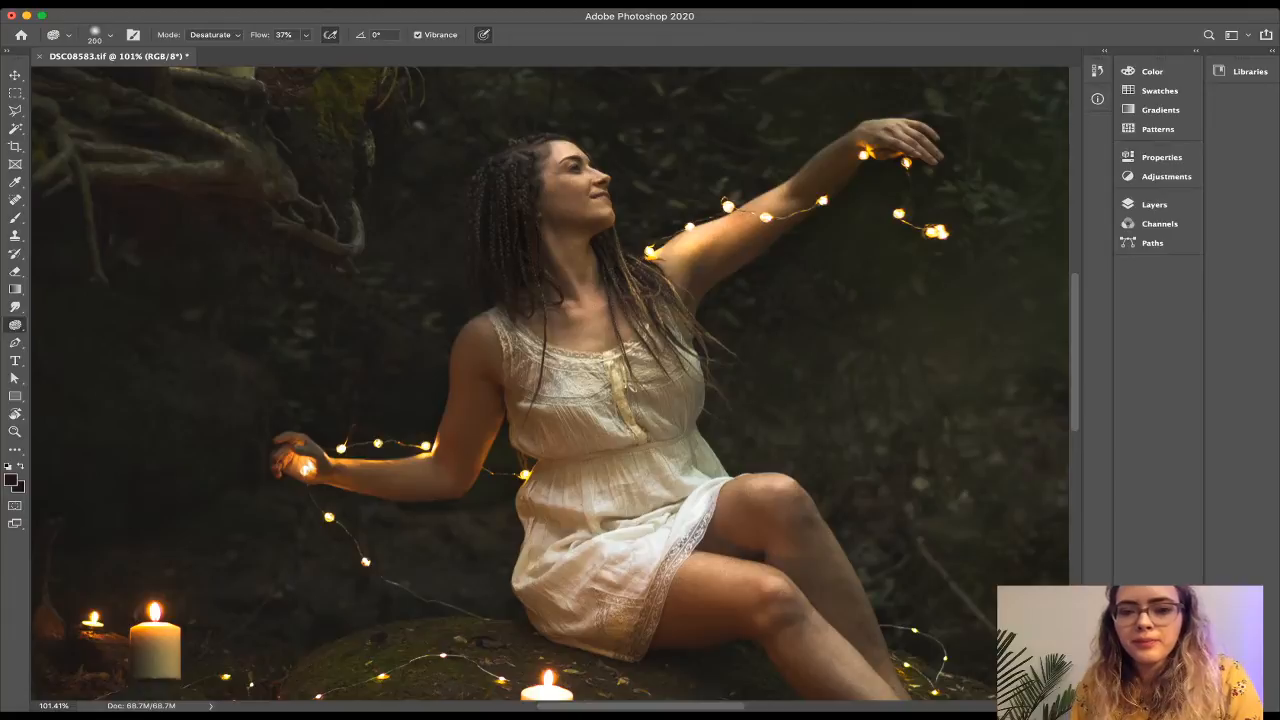
{"action": "key", "text": "bracketleft"}
{"action": "key", "text": "bracketleft"}
{"action": "key", "text": "bracketleft"}
{"action": "key", "text": "bracketleft"}
{"action": "key", "text": "bracketleft"}
{"action": "key", "text": "bracketleft"}
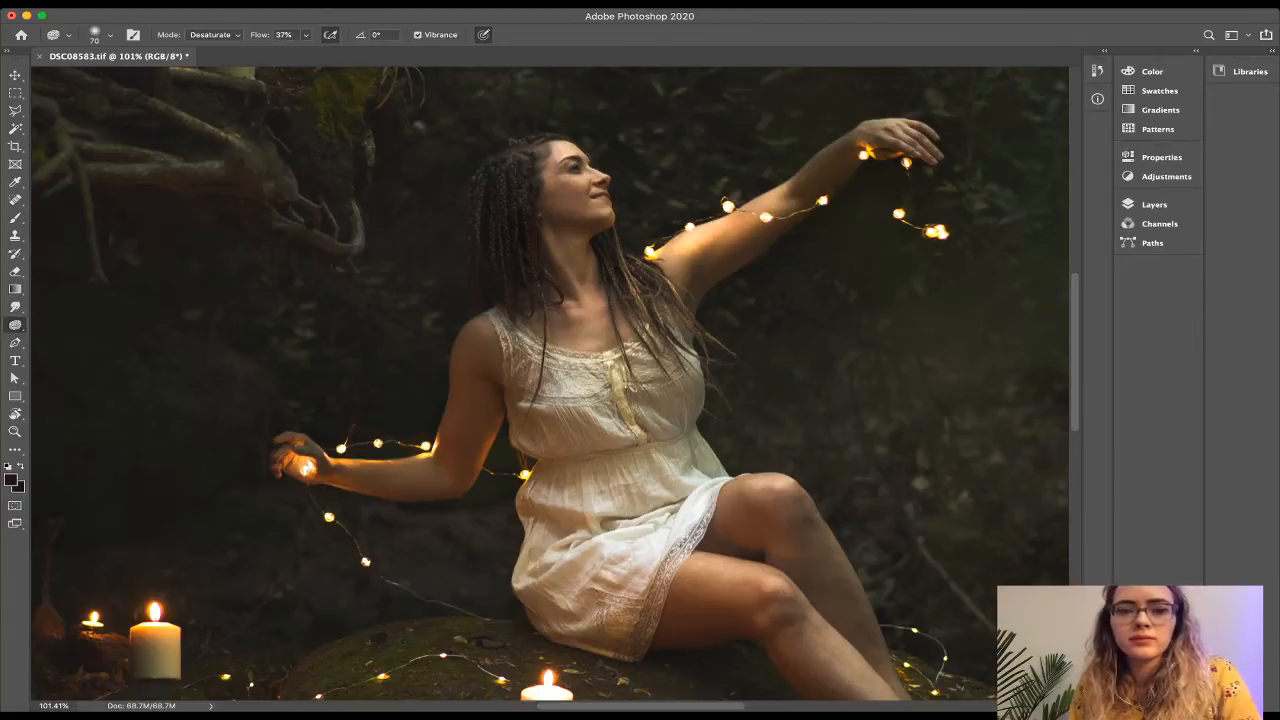
{"action": "scroll", "coordinate": [550, 388], "scroll_direction": "down", "scroll_amount": 3}
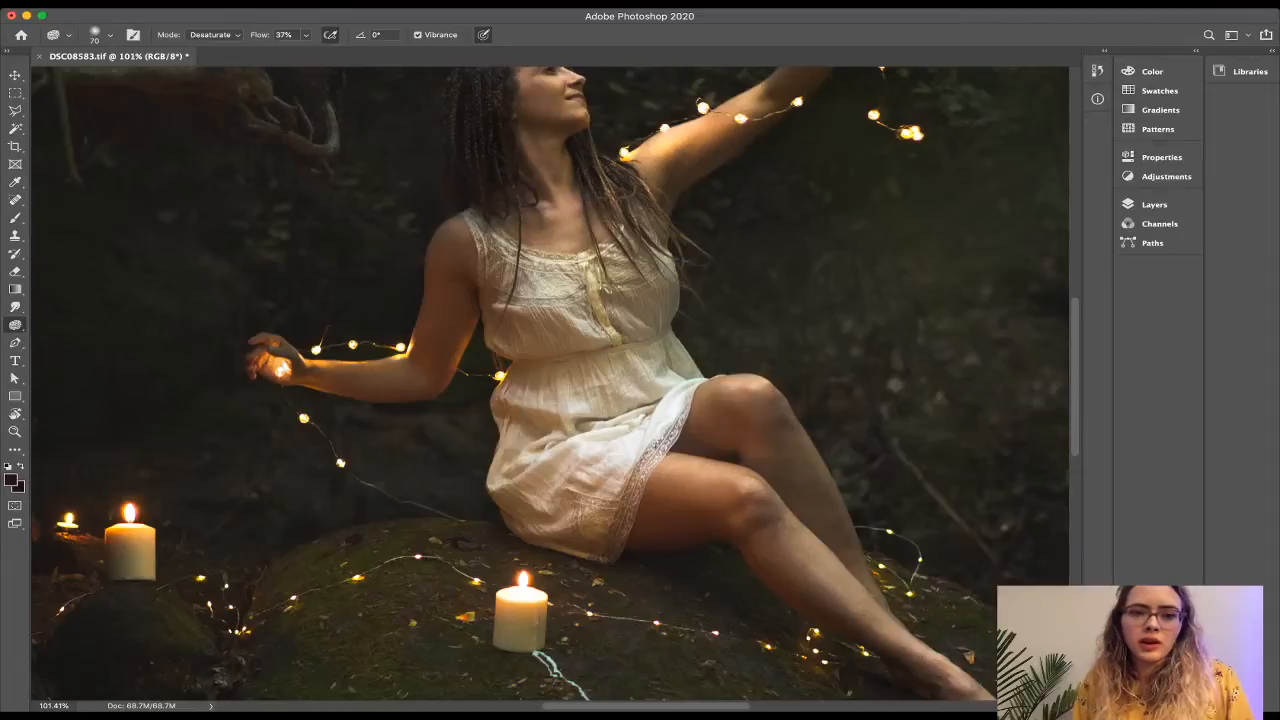
{"action": "scroll", "coordinate": [552, 376], "scroll_direction": "down", "scroll_amount": 10}
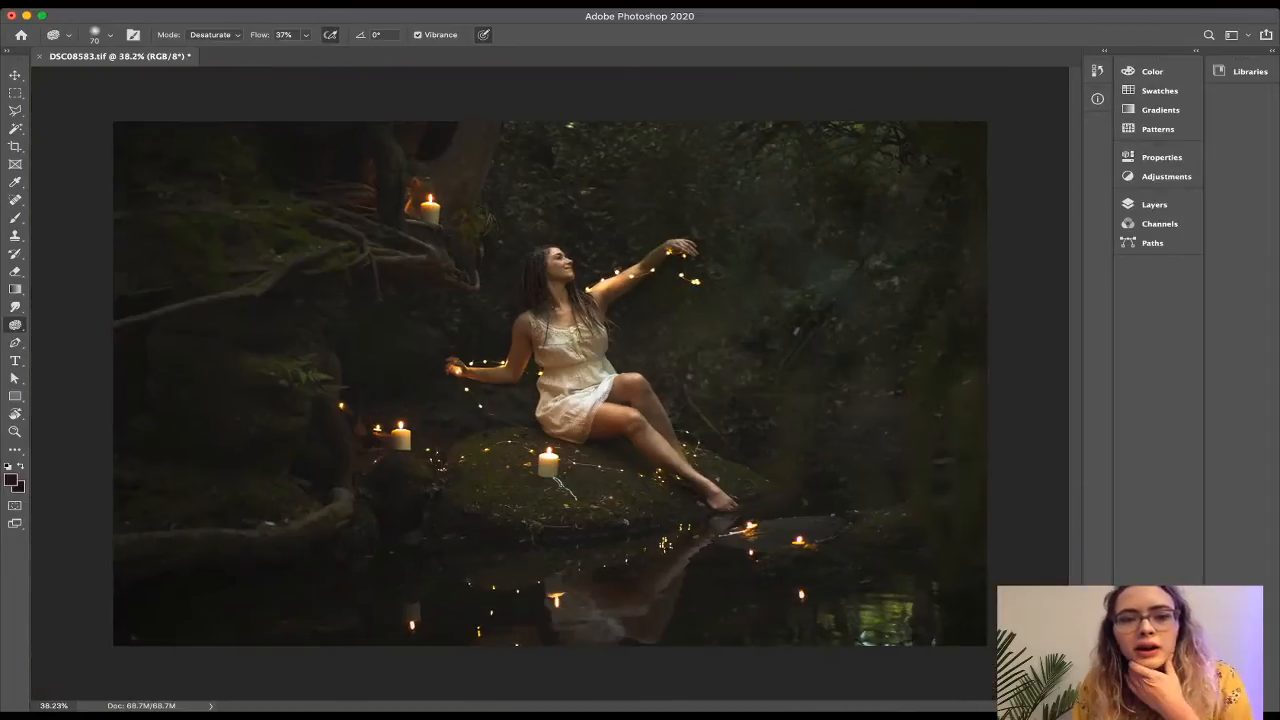
{"action": "scroll", "coordinate": [551, 385], "scroll_direction": "up", "scroll_amount": 2}
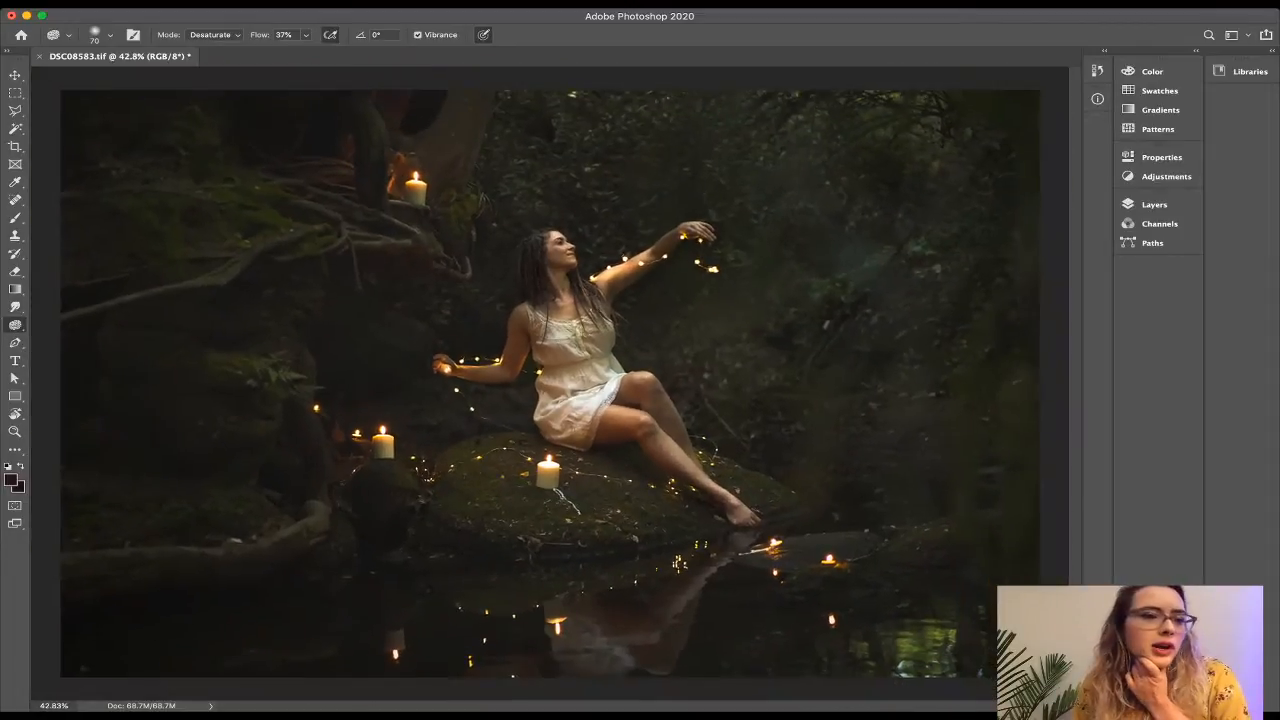
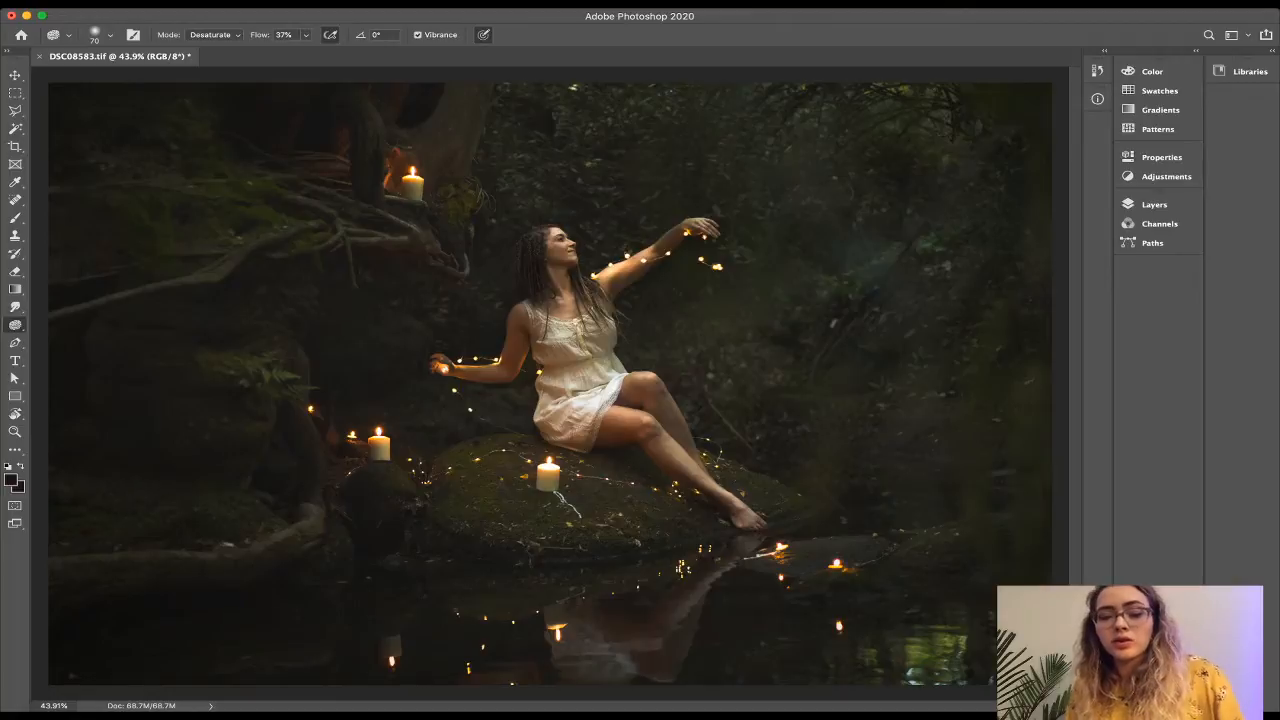
Switch from the Sponge tool to the Spot Healing Brush set to Content-Aware.
{"action": "key", "text": "j"}
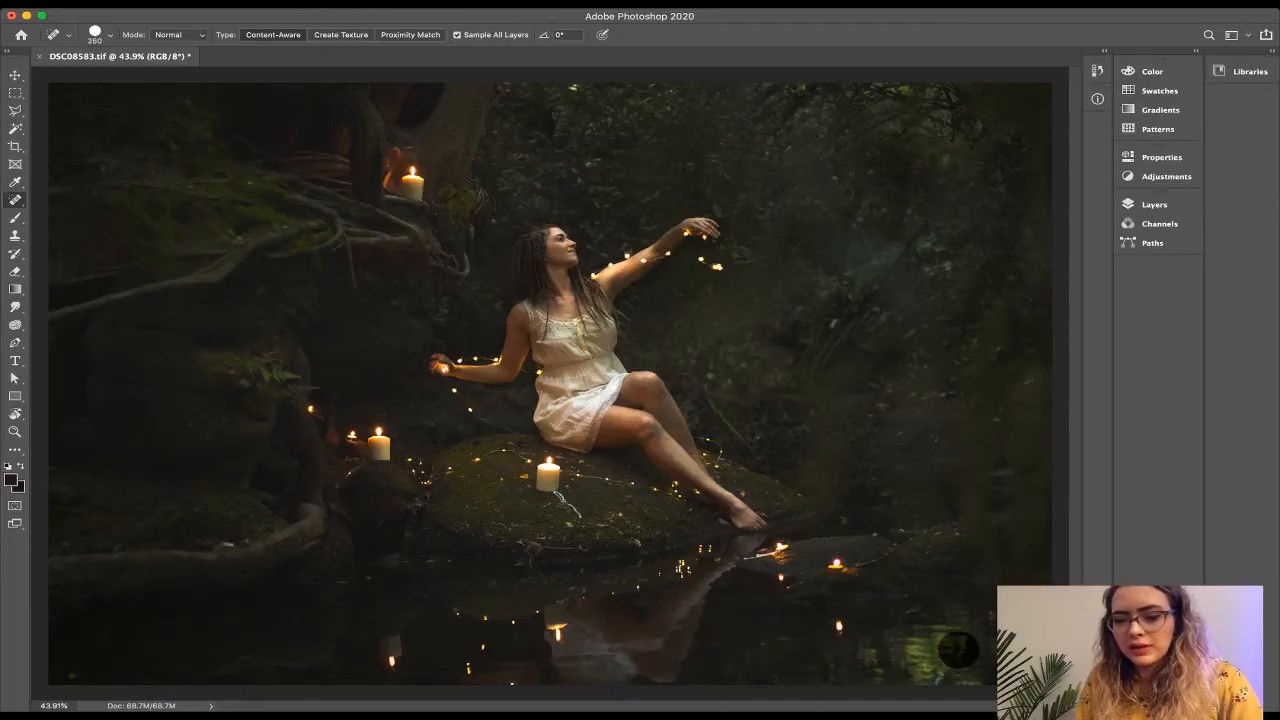
Heal the dark lower-right spot and two marks along the top edge into the foliage.
{"action": "left_click", "coordinate": [958, 648]}
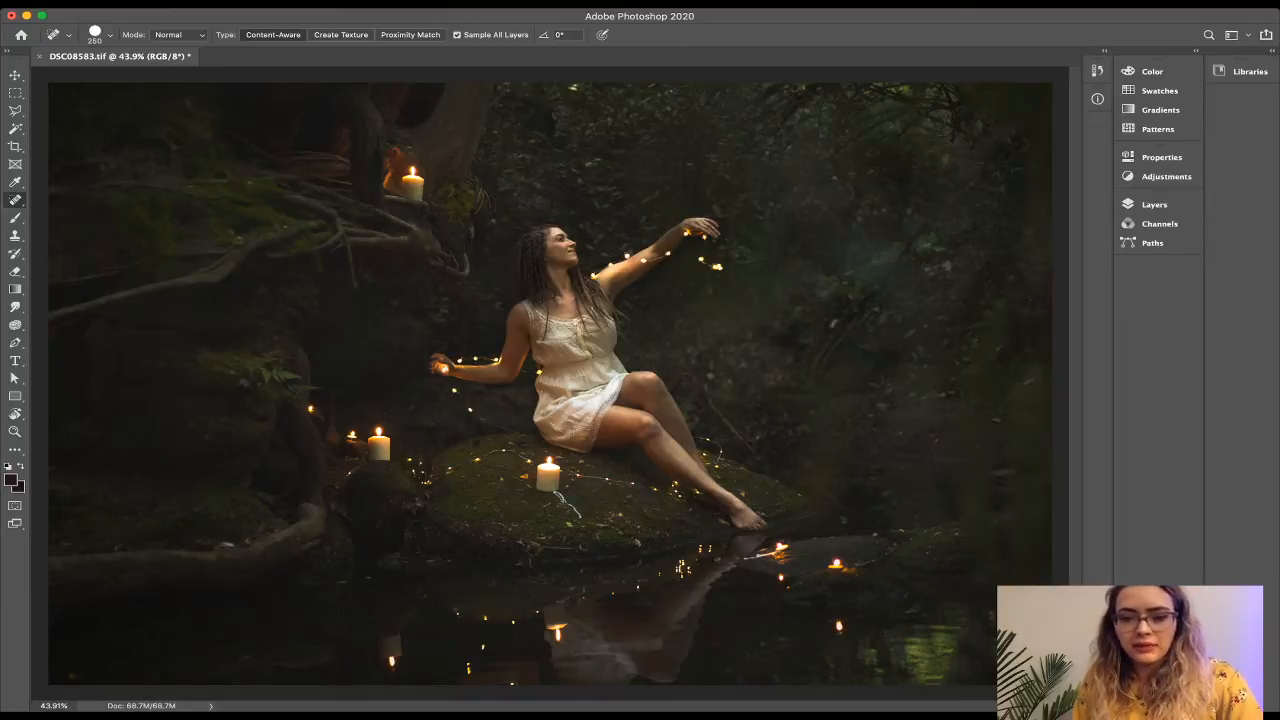
{"action": "left_click", "coordinate": [666, 99]}
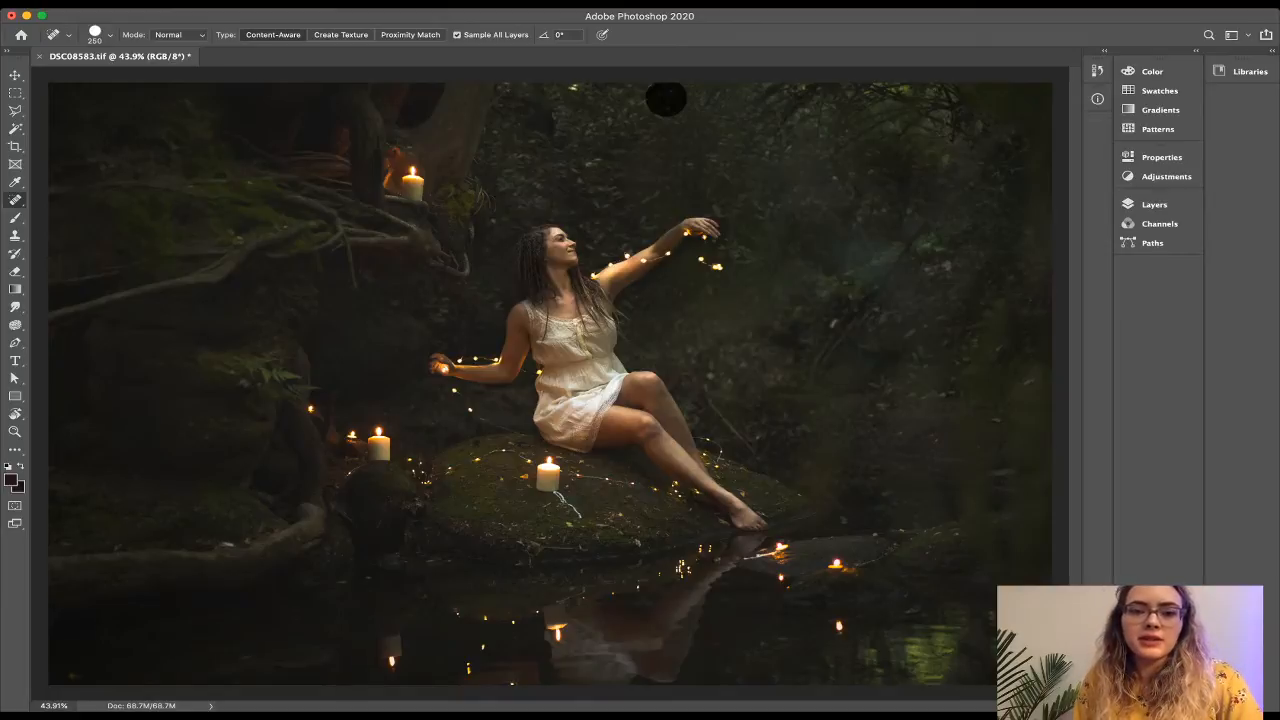
{"action": "left_click", "coordinate": [577, 97]}
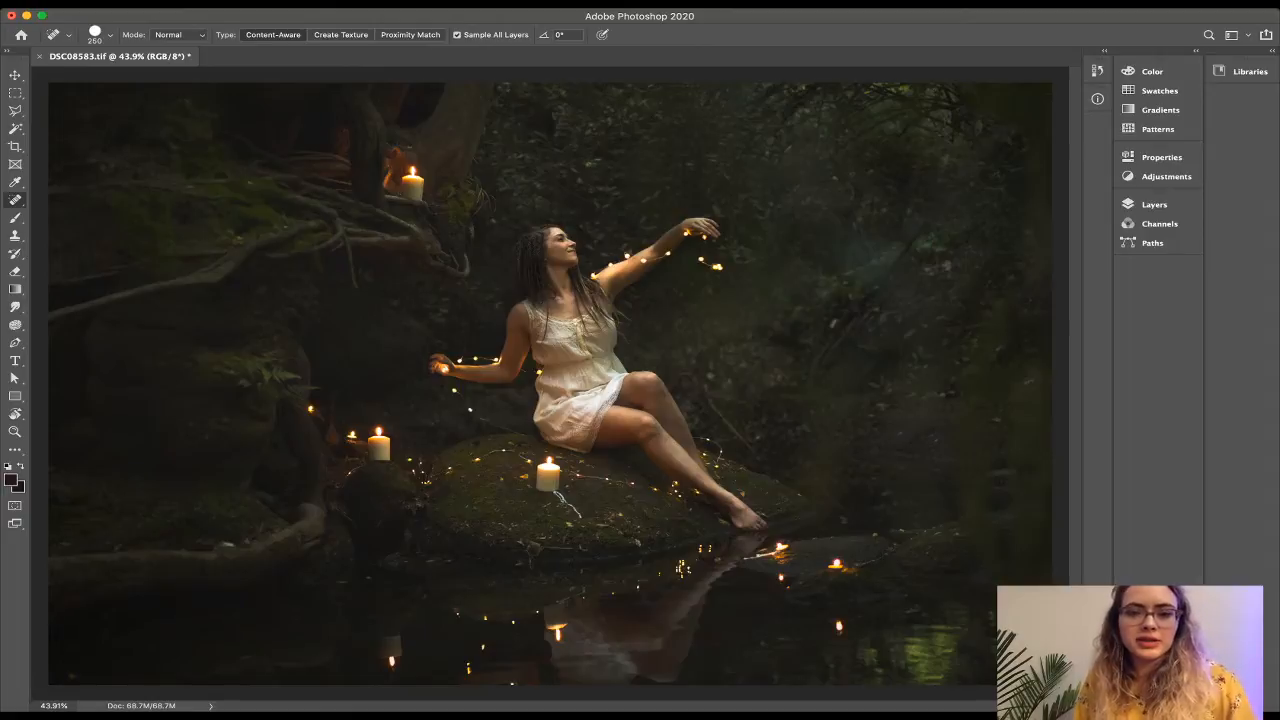
{"action": "key", "text": "s"}
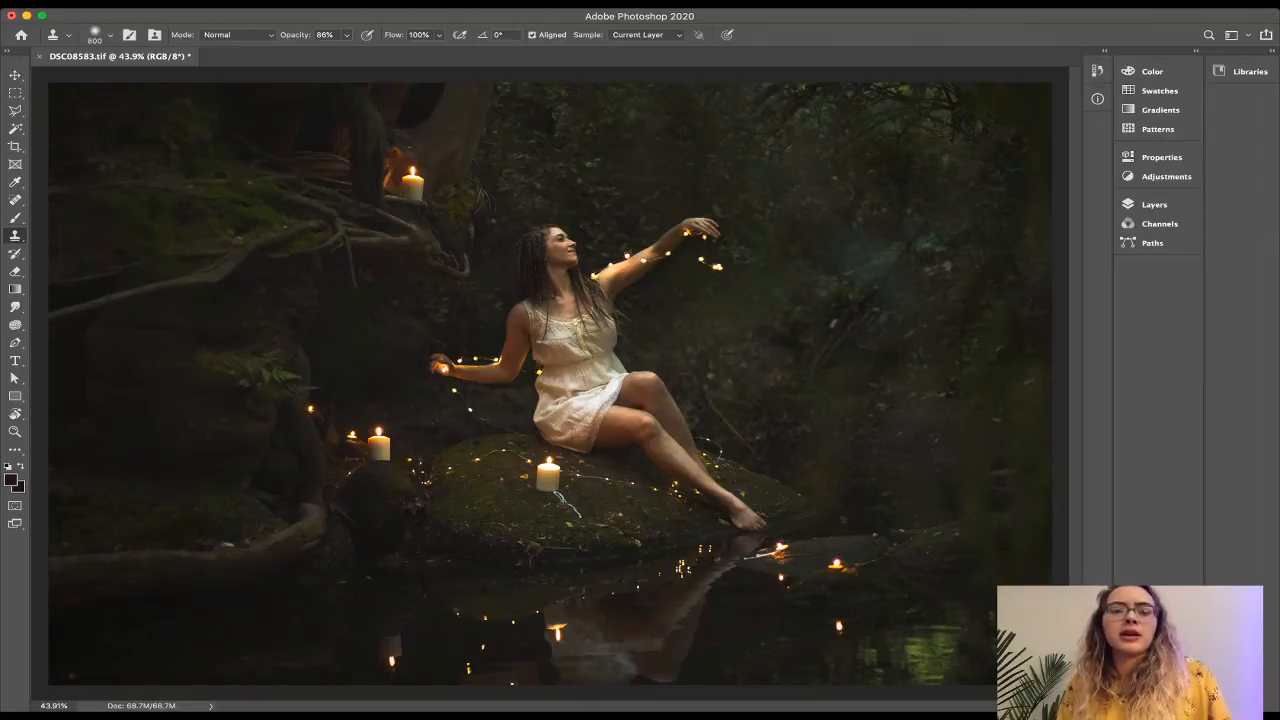
Zoom the canvas in and back out, then switch to the Eyedropper tool.
{"action": "scroll", "coordinate": [549, 384], "scroll_direction": "up", "scroll_amount": 2}
{"action": "scroll", "coordinate": [549, 384], "scroll_direction": "down", "scroll_amount": 3}
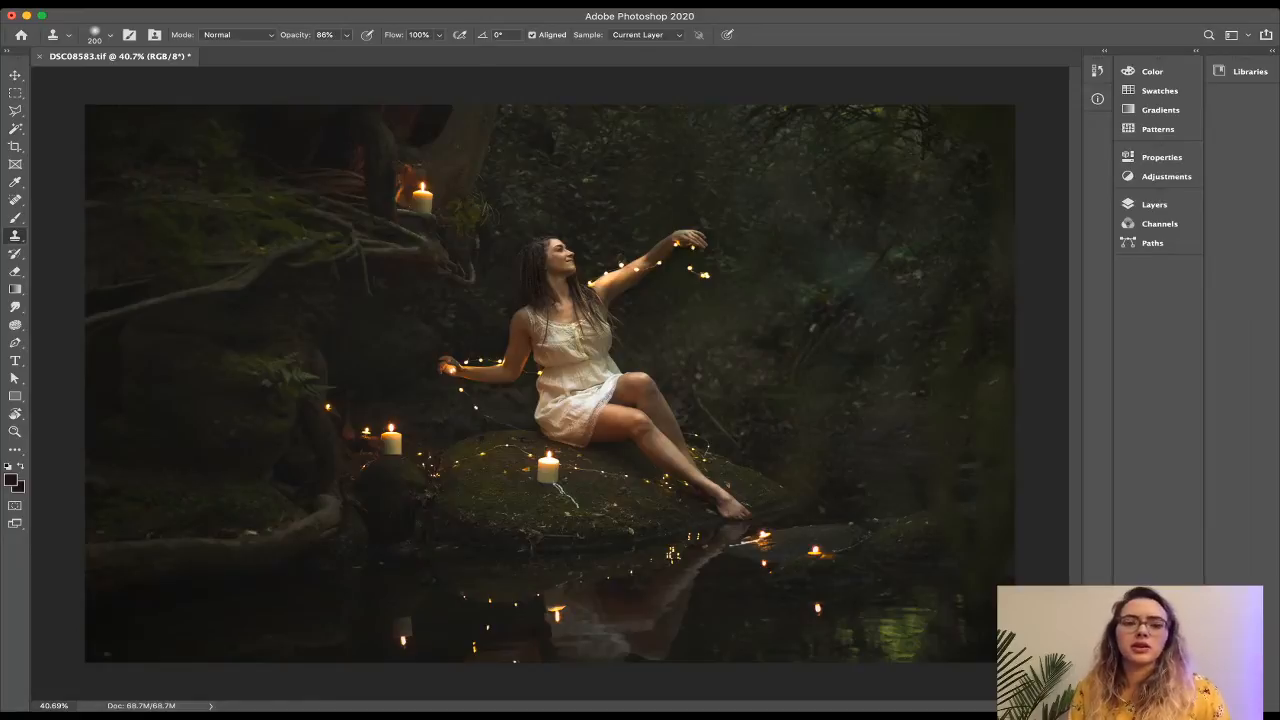
{"action": "key", "text": "i"}
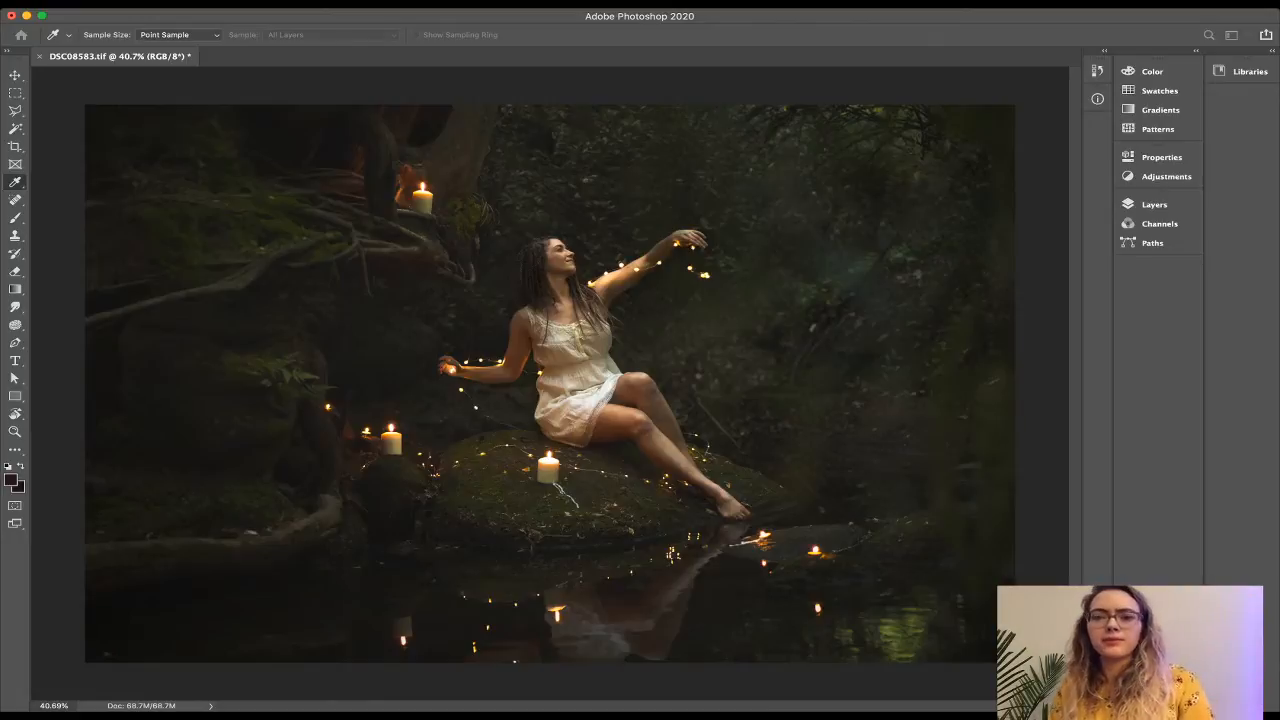
Go back from the Eyedropper to the Clone Stamp tool.
{"action": "key", "text": "s"}
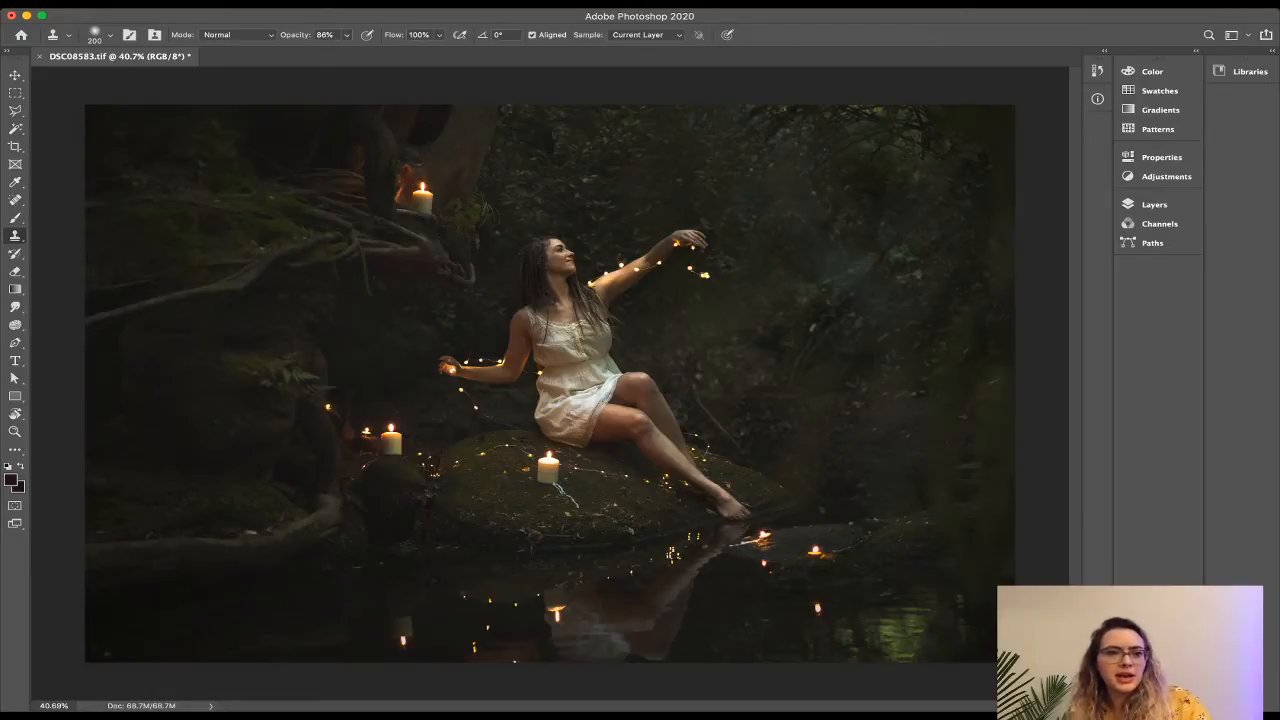
Save the retouched portrait as DSC08583-Edit.tif, close it, and return to Lightroom.
{"action": "key", "text": "super+s"}
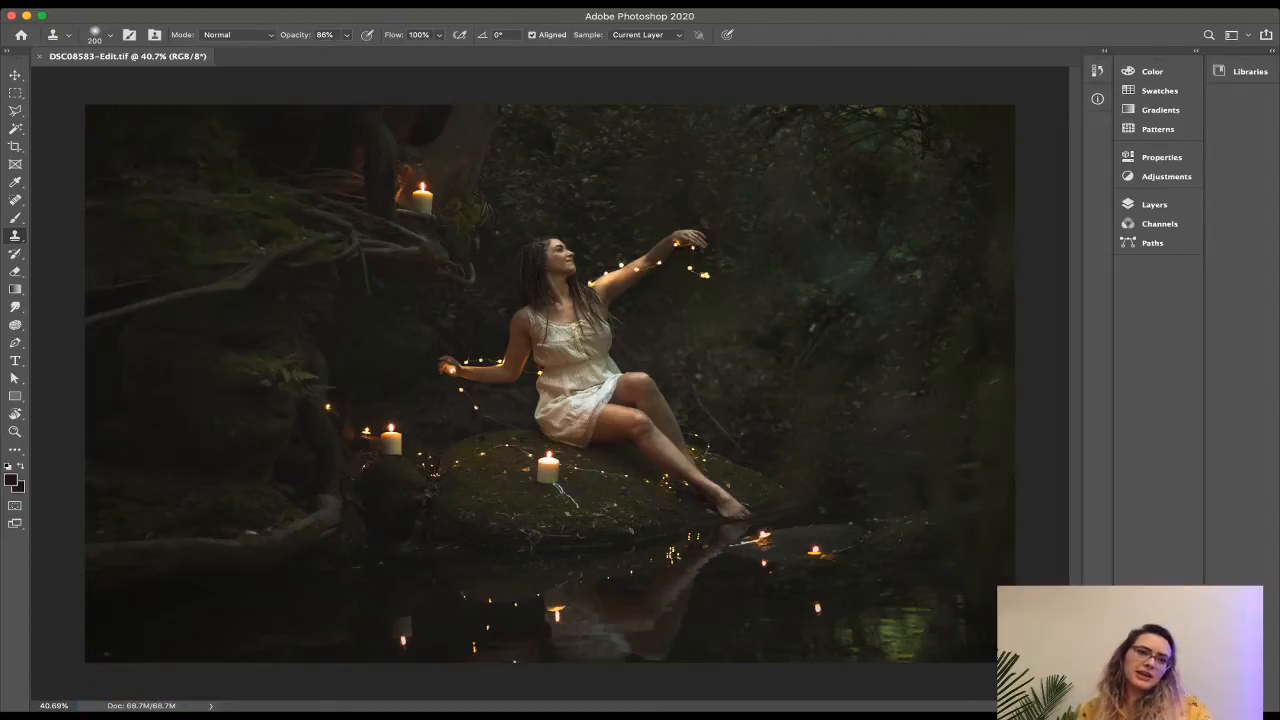
{"action": "key", "text": "super+w"}
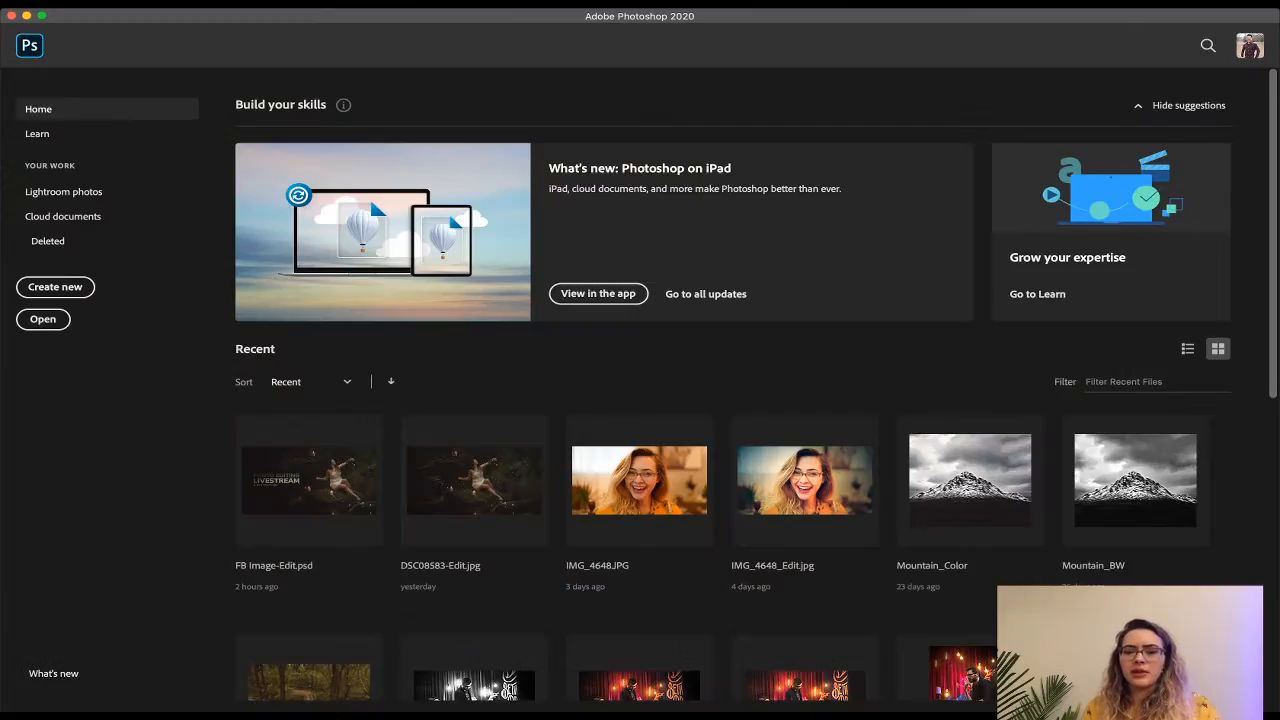
{"action": "key", "text": "super+Tab"}
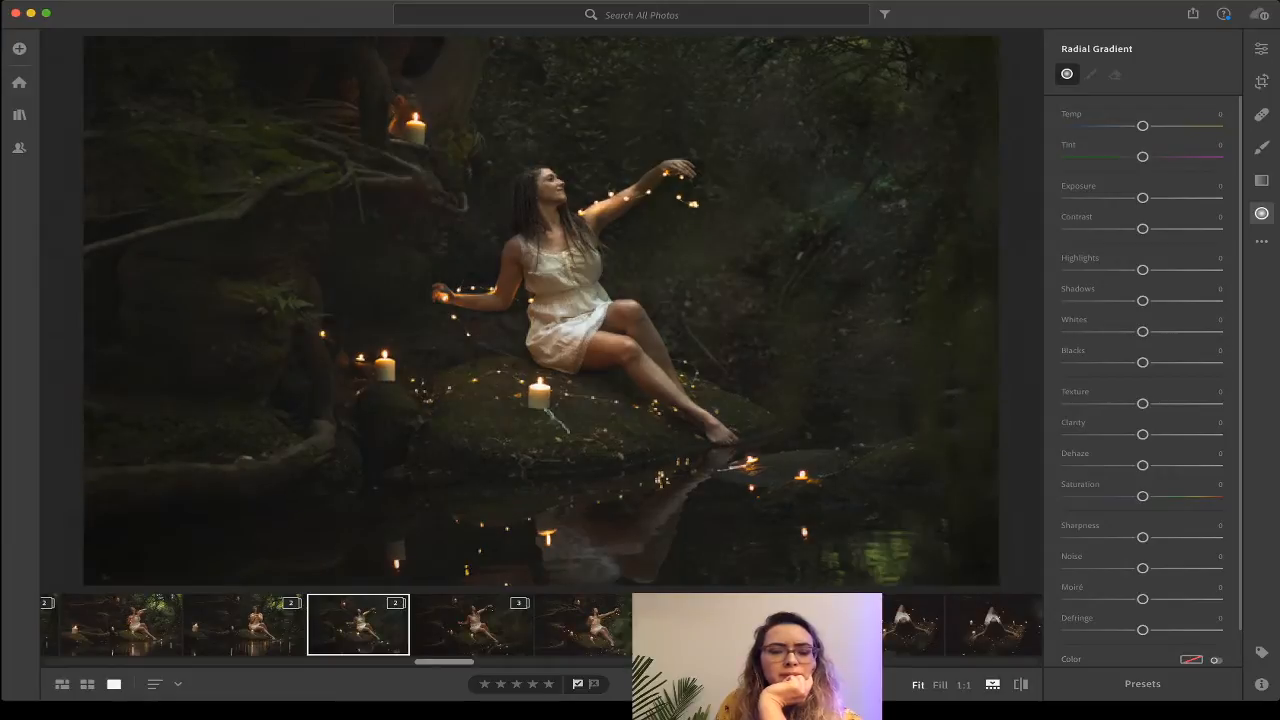
Expand the two-photo stack and compare the original with the Photoshop edit, then show the general Edit panel.
{"action": "left_click", "coordinate": [396, 603]}
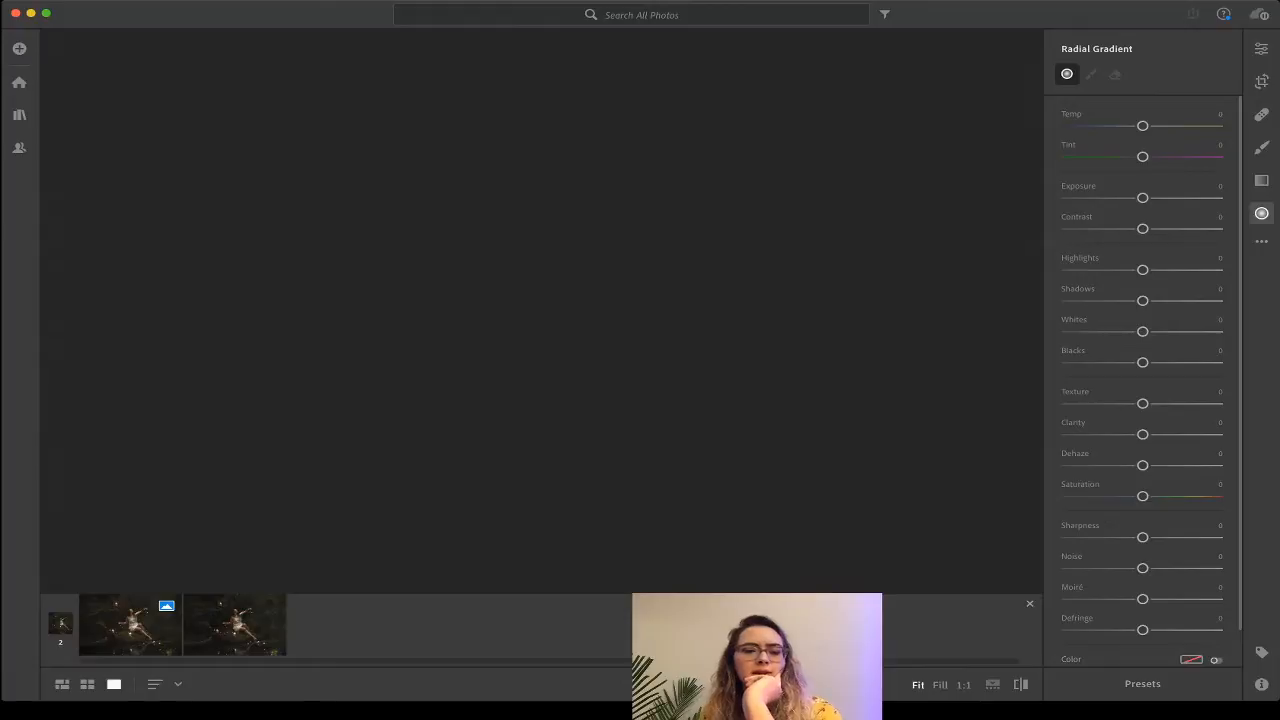
{"action": "left_click", "coordinate": [235, 625]}
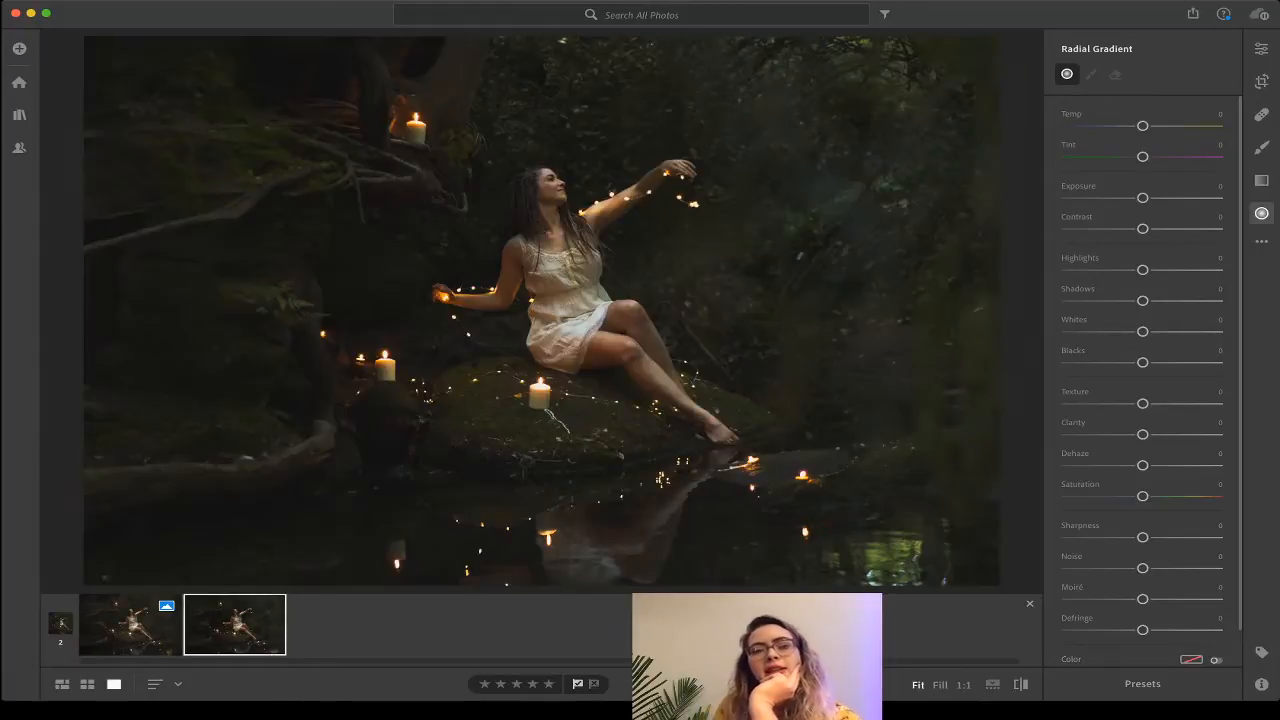
{"action": "key", "text": "Left"}
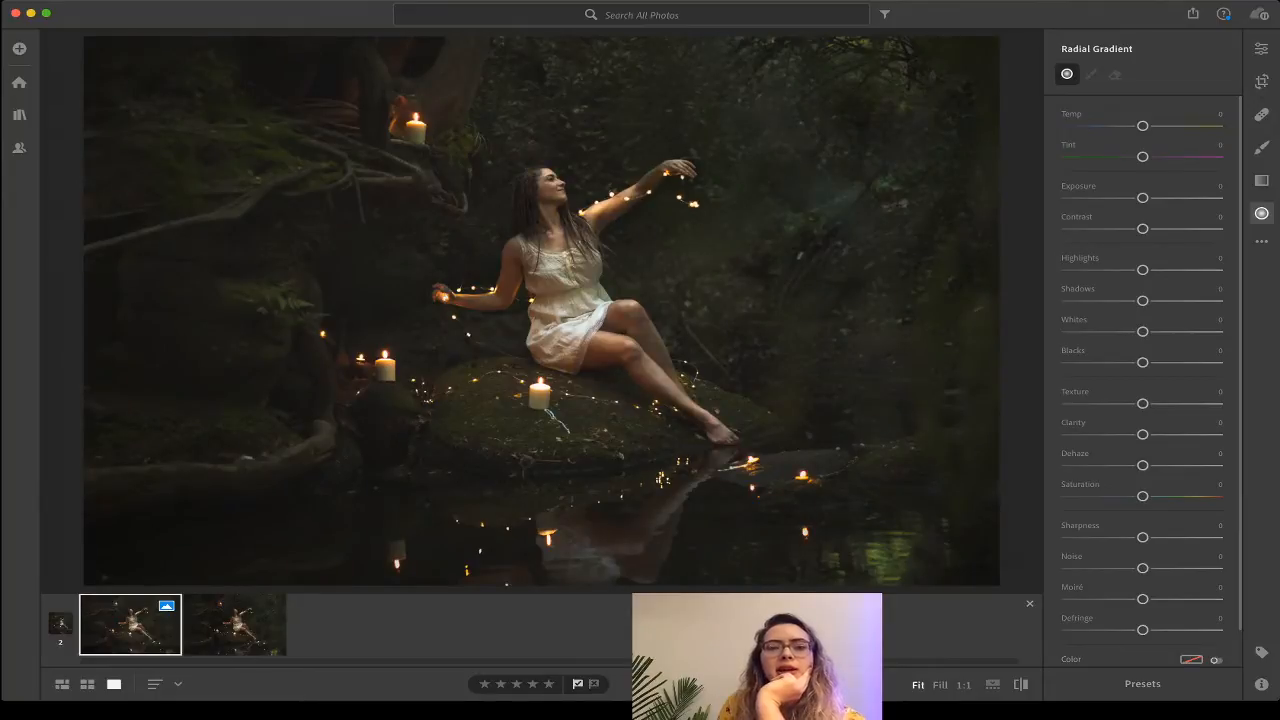
{"action": "key", "text": "Right"}
{"action": "key", "text": "Left"}
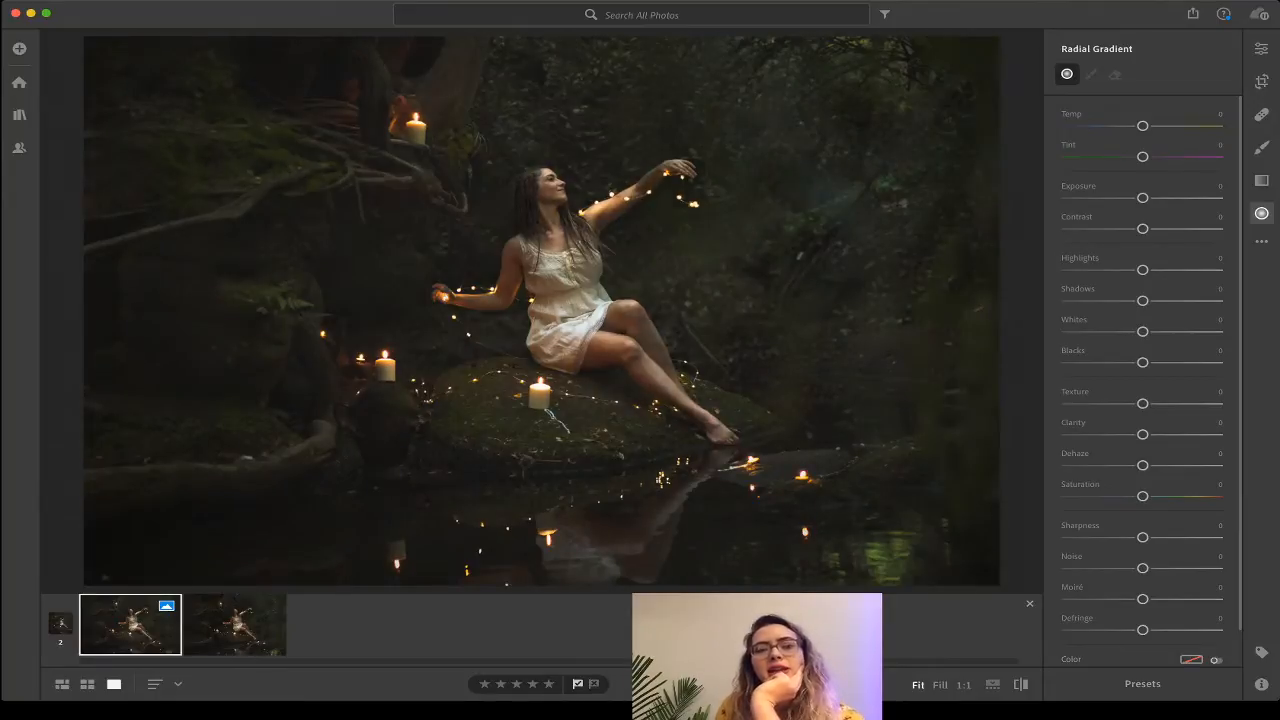
{"action": "key", "text": "Right"}
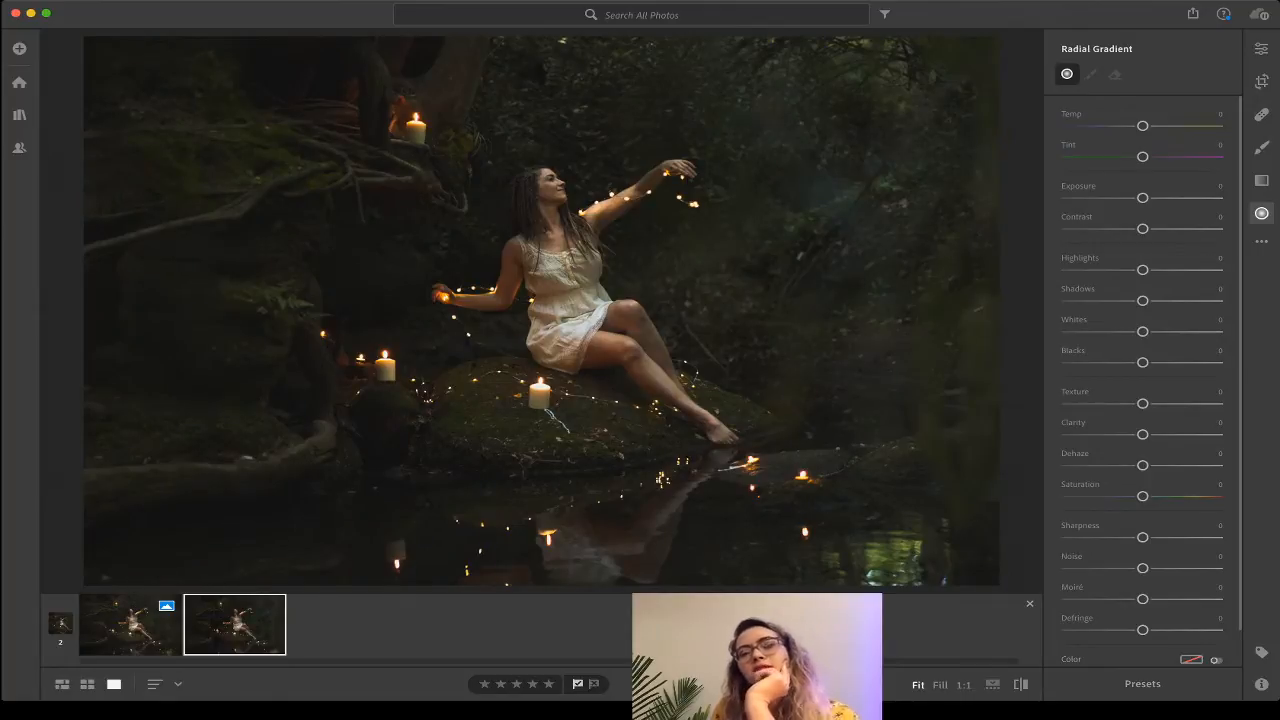
{"action": "key", "text": "Left"}
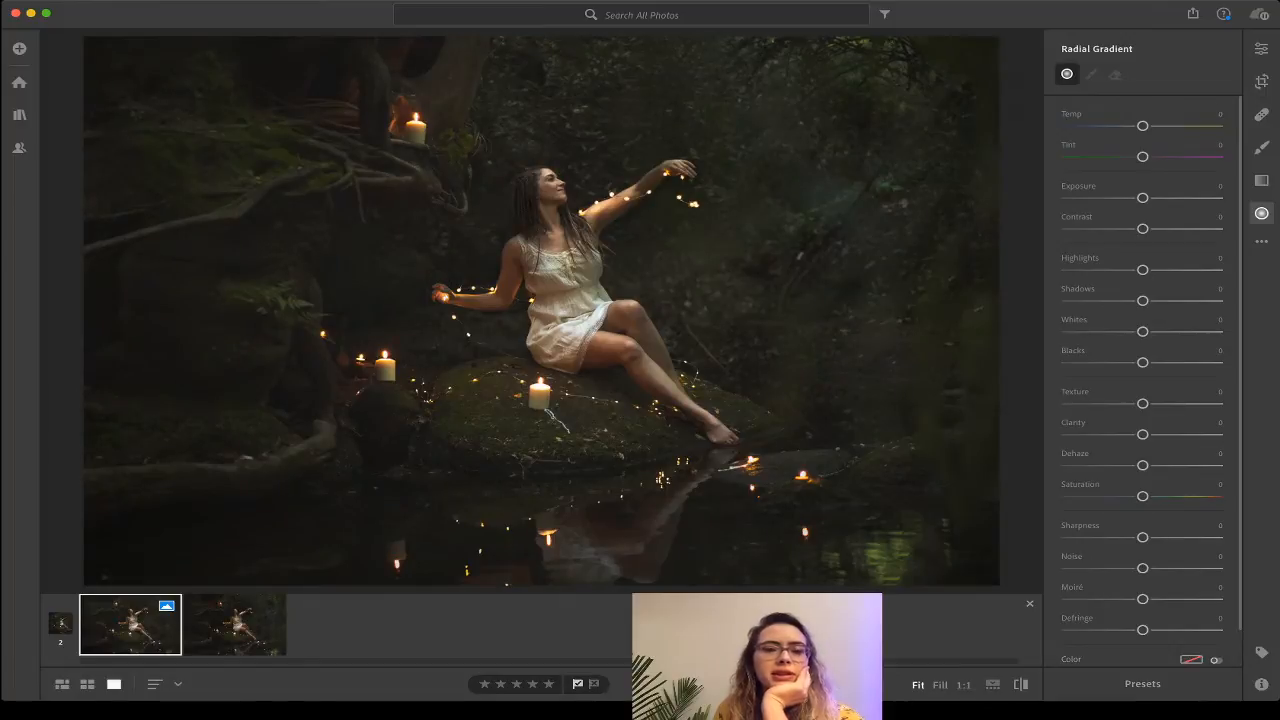
{"action": "key", "text": "Right"}
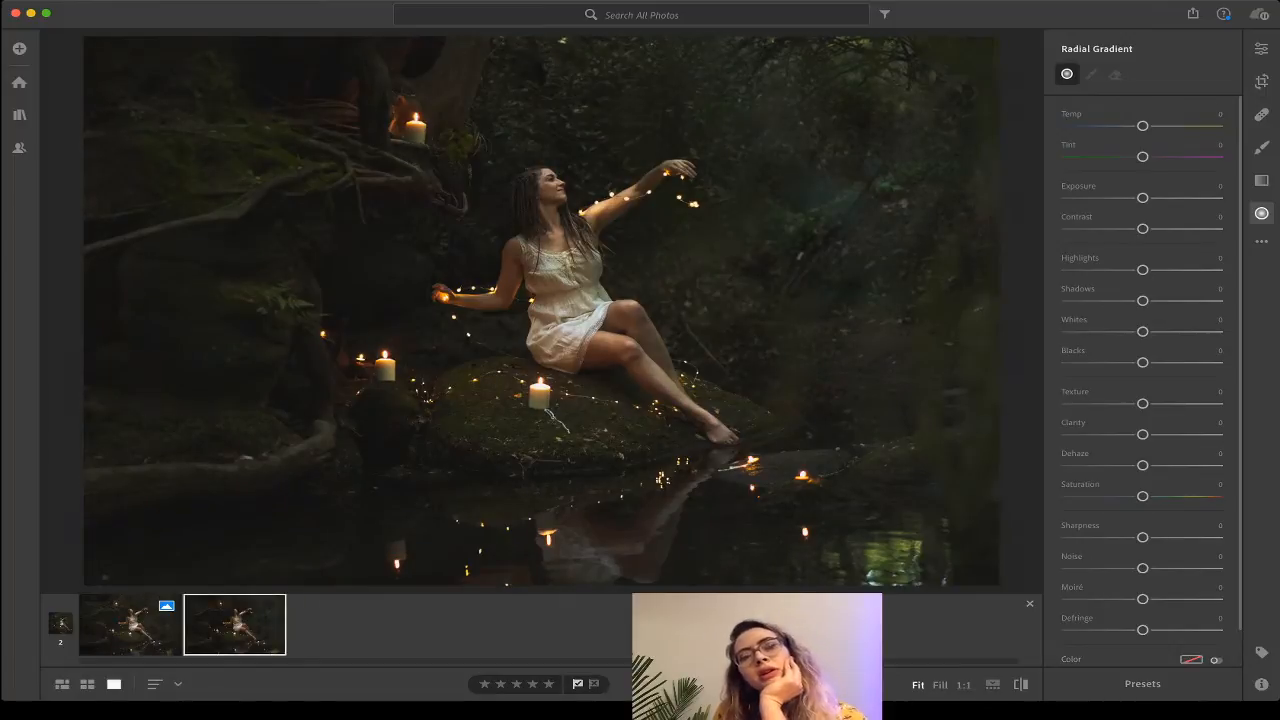
{"action": "key", "text": "Left"}
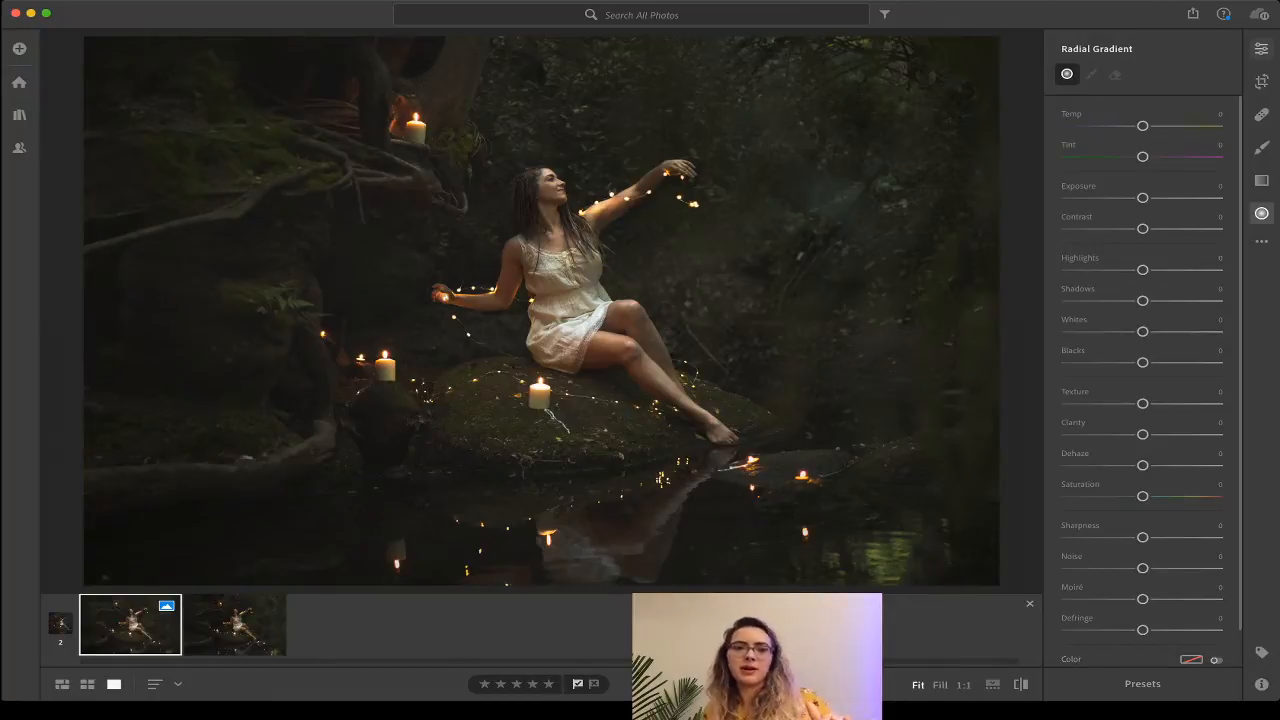
{"action": "left_click", "coordinate": [1261, 49]}
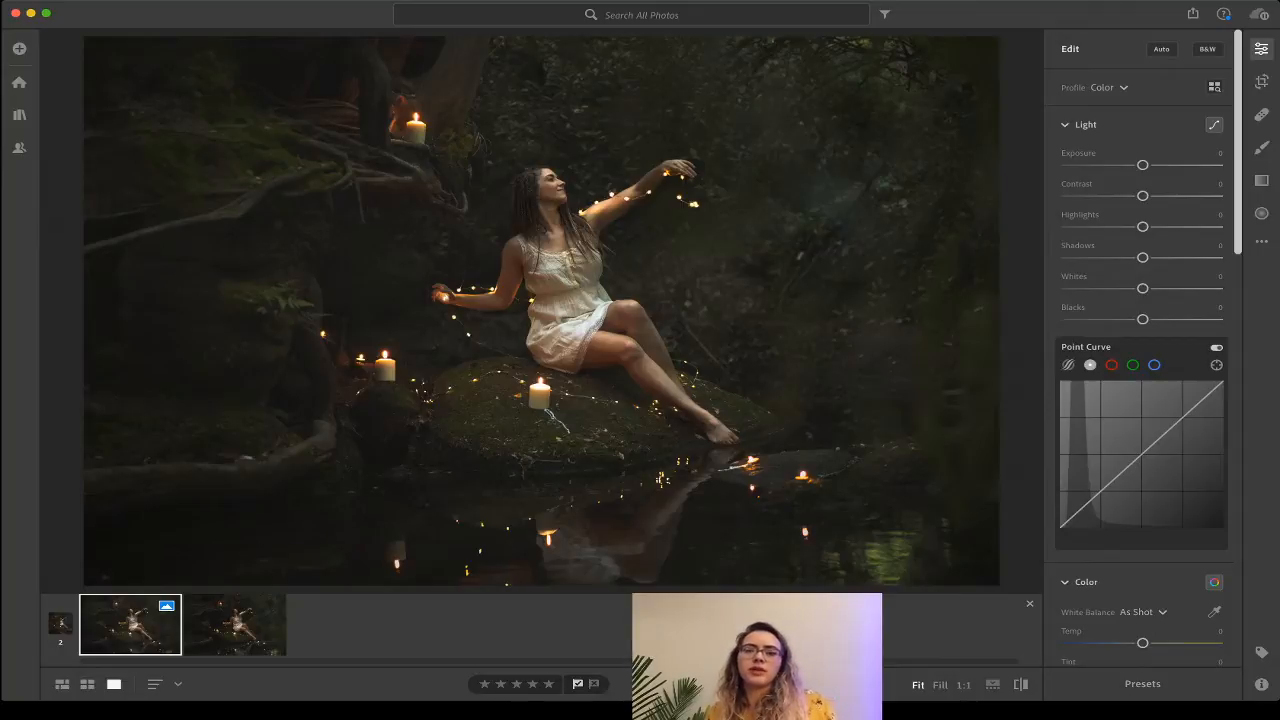
Brush a mask over the woman's face at Exposure -0.56, then start a new brush at +2.12.
{"action": "key", "text": "b"}
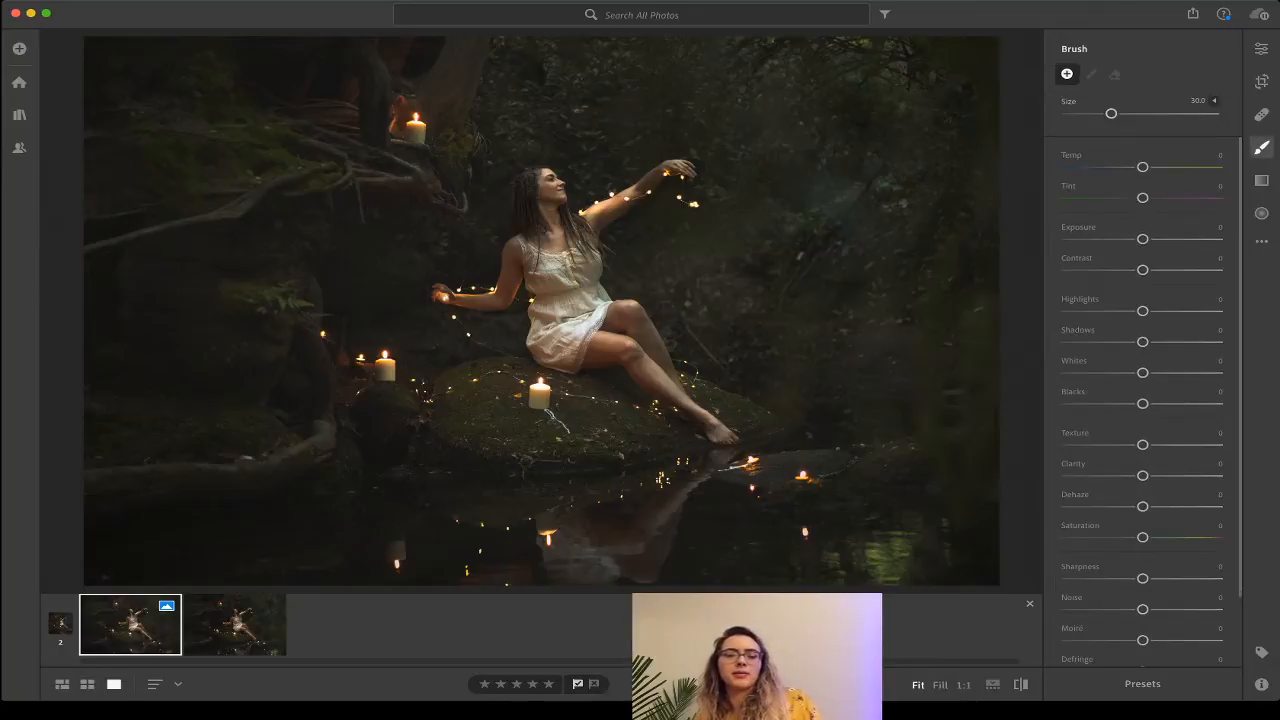
{"action": "left_click", "coordinate": [543, 190]}
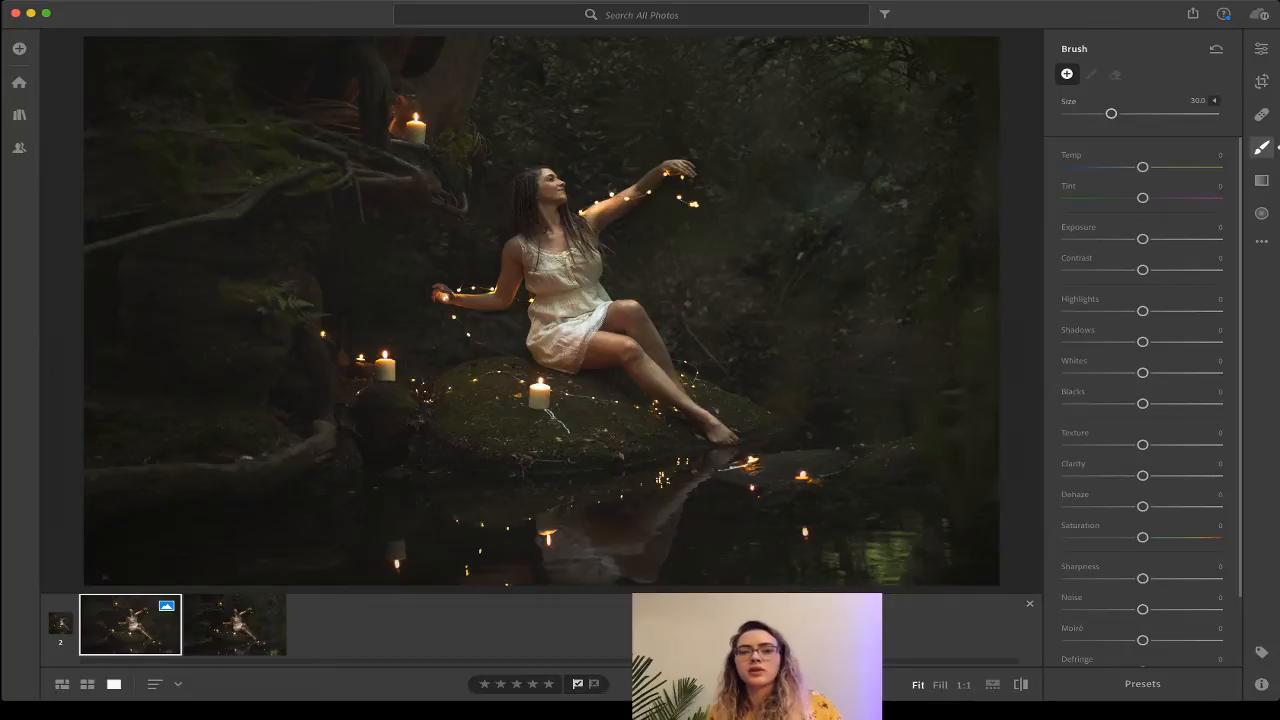
{"action": "left_click", "coordinate": [543, 188]}
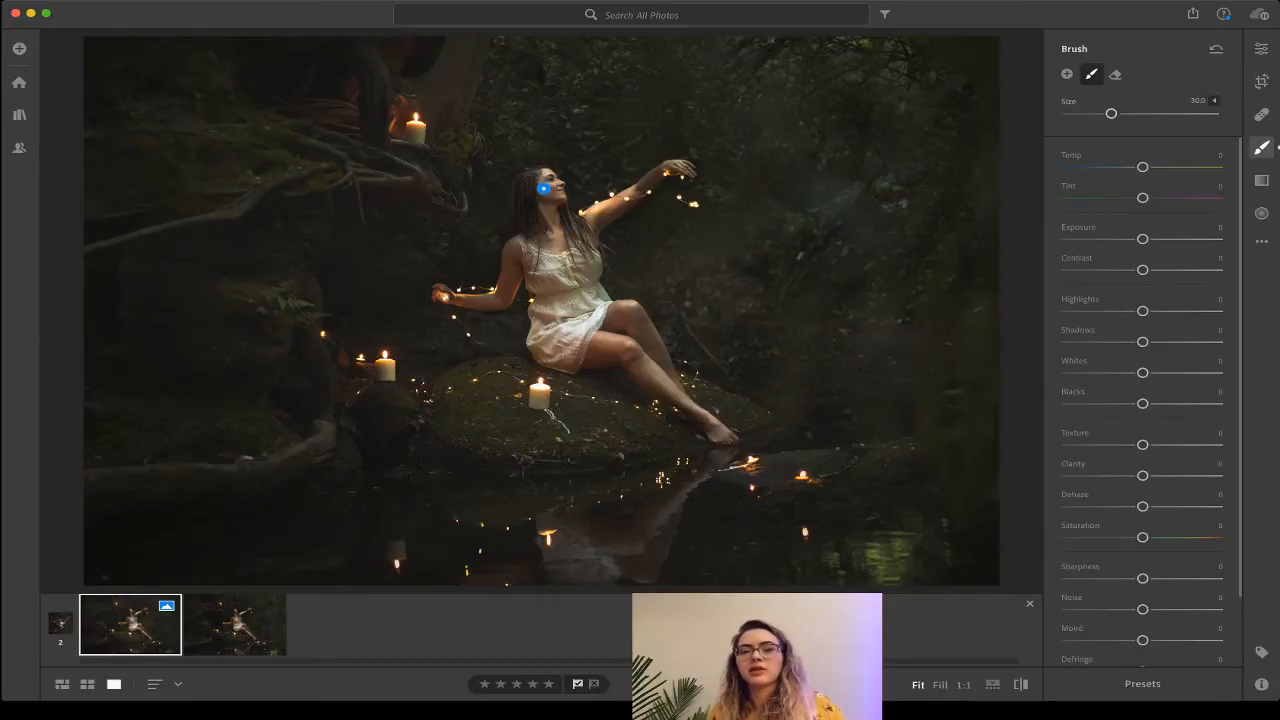
{"action": "left_click_drag", "start_coordinate": [1142, 238], "coordinate": [1132, 238]}
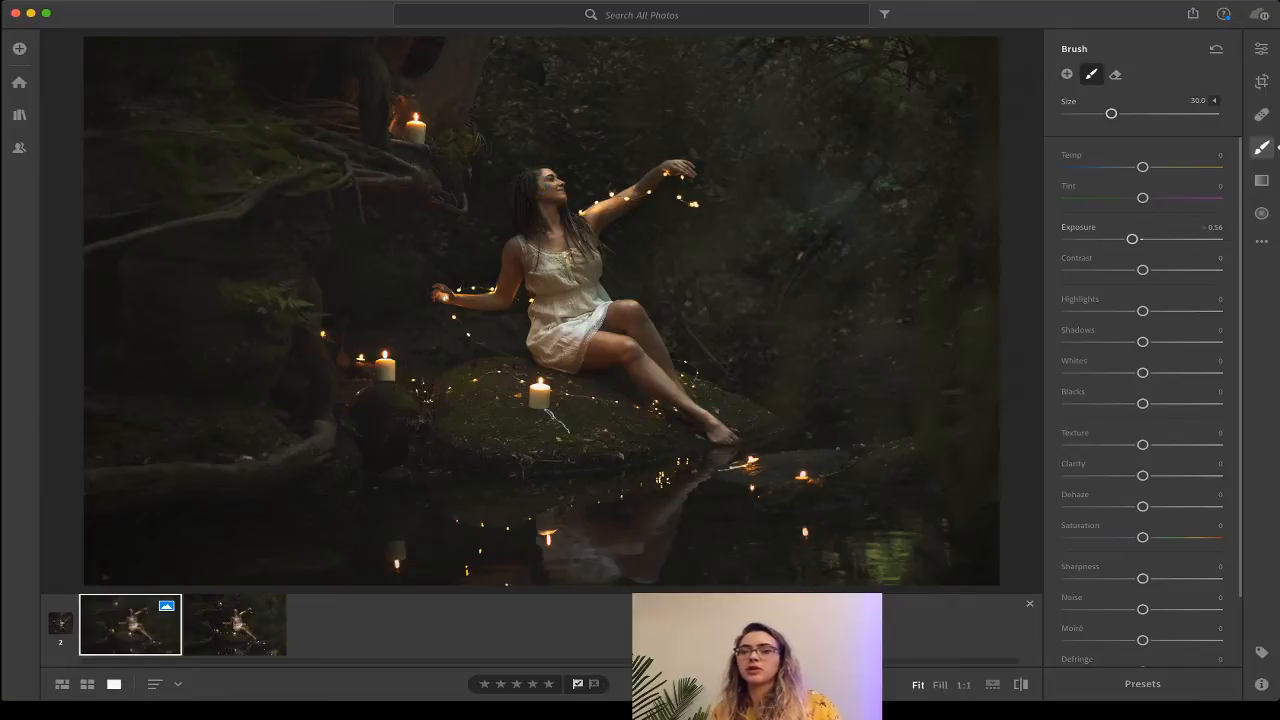
{"action": "left_click", "coordinate": [1067, 74]}
{"action": "left_click_drag", "start_coordinate": [1132, 239], "coordinate": [1183, 239]}
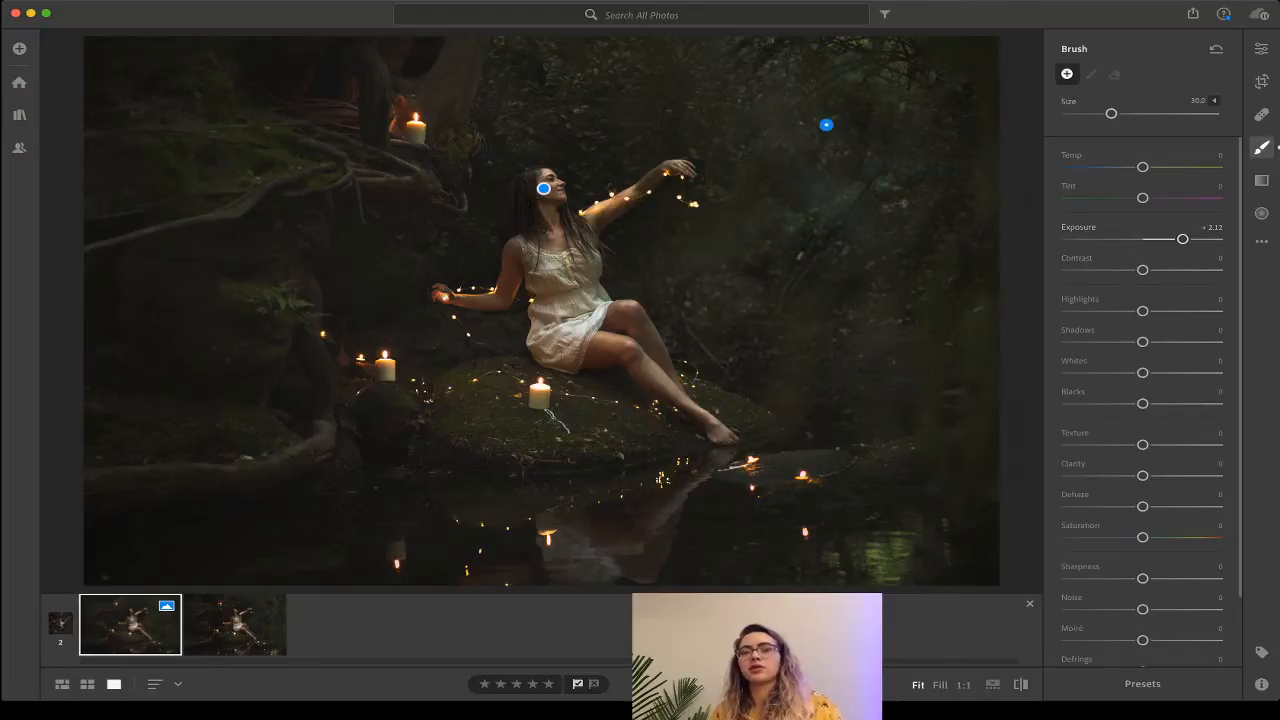
Paint the +2.12 brush over the right-side trees, tweak the face mask's exposure, and move its pin.
{"action": "mouse_move", "coordinate": [947, 275]}
{"action": "left_mouse_down"}
{"action": "mouse_move", "coordinate": [978, 163]}
{"action": "mouse_move", "coordinate": [942, 250]}
{"action": "mouse_move", "coordinate": [915, 185]}
{"action": "mouse_move", "coordinate": [822, 200]}
{"action": "left_mouse_up"}
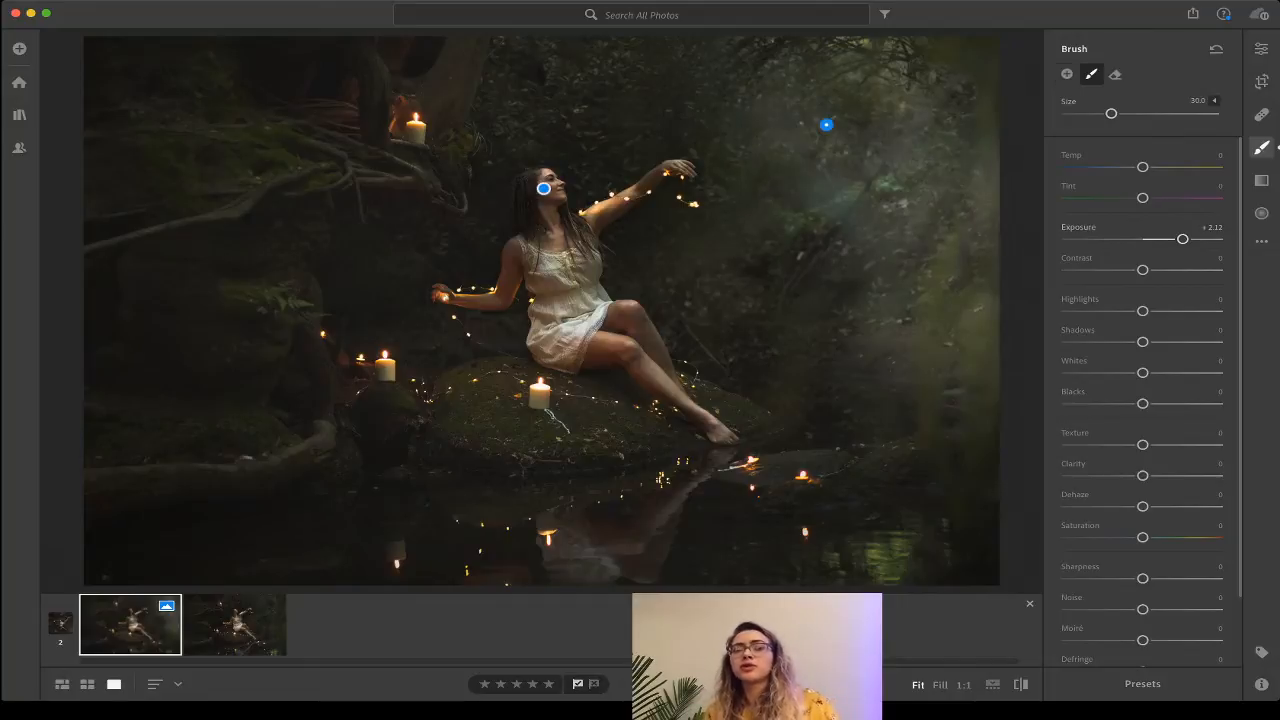
{"action": "mouse_move", "coordinate": [544, 188]}
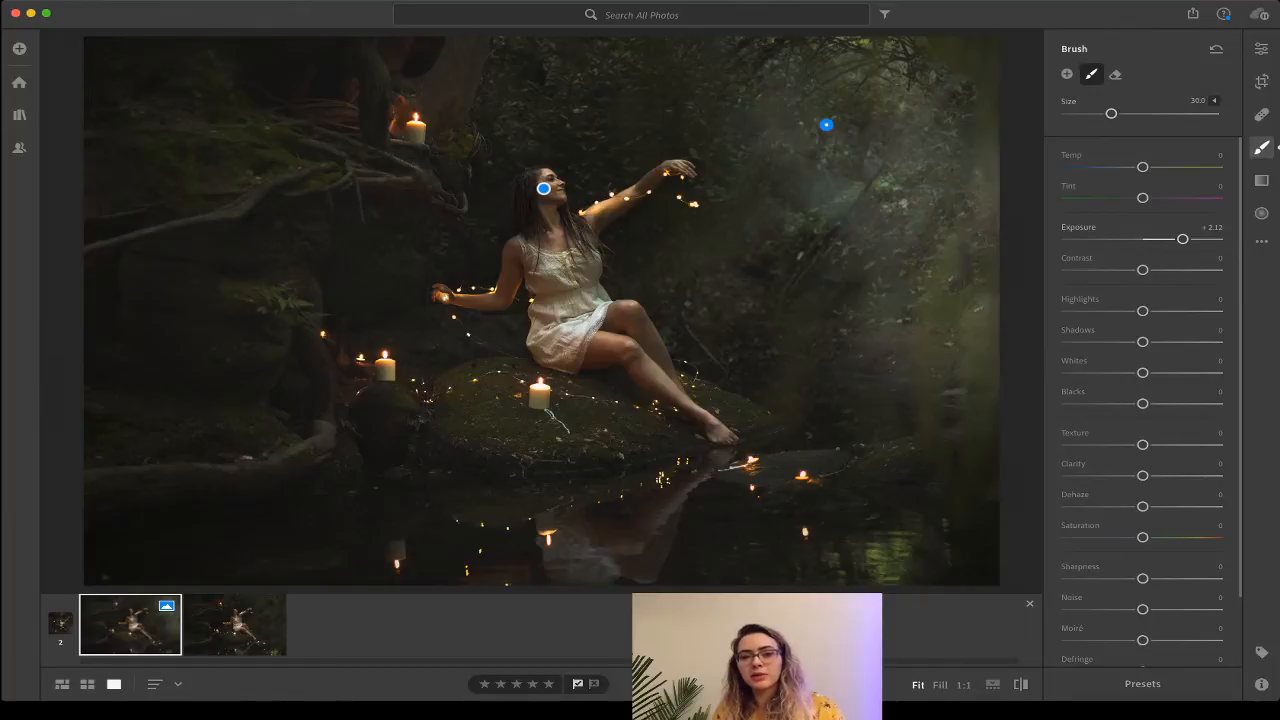
{"action": "left_click", "coordinate": [543, 188]}
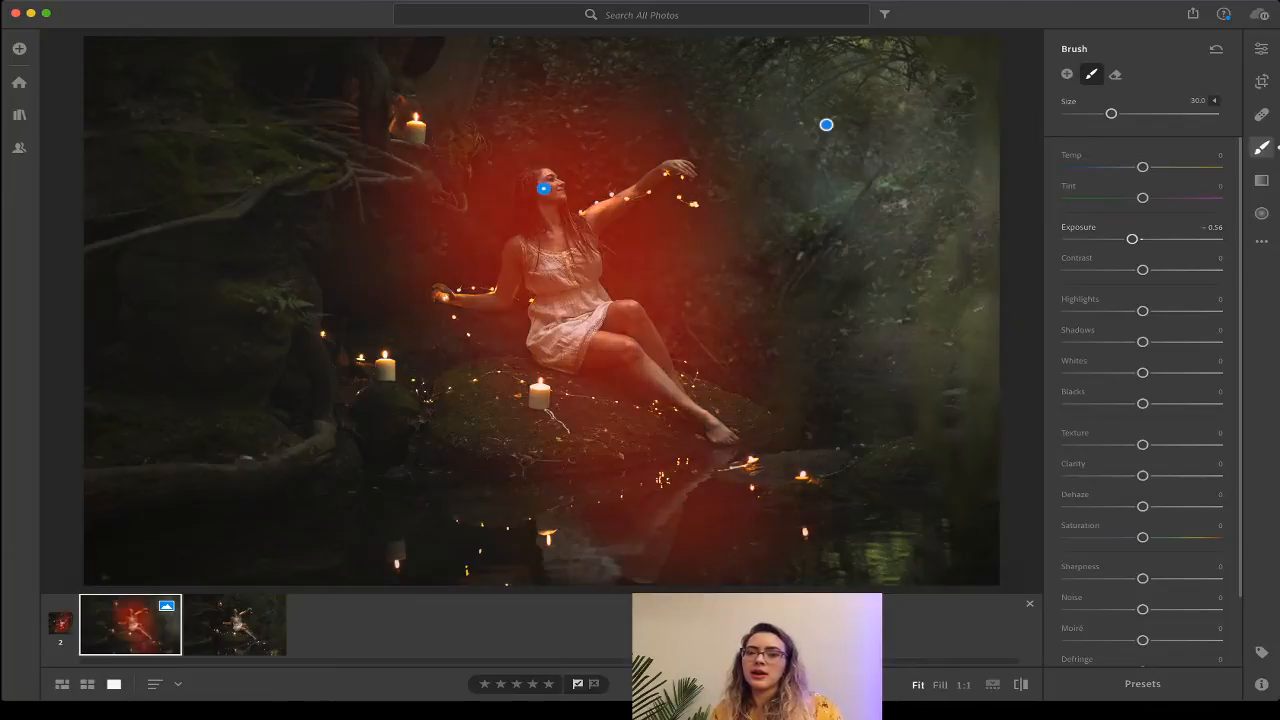
{"action": "mouse_move", "coordinate": [1132, 239]}
{"action": "left_mouse_down"}
{"action": "mouse_move", "coordinate": [1169, 239]}
{"action": "mouse_move", "coordinate": [1100, 239]}
{"action": "mouse_move", "coordinate": [1171, 239]}
{"action": "mouse_move", "coordinate": [1143, 239]}
{"action": "left_mouse_up"}
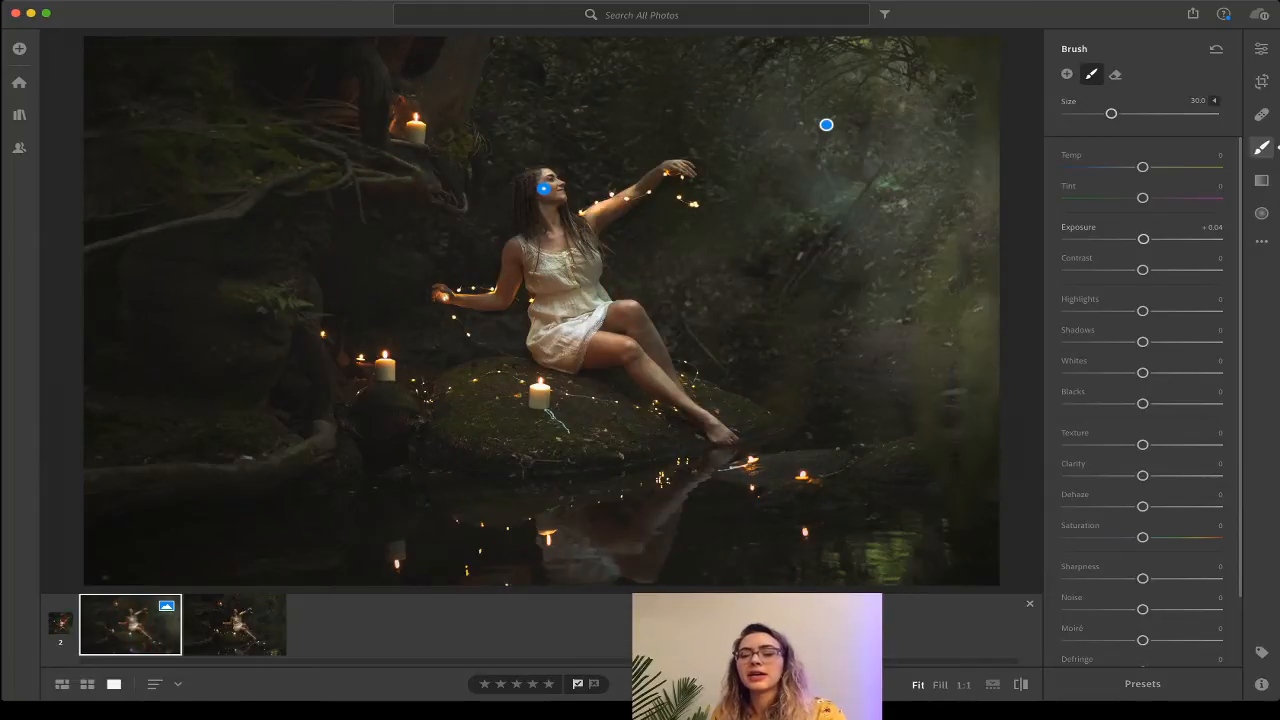
{"action": "mouse_move", "coordinate": [543, 188]}
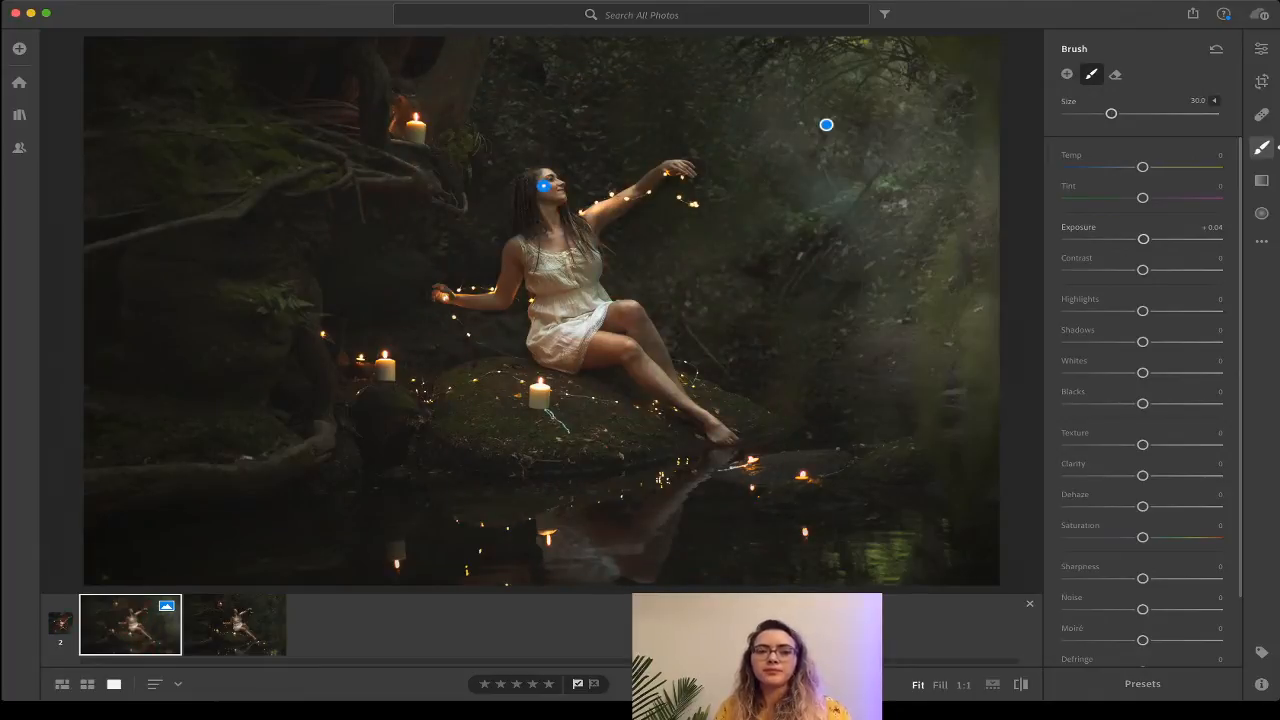
{"action": "mouse_move", "coordinate": [543, 185]}
{"action": "left_mouse_down"}
{"action": "mouse_move", "coordinate": [596, 187]}
{"action": "mouse_move", "coordinate": [758, 263]}
{"action": "left_mouse_up"}
{"action": "left_click", "coordinate": [826, 125]}
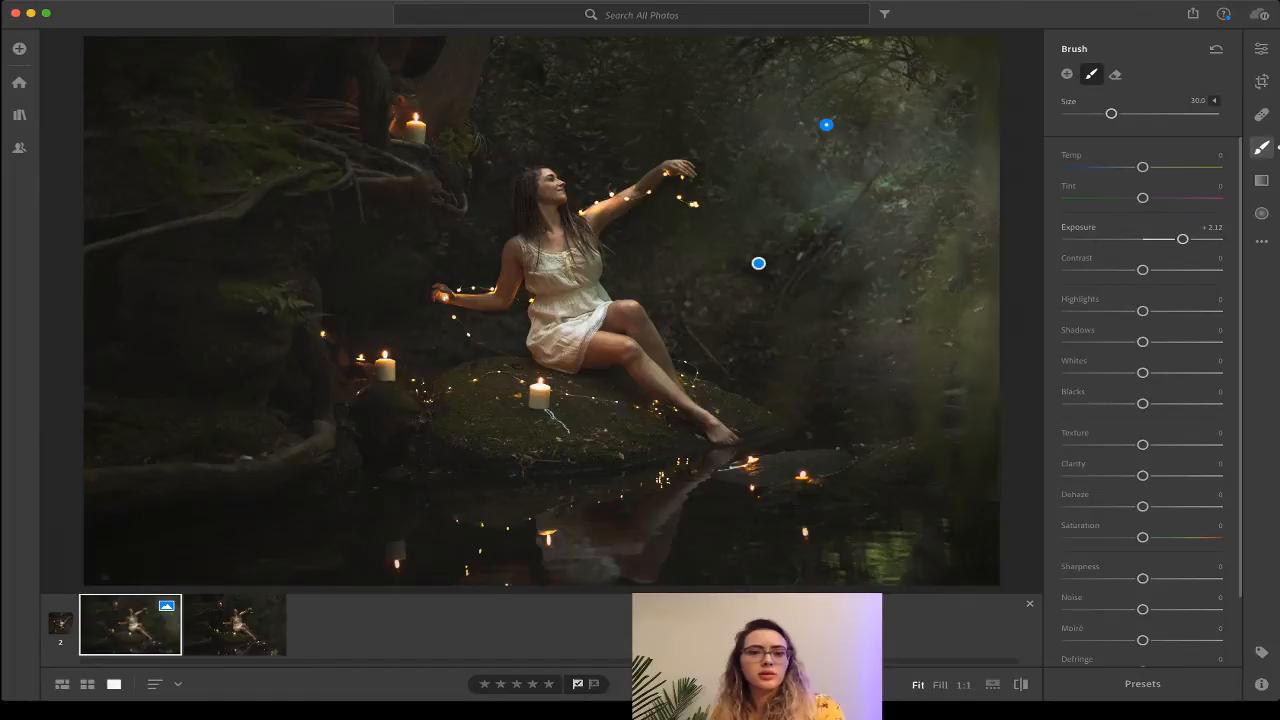
Nudge the tree-brightening mask right, delete it, and return to the general Edit adjustments.
{"action": "left_click_drag", "start_coordinate": [826, 125], "coordinate": [891, 146]}
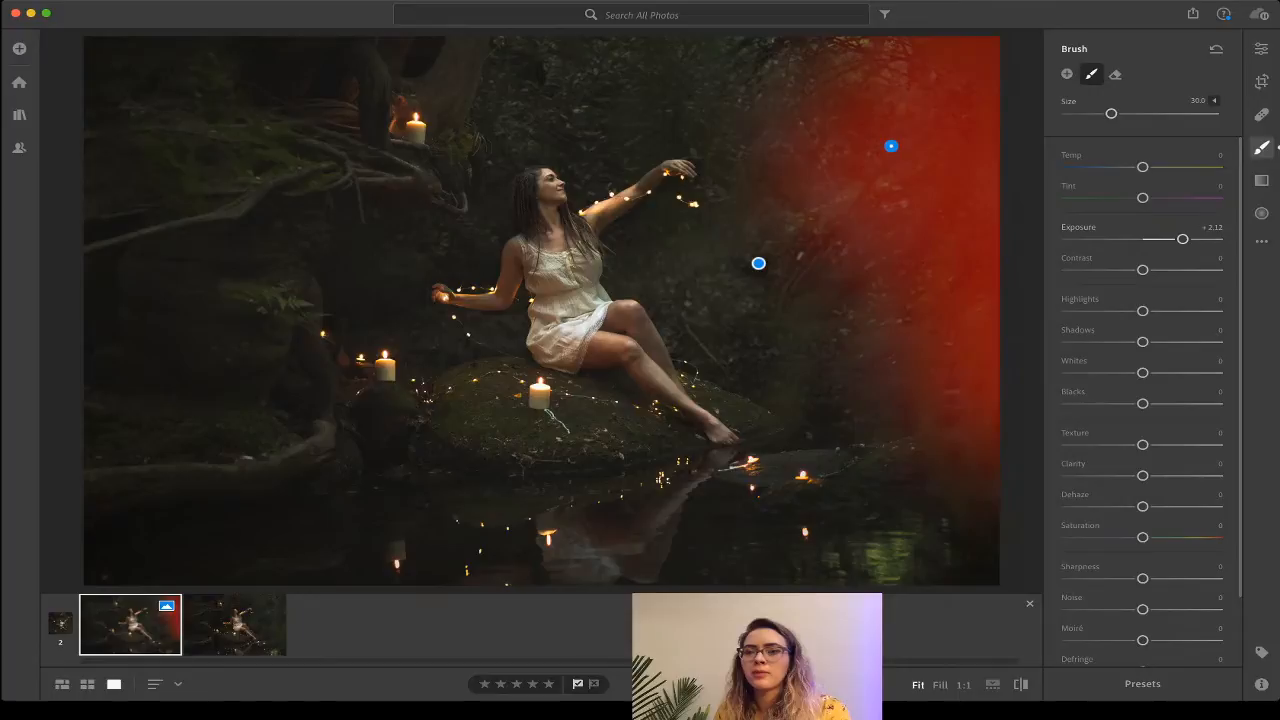
{"action": "key", "text": "Delete"}
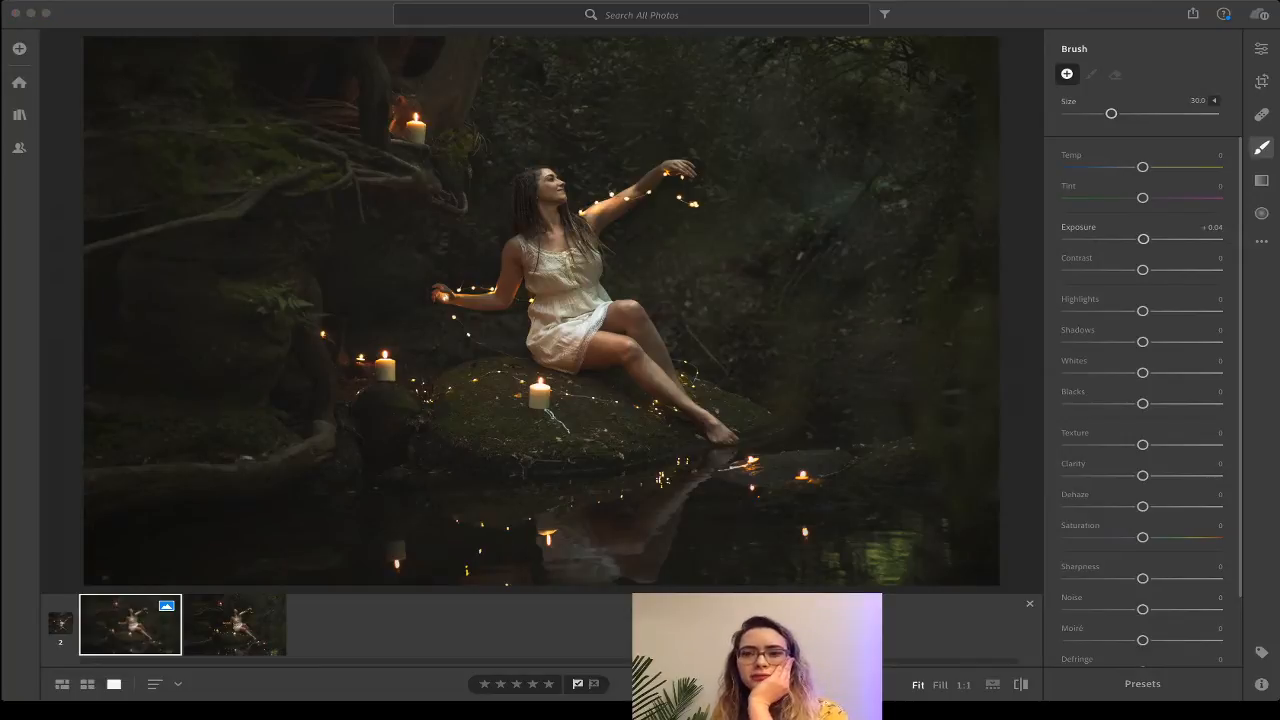
{"action": "left_click", "coordinate": [1261, 49]}
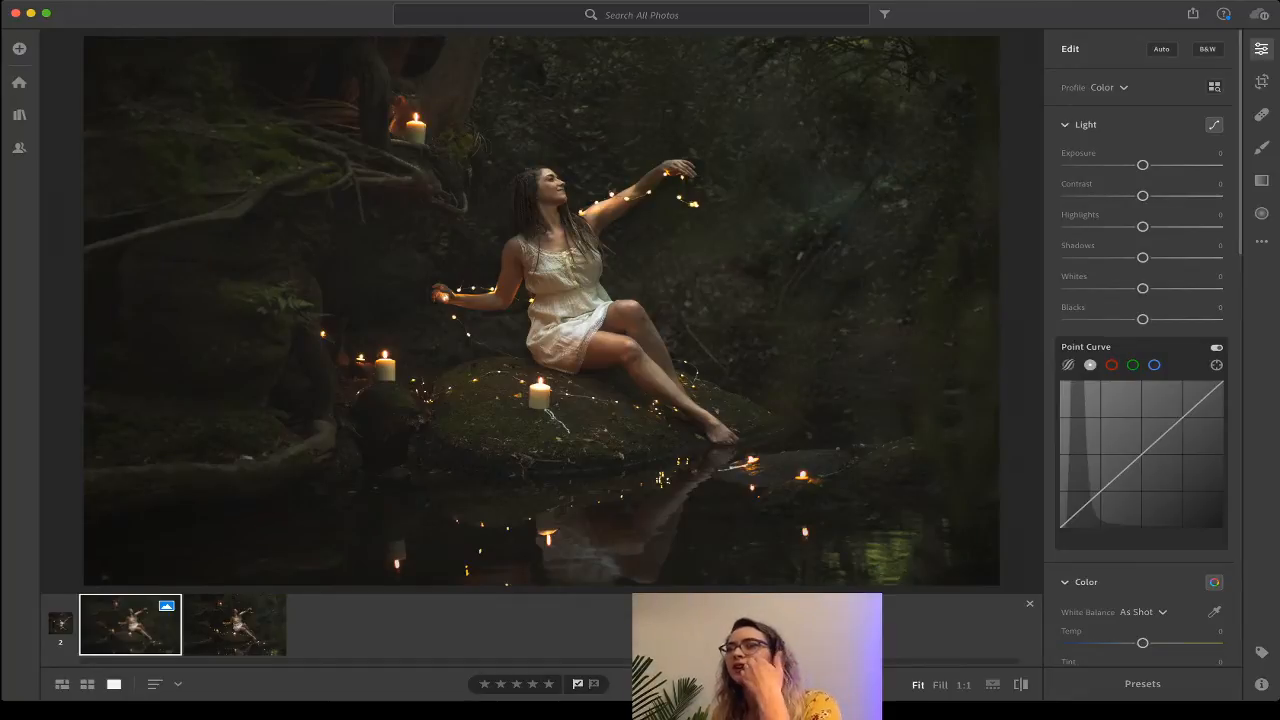
{"action": "key", "text": "Right"}
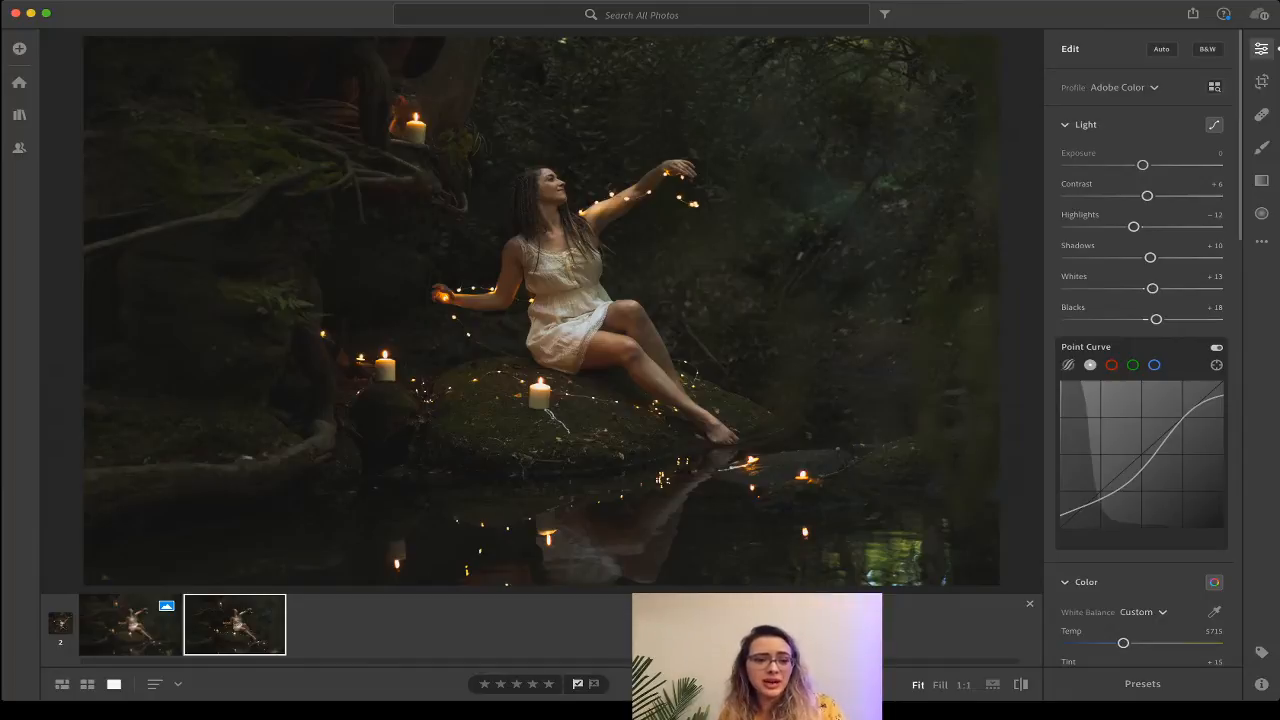
{"action": "key", "text": "Left"}
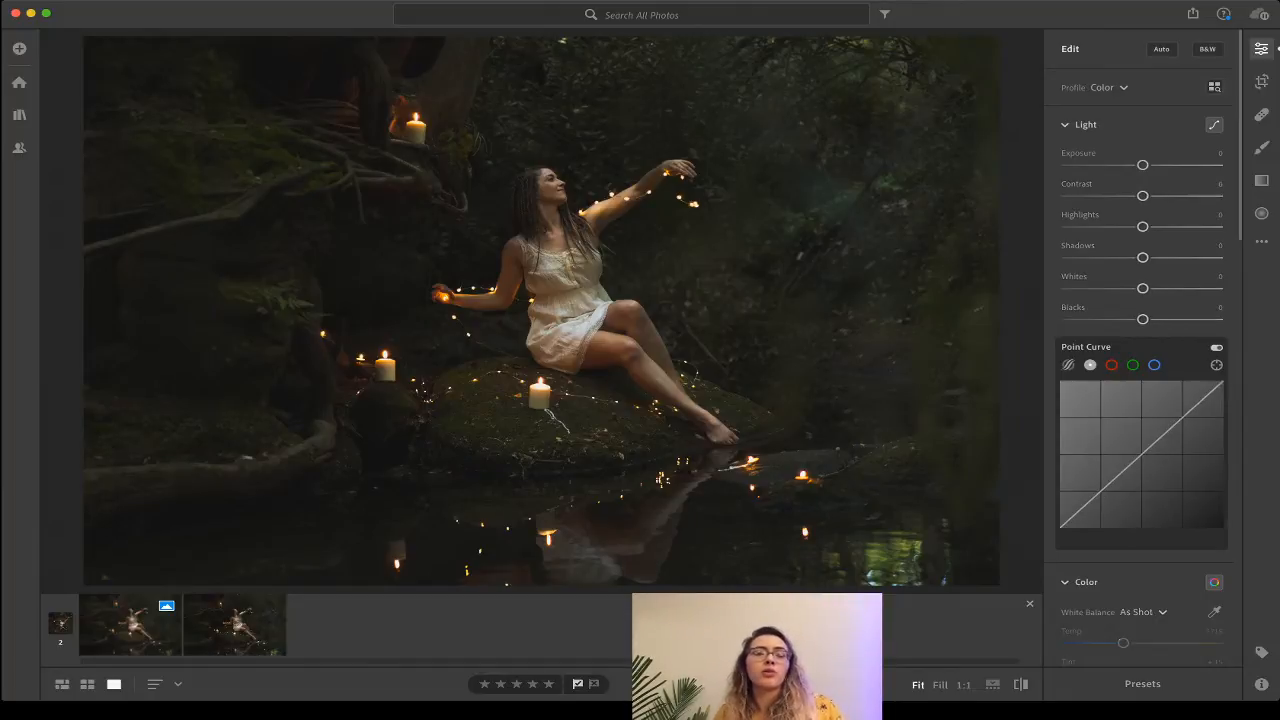